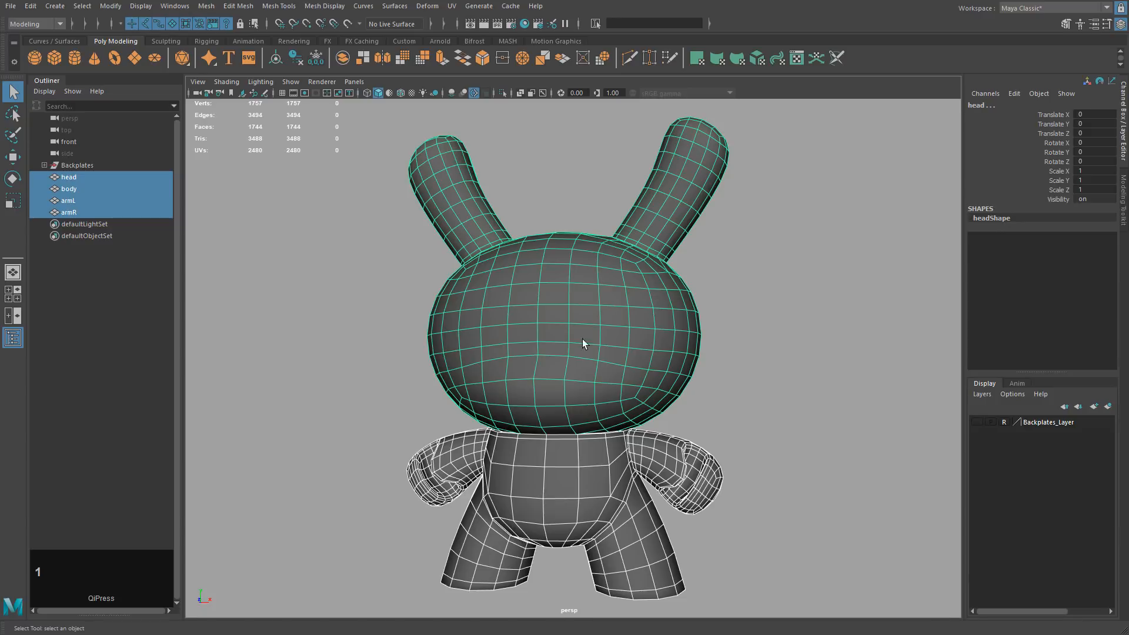
Box-select the head, body and arms, then click empty space to deselect them.
left_click_drag(377, 198, 695, 521)
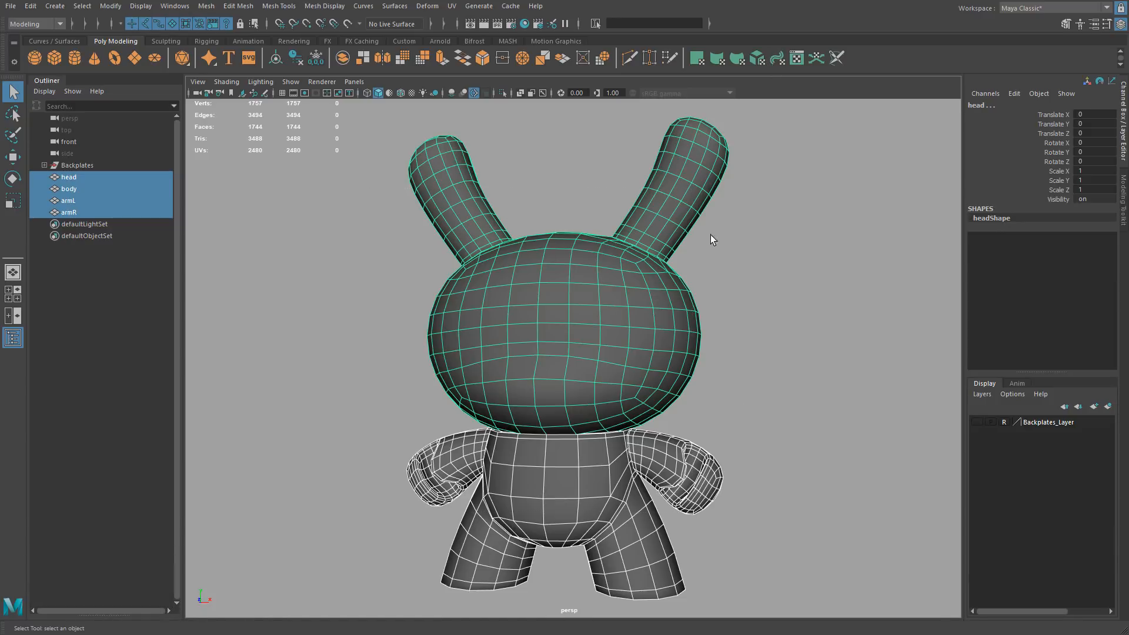
left_click(761, 339)
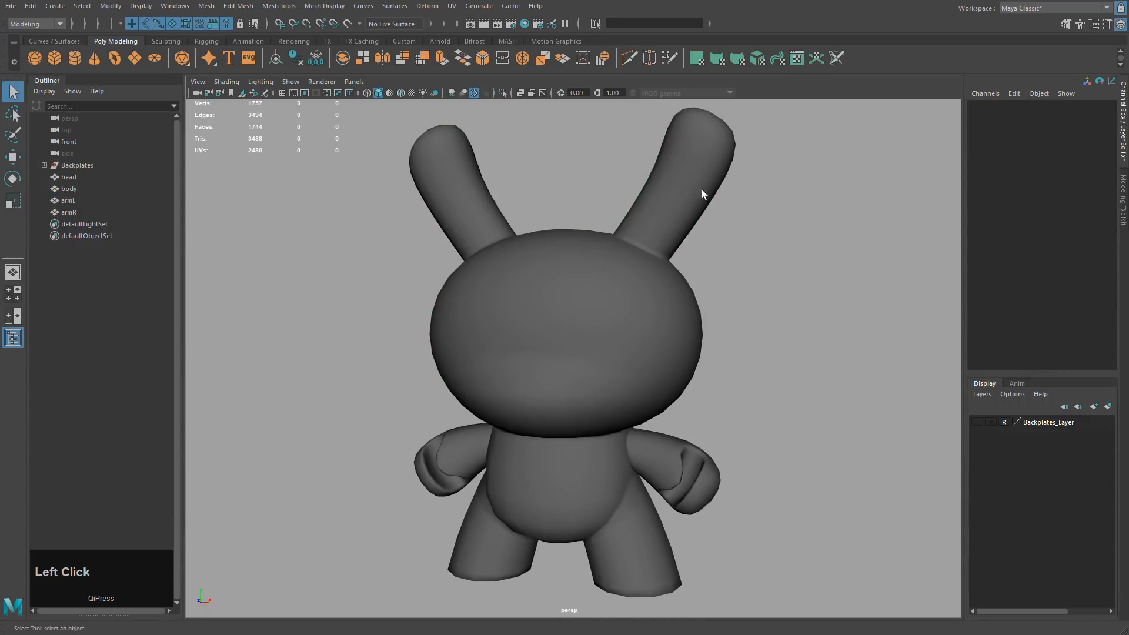
Open the UV Editor beside the model and select head, body, armL and armR to show their UVs.
left_click(795, 60)
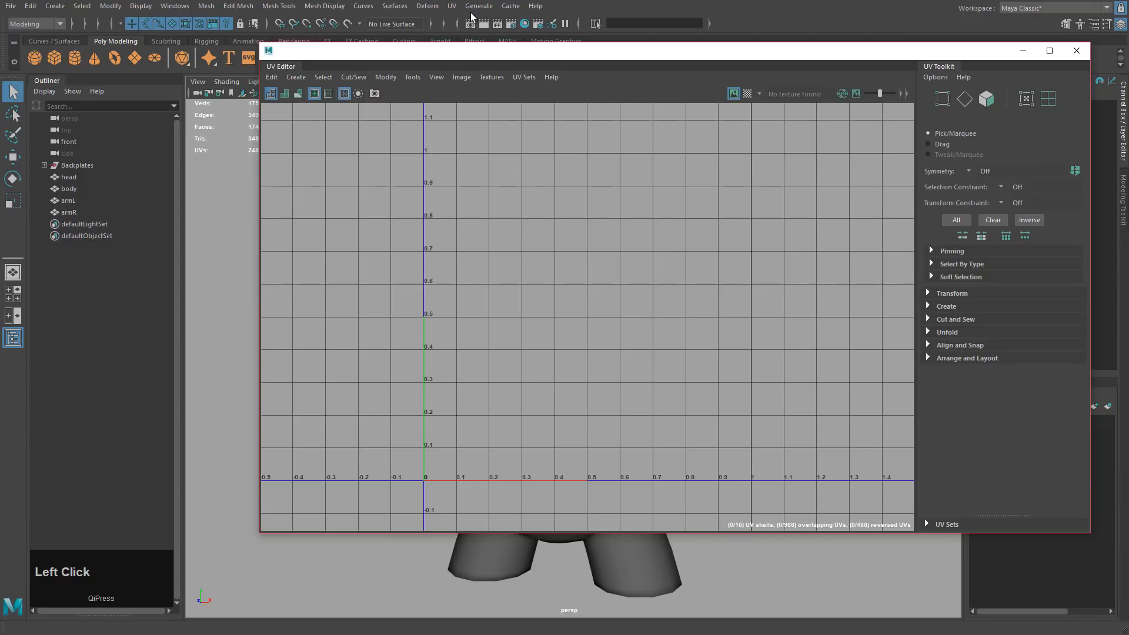
left_click(451, 6)
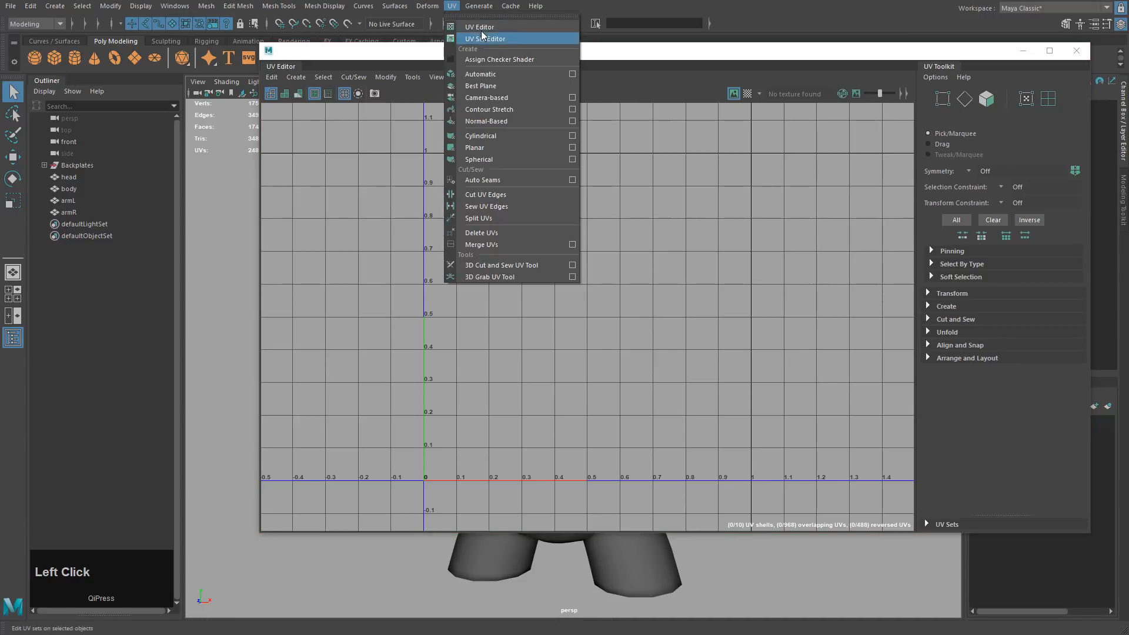
left_click(612, 55)
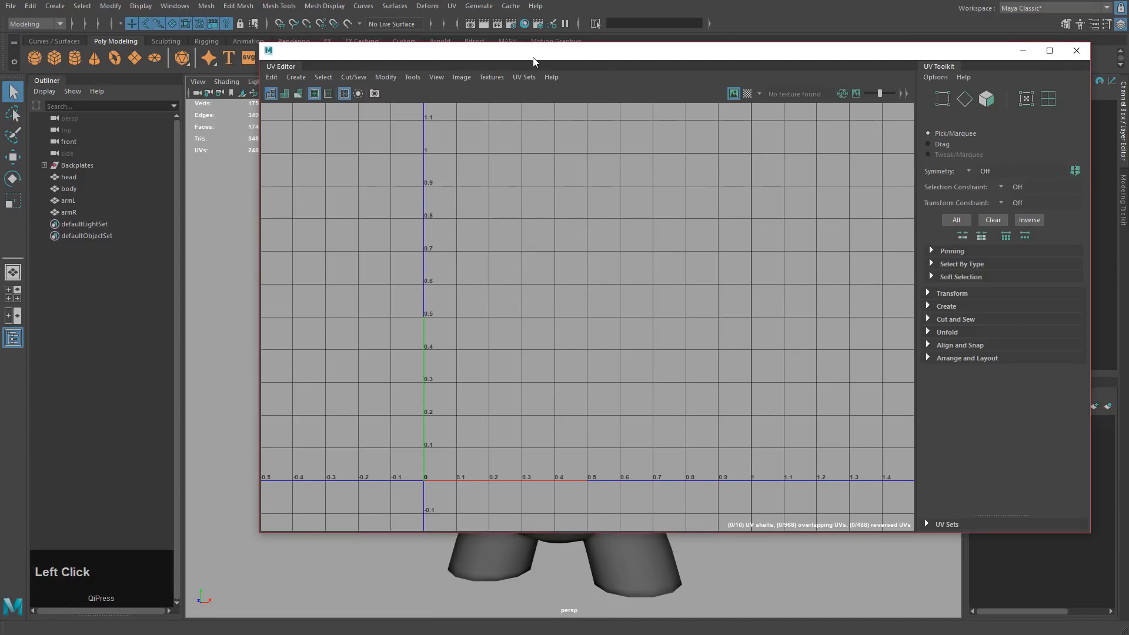
left_click_drag(533, 59, 401, 30)
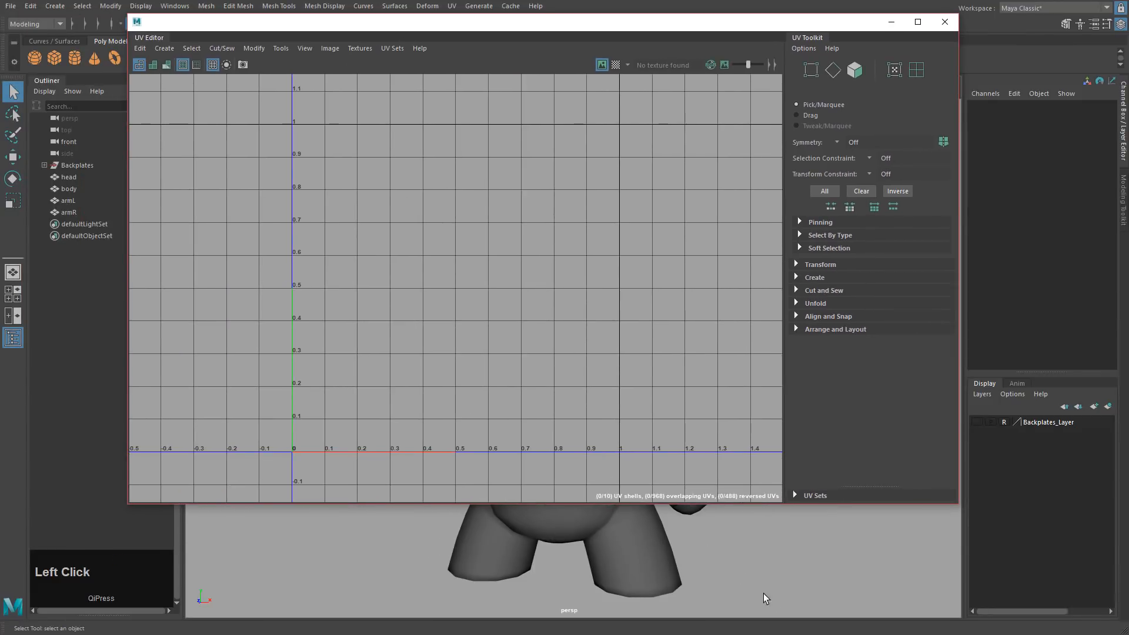
left_click_drag(765, 598, 369, 154)
left_click_drag(502, 25, 556, 93)
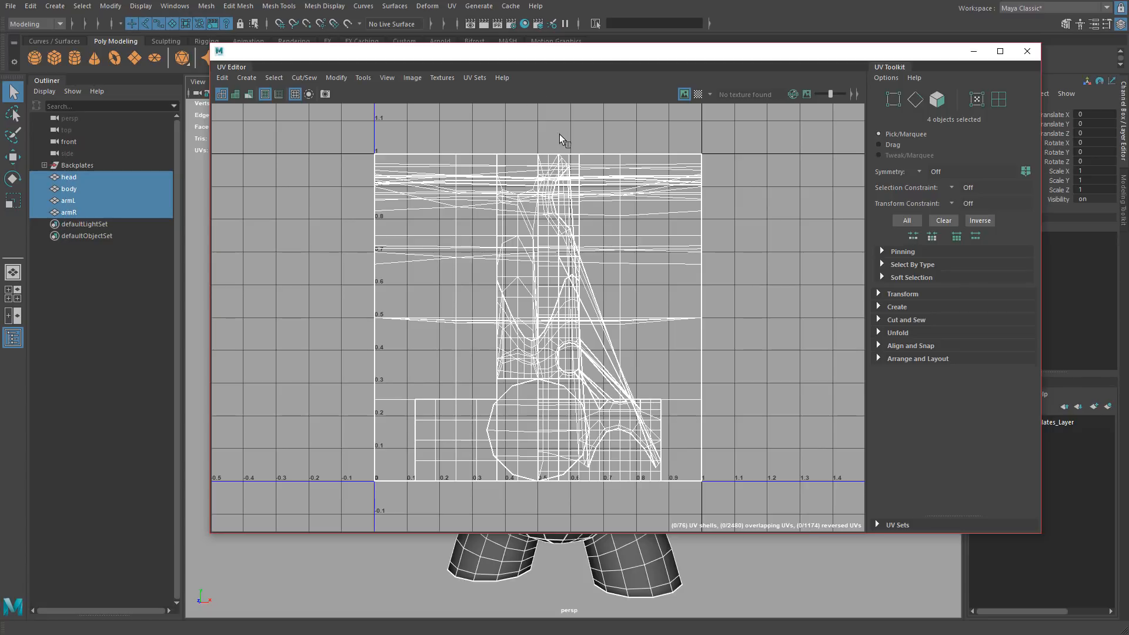
left_click_drag(492, 58, 527, 68)
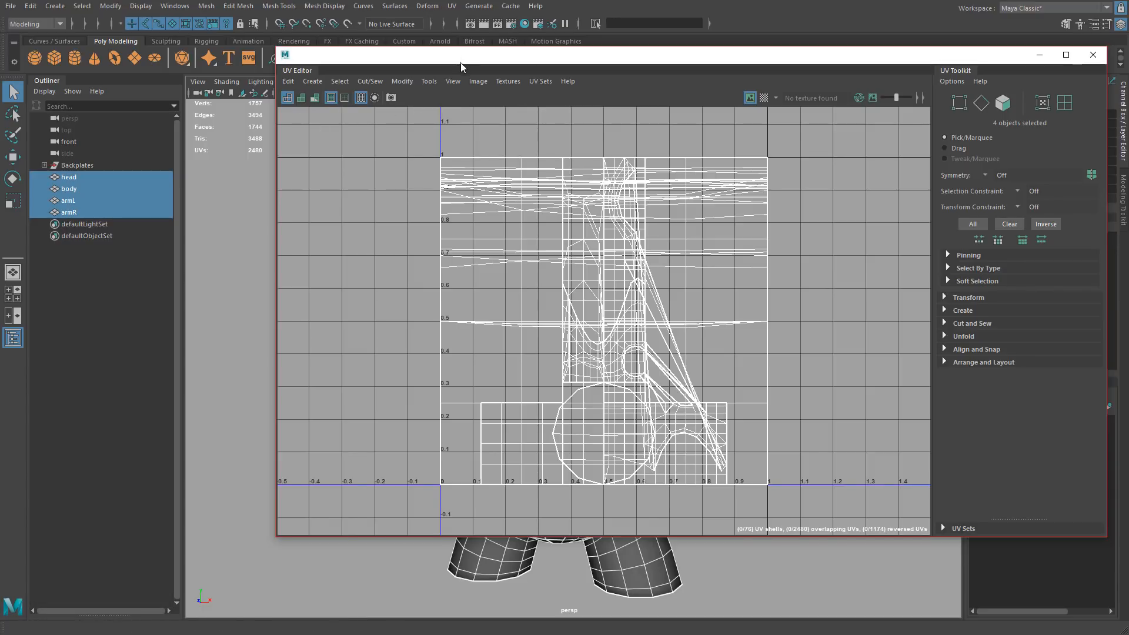
left_click_drag(461, 63, 1043, 114)
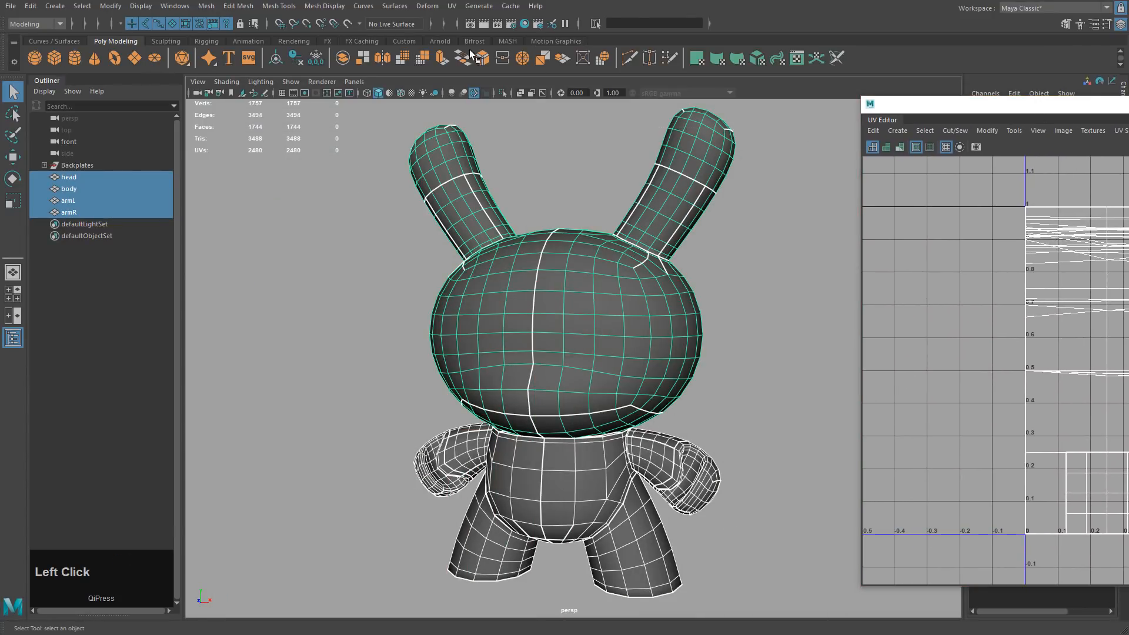
Open the UV > Planar mapping options and turn the view to face the model's front.
left_click(451, 6)
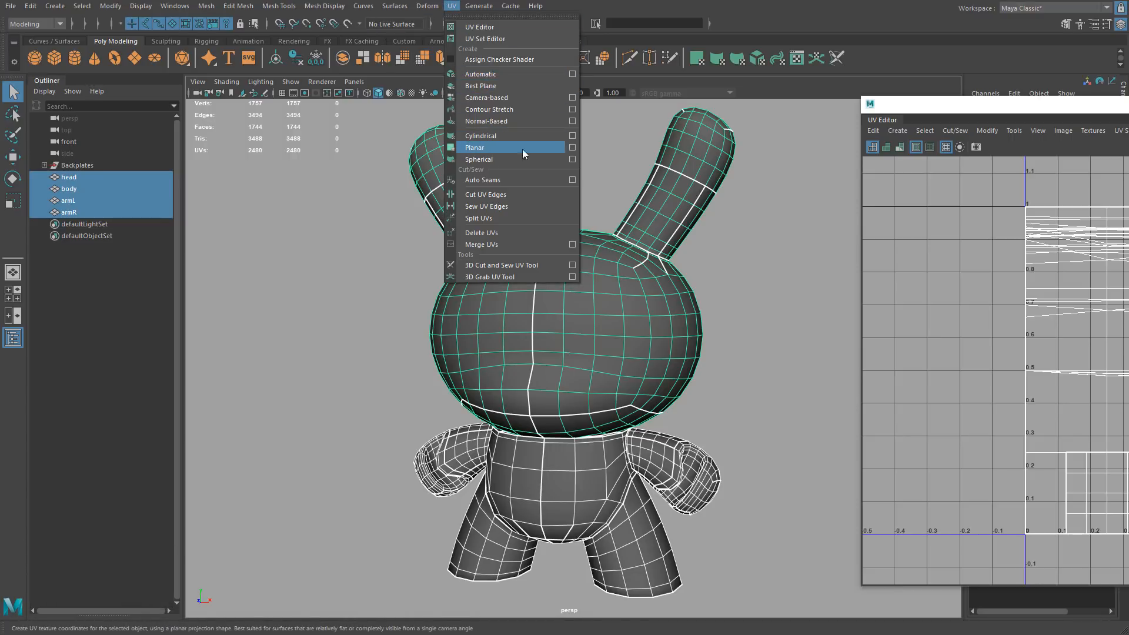
left_click(572, 148)
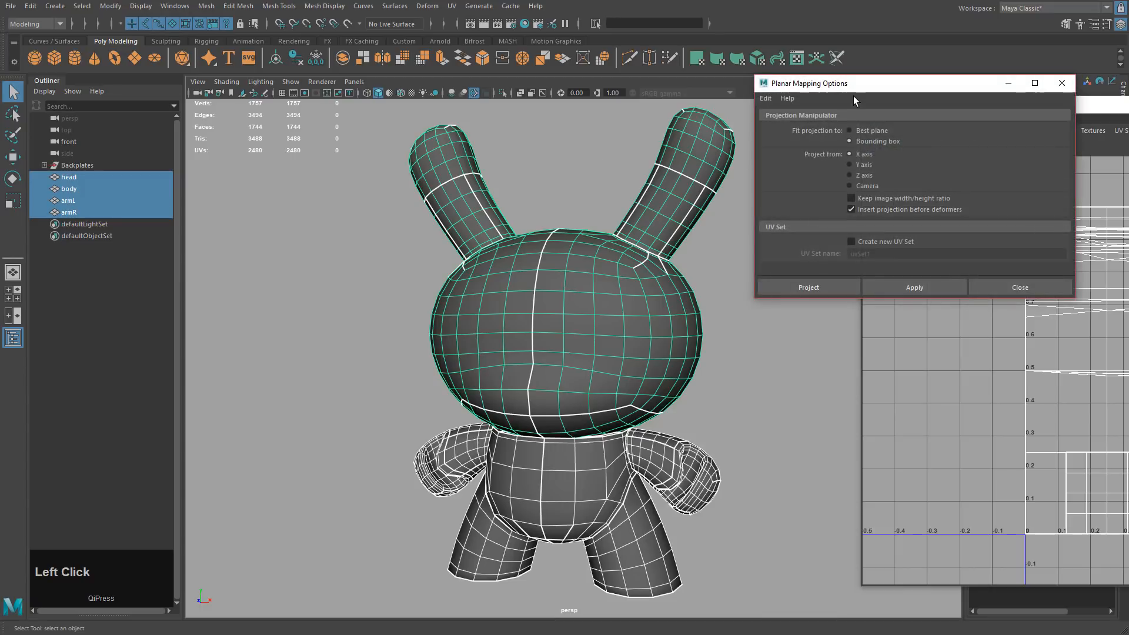
left_click_drag(844, 86, 787, 100)
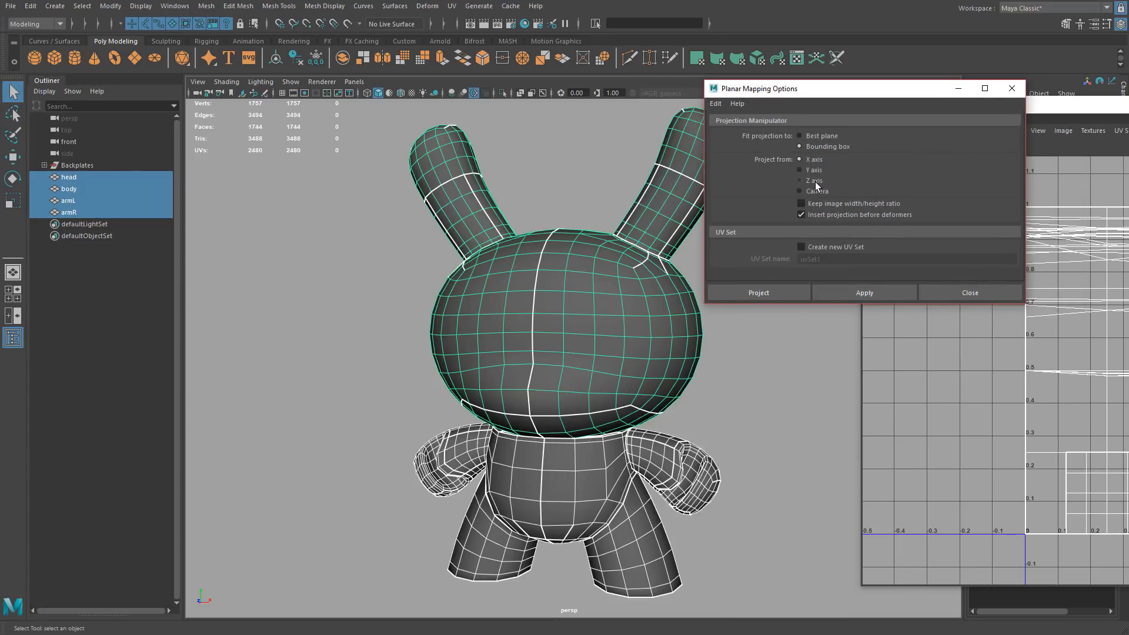
left_click_drag(693, 368, 637, 366, "alt")
key("w")
middle_click_drag(637, 366, 612, 355, "alt")
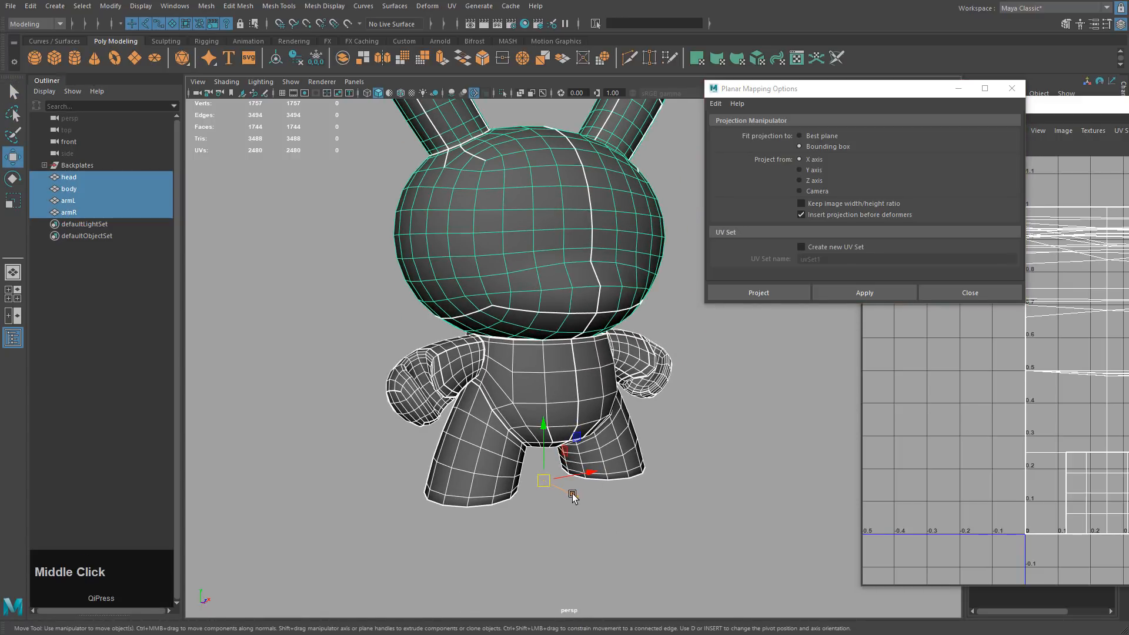
left_click_drag(633, 516, 612, 501, "alt")
middle_click_drag(612, 501, 661, 490, "alt")
left_click_drag(541, 552, 772, 289, "alt")
Project from the Z axis, fit to bounding box, keep image width/height ratio, and apply.
left_click(808, 182)
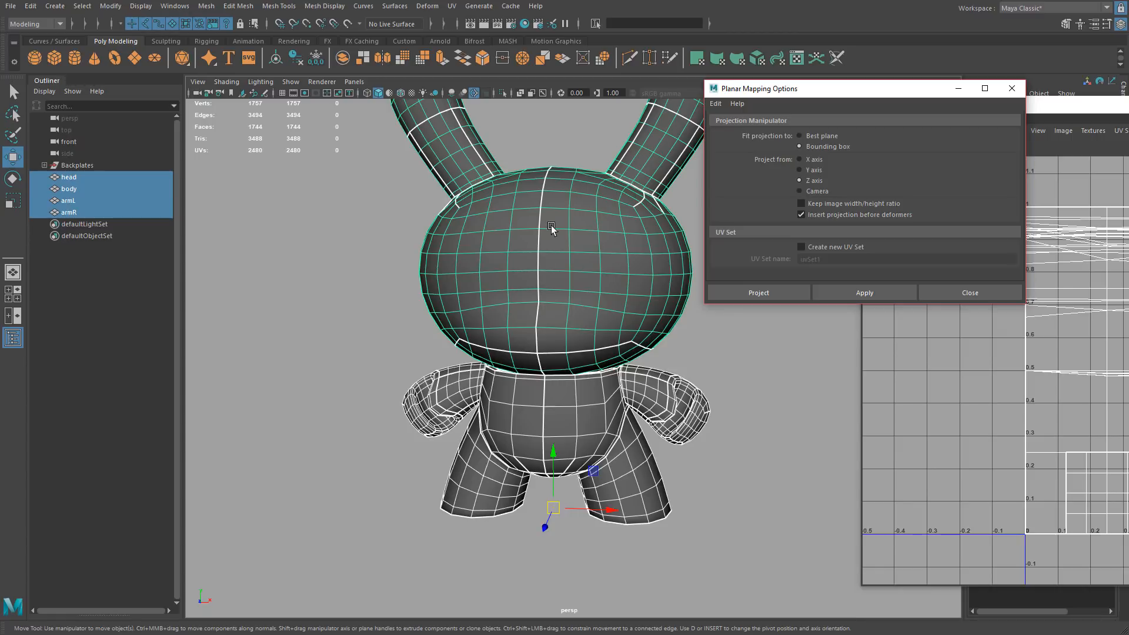
left_click(815, 147)
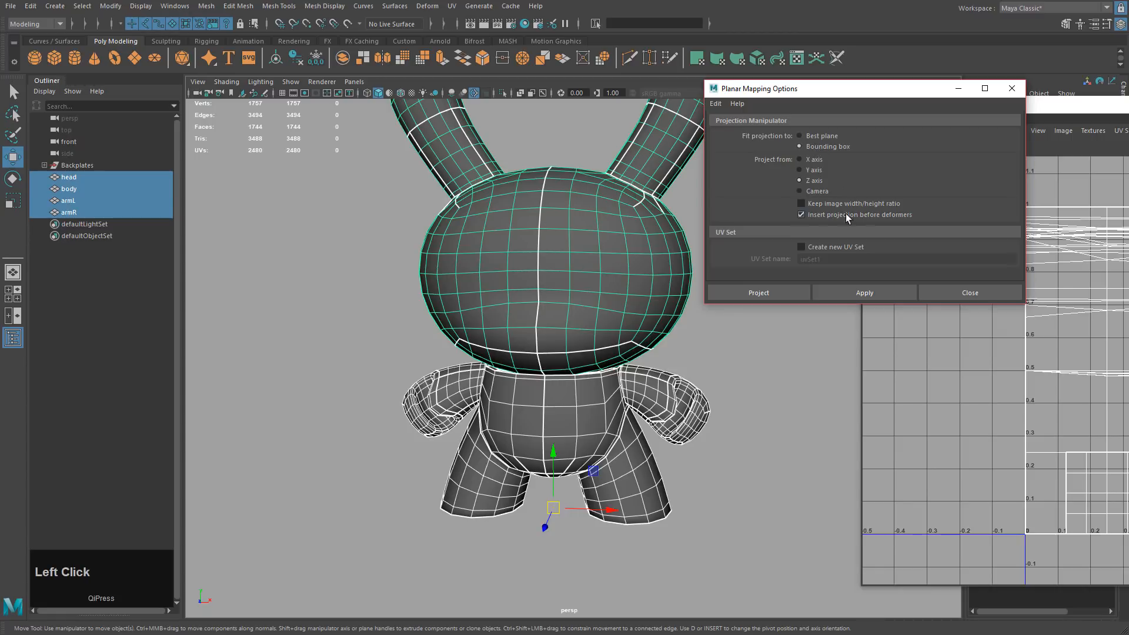
left_click(813, 203)
middle_click_drag(643, 320, 572, 336)
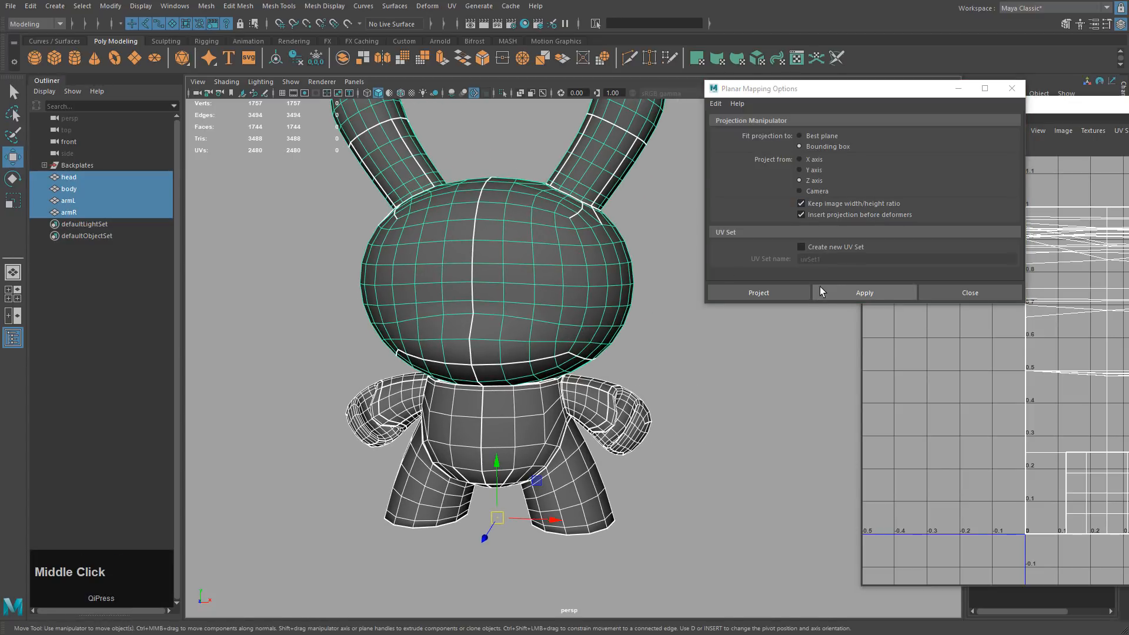
left_click(837, 292)
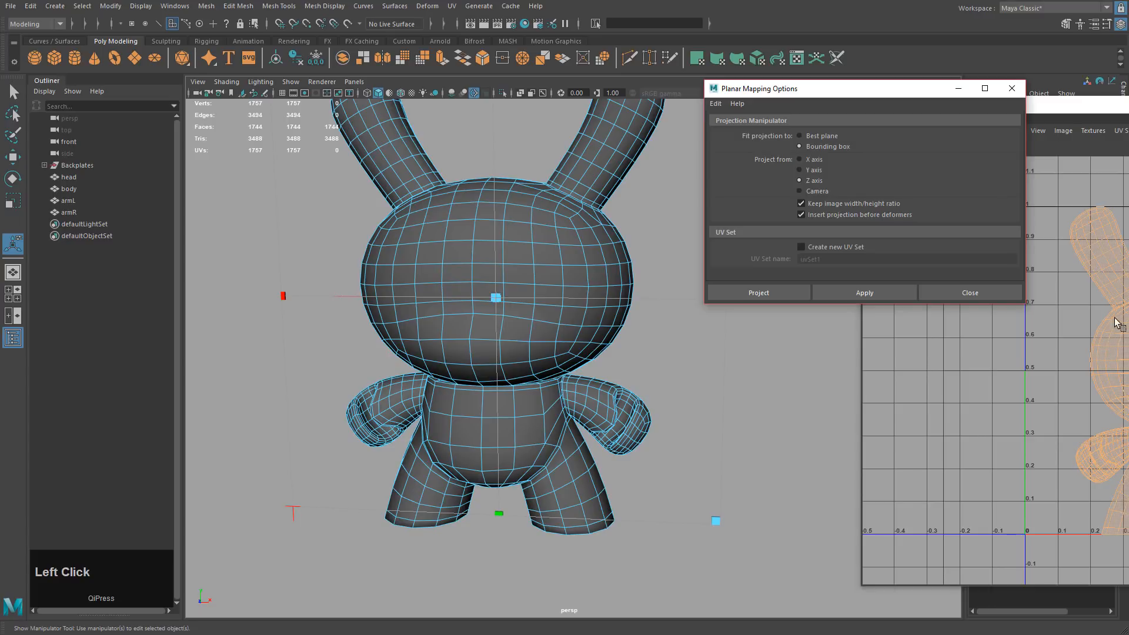
Reposition the UV Editor and center the new 4-shell front projection in the UV view.
left_click_drag(1111, 104, 735, 71)
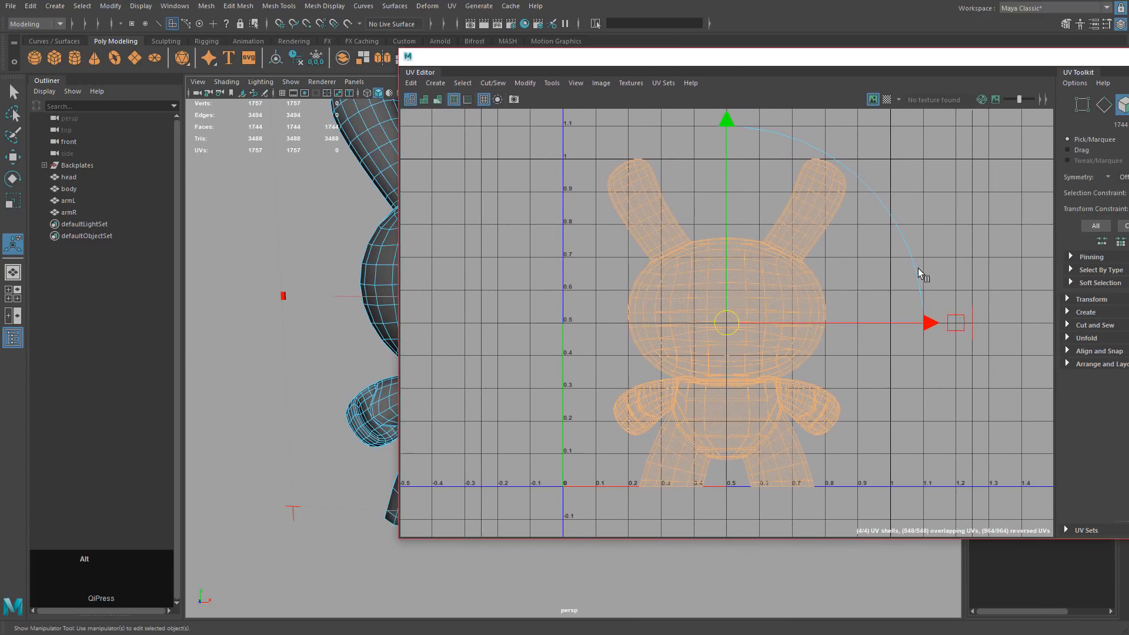
scroll(919, 270, "down", 3, "alt")
middle_click_drag(874, 265, 722, 294, "alt")
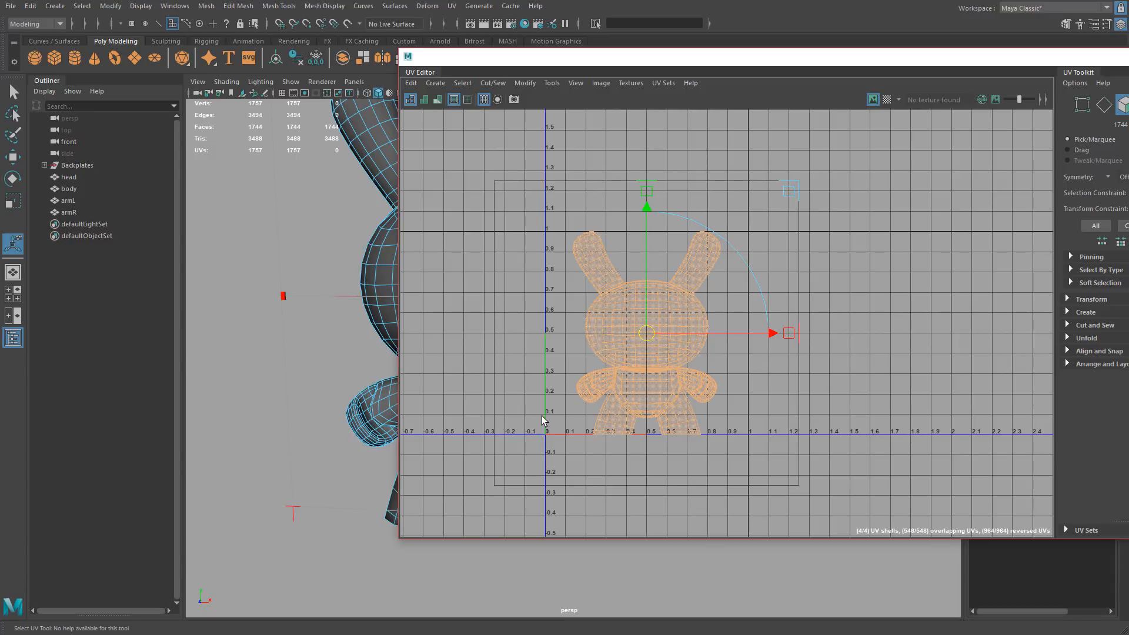
middle_click_drag(544, 276, 599, 291, "alt")
key("w")
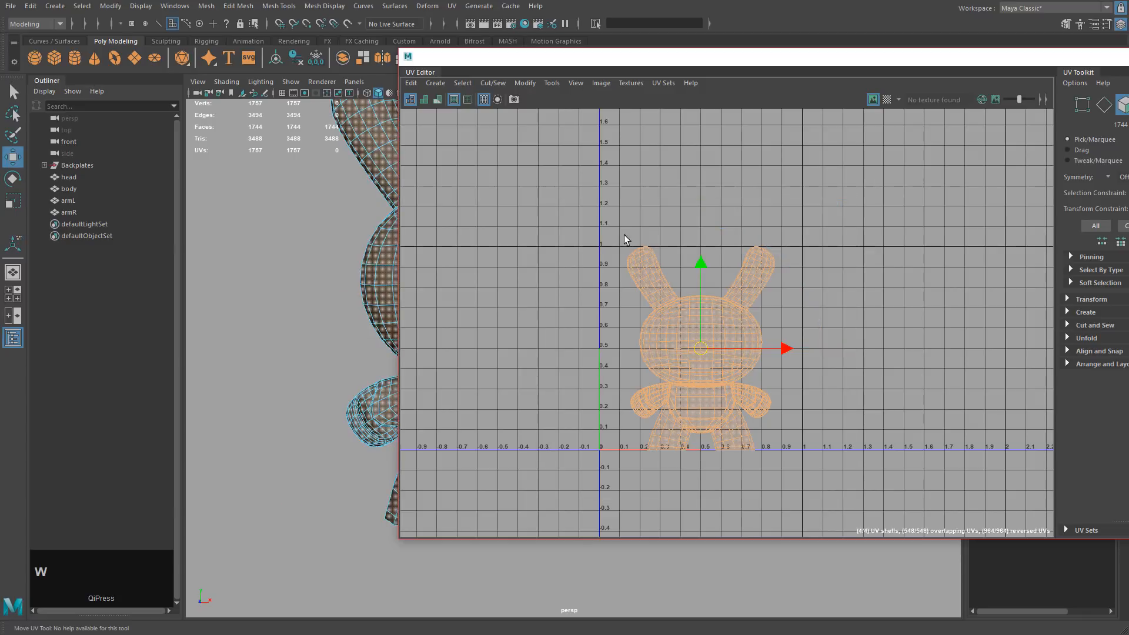
left_click(575, 83)
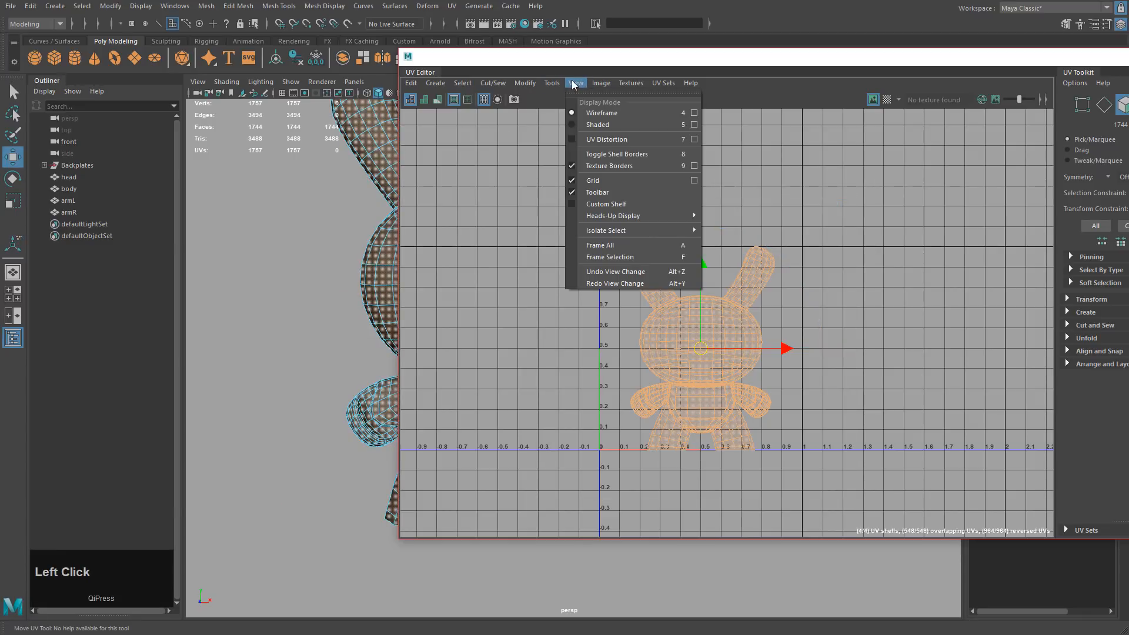
Set the UV Editor grid lines to every 0.5 units and apply.
left_click(694, 179)
left_click_drag(820, 90, 702, 104)
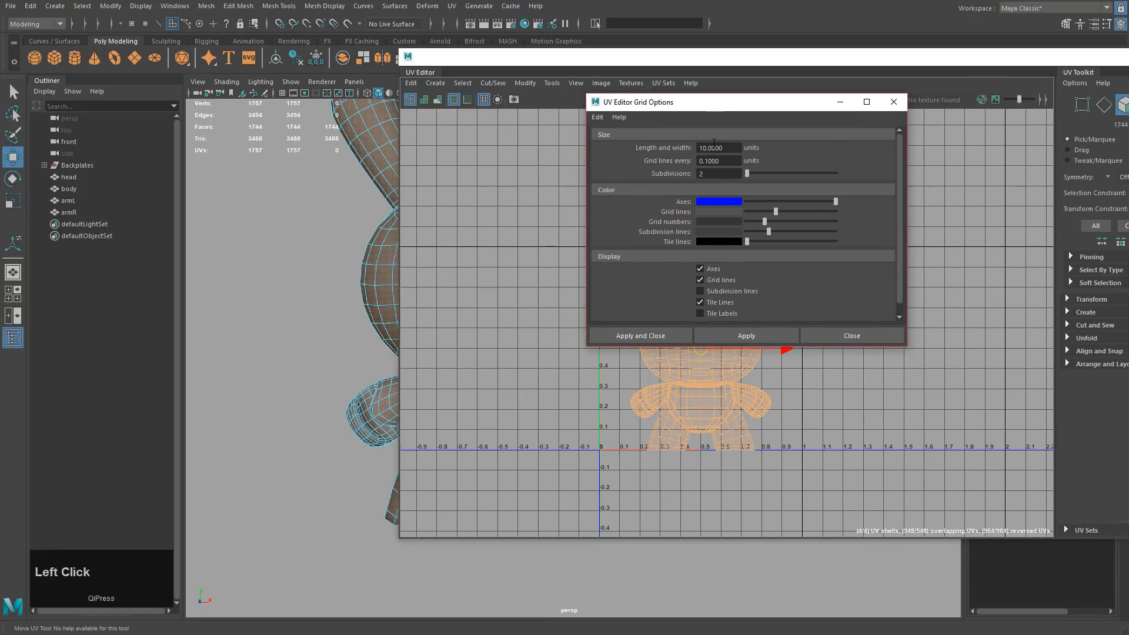
left_click_drag(723, 160, 660, 162)
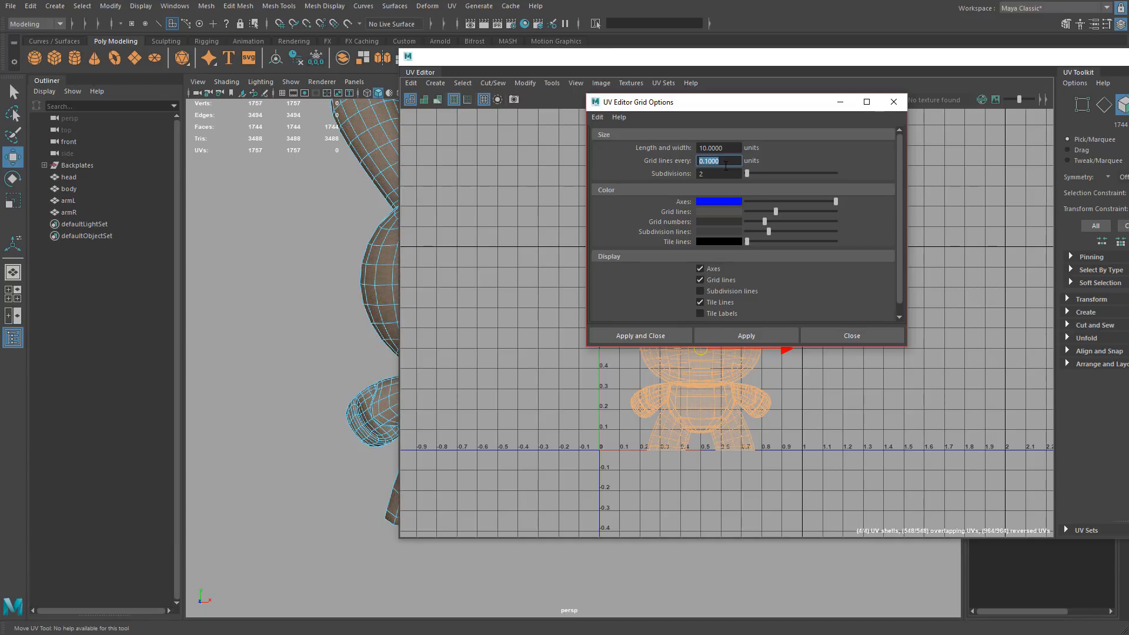
type(".5")
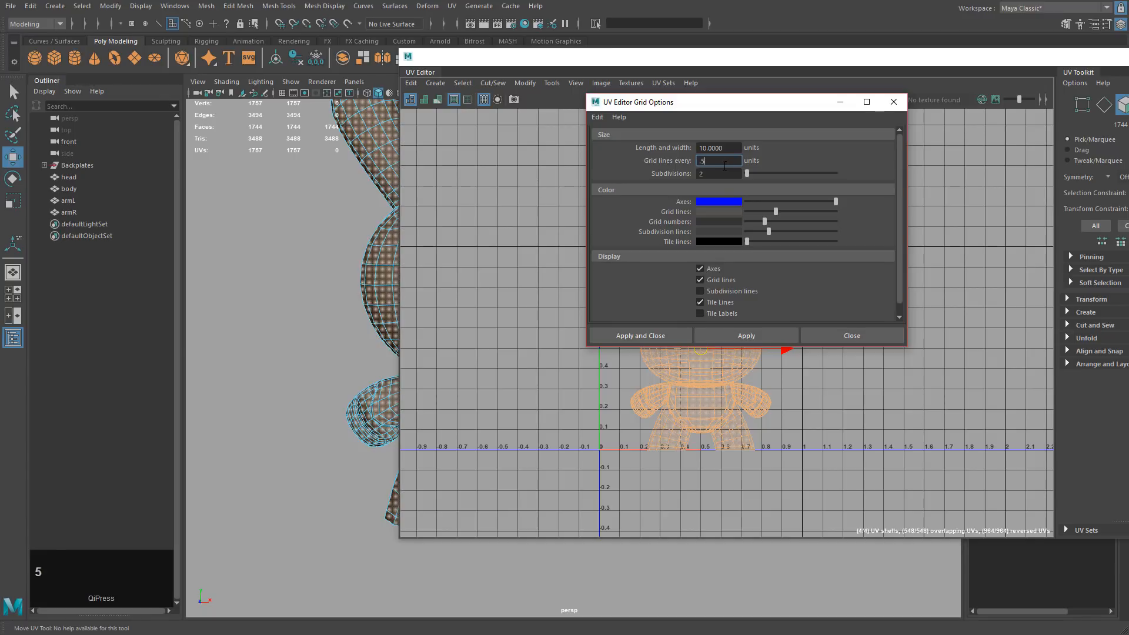
left_click(711, 174)
left_click_drag(724, 148, 696, 147)
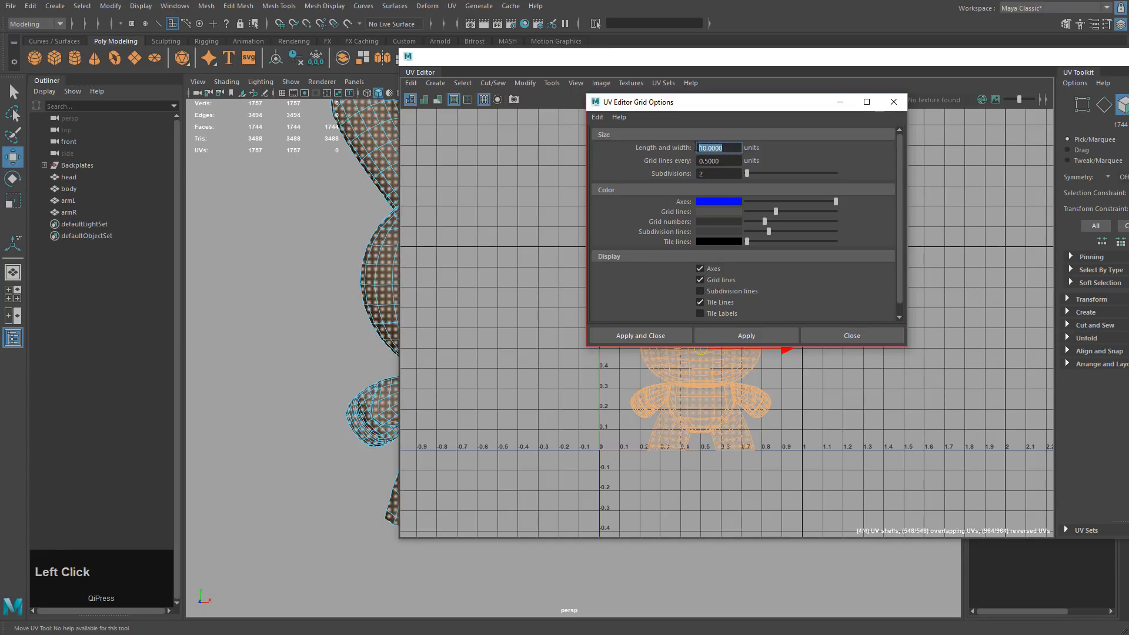
double_click(716, 162)
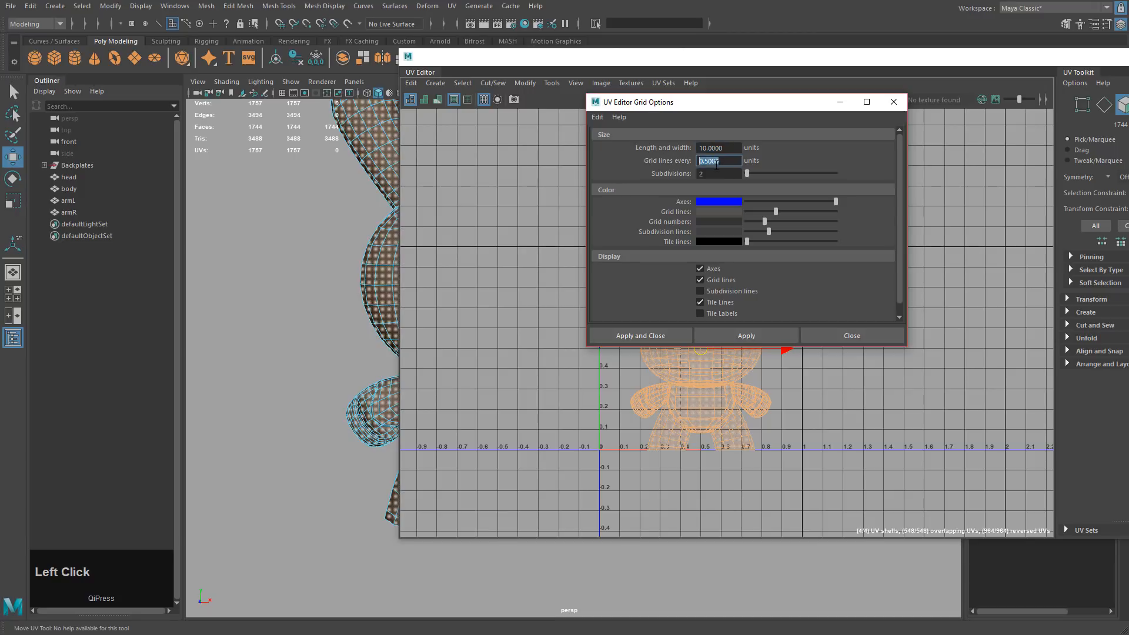
left_click(751, 334)
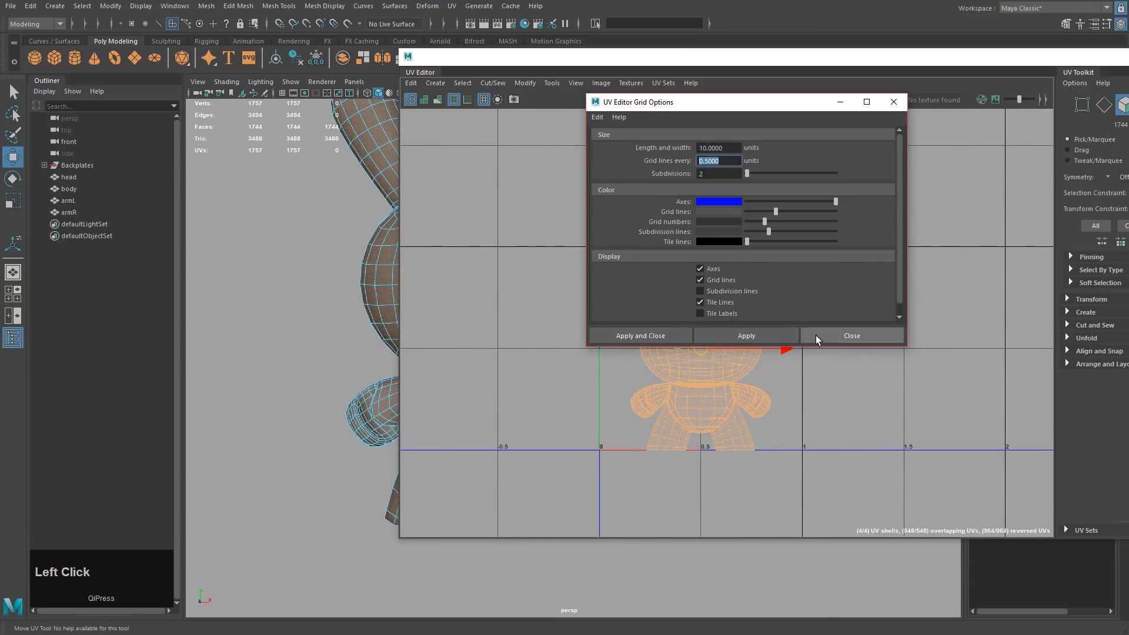
left_click(829, 335)
Zoom and pan the UV view, then deselect the projected UVs.
key("alt")
scroll(838, 323, "down", 2)
middle_click_drag(823, 309, 847, 308, "alt")
middle_click_drag(779, 330, 683, 306, "alt")
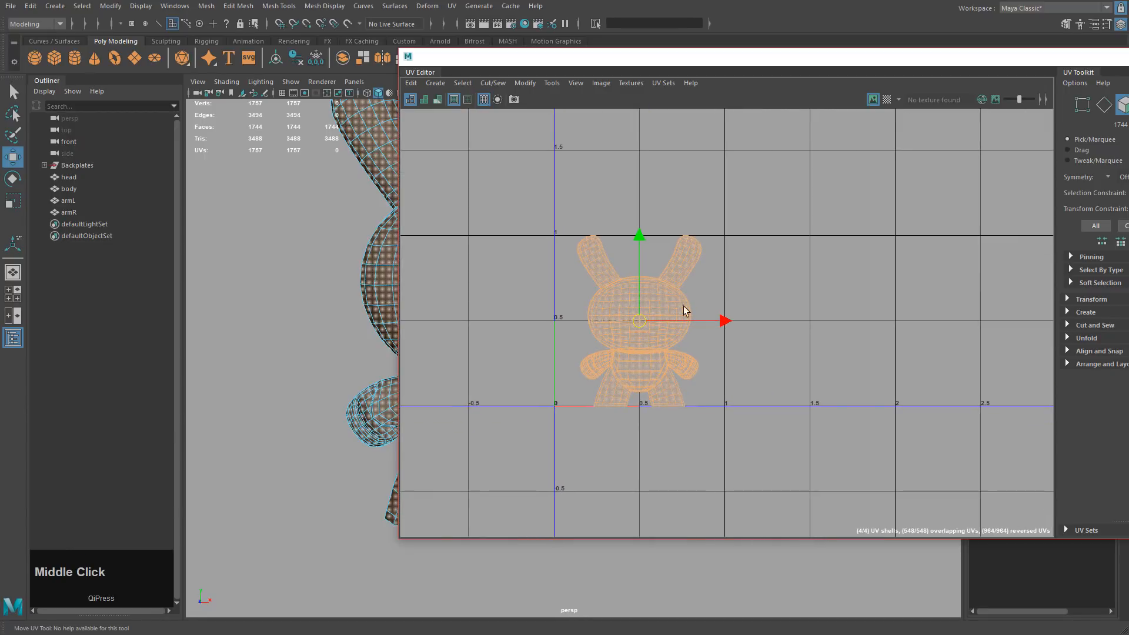
left_click(776, 286)
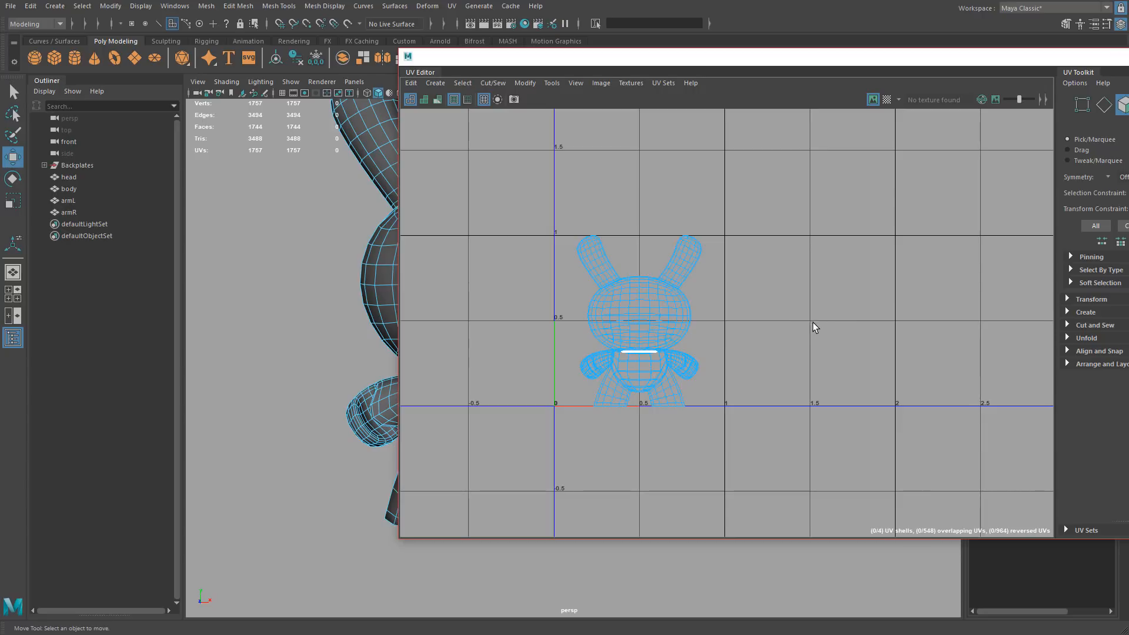
Toggle Texture Borders, pick a torso face, and enable Shade UVs to tint the layout.
middle_click_drag(732, 306, 847, 299)
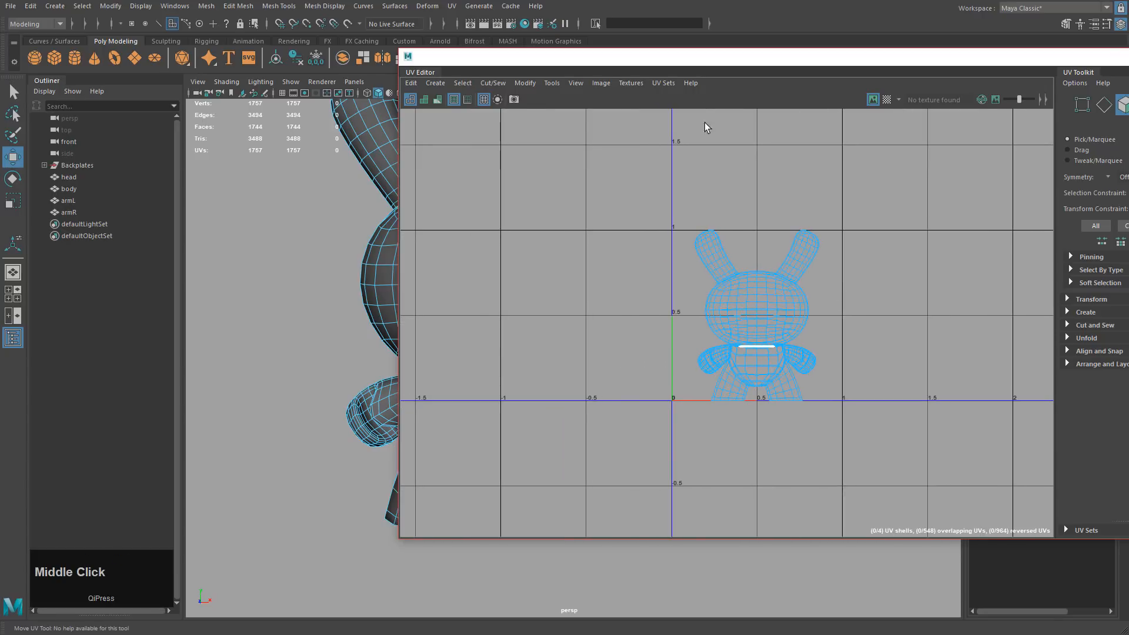
left_click_drag(652, 63, 833, 60)
middle_click_drag(562, 239, 521, 262, "alt")
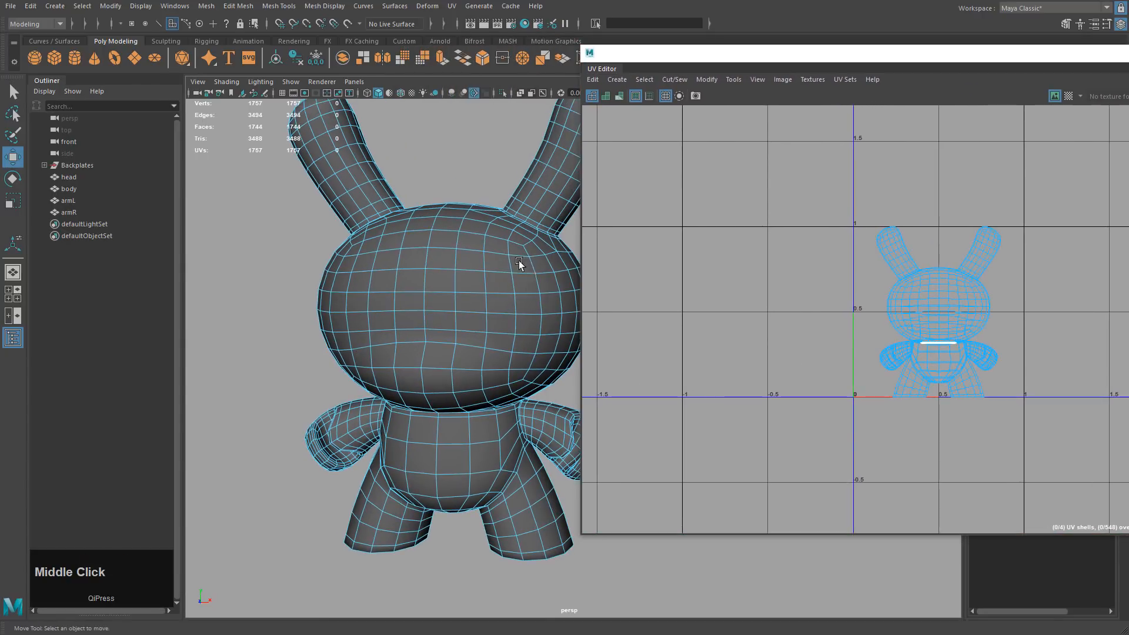
right_click(456, 244)
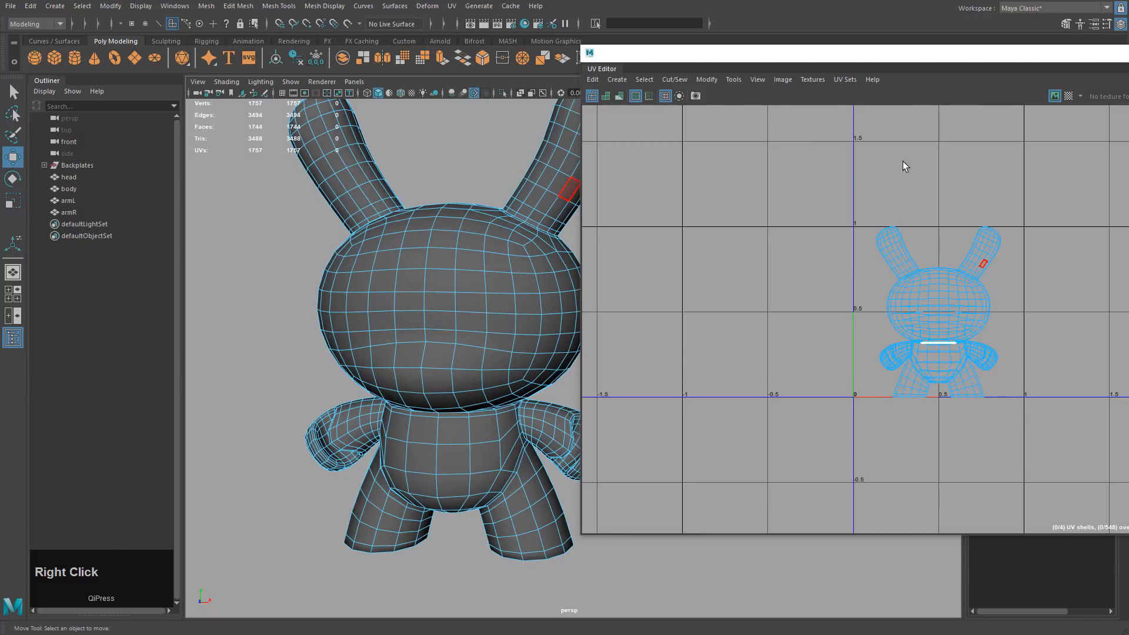
left_click(635, 97)
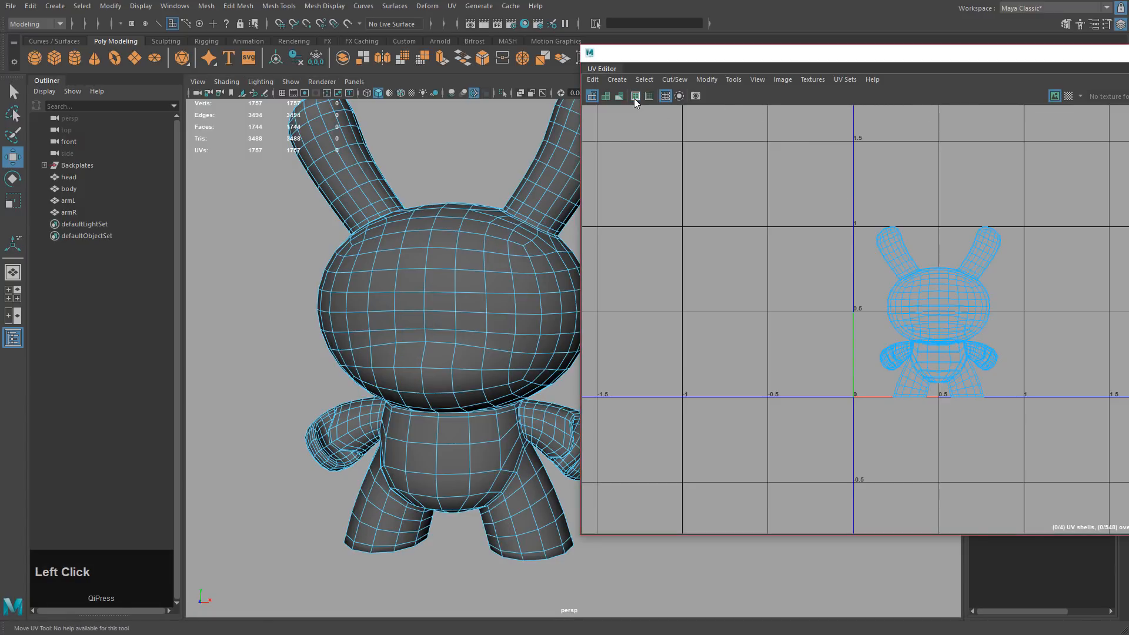
left_click(635, 97)
left_click(938, 349)
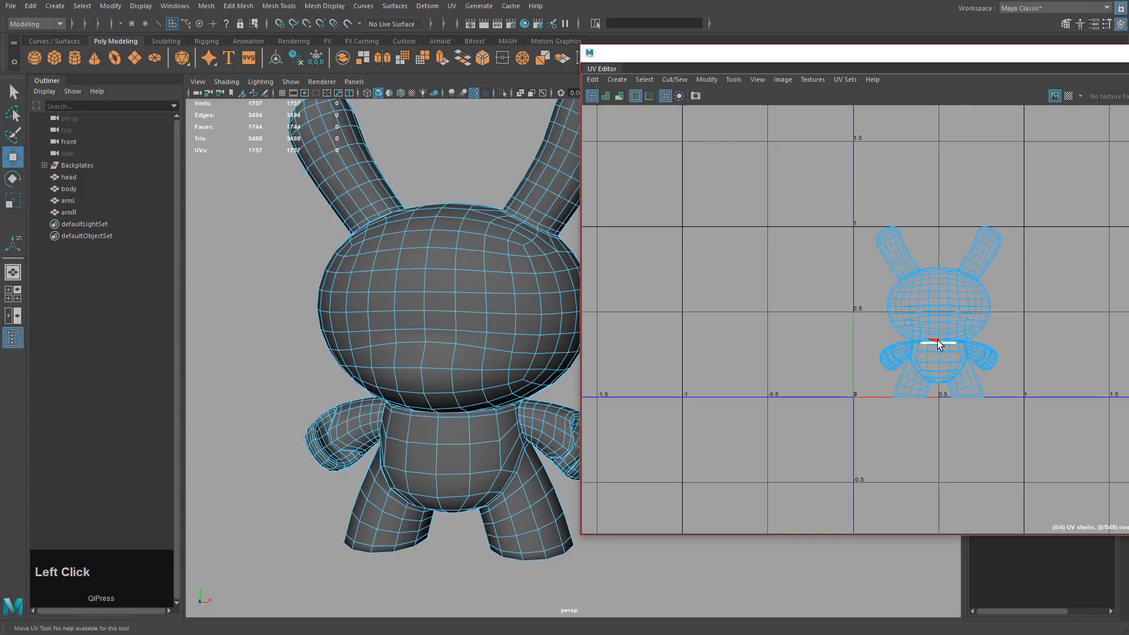
left_click(606, 98)
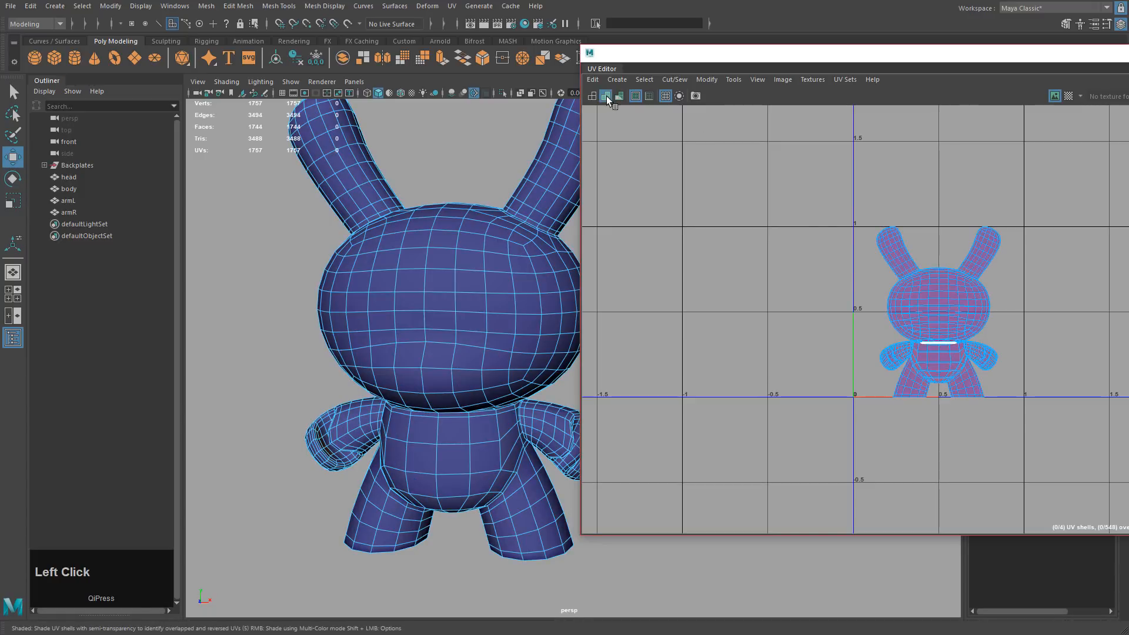
Clear the torso face and orbit around the shaded Dunny checking for red-tinted faces.
left_click(453, 244)
middle_click_drag(433, 284, 458, 279, "alt")
left_click_drag(458, 278, 475, 303, "alt")
middle_click_drag(475, 303, 392, 271, "alt")
left_click_drag(391, 271, 496, 289, "alt")
middle_click_drag(496, 290, 532, 306, "alt")
left_click_drag(531, 305, 523, 322, "alt")
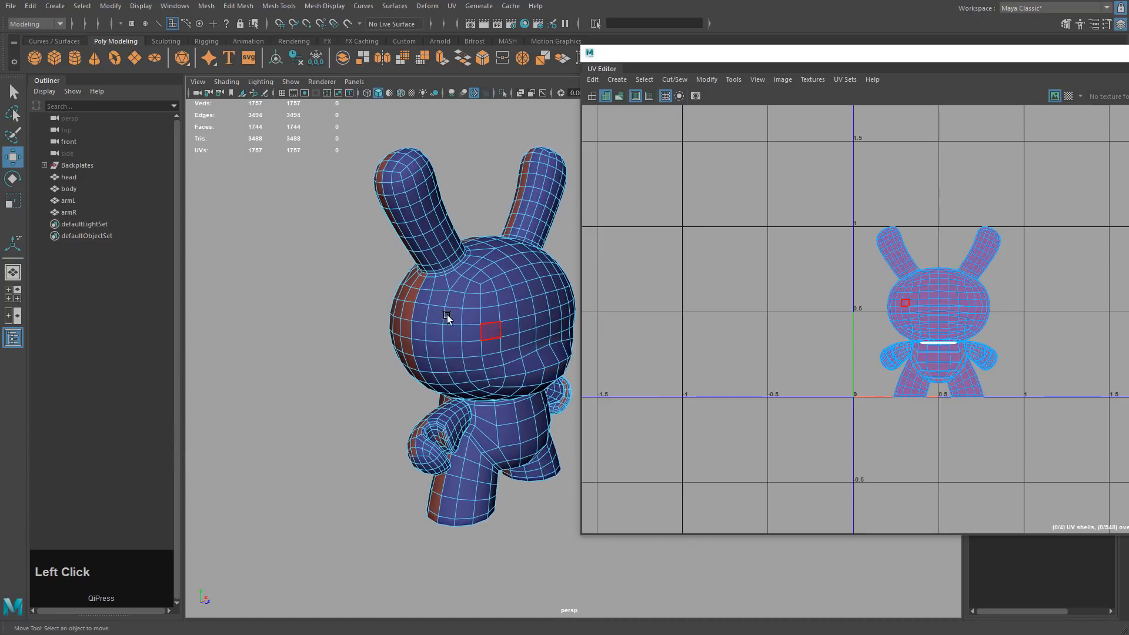
mouse_move(449, 320)
left_mouse_down("alt")
mouse_move(504, 297)
mouse_move(441, 262)
mouse_move(461, 259)
mouse_move(466, 319)
left_mouse_up("alt")
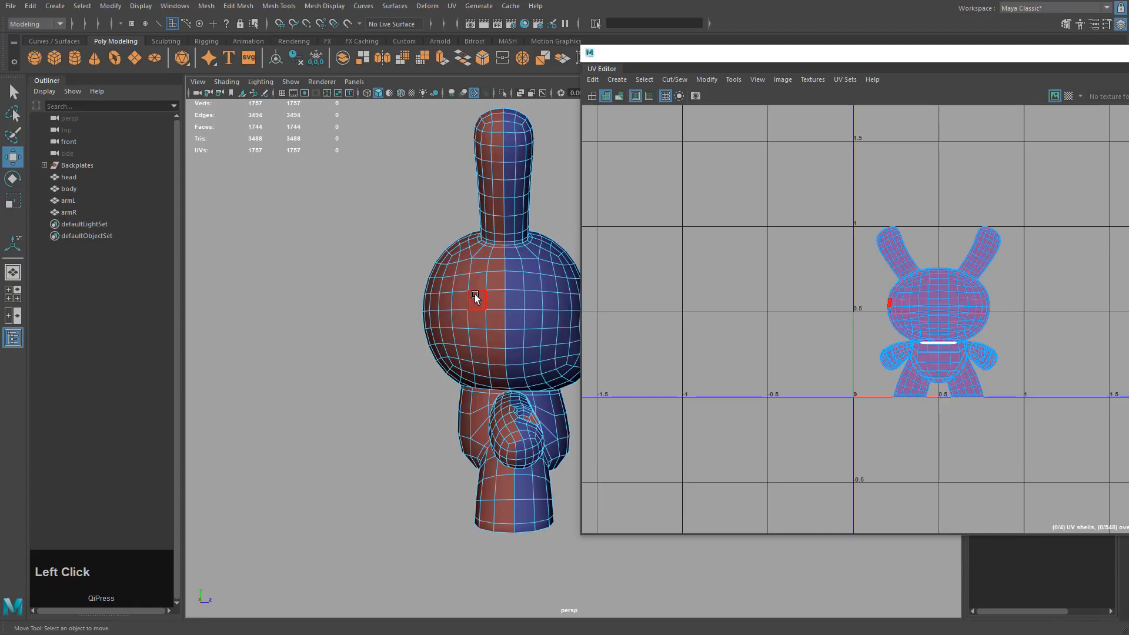
Zoom the UV Editor, orbit to a three-quarter view, and deselect everything.
left_click(905, 311)
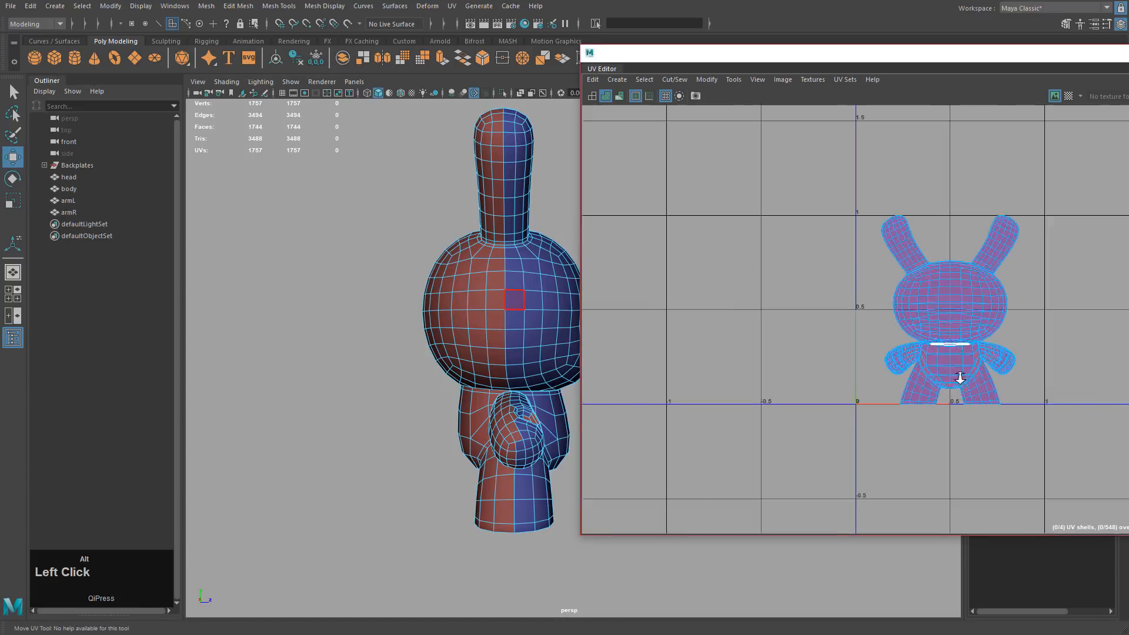
scroll(940, 314, "up", 3)
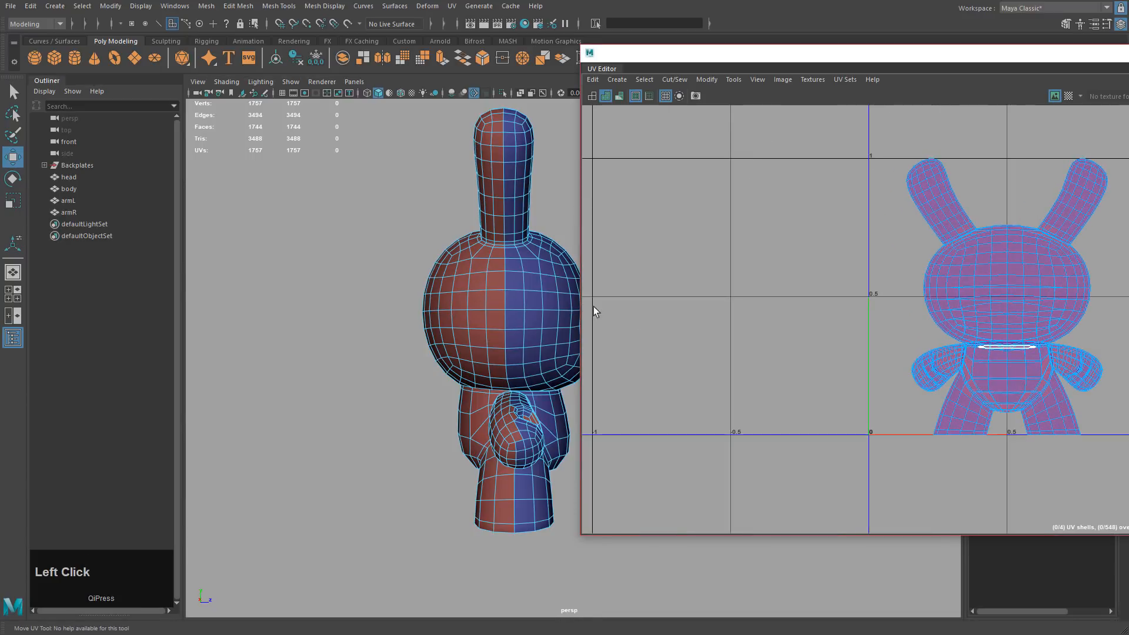
left_click_drag(564, 305, 449, 322, "alt")
right_click_drag(449, 286, 504, 188)
left_click(504, 188)
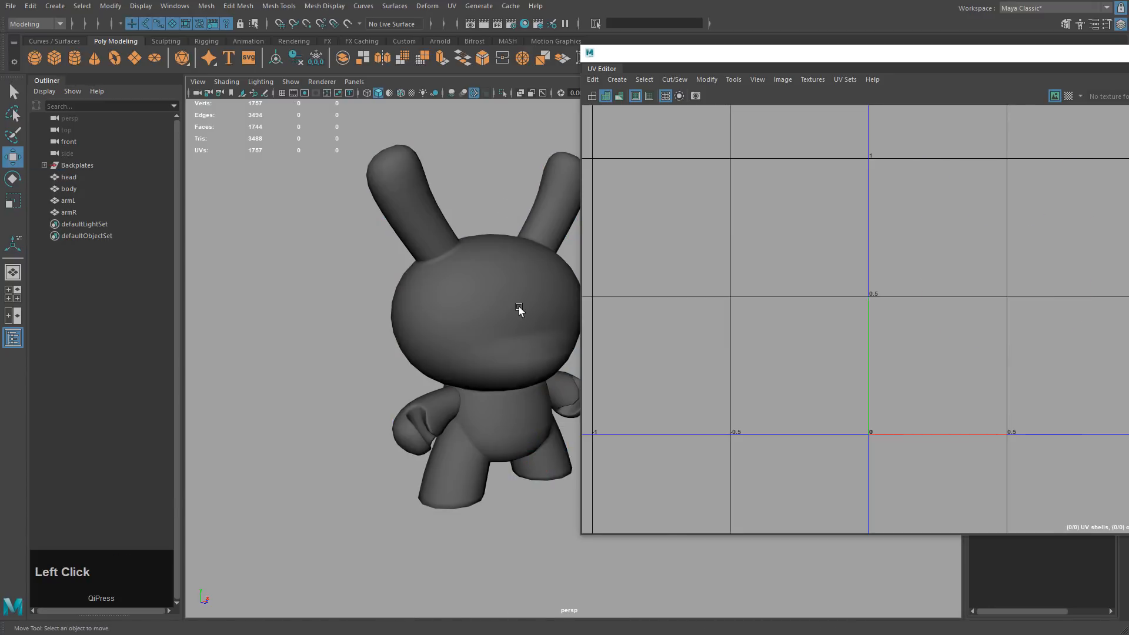
Select the head, grow a UV selection across its shell, and undo an accidental move.
left_click(506, 299)
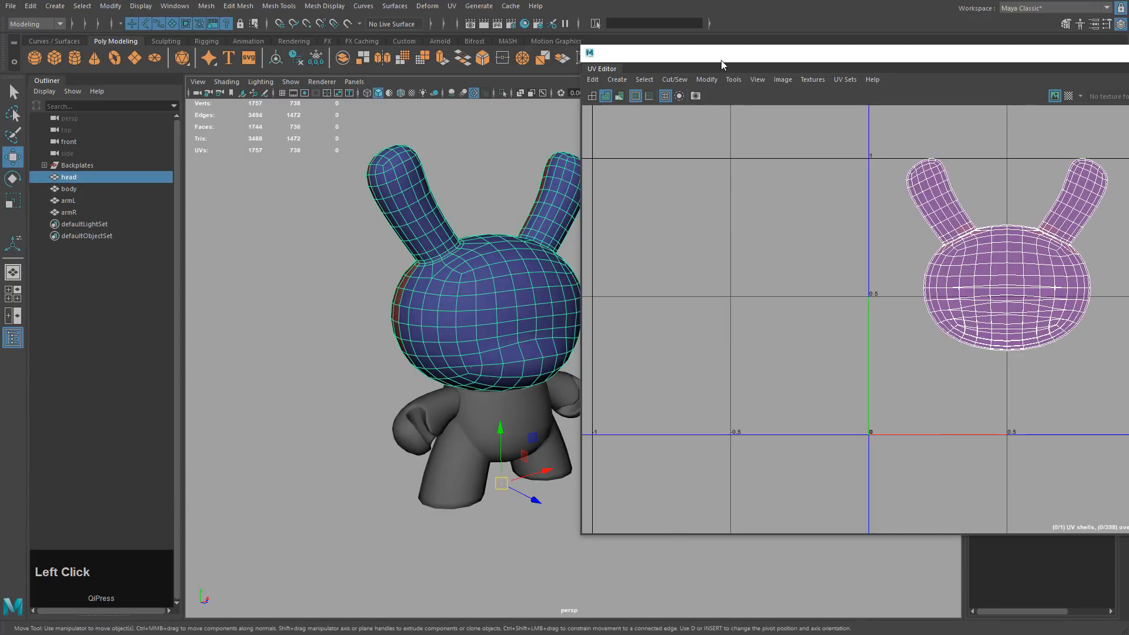
left_click_drag(721, 60, 725, 58)
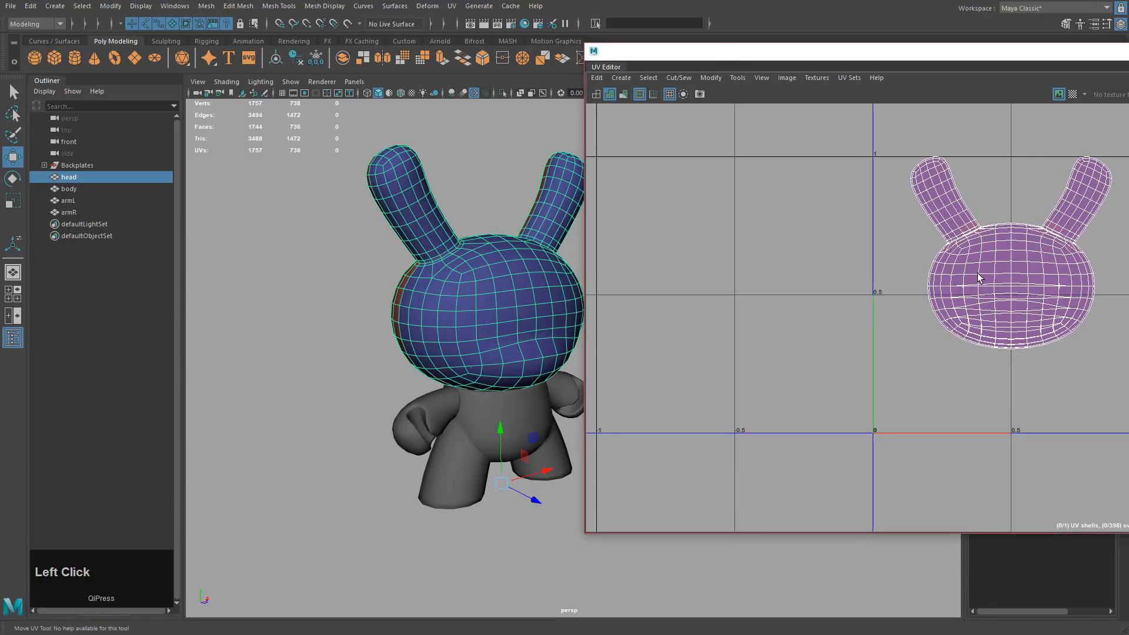
right_click_drag(977, 274, 1006, 270)
left_click(1011, 261)
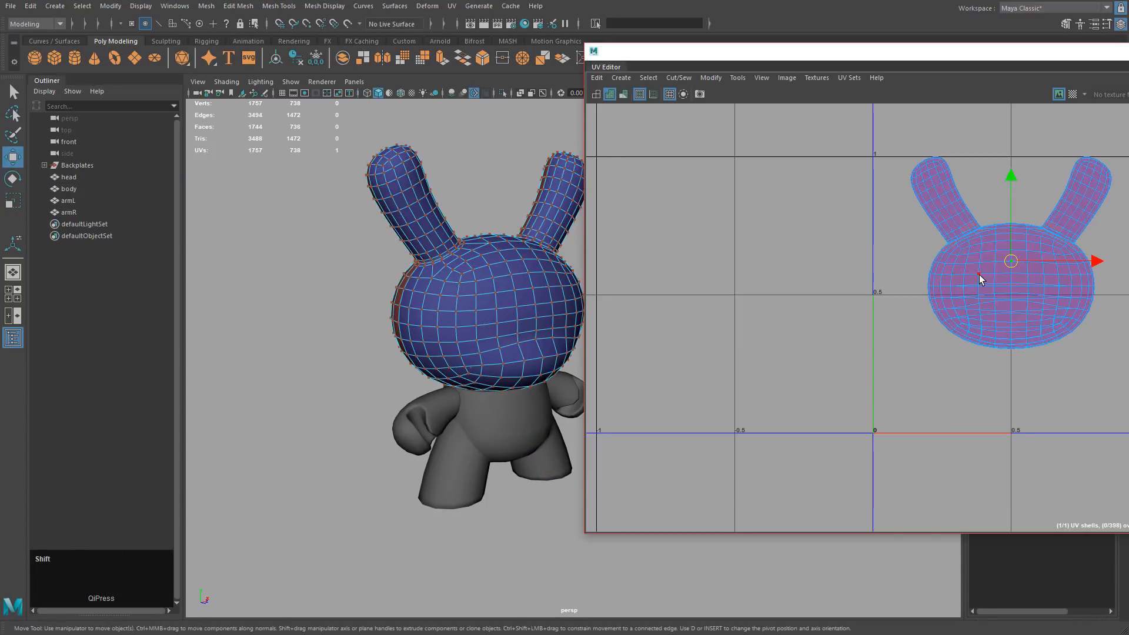
key("shift+period")
key("shift+period")
key("shift+period")
key("shift+period")
key("shift+period")
key("shift+period")
key("shift+period")
key("shift+period")
key("shift+period")
key("shift+period")
key("shift+period")
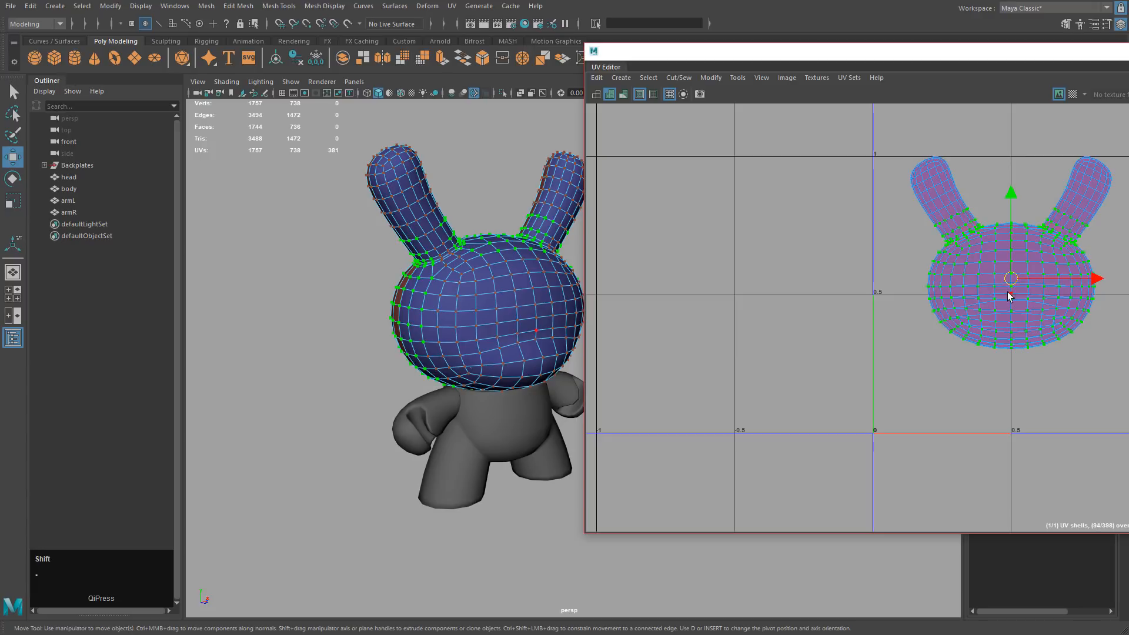
mouse_move(1017, 277)
left_mouse_down()
mouse_move(1058, 318)
mouse_move(1024, 241)
mouse_move(996, 276)
left_mouse_up()
key("ctrl+z")
key("ctrl+z")
Box-select vertices across the top of the head and convert them to UVs.
right_click(856, 259)
right_click_drag(855, 262, 892, 255)
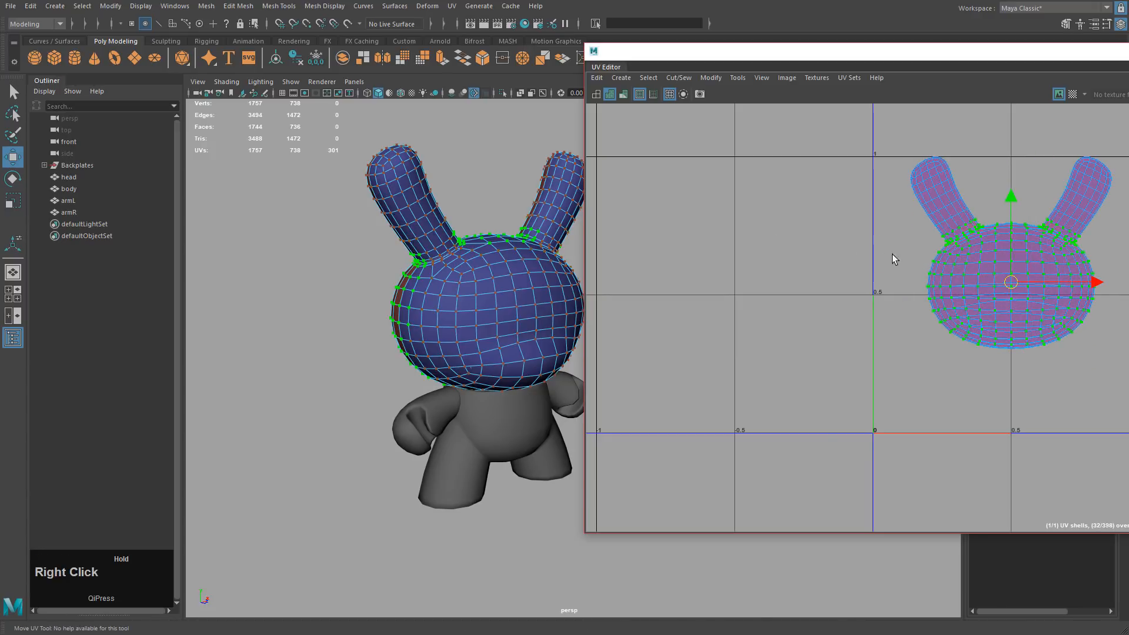
right_click_drag(803, 220, 855, 218)
mouse_move(447, 245)
middle_mouse_down("alt")
mouse_move(475, 255)
mouse_move(445, 253)
middle_mouse_up("alt")
right_click_drag(445, 253, 376, 245)
left_click_drag(385, 152, 463, 284)
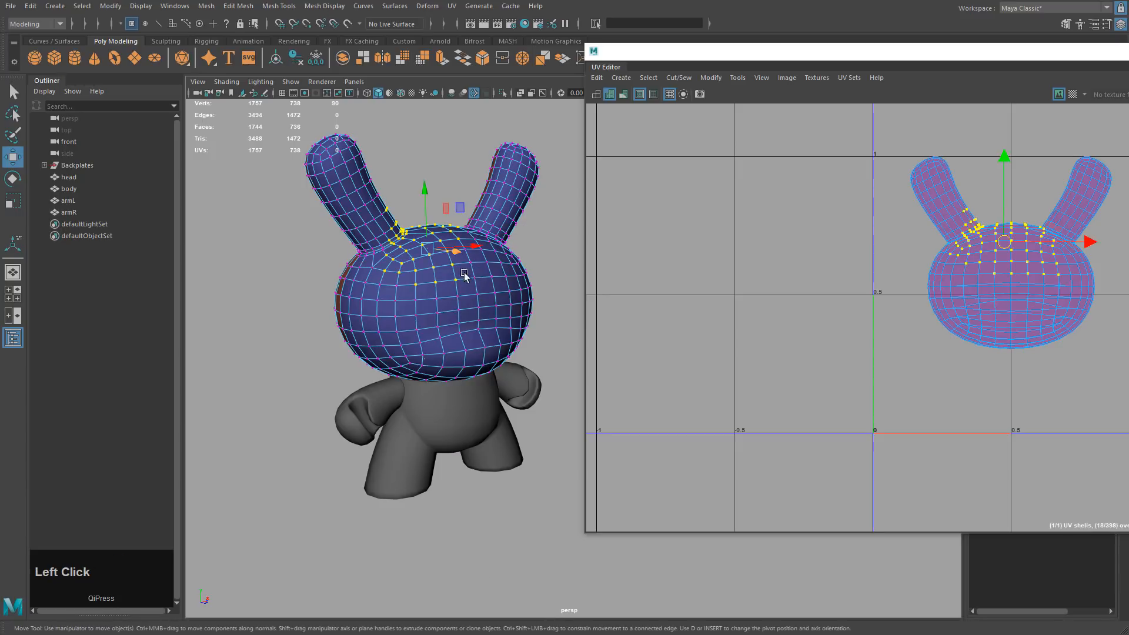
right_click(398, 247)
right_click_drag(442, 248, 489, 249)
Select all UVs of the head shell, then clear the UV selection.
middle_click_drag(873, 252, 751, 294, "alt")
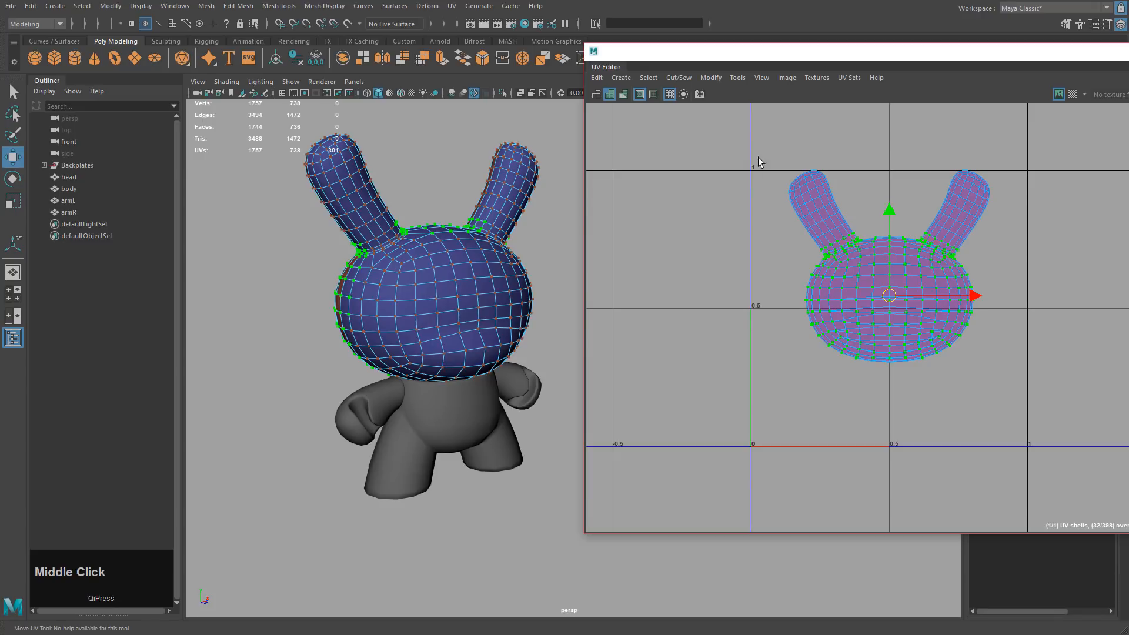
left_click_drag(757, 160, 1024, 408)
right_click_drag(747, 236, 808, 242)
left_click(723, 194)
left_click_drag(732, 54, 807, 60)
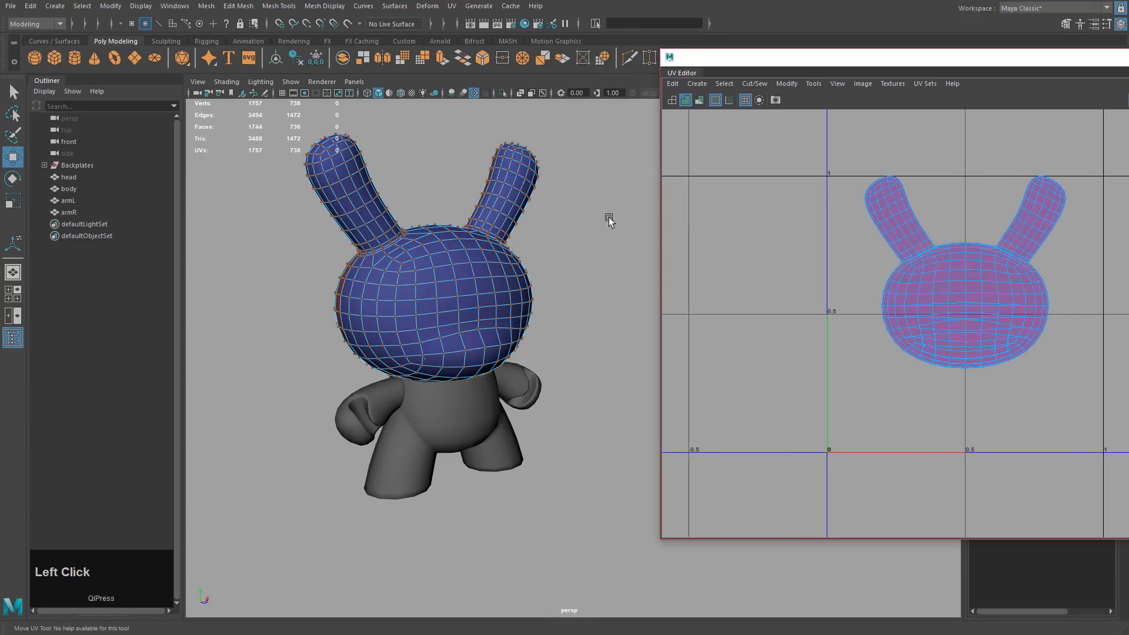
Select the whole head object and orbit so an ear points up-left.
left_click_drag(609, 217, 558, 283, "alt")
right_click_drag(558, 283, 806, 406, "alt")
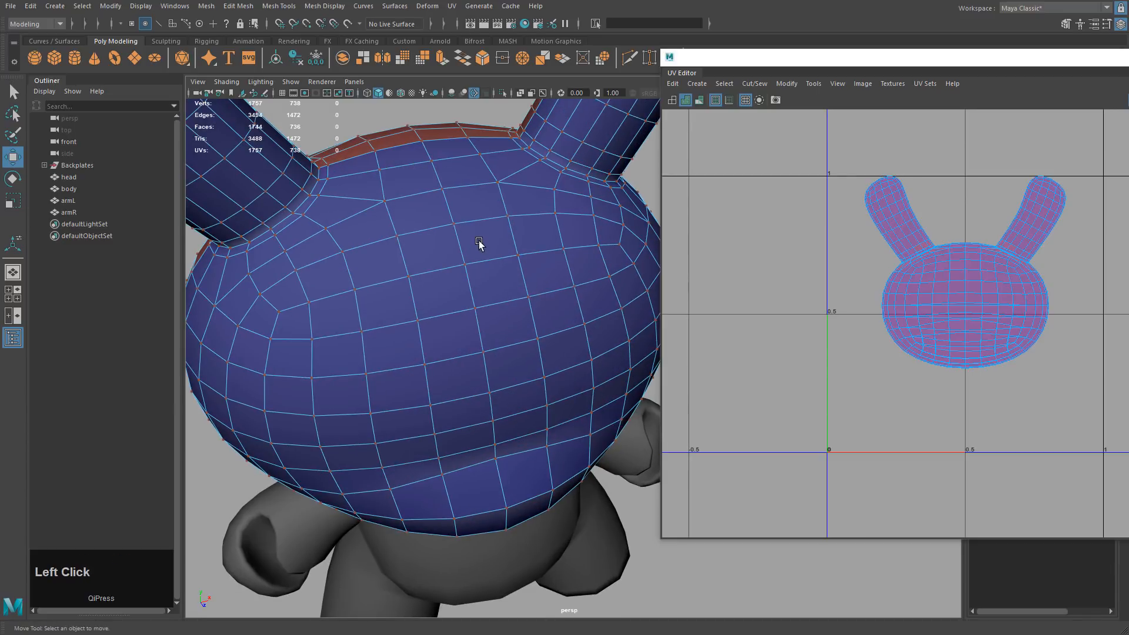
right_click_drag(479, 241, 512, 228)
middle_click_drag(477, 227, 553, 259, "alt")
left_click_drag(517, 257, 494, 269, "alt")
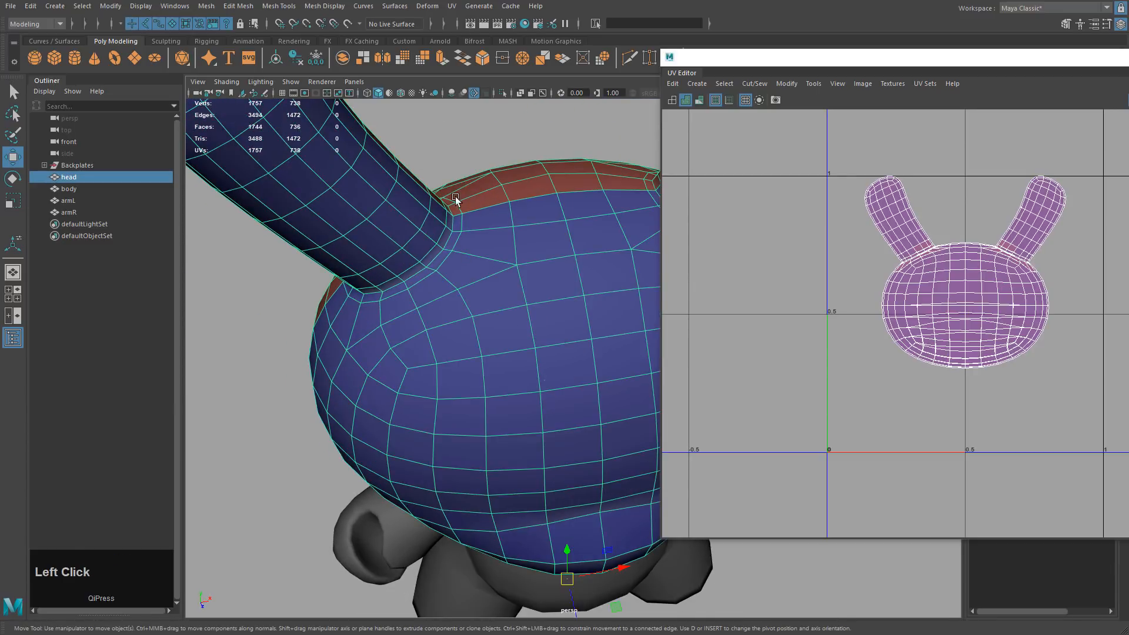
left_click_drag(475, 307, 465, 274, "alt")
middle_click_drag(465, 273, 415, 258, "alt")
left_click_drag(415, 258, 499, 259, "alt")
middle_click_drag(499, 260, 454, 259, "alt")
left_click_drag(534, 272, 440, 253, "alt")
Select the edge loops around both ear bases and cut the UVs along them.
right_click_drag(433, 234, 432, 213)
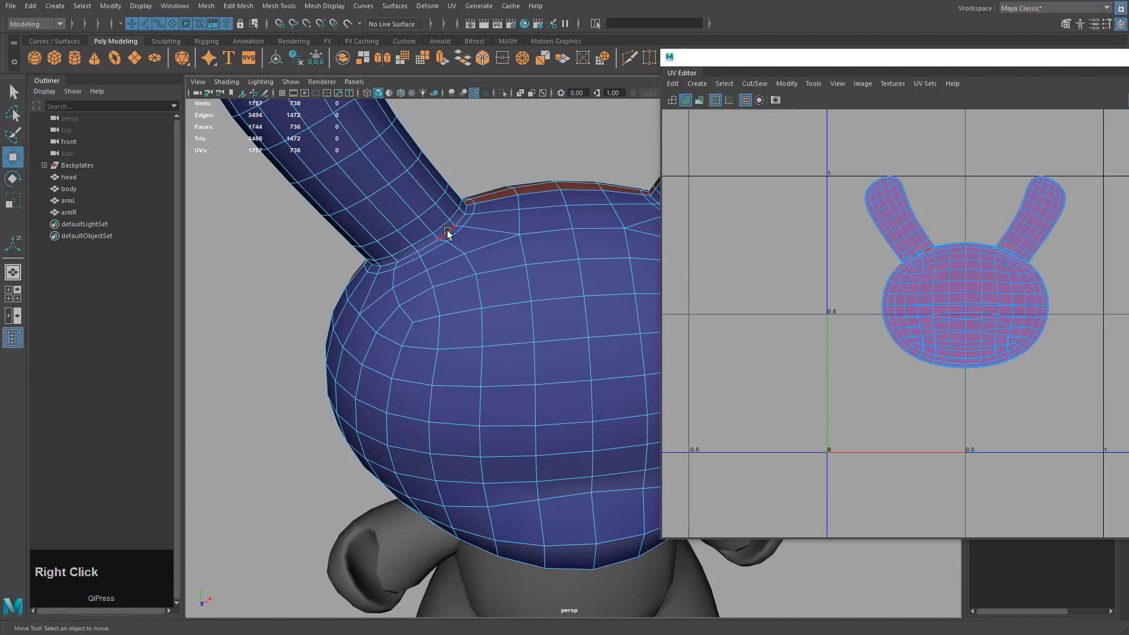
double_click(447, 234)
middle_click_drag(466, 235, 507, 254, "alt")
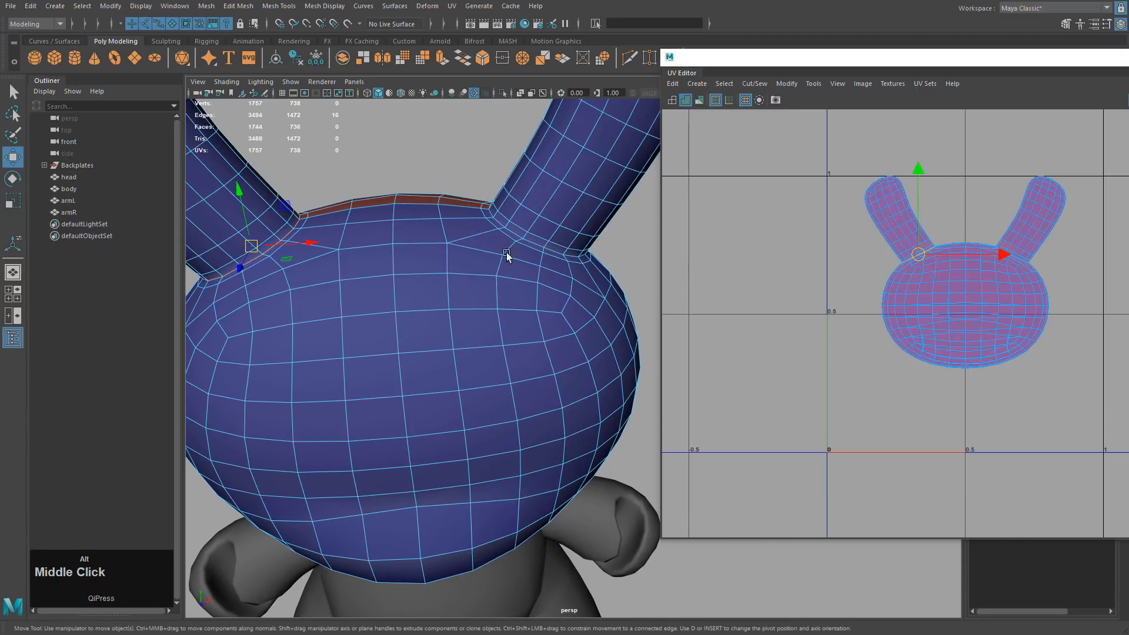
right_click_drag(507, 255, 517, 210)
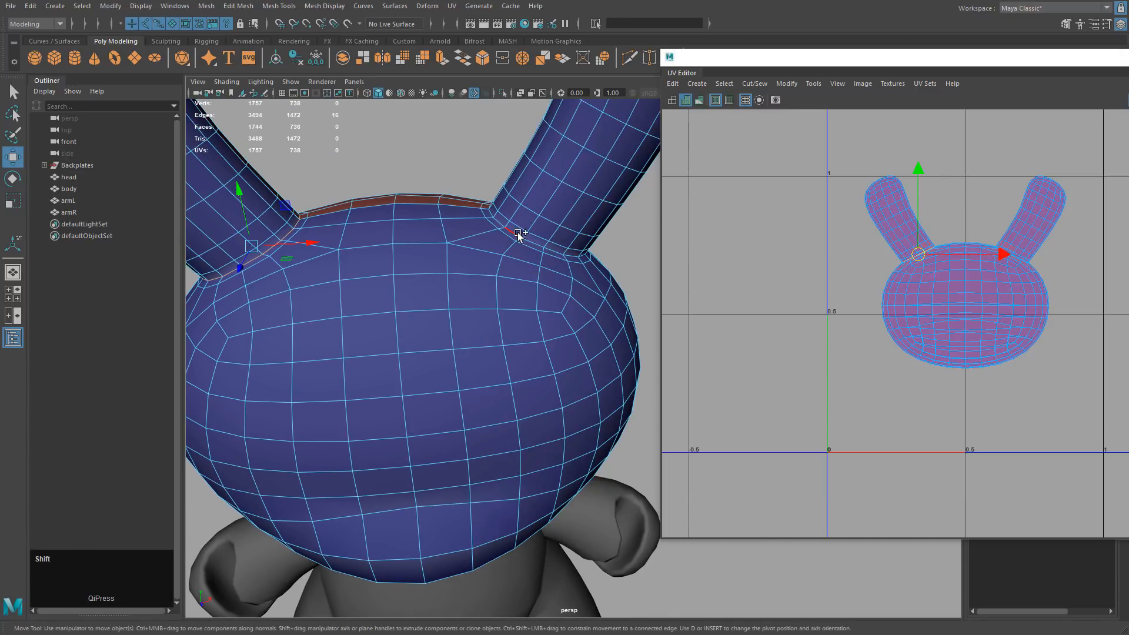
double_click(519, 235, "shift")
key("f")
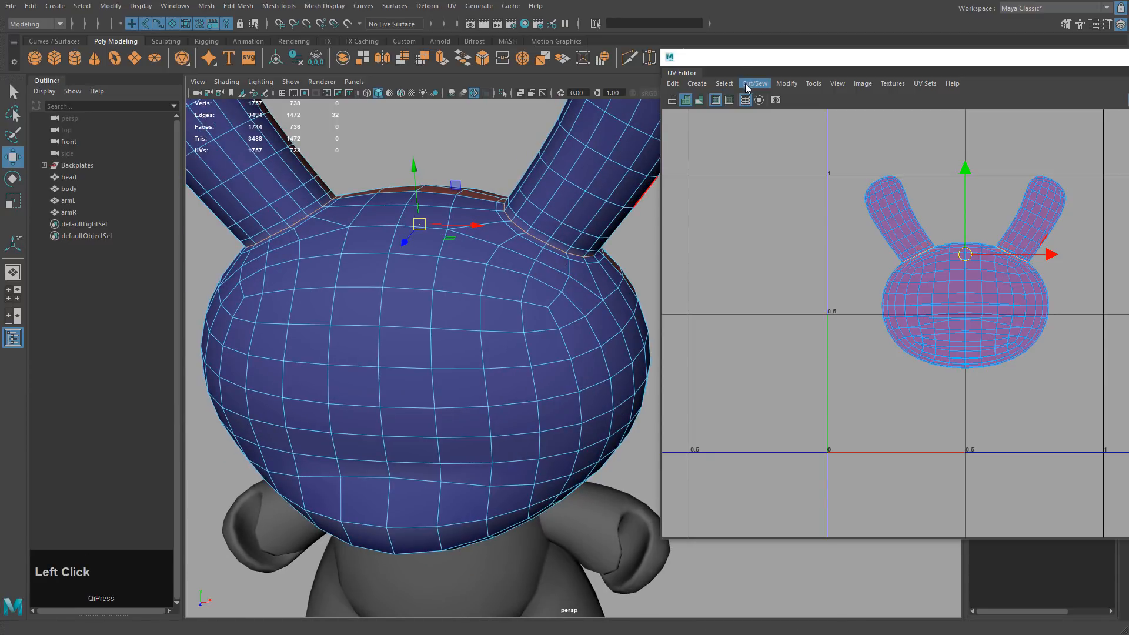
left_click(746, 84)
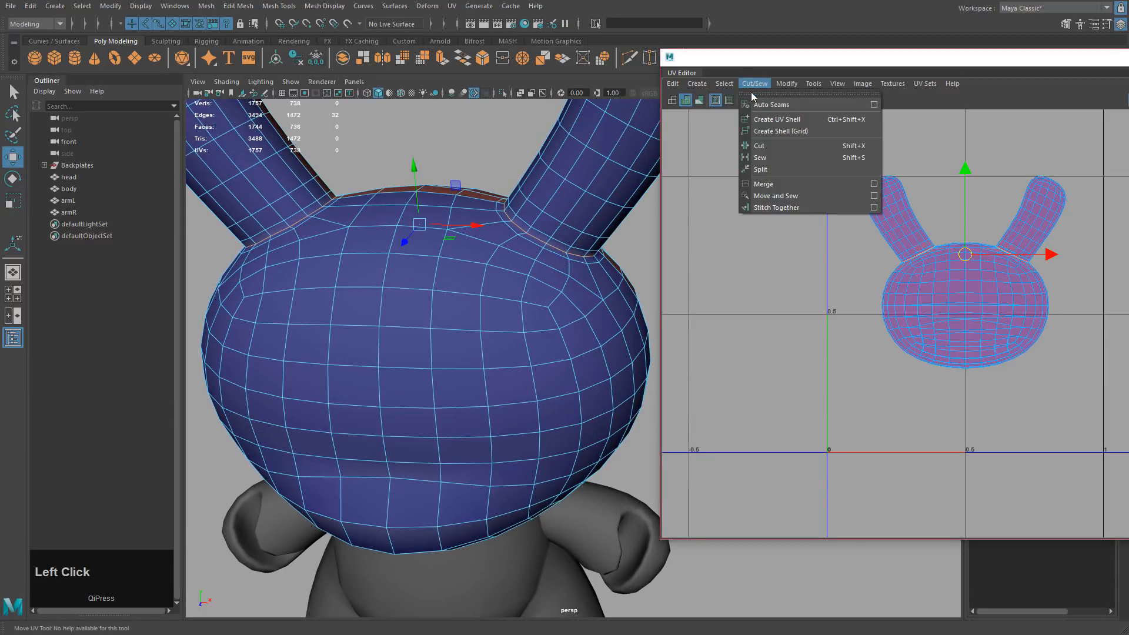
left_click(765, 147)
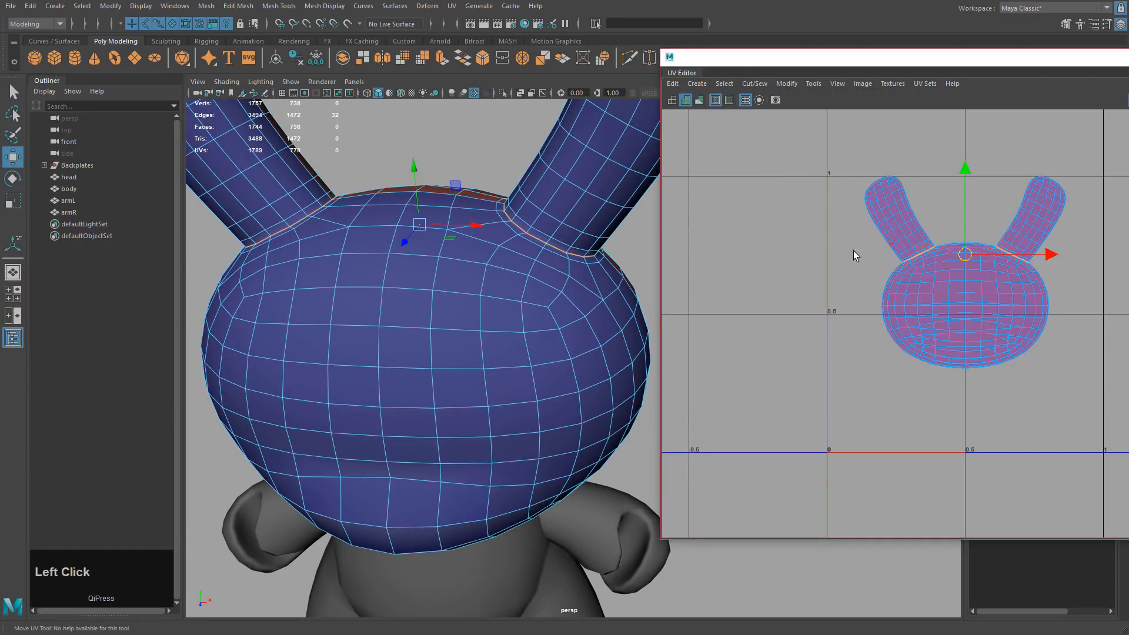
scroll(1068, 398, "up", 5)
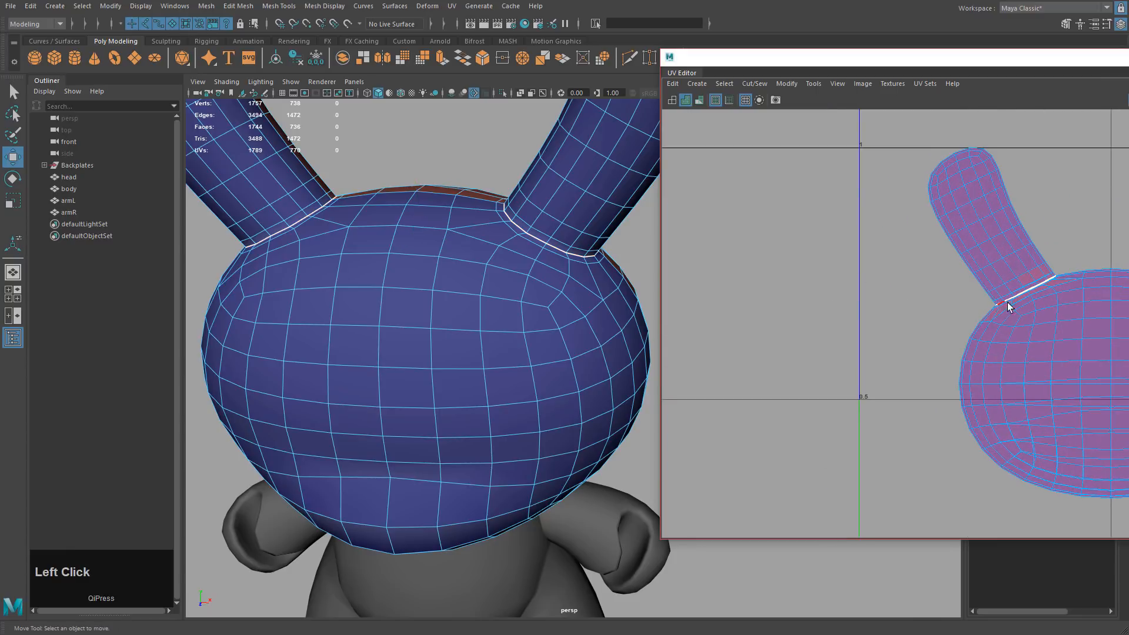
left_click(715, 100)
left_click_drag(635, 307, 537, 272, "alt")
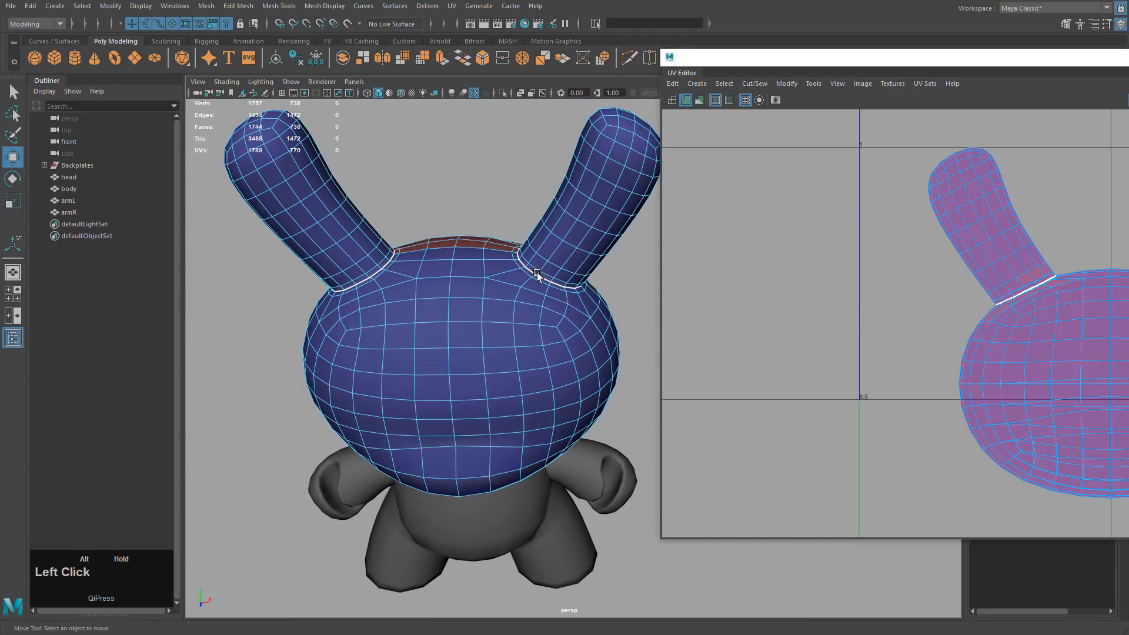
Zoom in on the head and select a short edge for the new seam.
middle_click_drag(469, 328, 499, 282, "alt")
left_click_drag(499, 282, 567, 287, "alt")
left_click_drag(569, 234, 496, 337, "alt")
right_click(501, 283)
right_click_drag(497, 336, 478, 400, "alt")
key("q")
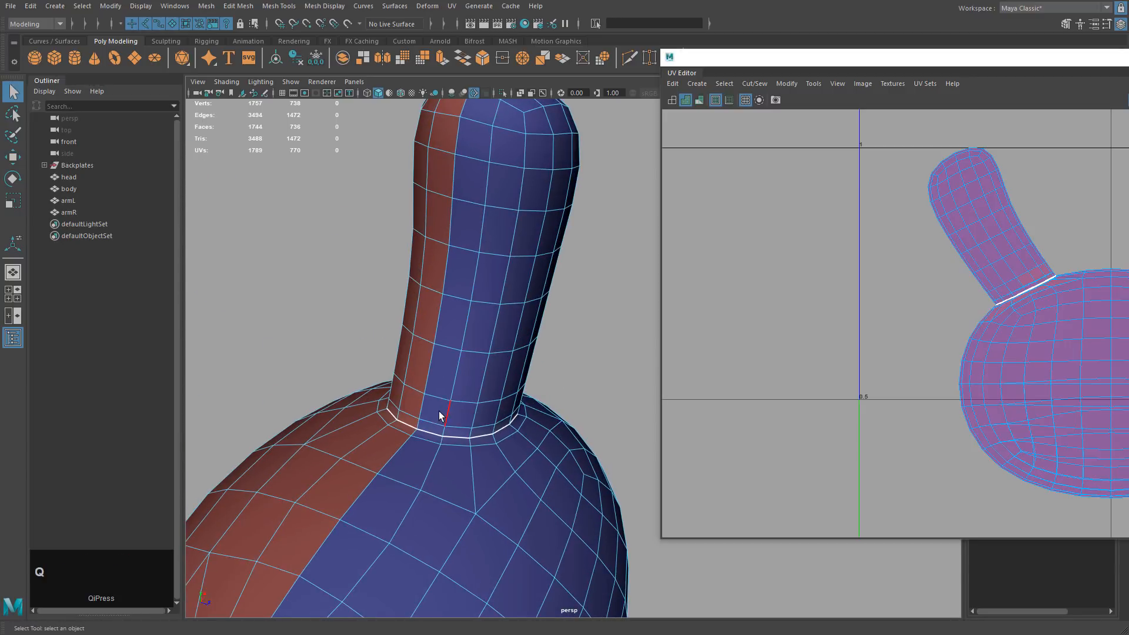
left_click(418, 425)
Add more edges to the seam selection and cut the UVs along them.
left_click_drag(549, 318, 426, 297, "alt")
middle_click_drag(509, 250, 439, 338, "alt")
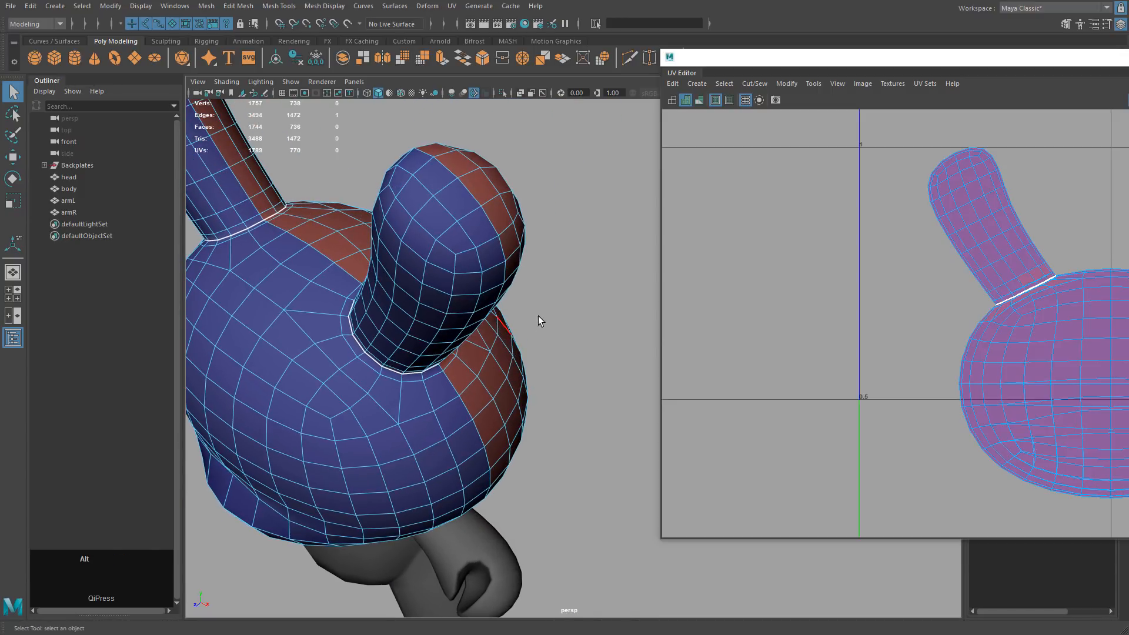
left_click_drag(538, 321, 506, 250, "alt")
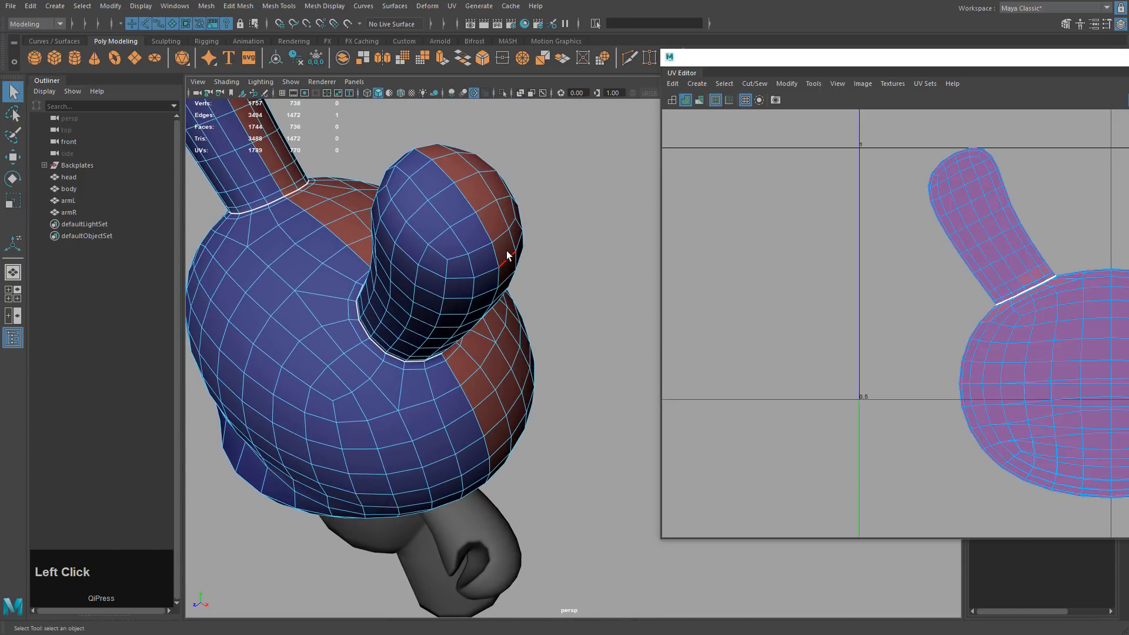
left_click(482, 225, "shift")
left_click_drag(500, 306, 544, 249, "alt")
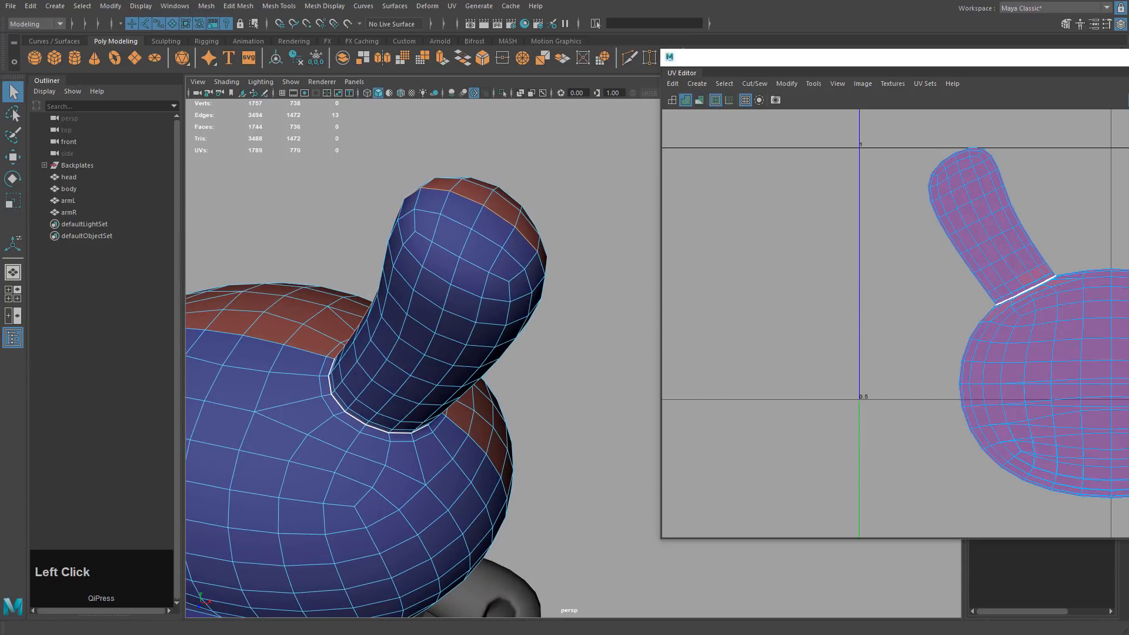
left_click(760, 83)
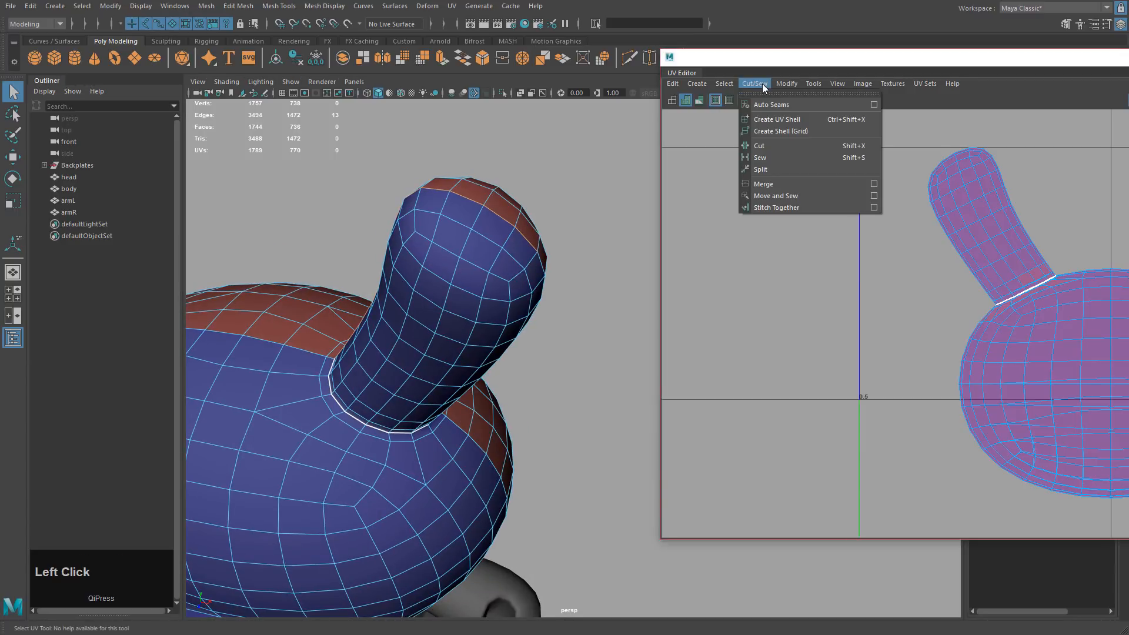
left_click(767, 146)
Clear the edge selection and frame the ear in the viewport and UV view.
left_click(622, 270)
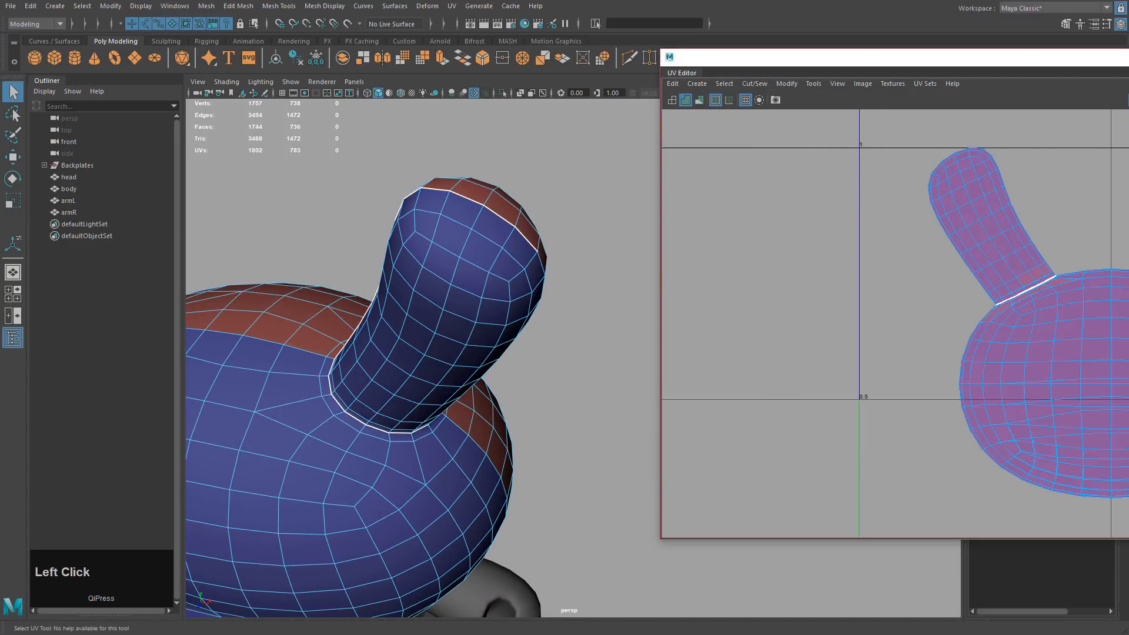
middle_click_drag(1117, 282, 1035, 324, "alt")
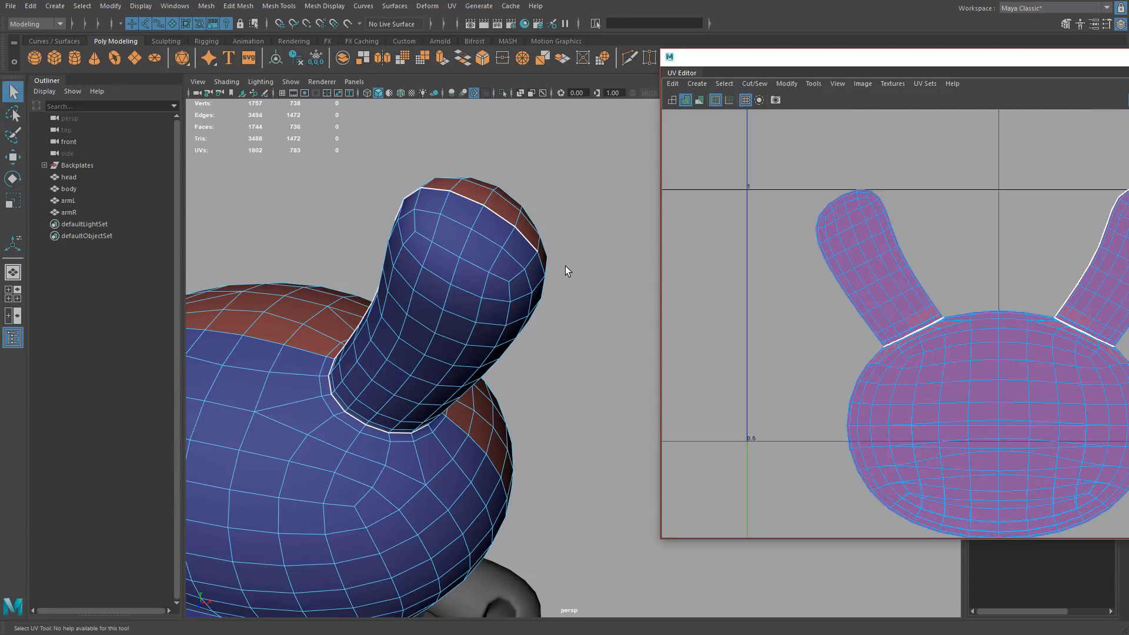
left_click_drag(515, 372, 507, 233, "alt")
left_click_drag(451, 256, 439, 348, "alt")
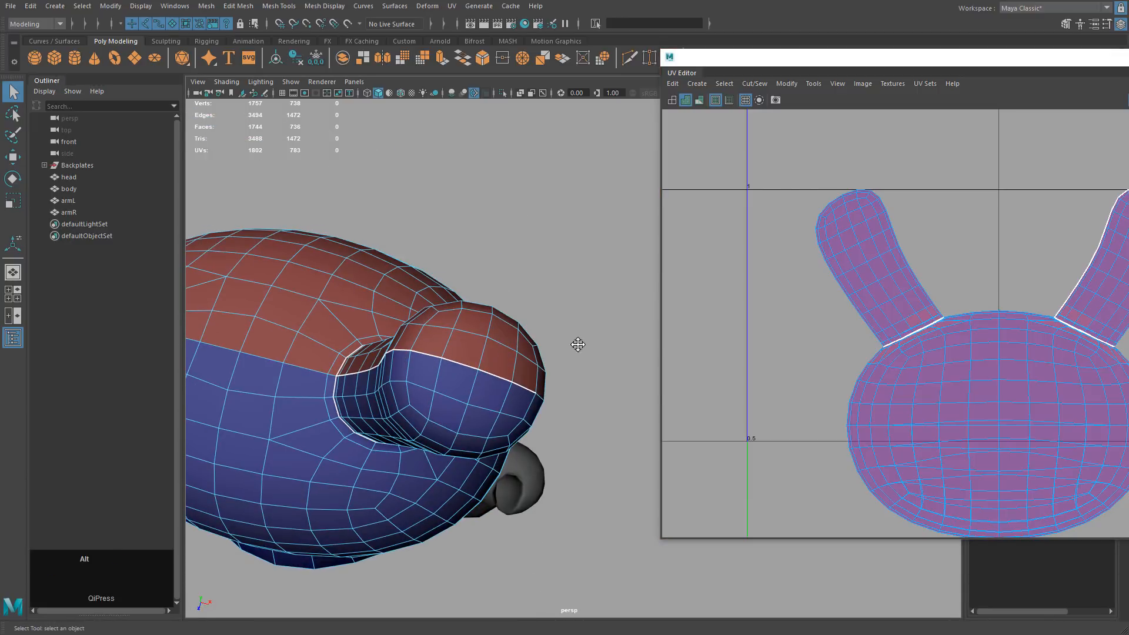
left_click_drag(580, 345, 545, 302, "alt")
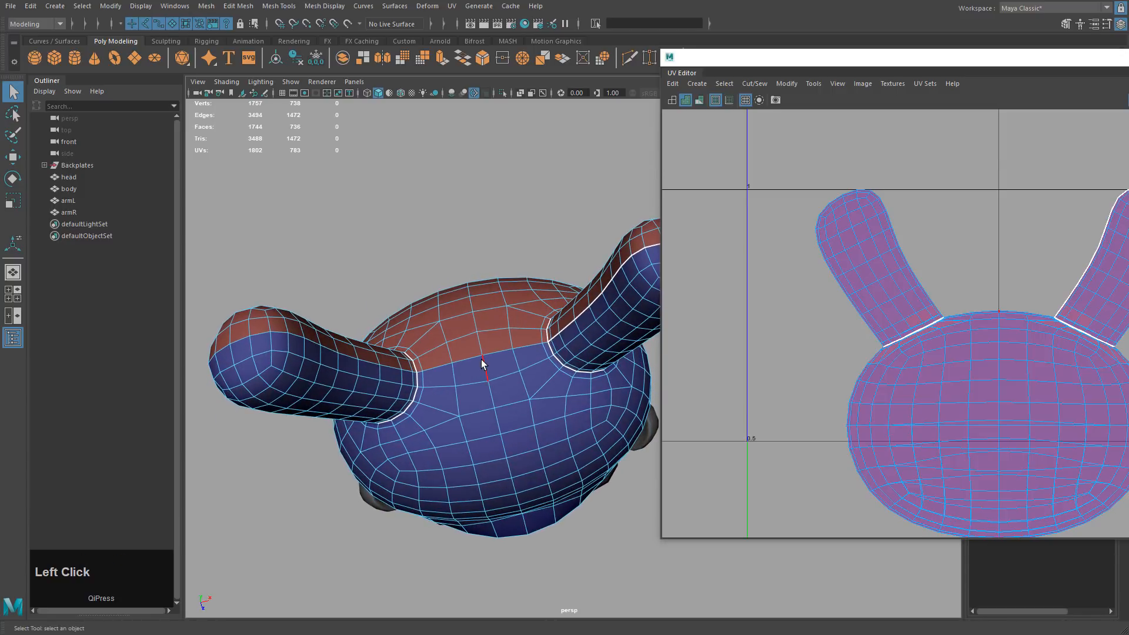
middle_click_drag(419, 378, 484, 366, "alt")
left_click_drag(487, 366, 449, 344, "alt")
middle_click_drag(450, 344, 546, 380, "alt")
Select the edge loop near the ear tip and cut the UVs along it.
right_click(414, 299)
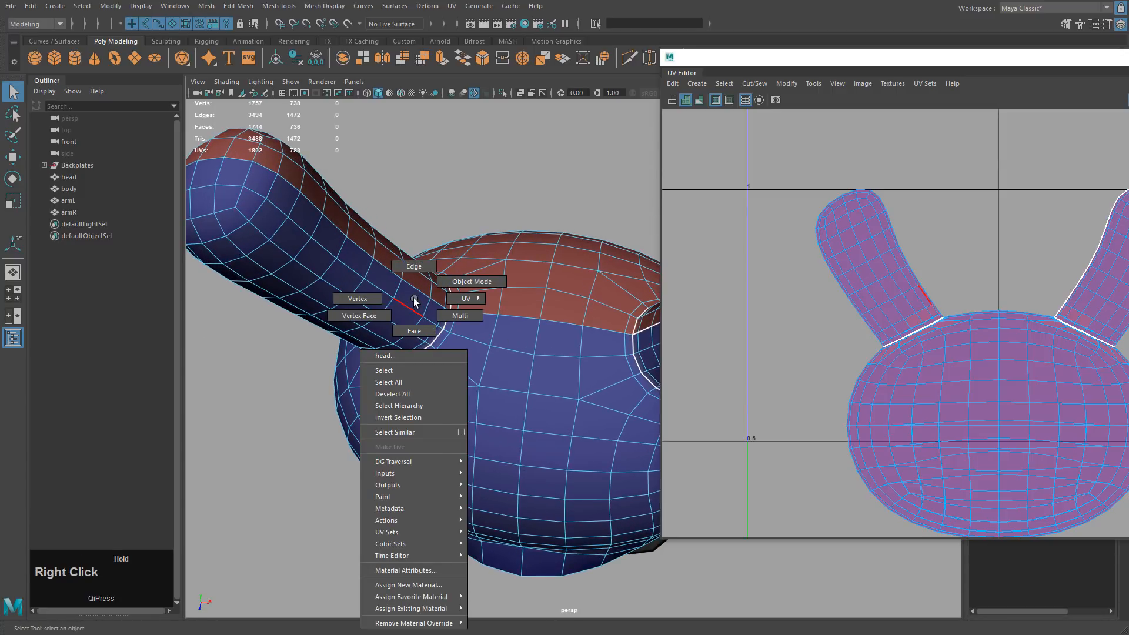
right_click_drag(414, 298, 413, 265)
left_click_drag(448, 317, 488, 250, "alt")
middle_click_drag(488, 250, 541, 294, "alt")
left_click_drag(540, 294, 570, 303, "alt")
left_click(442, 271, "shift")
left_click(442, 271, "shift")
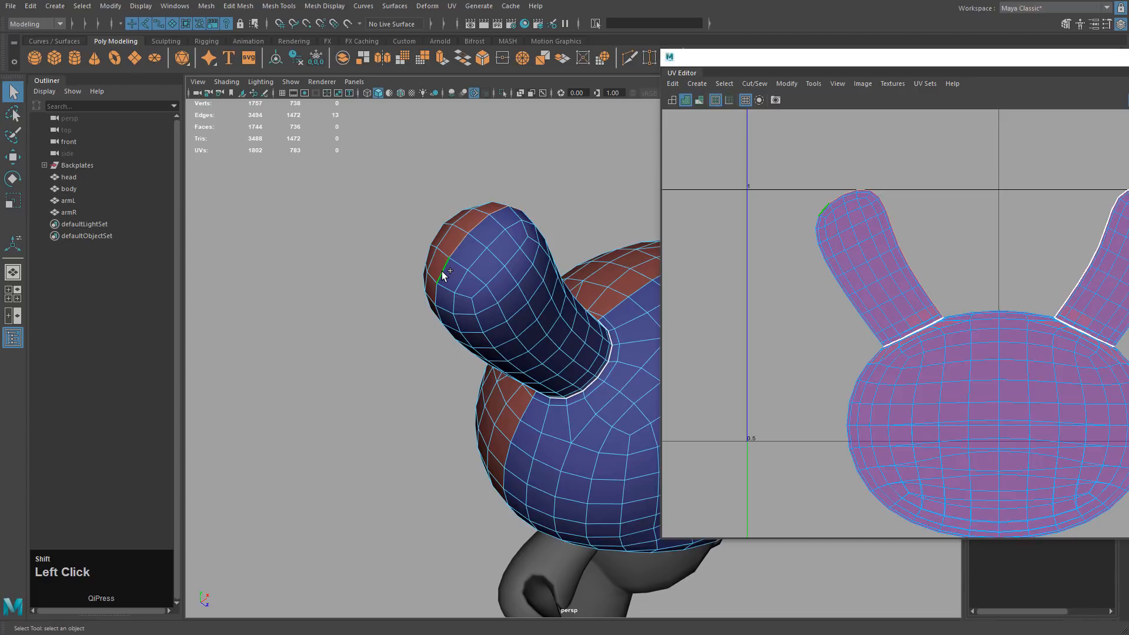
left_click_drag(507, 262, 541, 288, "alt")
left_click(754, 83)
left_click(764, 146)
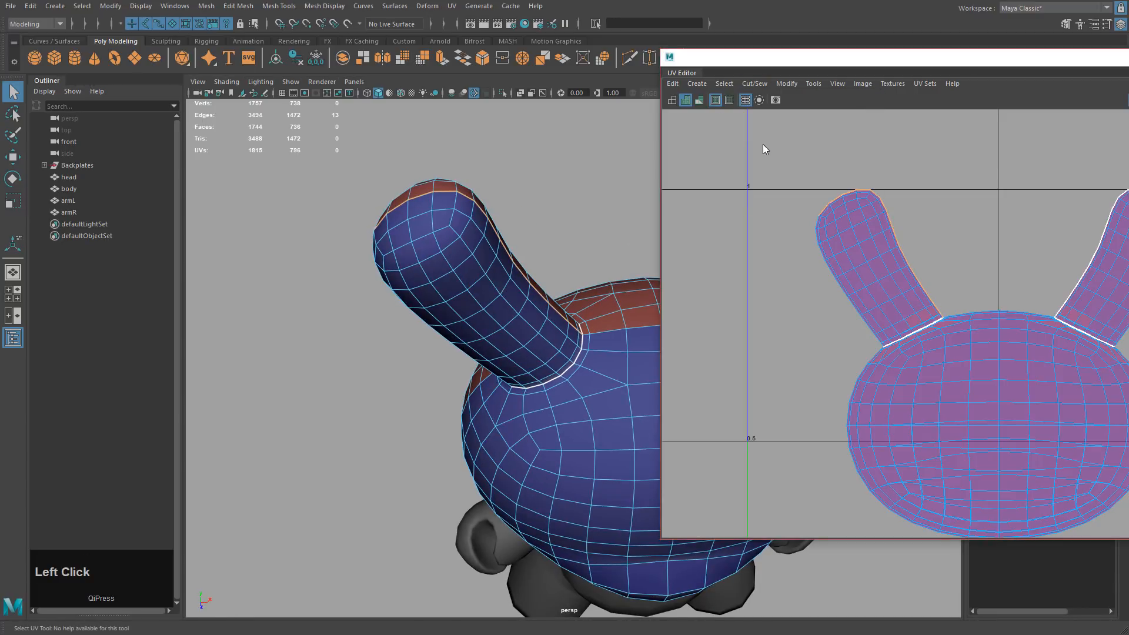
Select the ear-tip UVs, test a move and undo it, then expand to the whole ear shell.
right_click(850, 214)
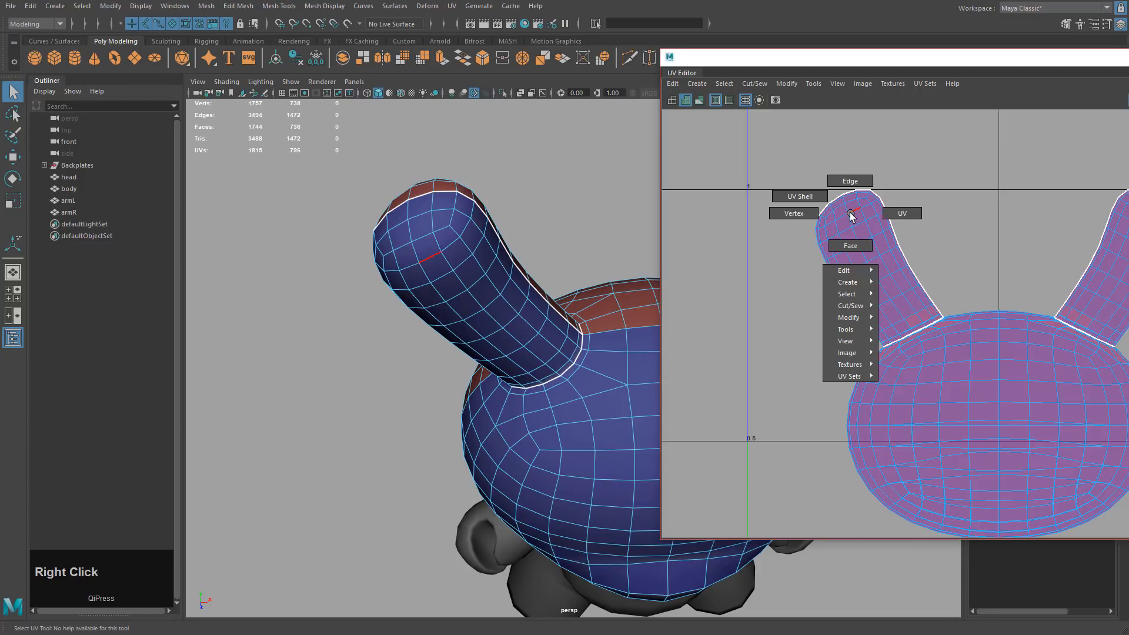
right_click_drag(902, 214, 902, 213)
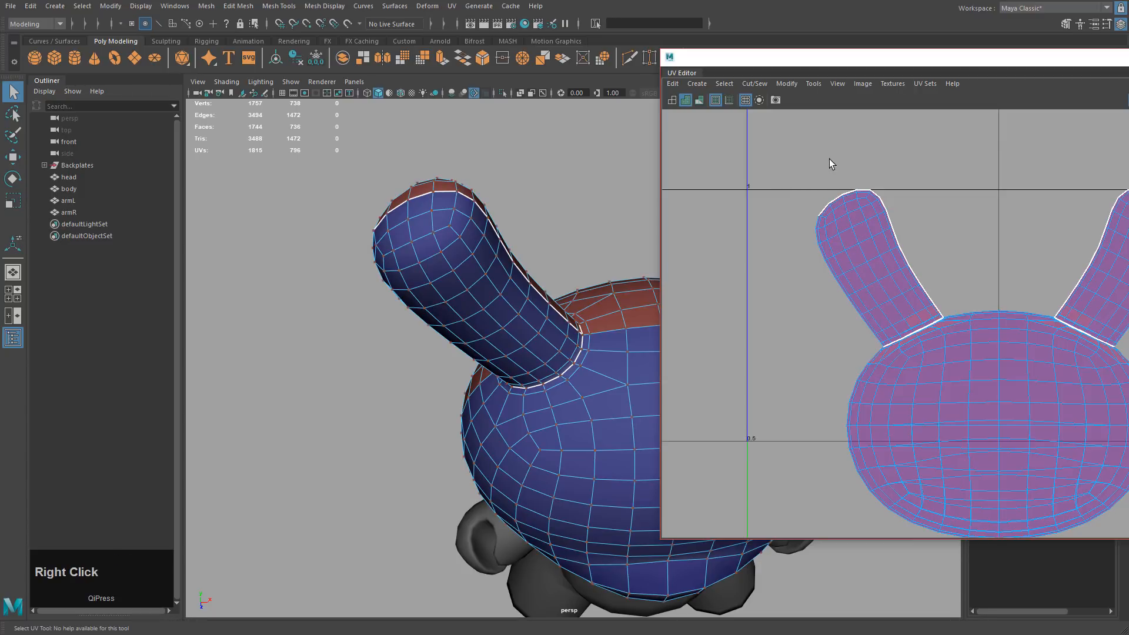
left_click_drag(830, 159, 904, 238)
key("w")
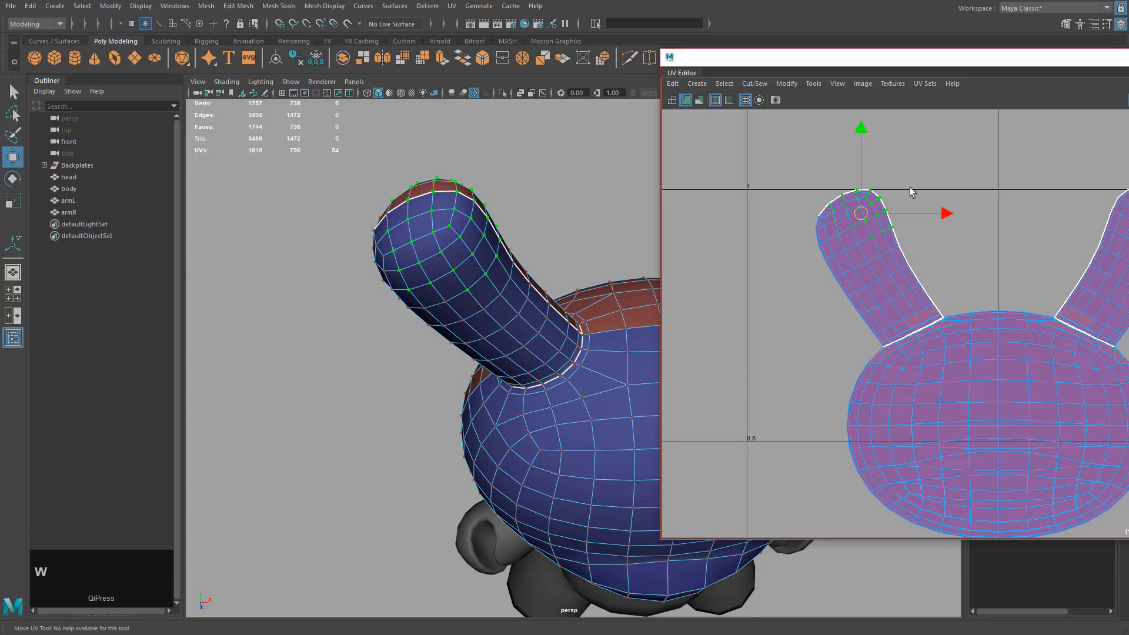
middle_click_drag(836, 307, 854, 235)
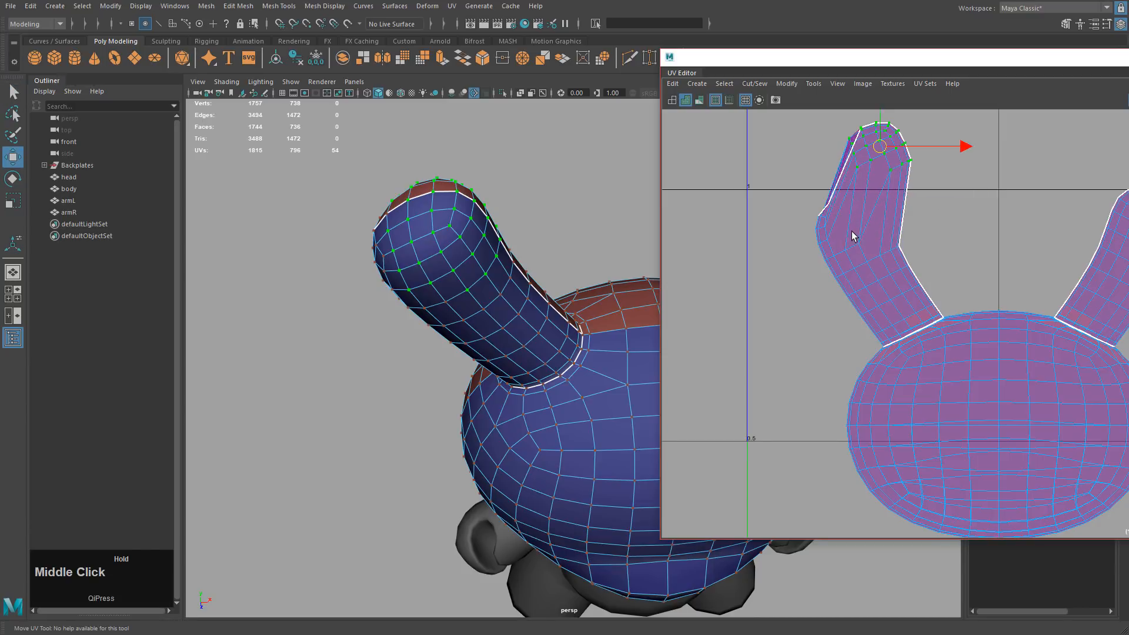
key("z")
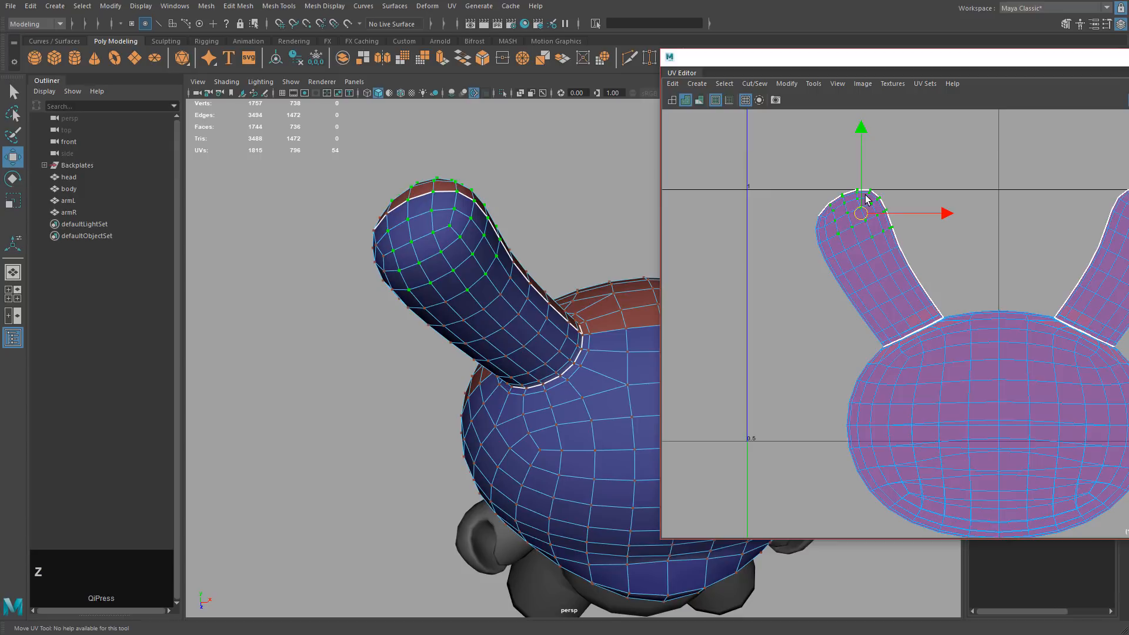
right_click(899, 172, "ctrl")
right_click(896, 164, "ctrl")
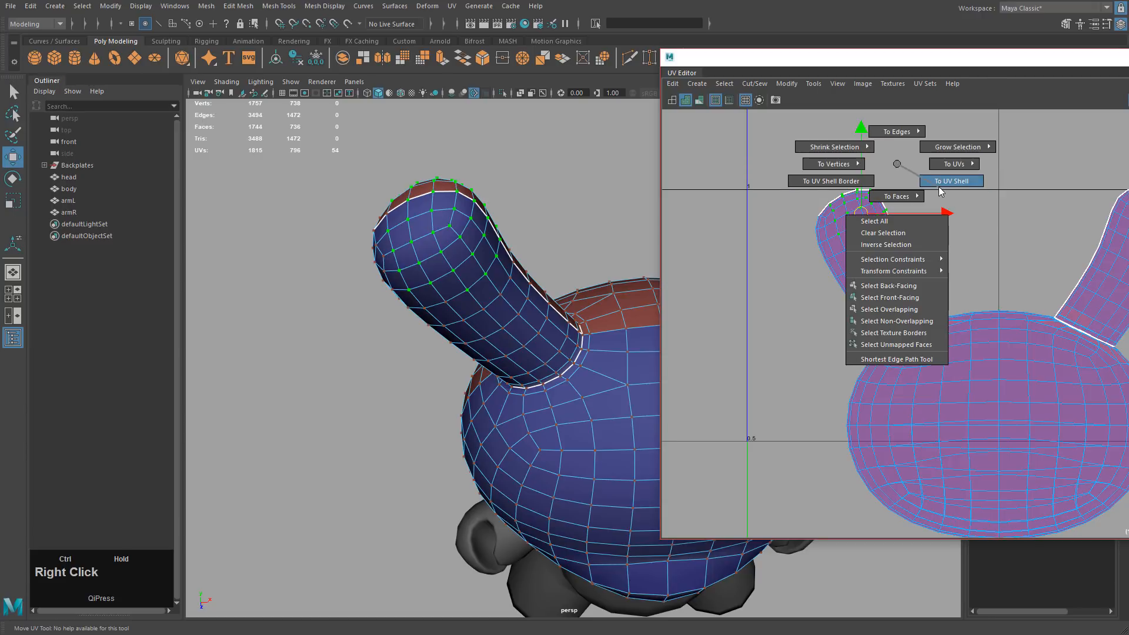
right_click_drag(941, 187, 939, 187, "ctrl")
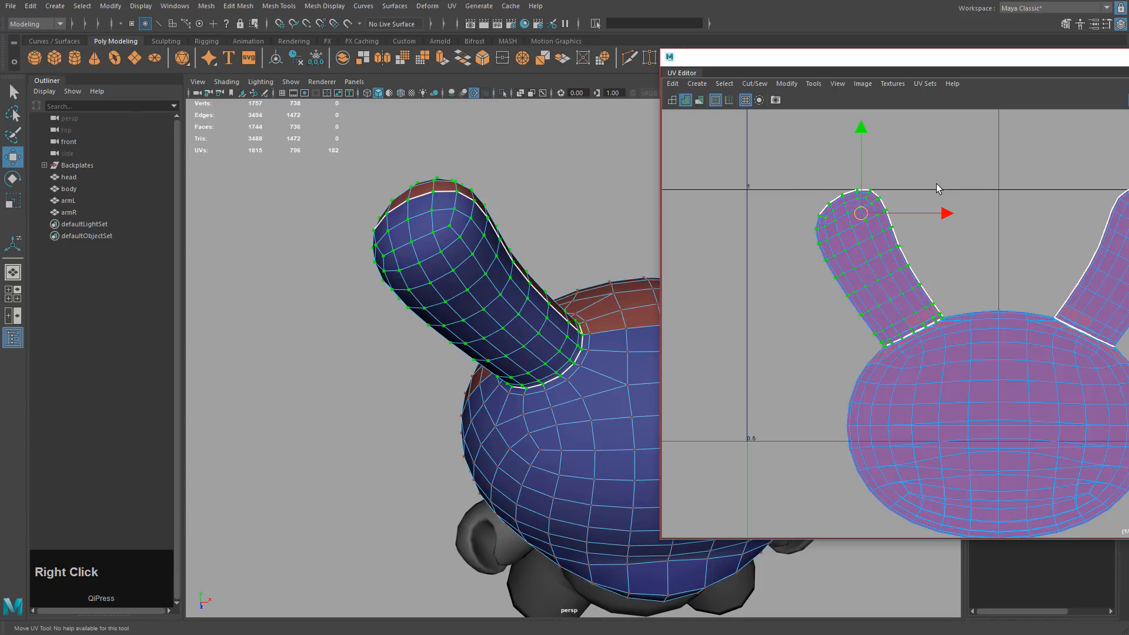
Lift the left ear shell above the head, then select and raise the right ear shell.
left_click_drag(862, 213, 851, 121)
middle_click_drag(985, 210, 928, 259, "alt")
left_click_drag(997, 171, 1117, 289)
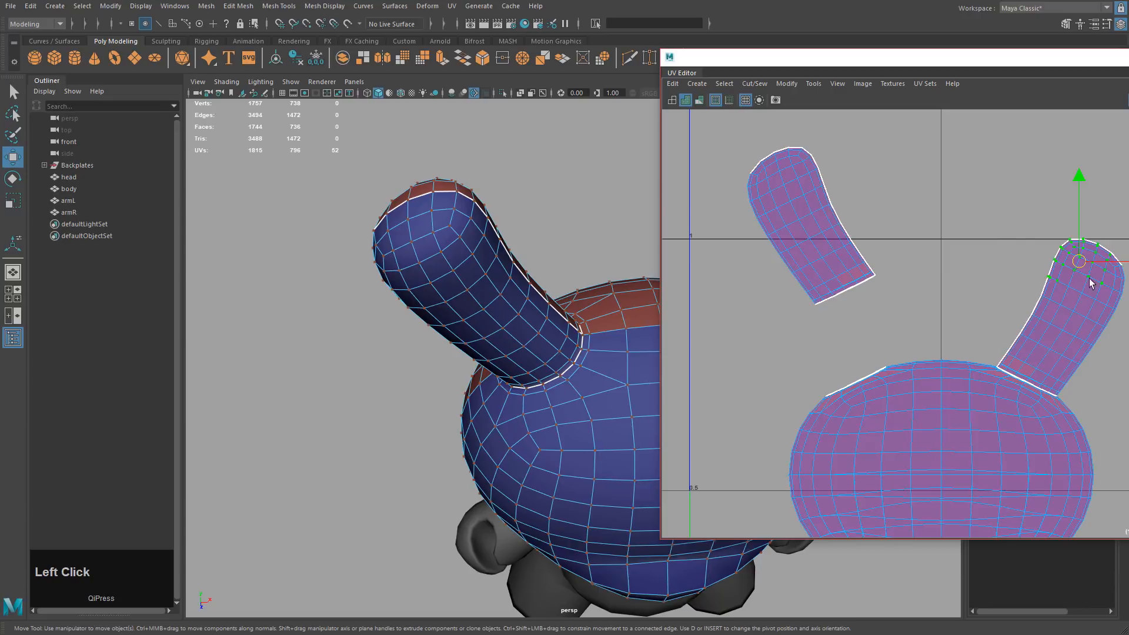
right_click_drag(1012, 237, 1043, 253, "ctrl")
middle_click_drag(1058, 316, 1022, 201)
Select both ear UV shells and flatten them with Modify > Unfold.
right_click_drag(1091, 330, 988, 299, "alt")
middle_click_drag(979, 294, 940, 285, "alt")
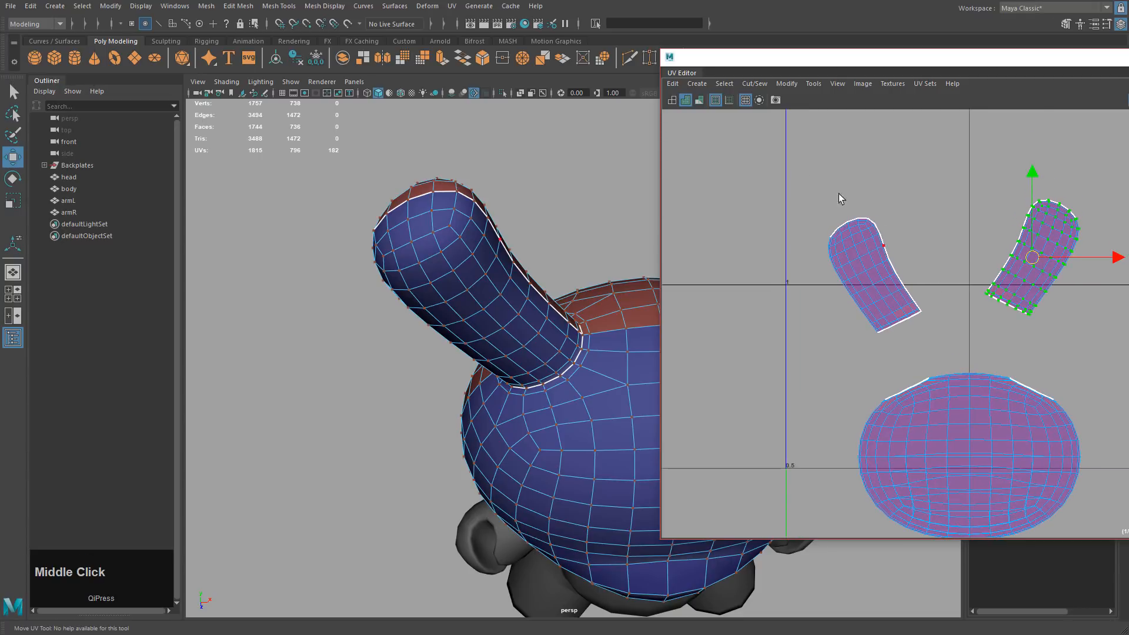
left_click_drag(803, 170, 1076, 341)
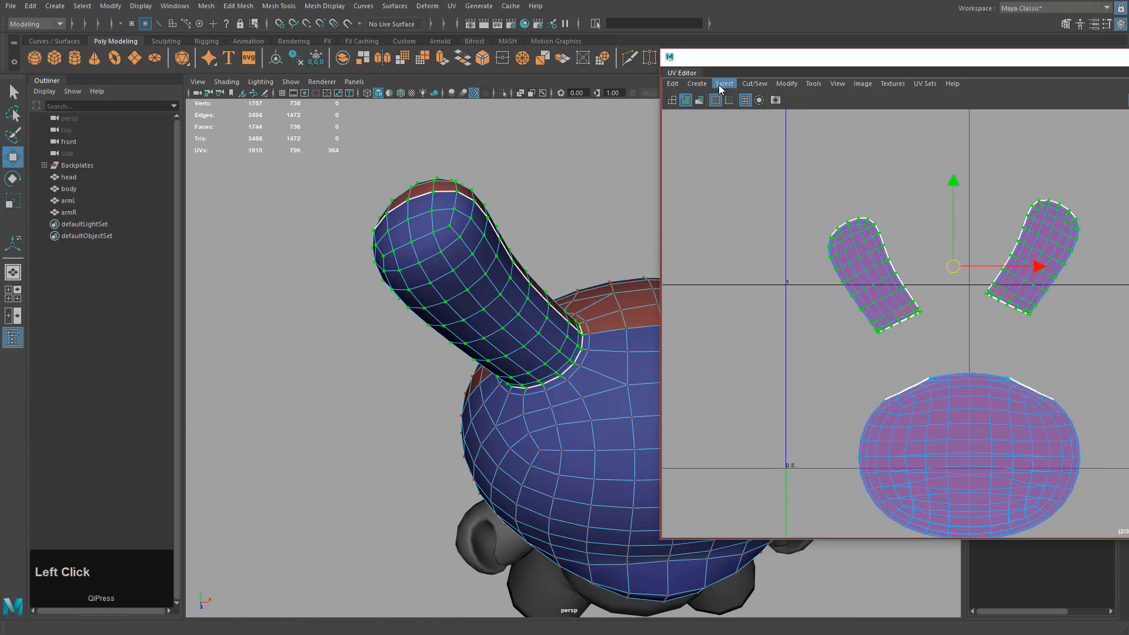
left_click(791, 86)
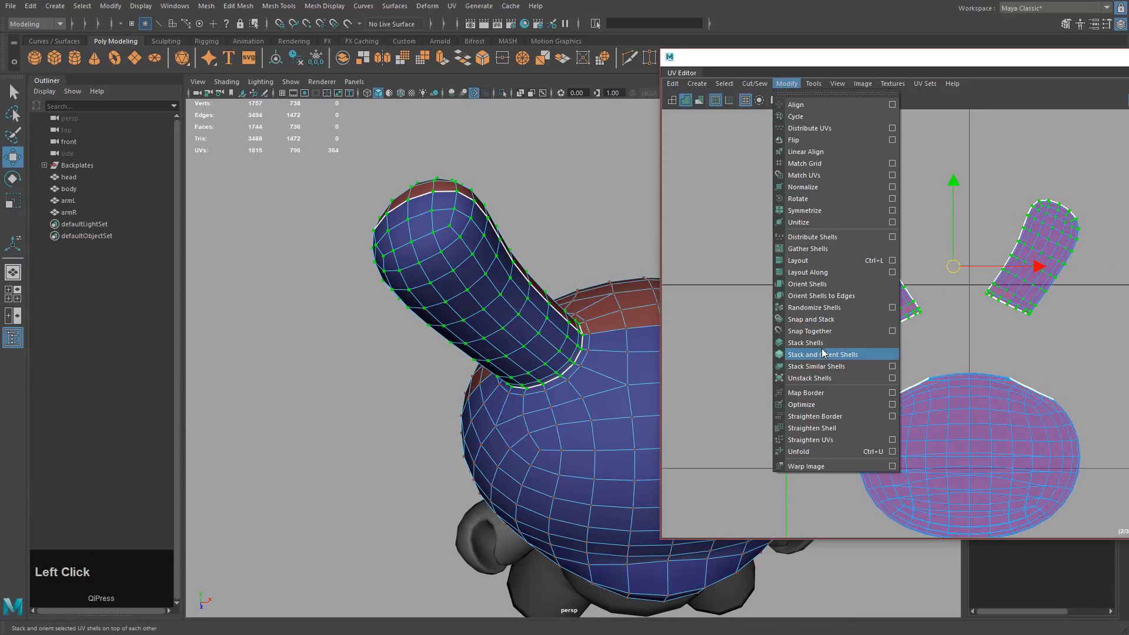
left_click(802, 450)
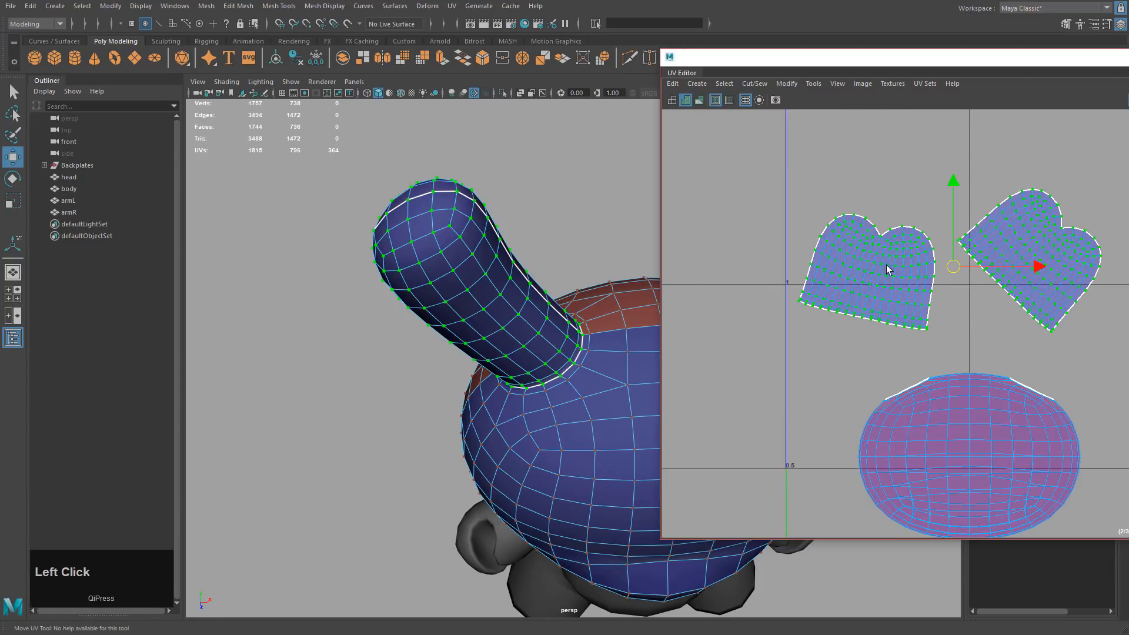
Inspect the head from new angles, clear the UV selection and reframe the UV view.
left_click_drag(594, 281, 559, 284, "alt")
middle_click_drag(559, 284, 612, 297, "alt")
mouse_move(612, 298)
left_mouse_down("alt")
mouse_move(584, 298)
mouse_move(591, 291)
left_mouse_up("alt")
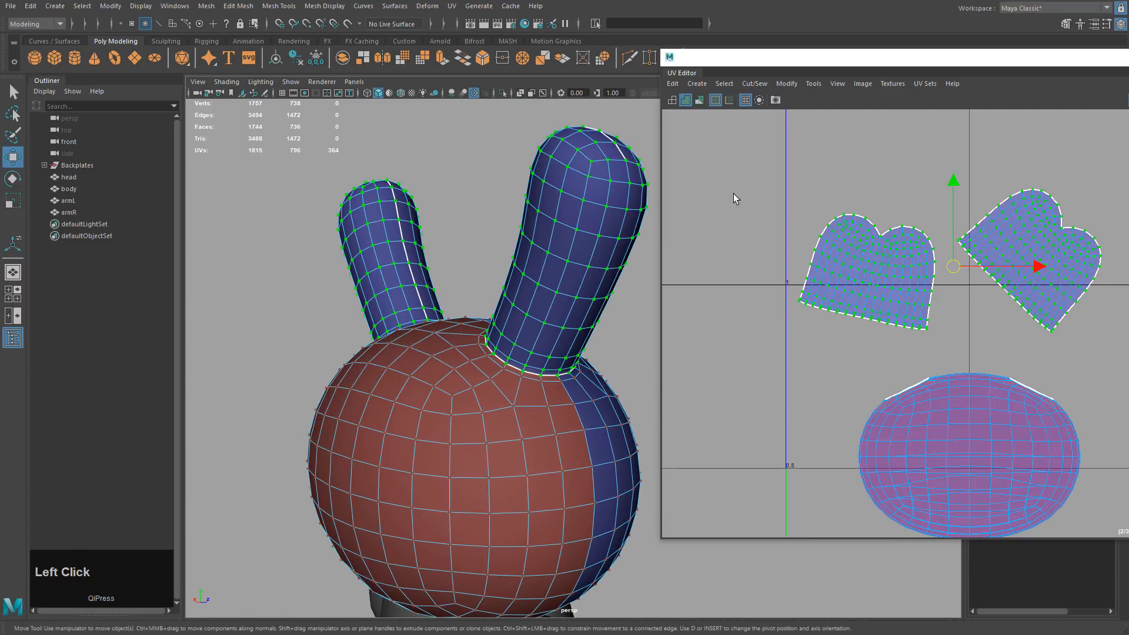
left_click_drag(619, 253, 564, 165, "alt")
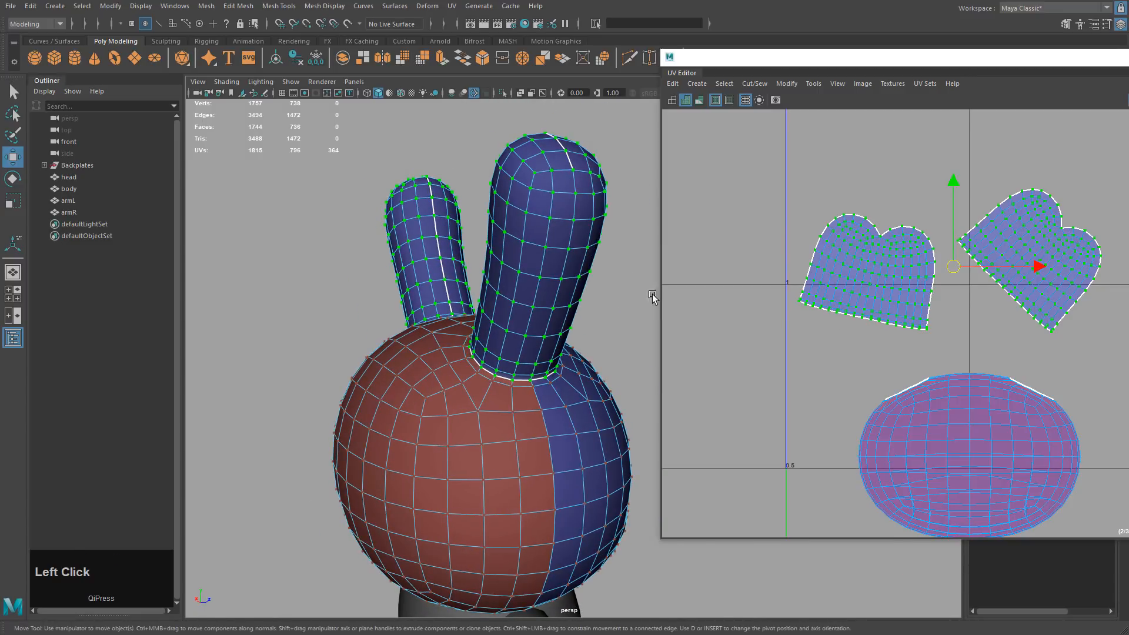
right_click_drag(819, 271, 870, 271)
left_click(908, 195)
middle_click_drag(1003, 351, 979, 346, "alt")
right_click_drag(978, 346, 925, 340, "alt")
middle_click_drag(924, 339, 833, 326, "alt")
middle_click_drag(544, 310, 559, 216, "alt")
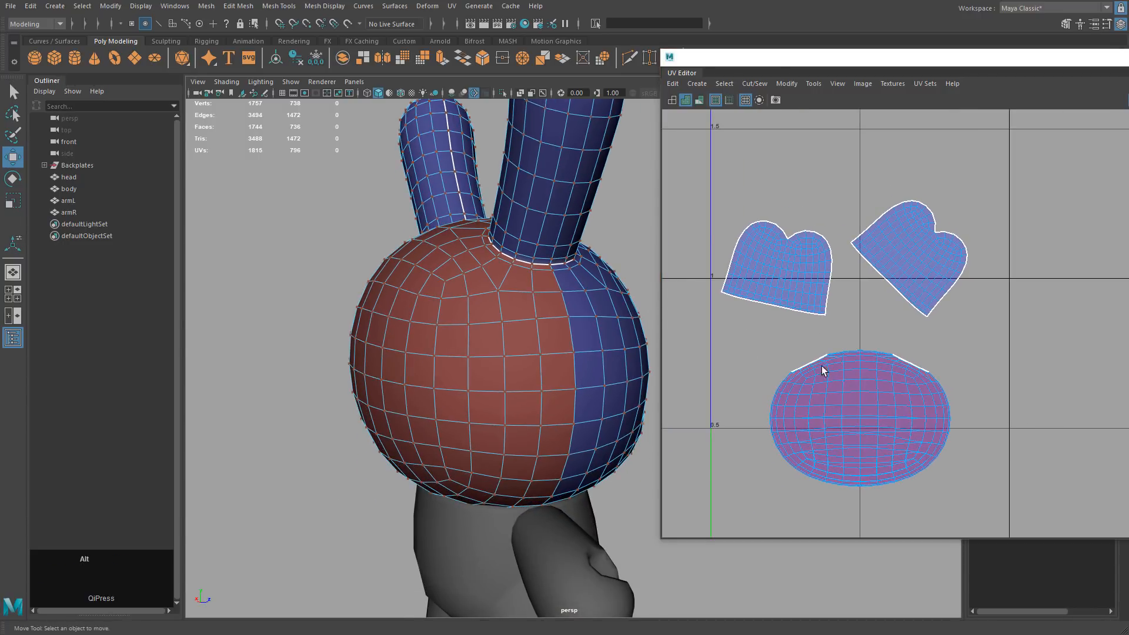
left_click_drag(588, 330, 411, 329, "alt")
Select an edge on the head and its full edge loop, checking in wireframe.
middle_click_drag(532, 330, 431, 285, "alt")
left_click_drag(438, 281, 568, 242, "alt")
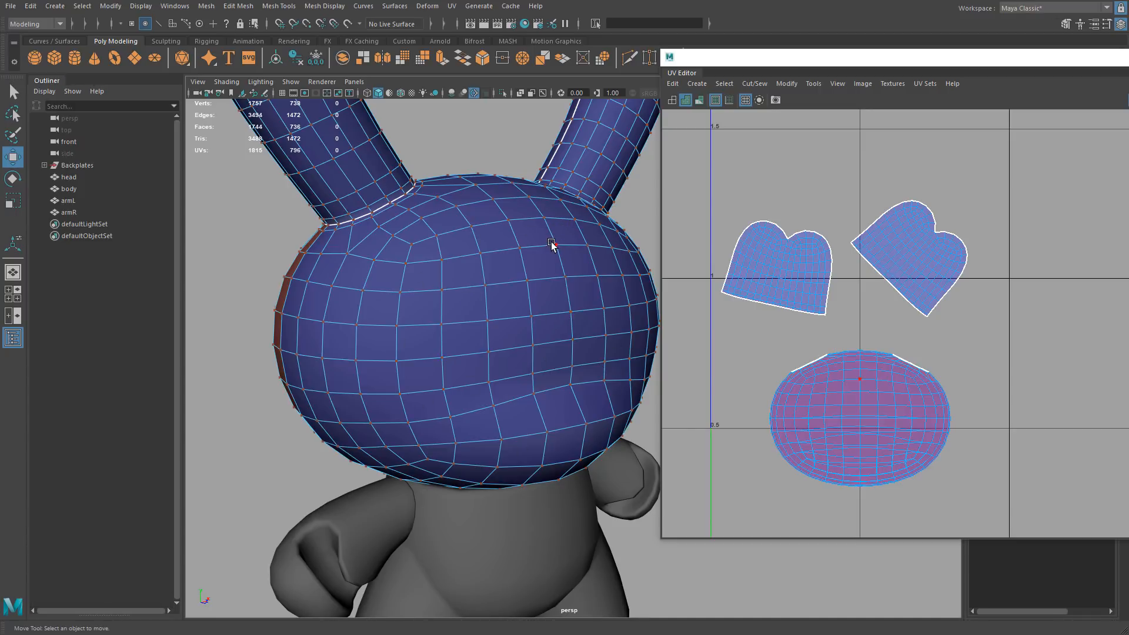
left_click_drag(551, 244, 534, 235, "alt")
right_click_drag(534, 235, 525, 218)
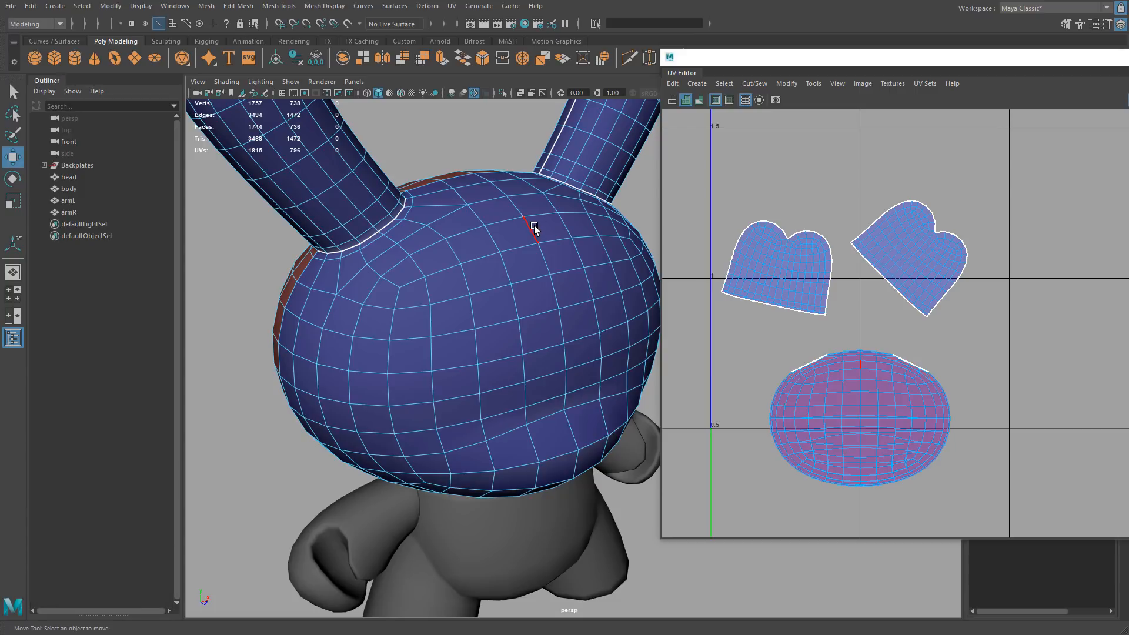
left_click(528, 228)
mouse_move(556, 265)
left_mouse_down("alt")
mouse_move(588, 328)
mouse_move(594, 294)
mouse_move(584, 382)
left_mouse_up("alt")
key("4")
left_click_drag(569, 424, 542, 391, "alt")
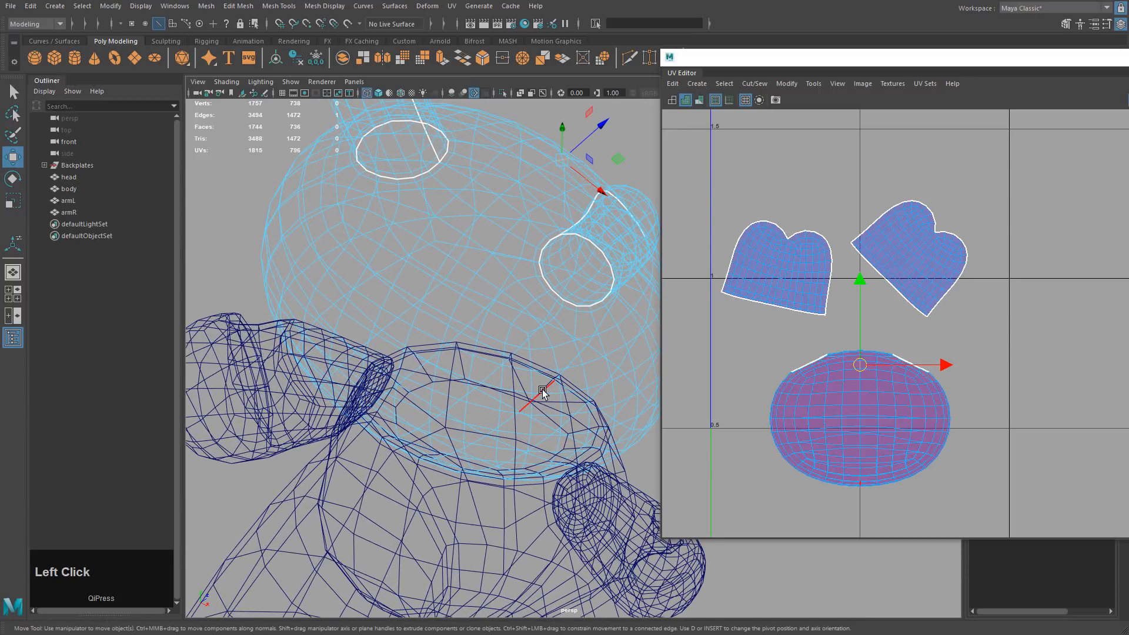
key("shift")
double_click(547, 388, "shift")
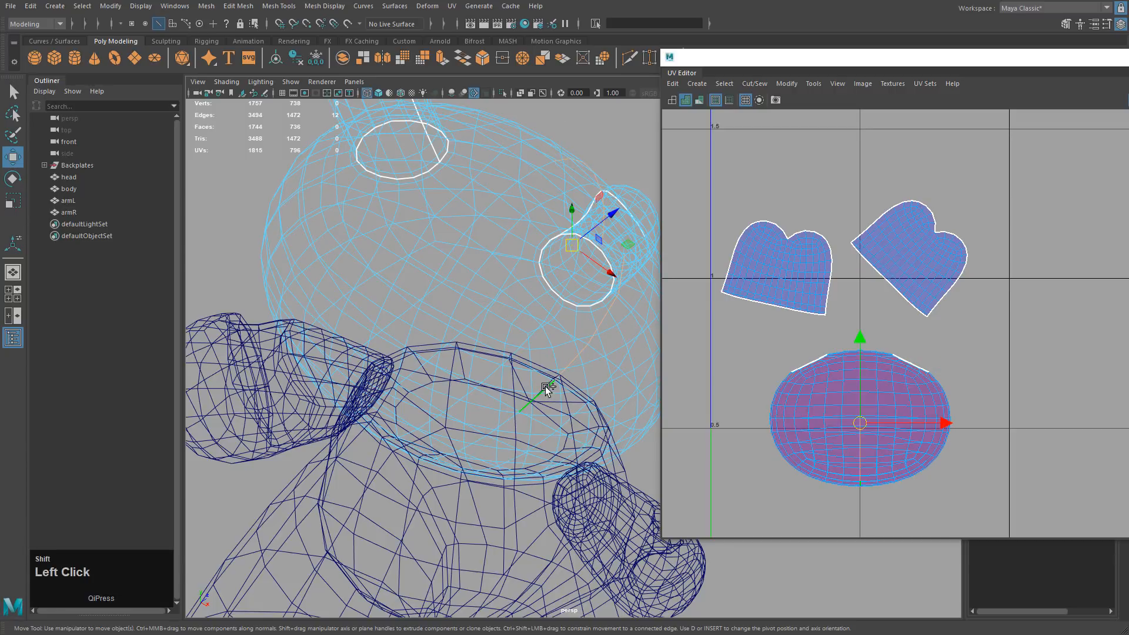
left_click_drag(566, 365, 530, 369, "alt")
key("5")
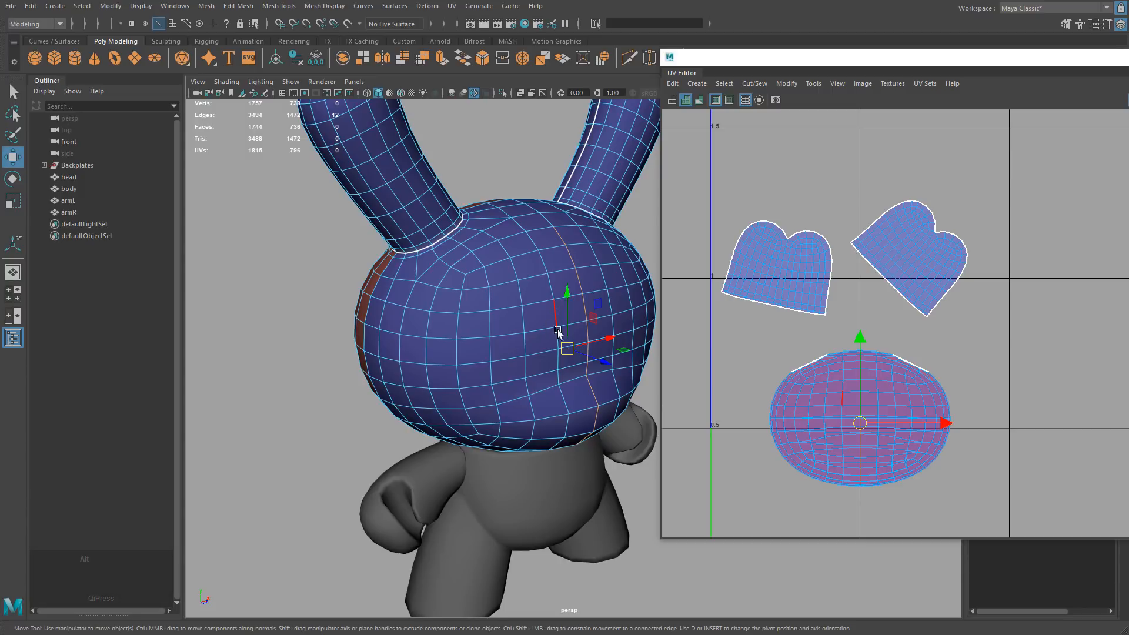
Add a second edge loop and deselect the extra edges on the head's right side.
left_click_drag(564, 323, 675, 338, "alt")
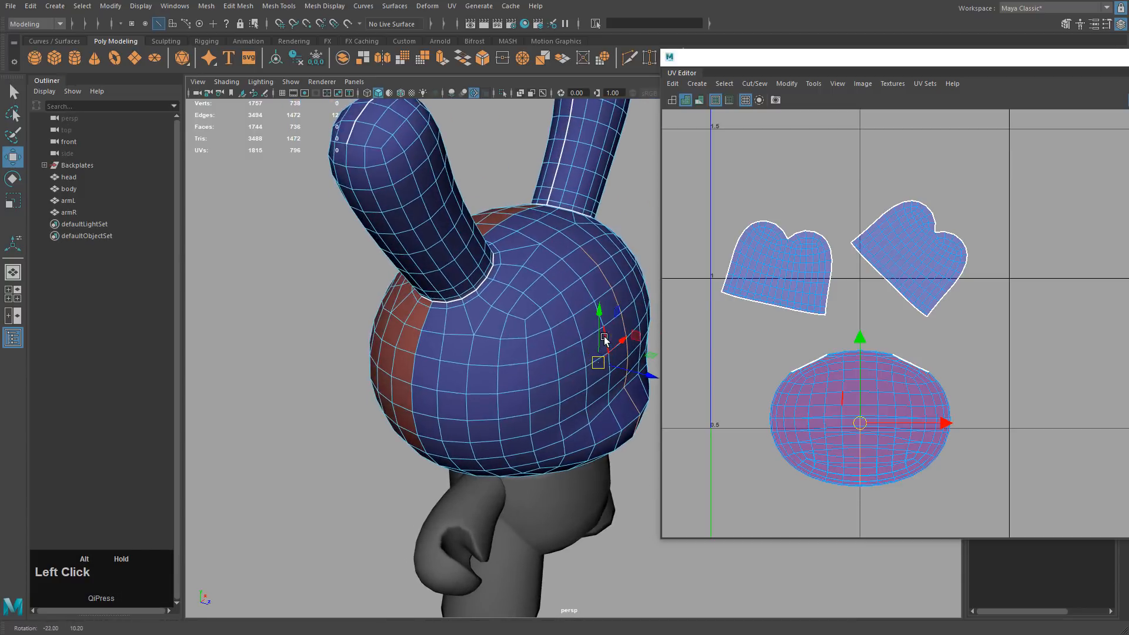
middle_click_drag(675, 339, 615, 341, "alt")
left_click(527, 262)
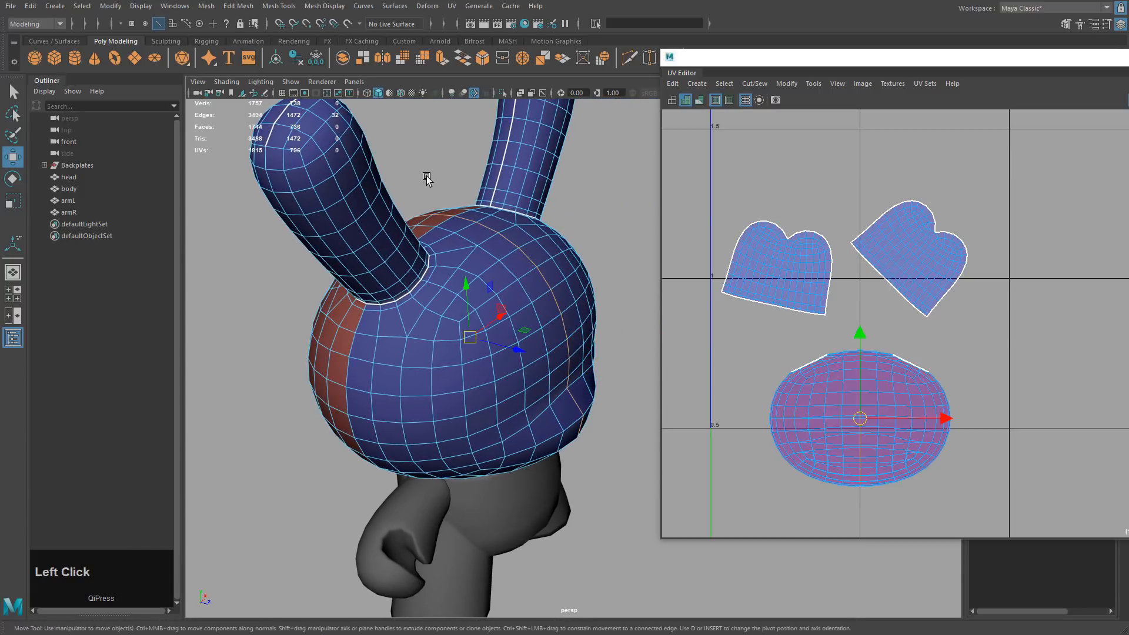
left_click_drag(504, 350, 601, 344, "alt")
key("4")
mouse_move(625, 244)
left_mouse_down("ctrl")
mouse_move(582, 396)
mouse_move(549, 399)
mouse_move(597, 335)
mouse_move(507, 388)
mouse_move(539, 396)
left_mouse_up("ctrl")
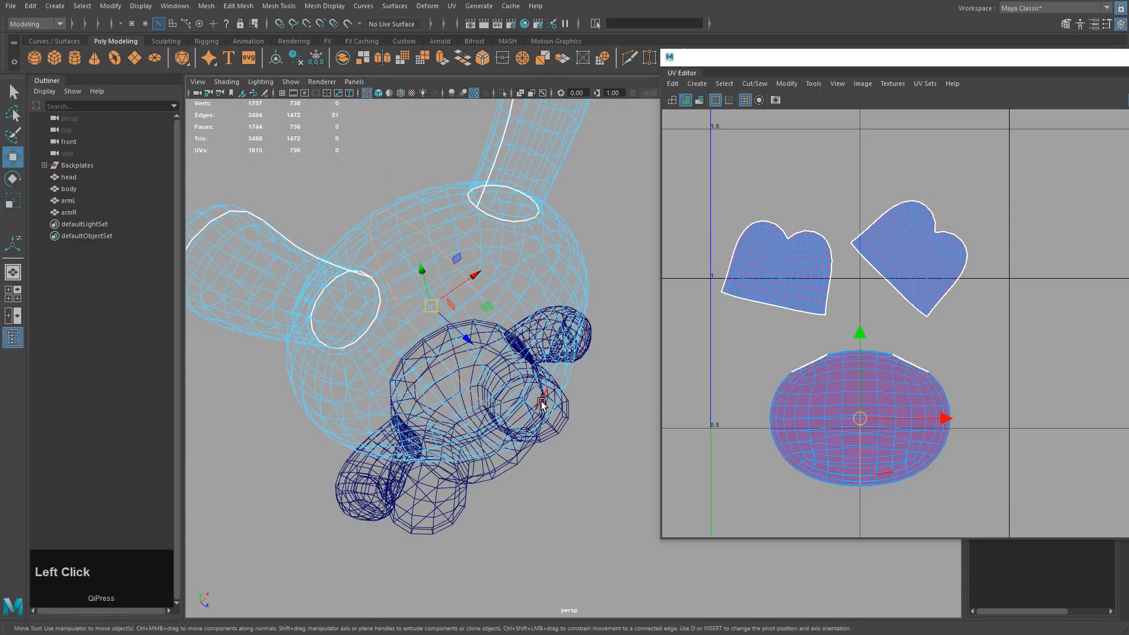
key("5")
left_click_drag(411, 244, 431, 294, "alt")
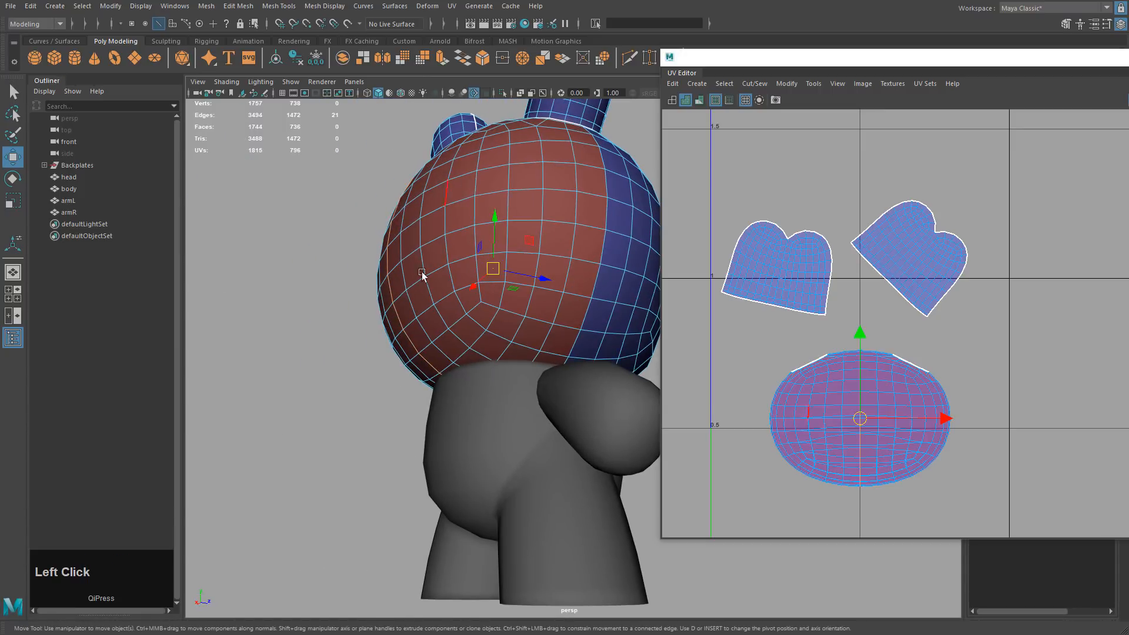
left_click_drag(569, 372, 590, 383, "alt")
middle_click_drag(817, 177, 821, 150)
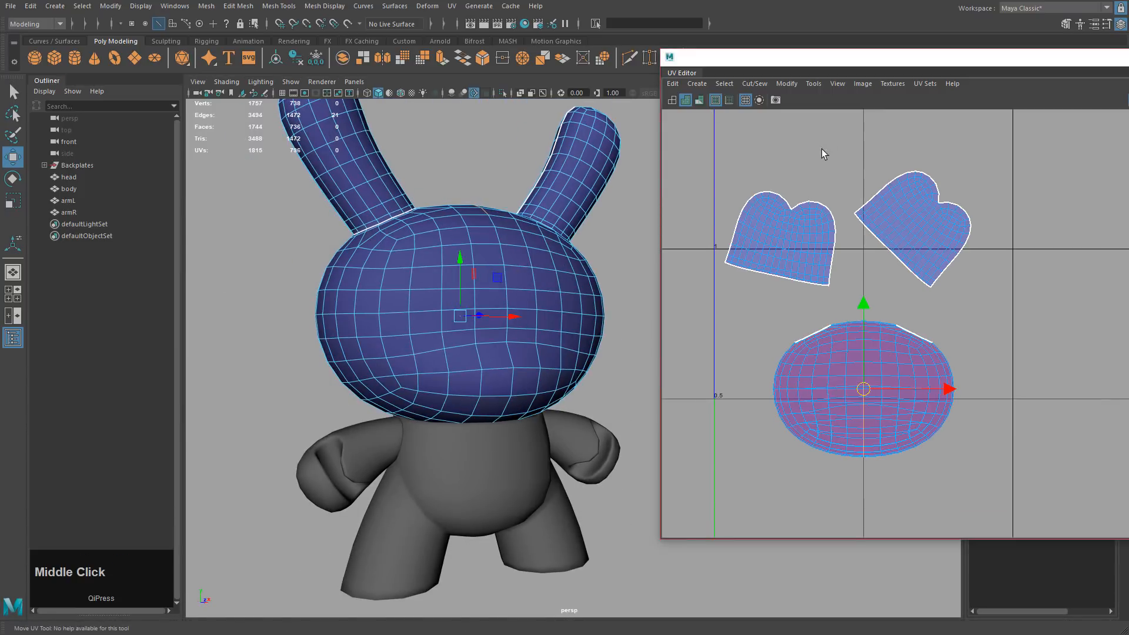
Cut the head's UVs along the selected edges and unfold the head shell.
left_click(755, 84)
left_click(769, 144)
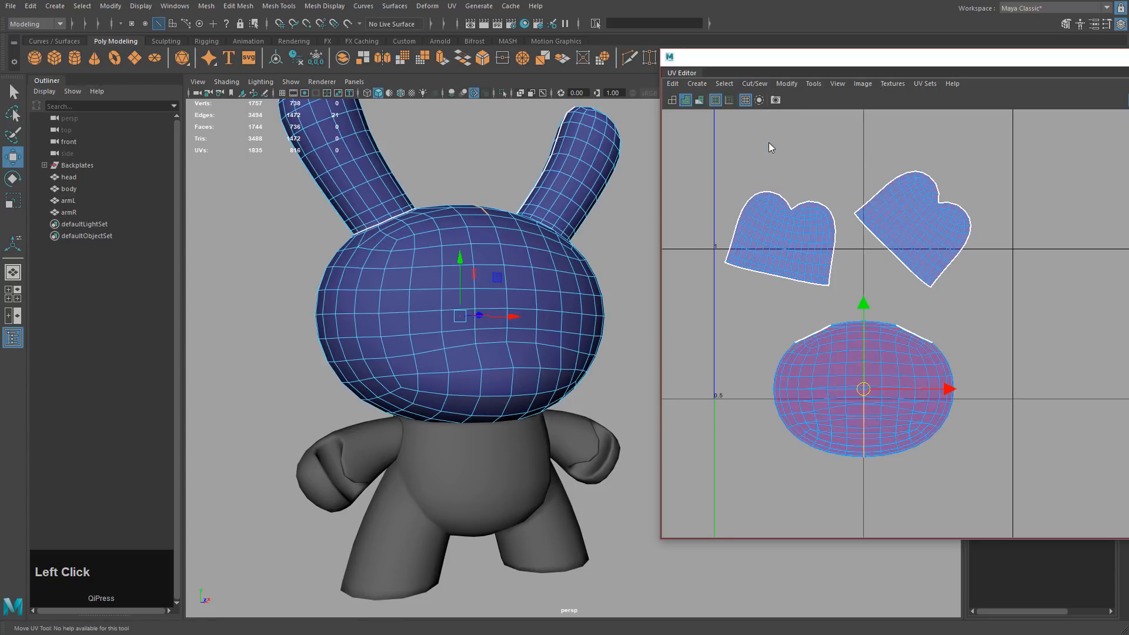
right_click_drag(902, 329, 951, 330)
left_click_drag(777, 304, 869, 418)
left_click(787, 83)
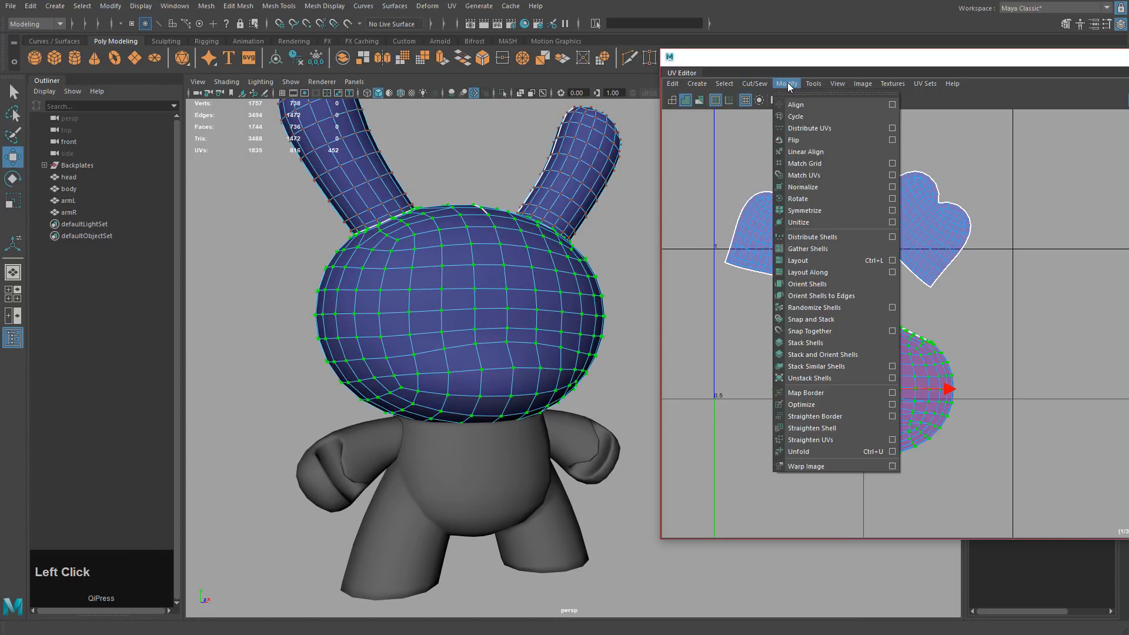
left_click(809, 451)
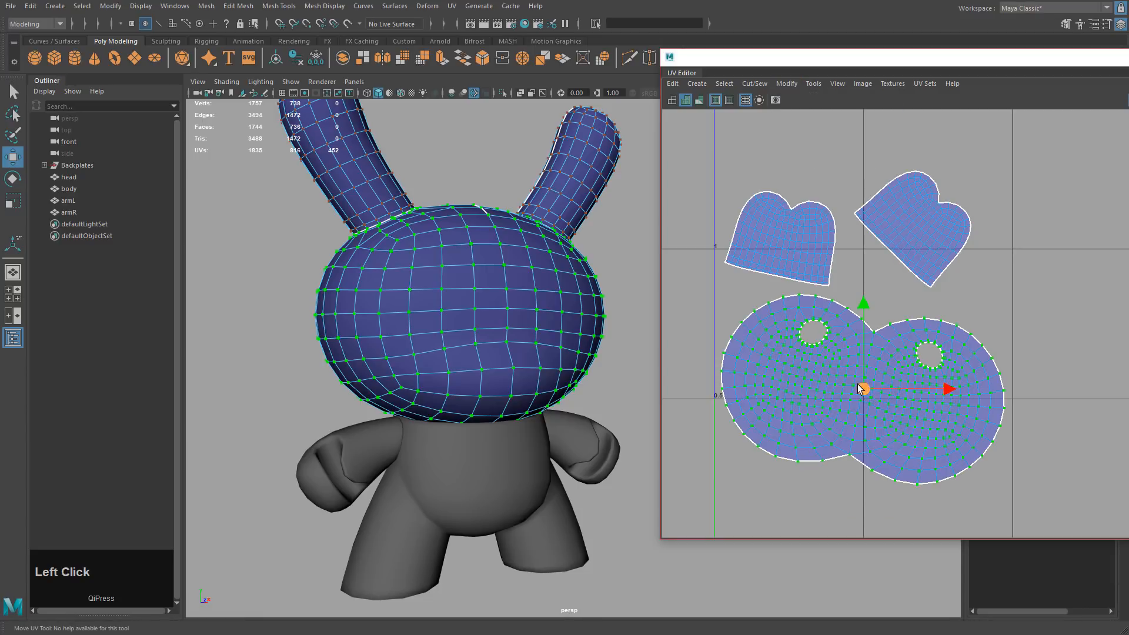
middle_click_drag(1035, 328, 1069, 319, "alt")
scroll(1069, 319, "down", 3)
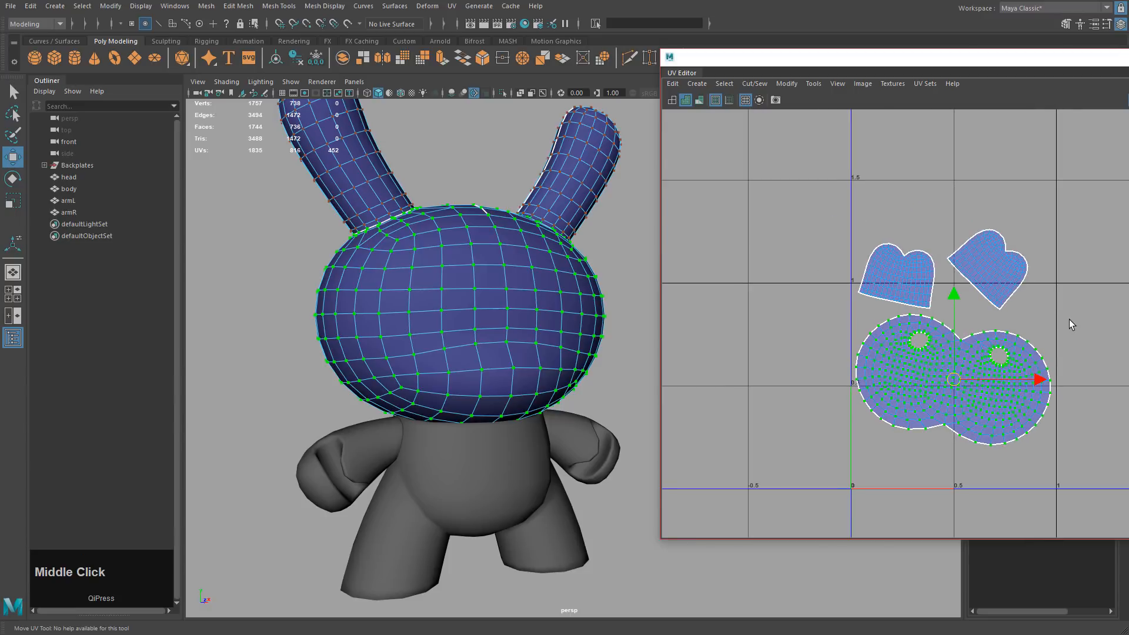
left_click(1069, 319)
scroll(1038, 360, "up", 3)
Select the whole head UV shell and rotate it until level.
right_click_drag(868, 323, 908, 325)
left_click_drag(804, 318, 973, 431)
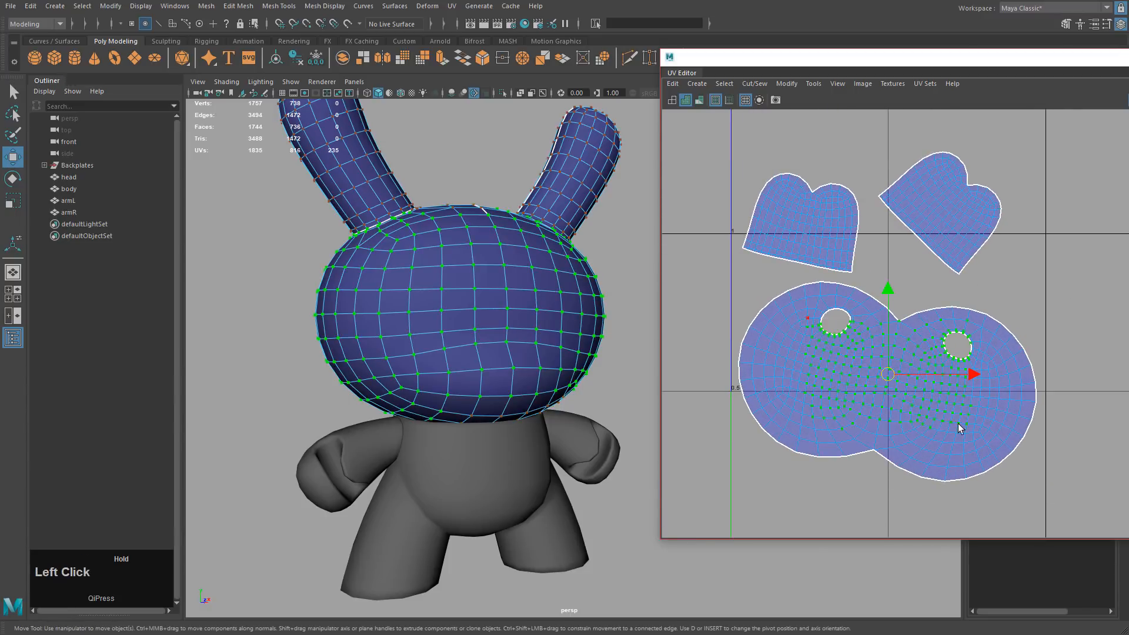
right_click_drag(793, 378, 898, 383, "ctrl")
right_click_drag(826, 325, 871, 347, "ctrl")
middle_click_drag(908, 356, 929, 292, "alt")
key("e")
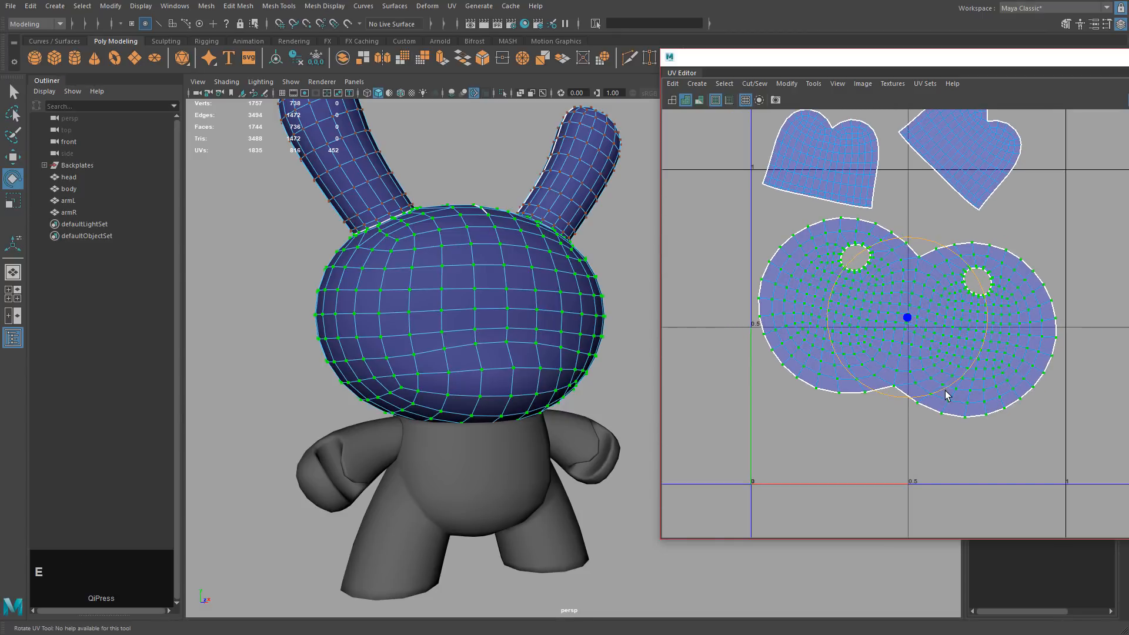
left_click_drag(947, 395, 960, 386)
key("w")
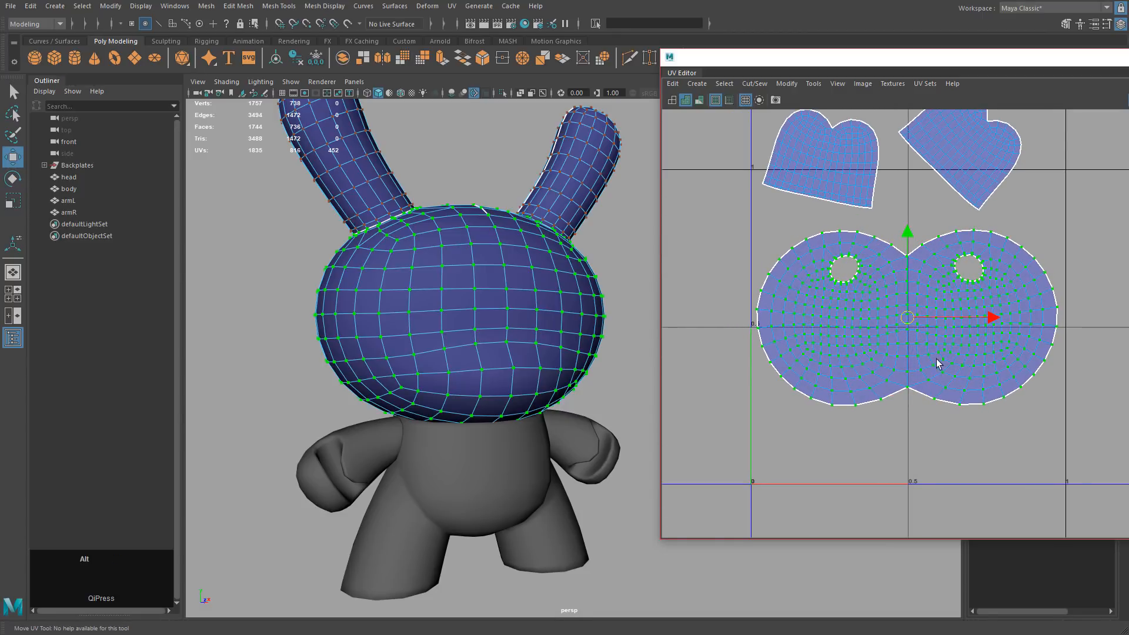
scroll(936, 359, "up", 2)
key("e")
left_click_drag(979, 333, 977, 329)
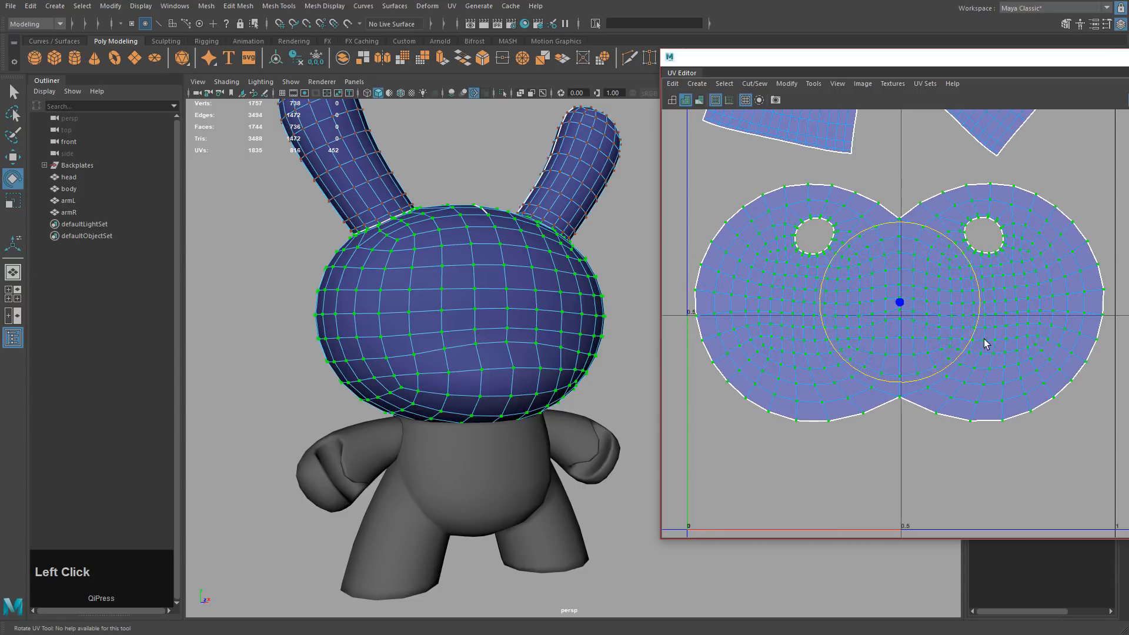
key("w")
middle_click_drag(954, 357, 999, 383, "alt")
Select the column of UVs along the centre seam and move the UV Editor window left.
right_click_drag(934, 266, 955, 272)
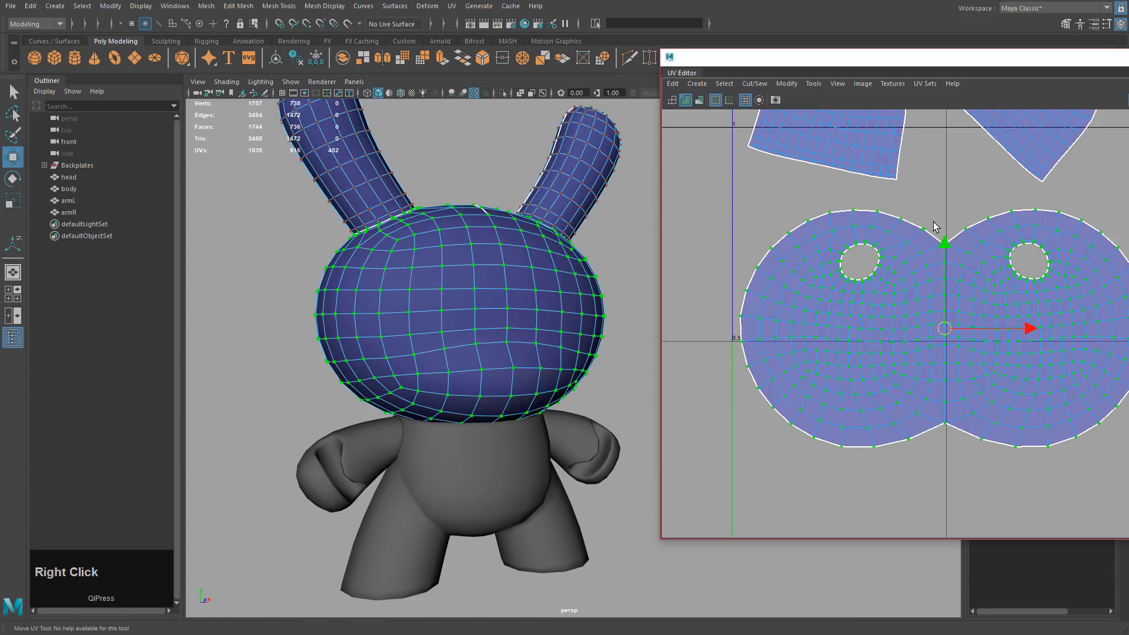
left_click_drag(936, 234, 949, 427)
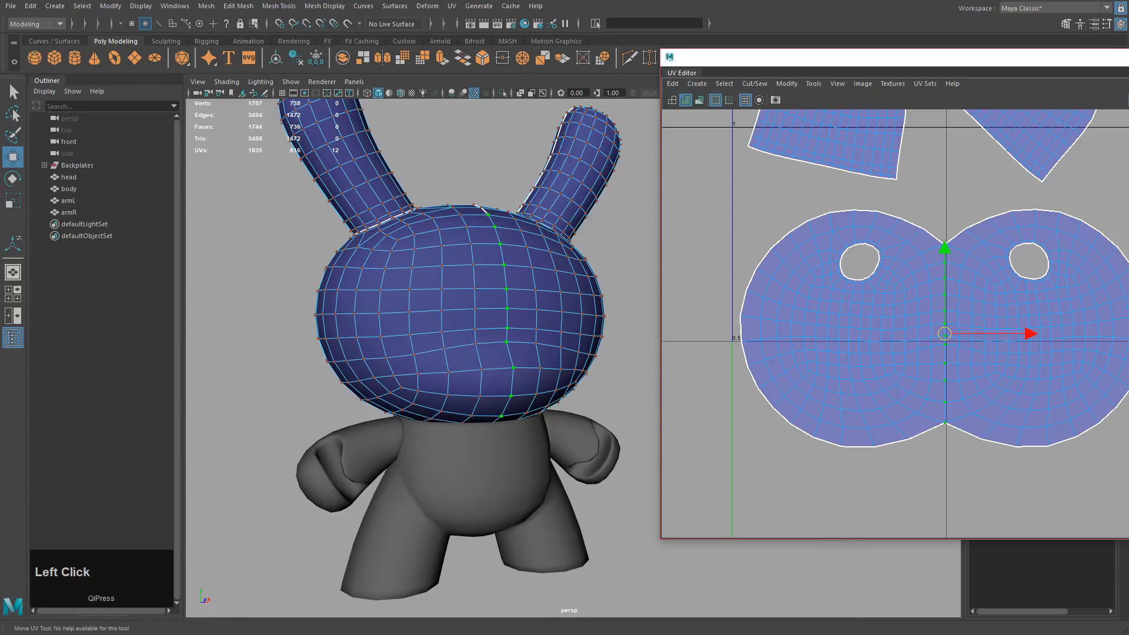
left_click_drag(1128, 61, 895, 60)
Align the centre seam UVs vertically, then straighten the whole head shell's UVs.
left_click(938, 350)
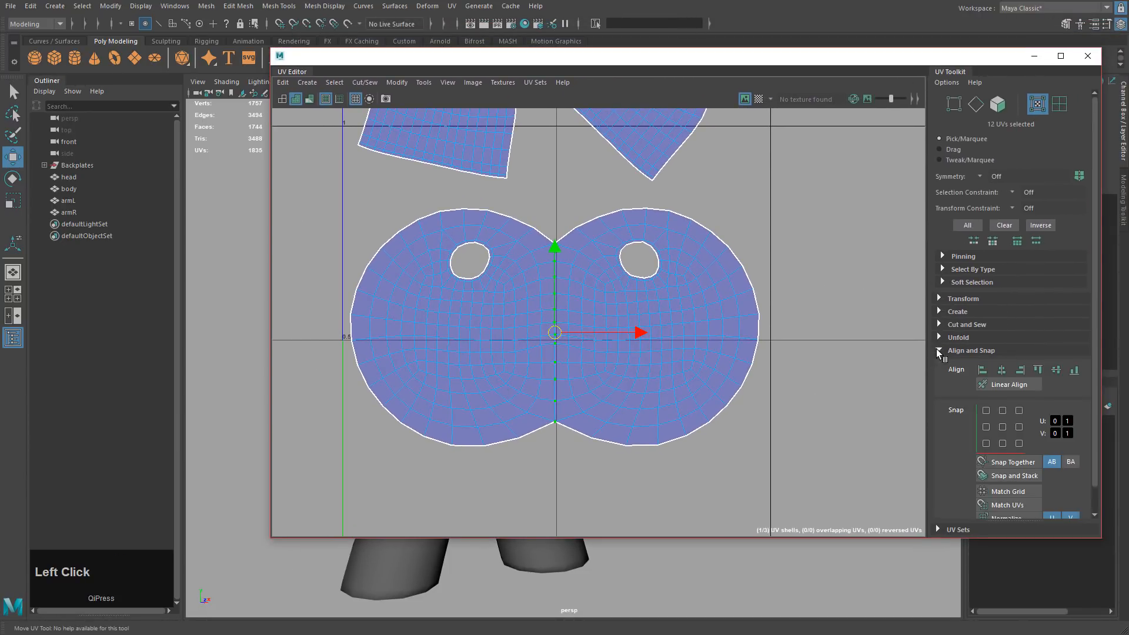
scroll(975, 350, "down", 2)
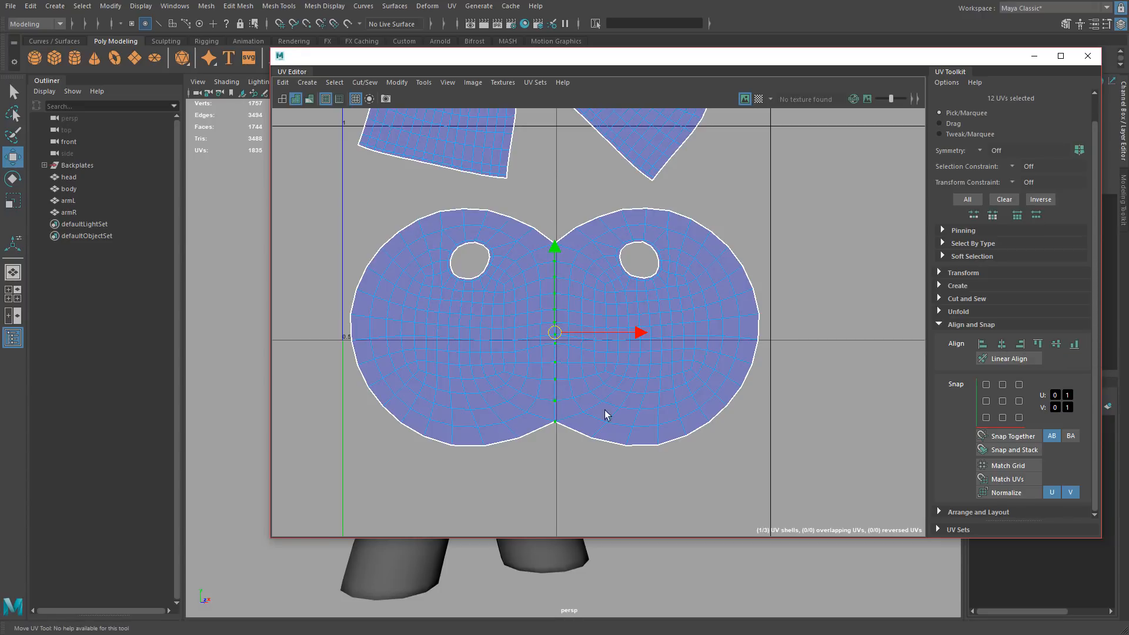
left_click(1002, 345)
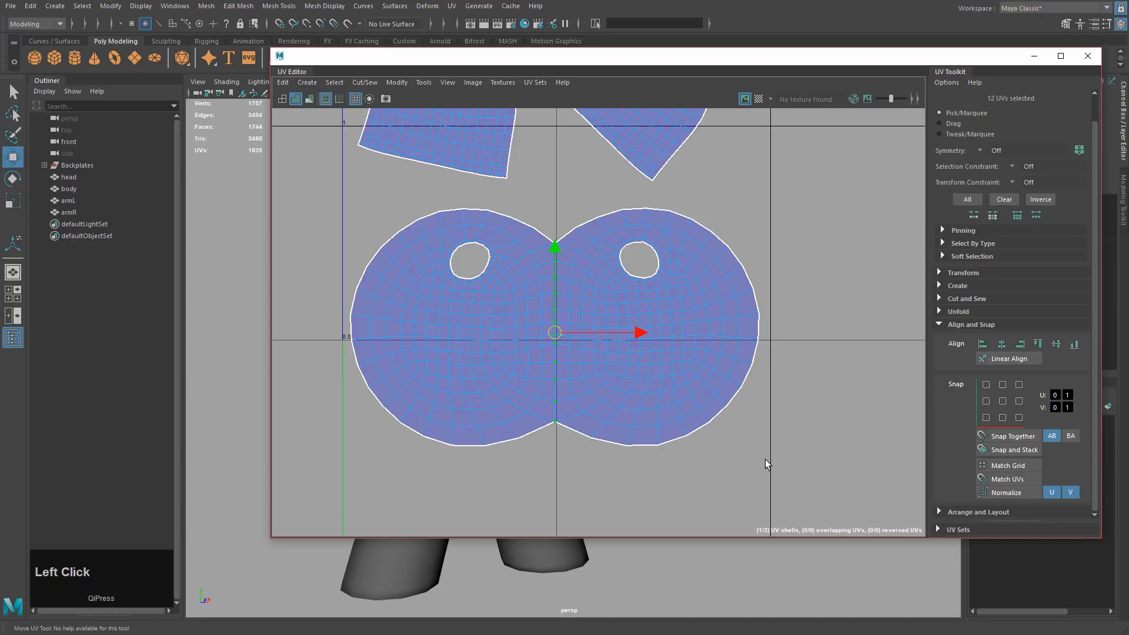
left_click_drag(853, 497, 315, 193, "shift")
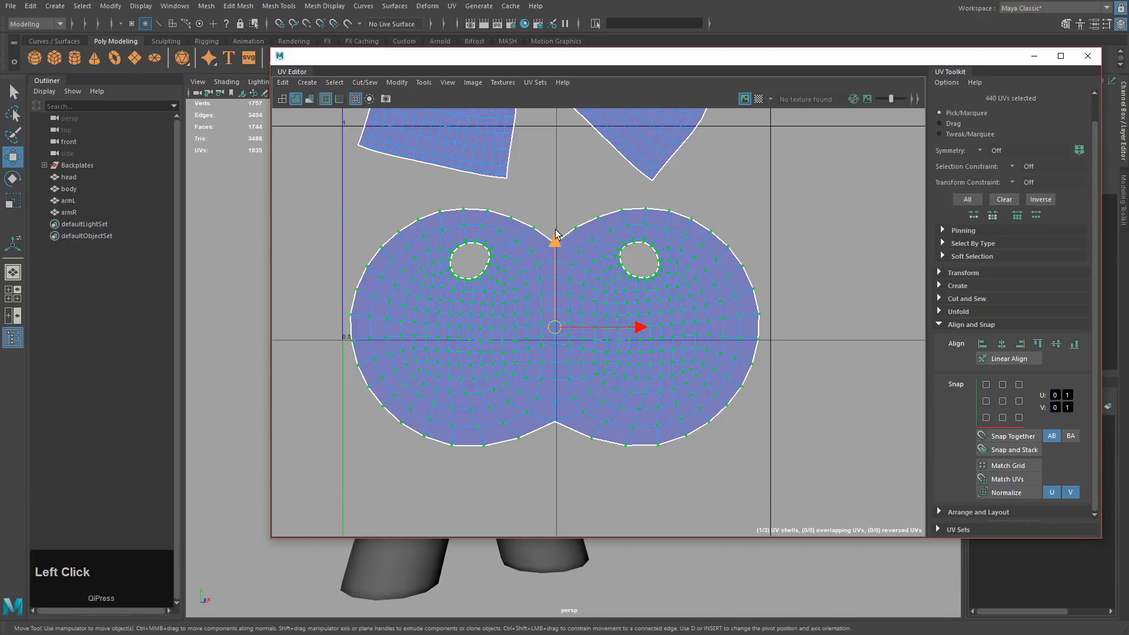
left_click(397, 82)
left_click(419, 439)
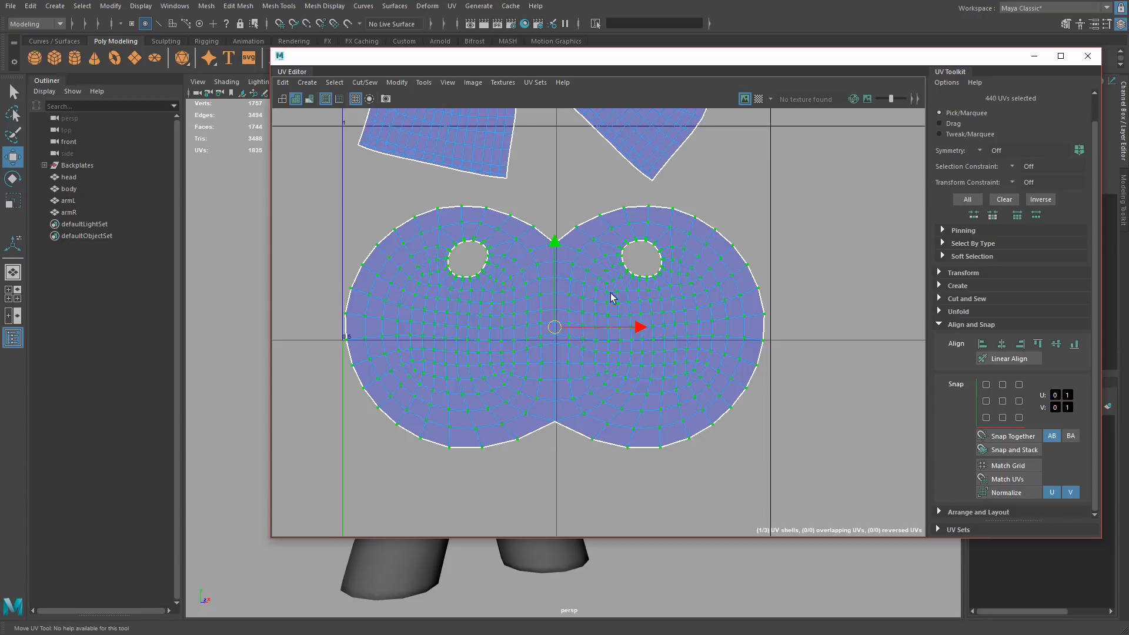
Zoom to the heart shells and select the right heart shell's UVs.
middle_click_drag(610, 293, 625, 431, "alt")
left_click_drag(586, 286, 611, 253, "alt")
right_click_drag(564, 221, 604, 222)
left_click_drag(532, 116, 784, 347)
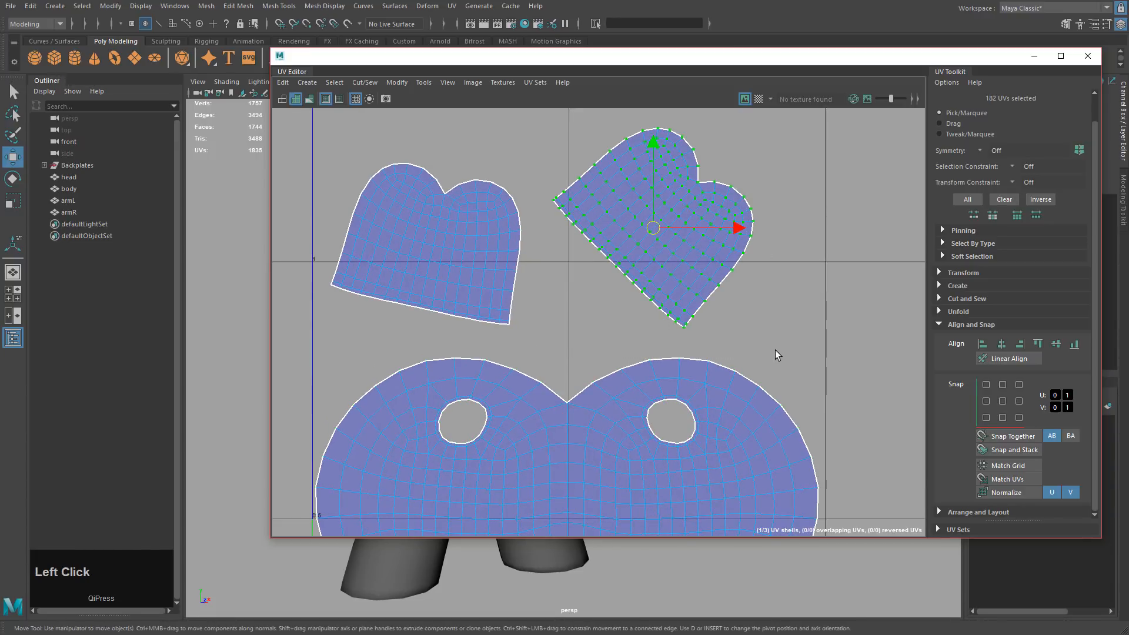
Rotate the right heart shell upright and unfold it with Modify > Unfold.
key("e")
left_click_drag(680, 319, 739, 285)
middle_click_drag(733, 285, 827, 362, "alt")
scroll(840, 376, "up", 3)
key("w")
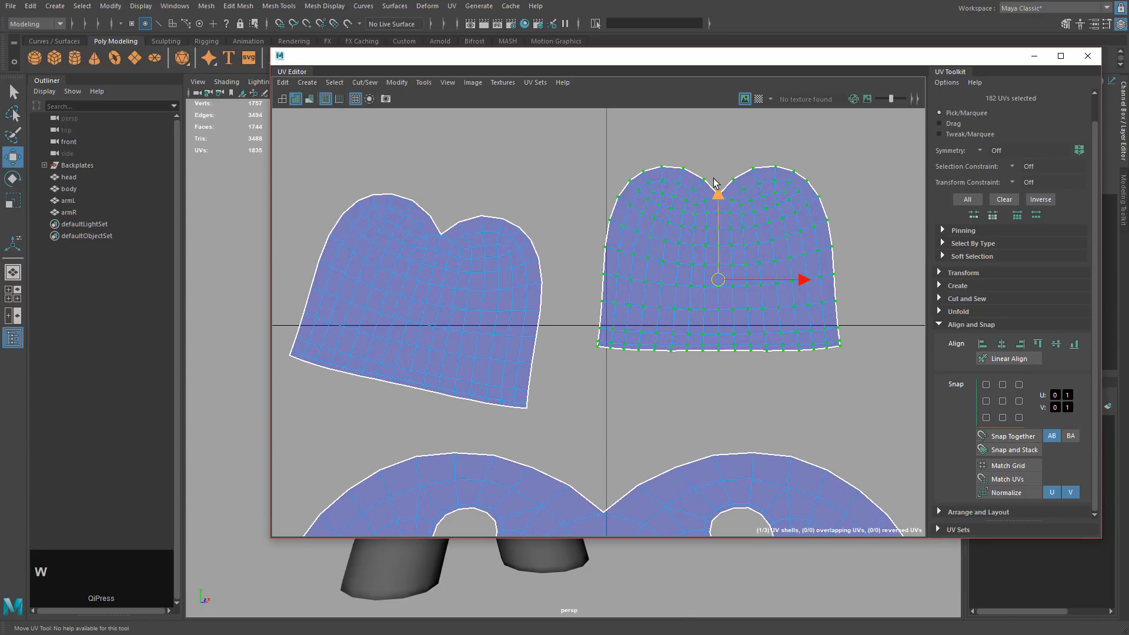
left_click_drag(710, 169, 728, 365)
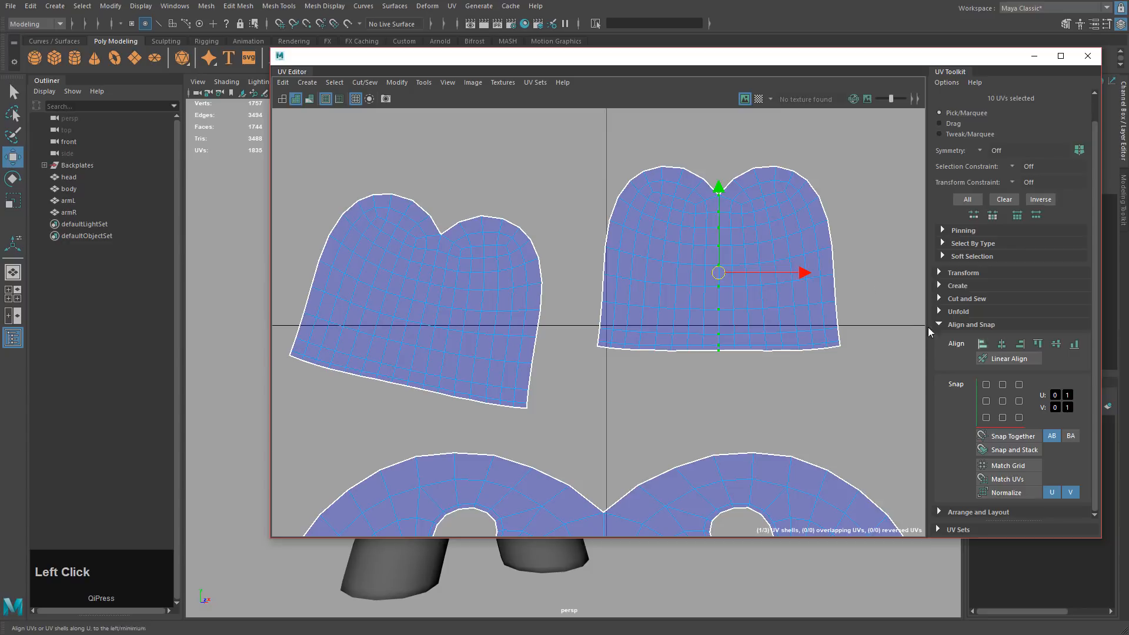
left_click_drag(901, 131, 594, 376)
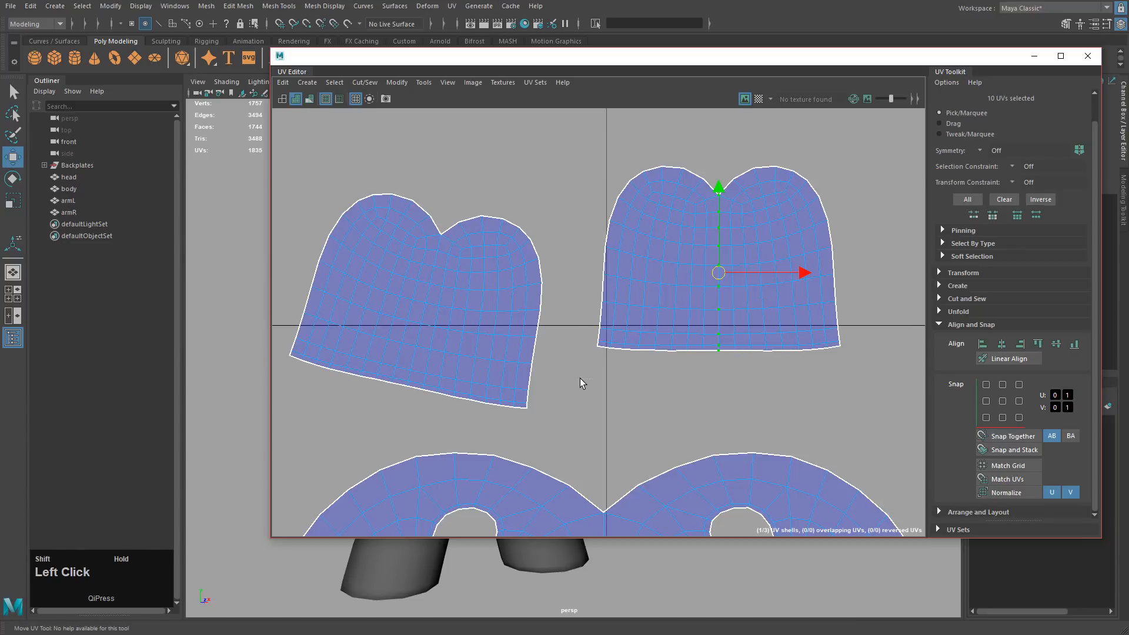
left_click(397, 83)
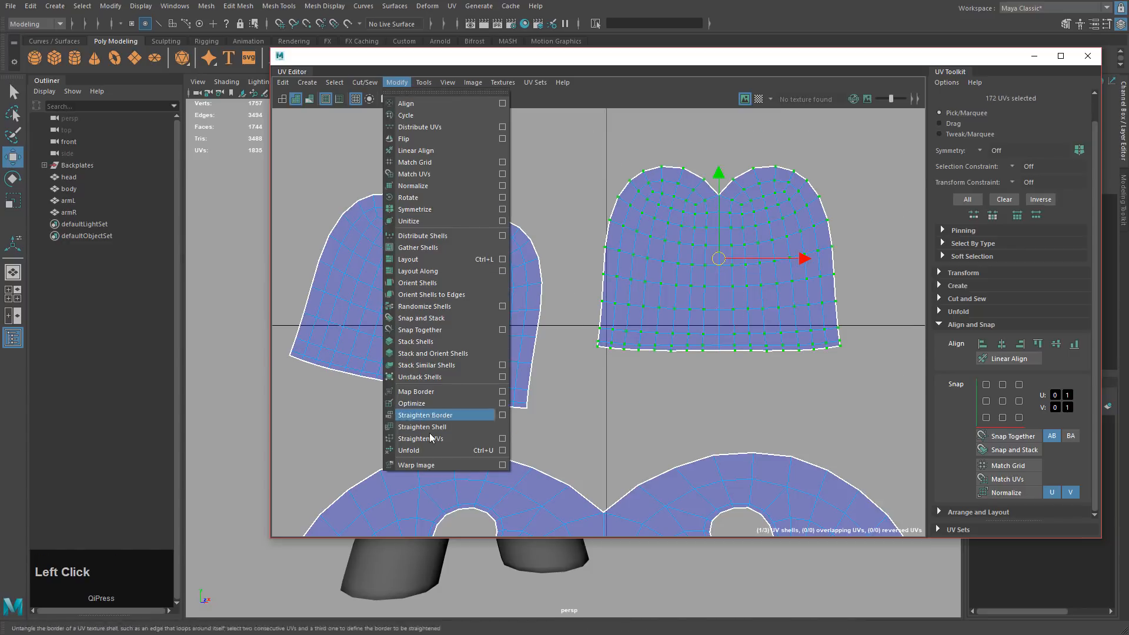
left_click(425, 451)
Rotate the left heart shell upright, select all its UVs and unfold it.
middle_click_drag(298, 190, 407, 175, "alt")
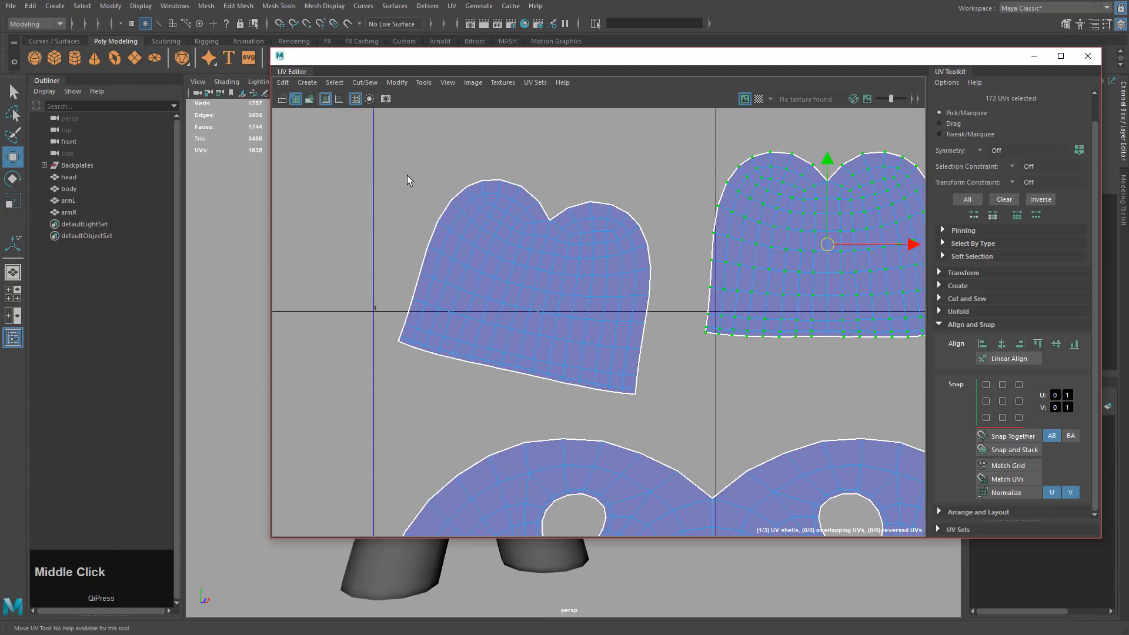
left_click_drag(356, 151, 655, 413)
key("e")
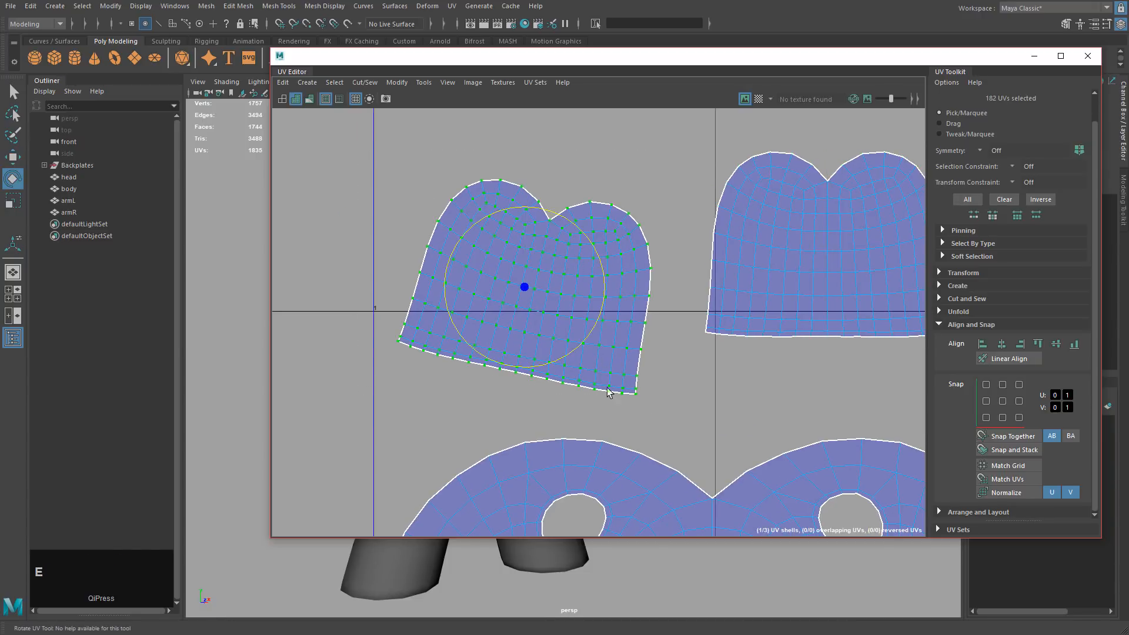
left_click_drag(567, 358, 588, 356)
key("q")
left_click_drag(531, 203, 541, 379)
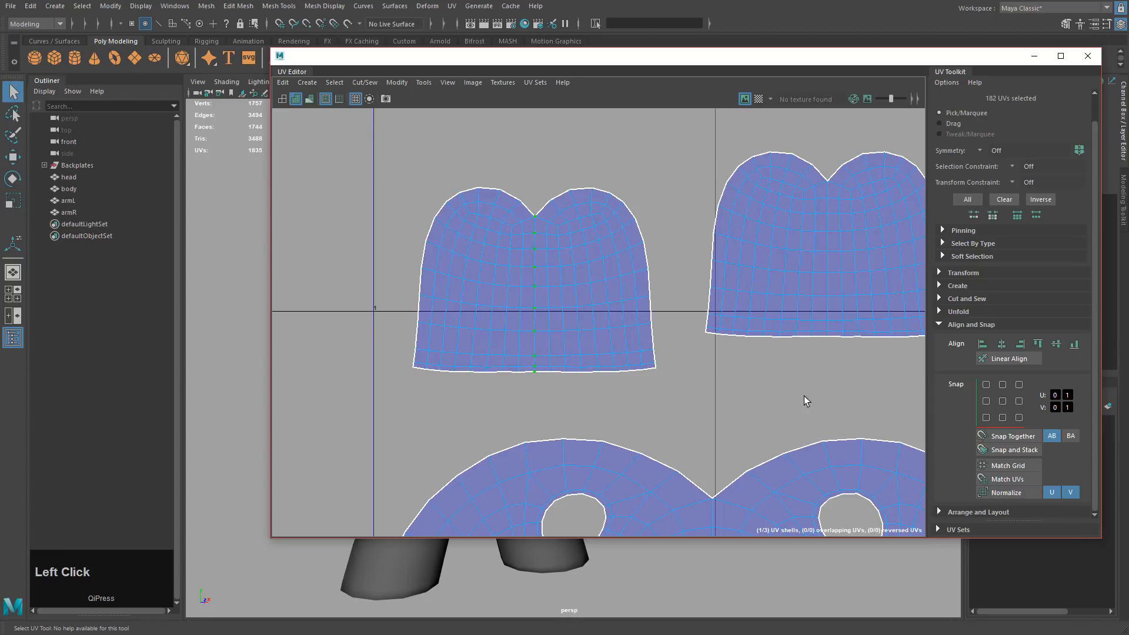
left_click_drag(374, 144, 650, 374, "shift")
left_click(396, 82)
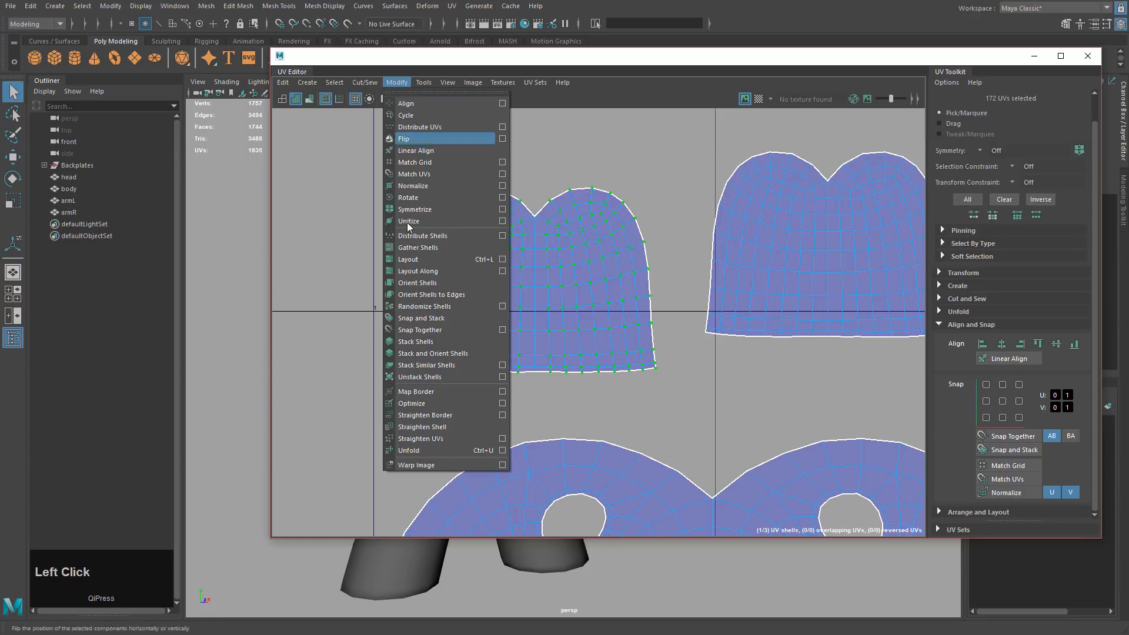
left_click(422, 449)
Zoom out to both heart shells and select the right one for moving.
scroll(660, 368, "down", 2)
middle_click_drag(660, 368, 707, 384, "alt")
left_click_drag(715, 177, 942, 386)
middle_click_drag(847, 365, 804, 341, "alt")
key("w")
scroll(690, 290, "down", 2)
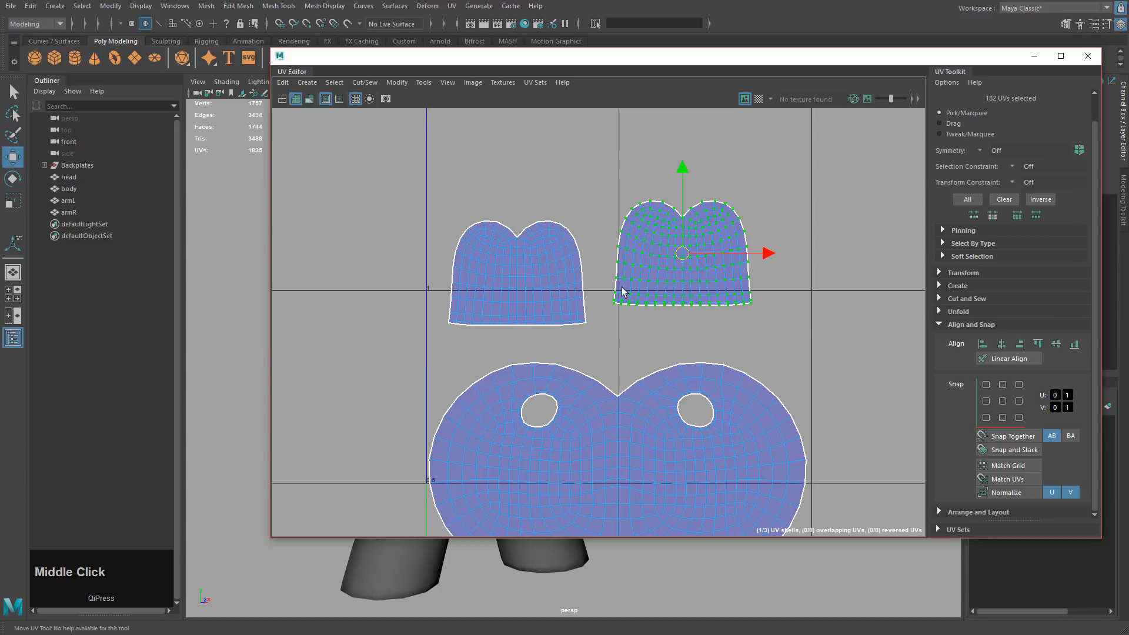
Snap the right ear shell's centre onto a grid intersection using X grid snapping.
middle_click_drag(713, 357, 734, 437, "alt")
left_click_drag(733, 437, 675, 322, "alt")
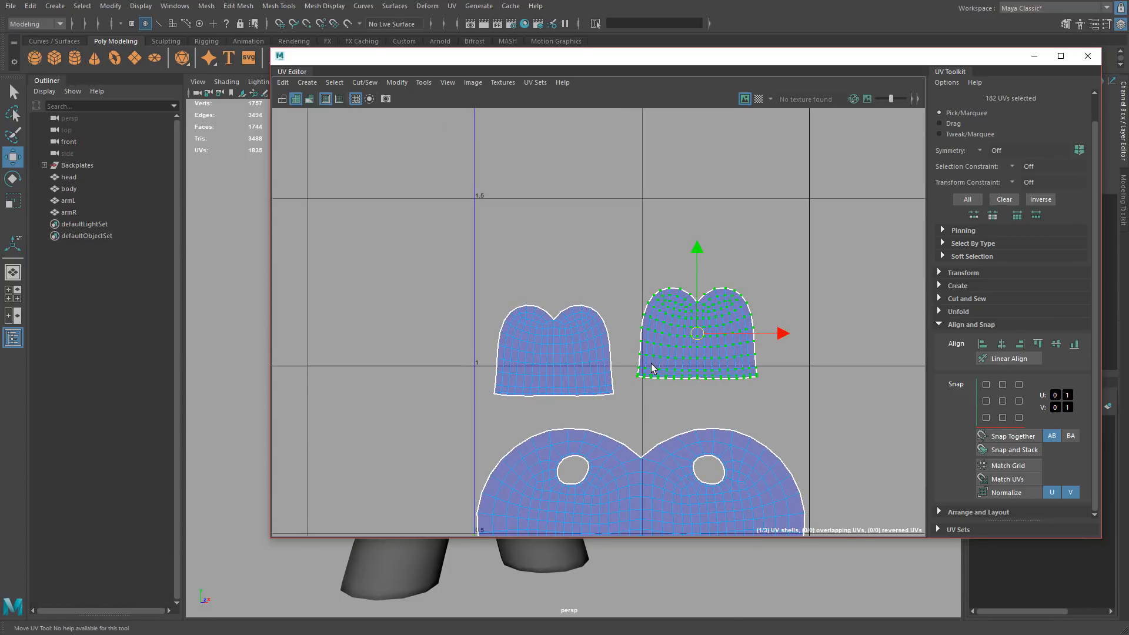
middle_click_drag(740, 393, 664, 340)
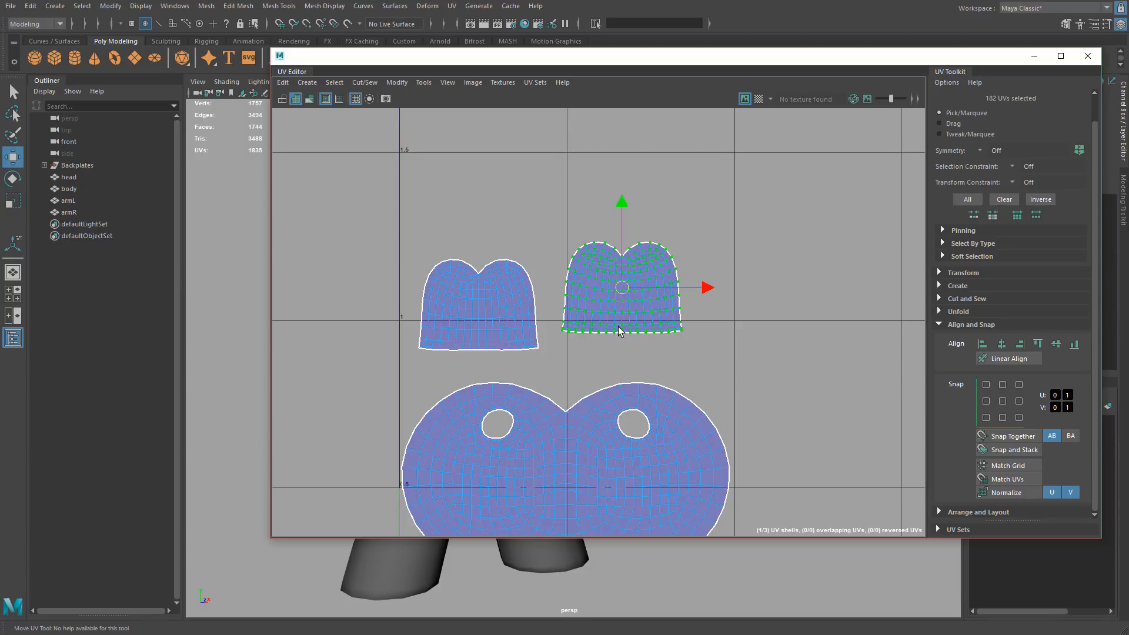
key("x")
left_click_drag(625, 295, 735, 325)
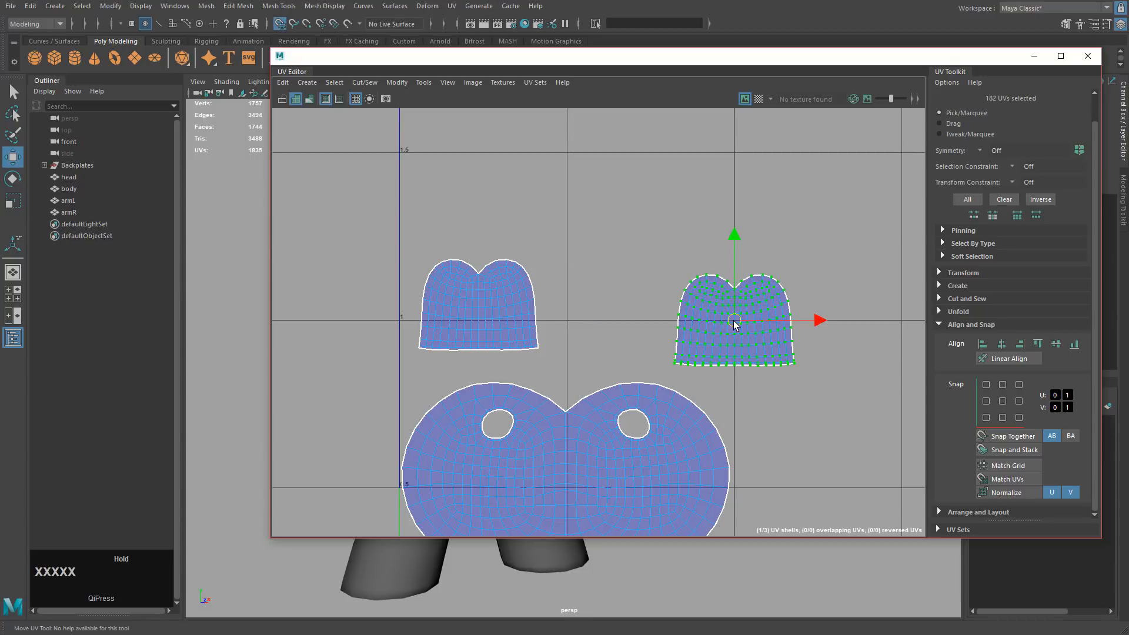
Snap the left ear shell onto the grid and slide the right shell left beside it.
left_click_drag(380, 219, 577, 360)
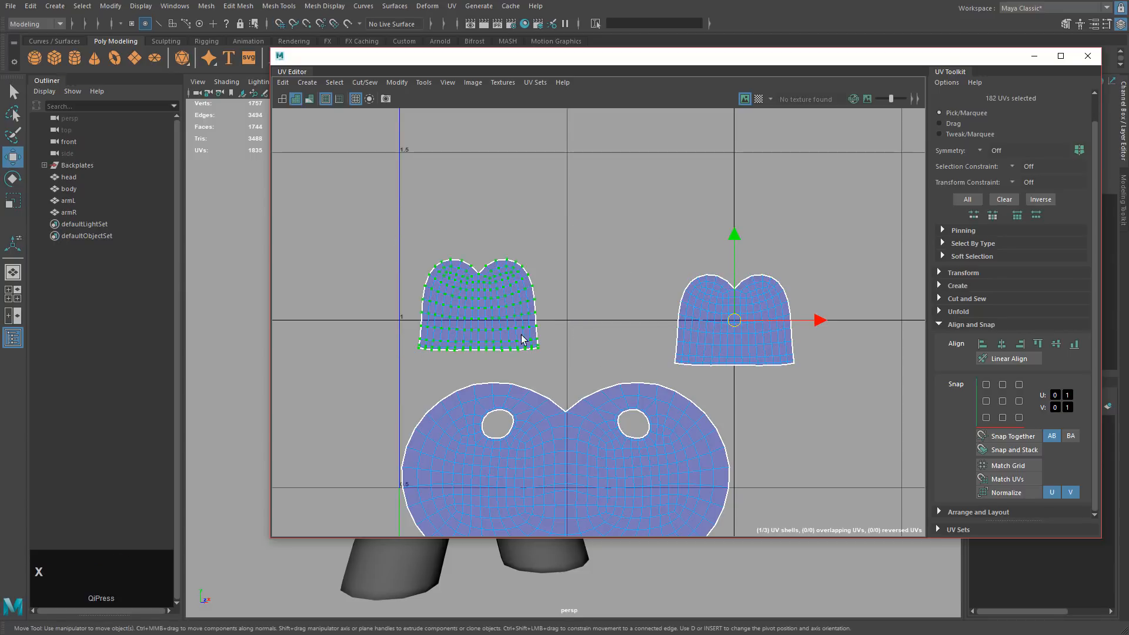
left_click_drag(370, 209, 572, 371)
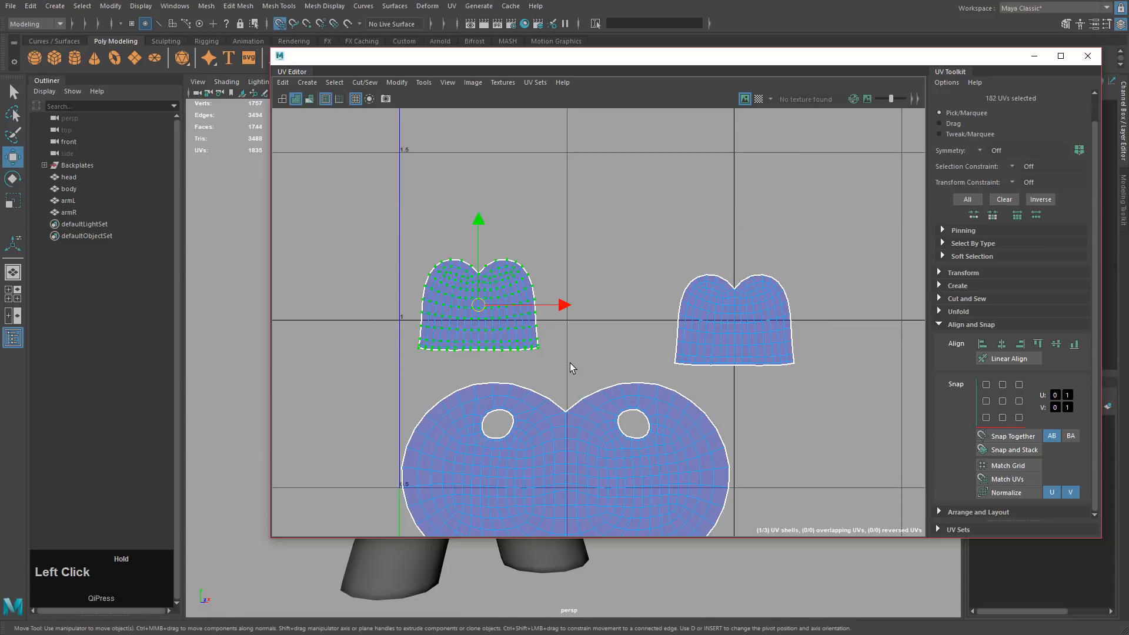
key("x")
middle_click_drag(482, 303, 643, 347)
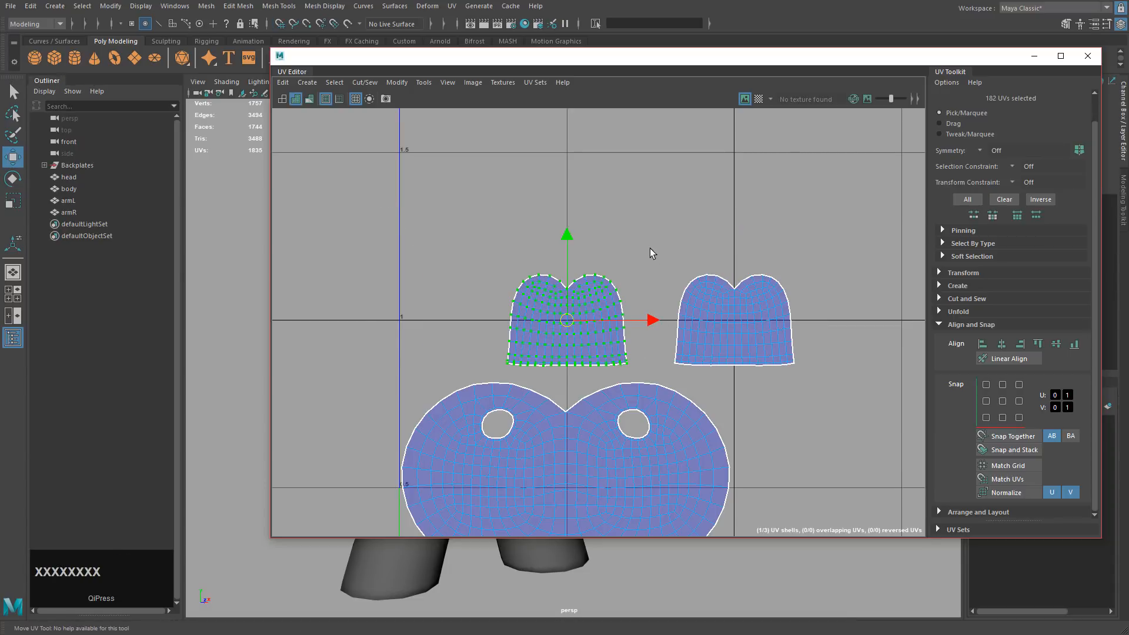
left_click_drag(656, 245, 823, 377)
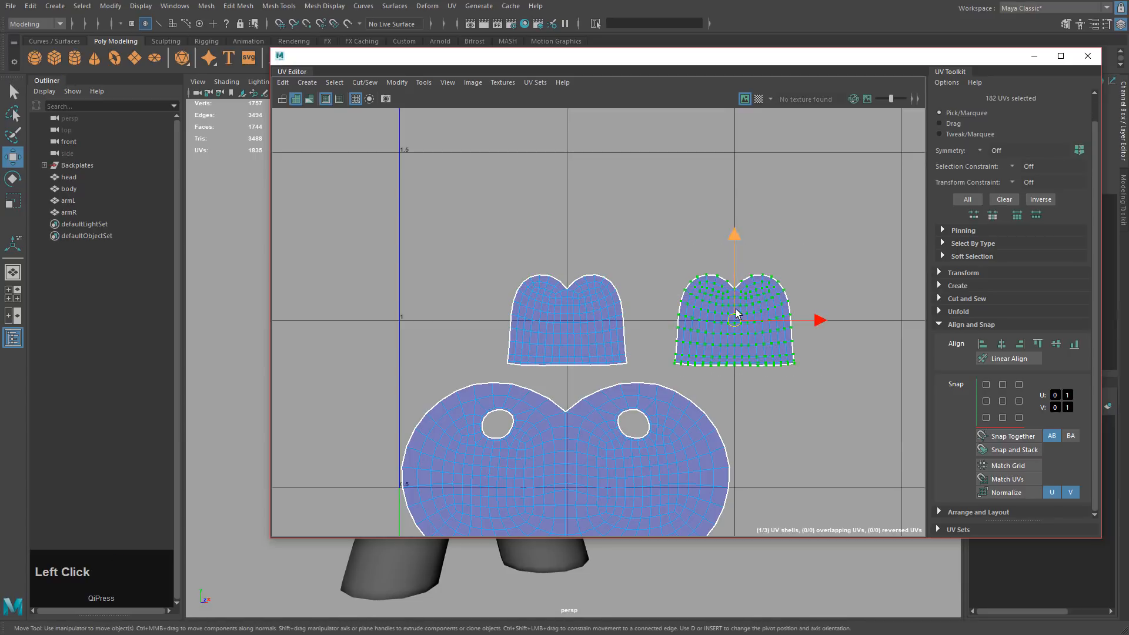
left_click_drag(819, 319, 773, 332)
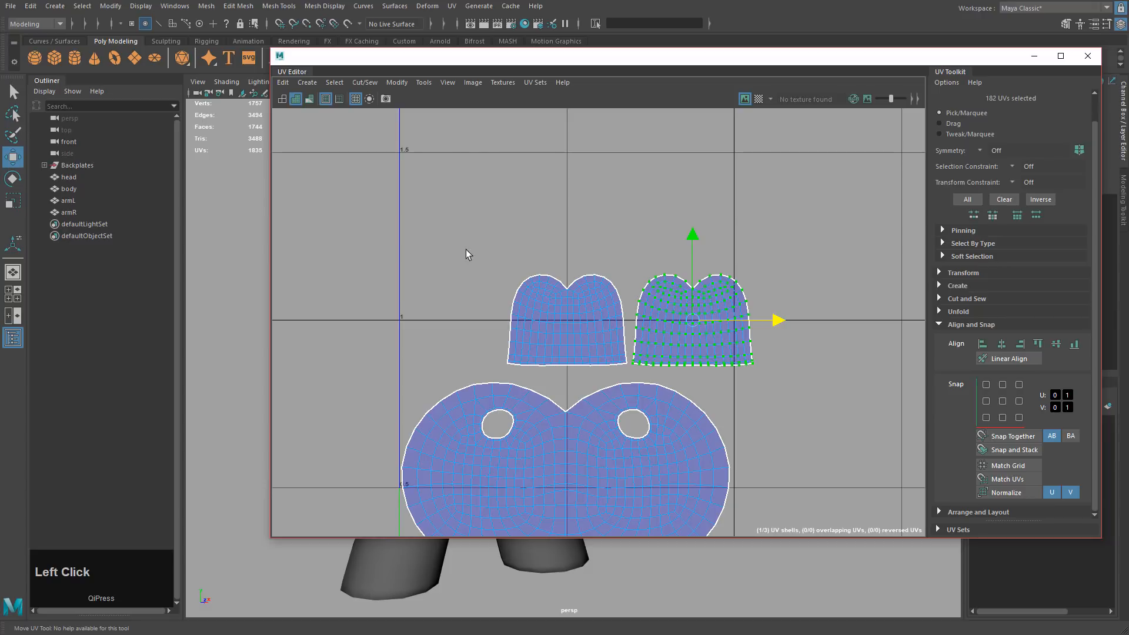
Move both upper ear shells left together onto a grid line.
middle_click_drag(640, 405, 693, 307, "alt")
left_click_drag(501, 159, 842, 281)
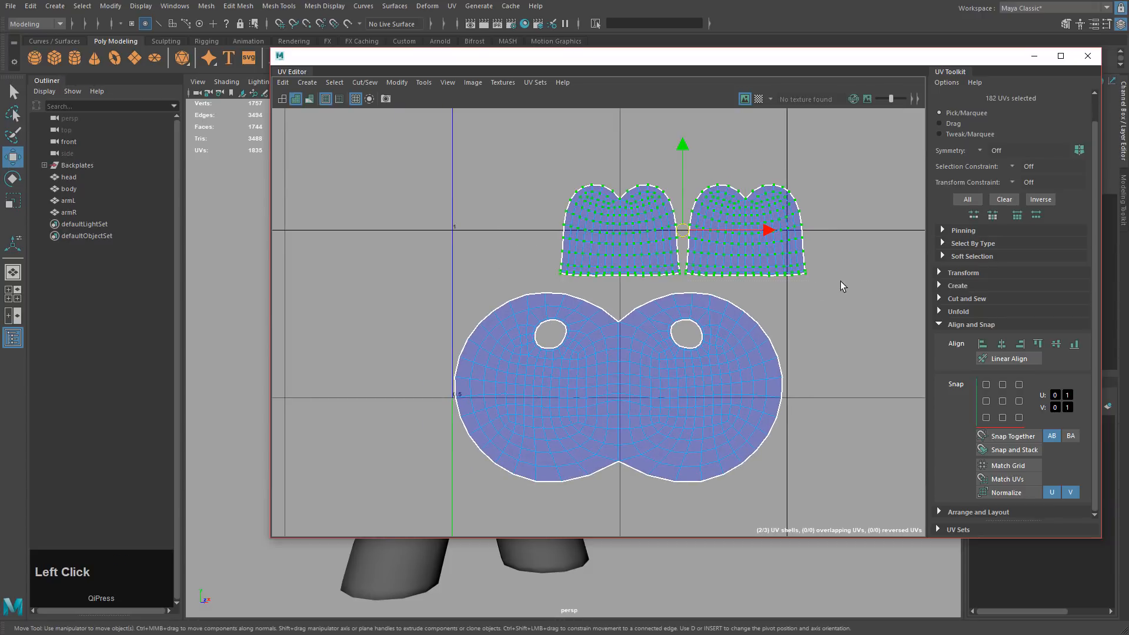
key("x")
left_click_drag(682, 230, 634, 241)
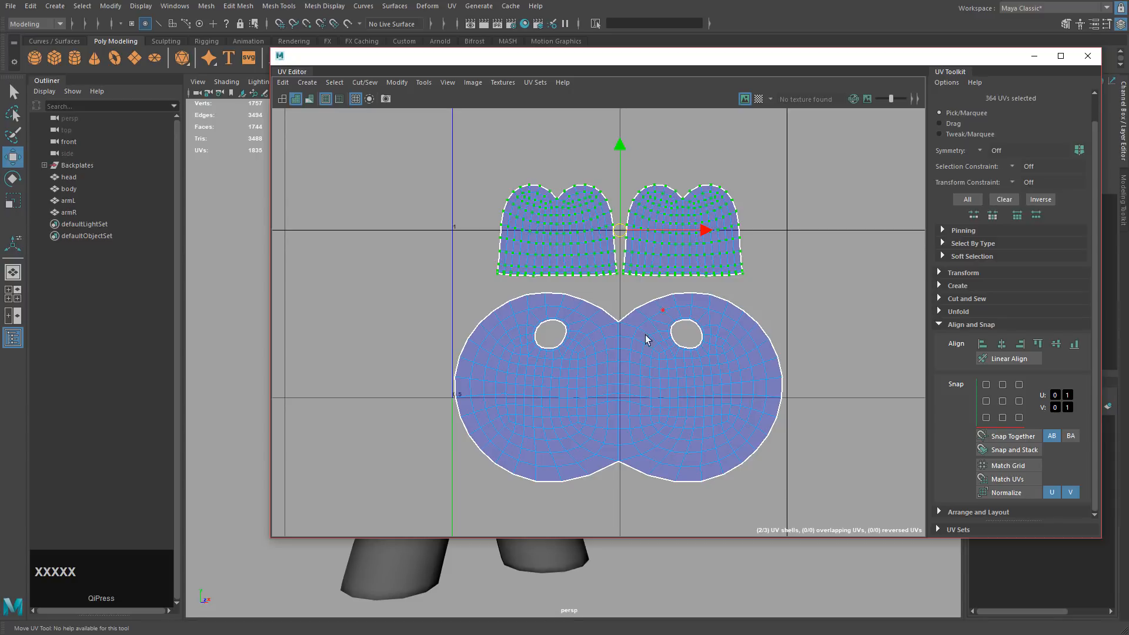
Convert the lower UVs to the whole head shell, snap it to the 0.5 line and lower it.
left_click_drag(562, 320, 667, 395)
right_click_drag(529, 388, 576, 406, "ctrl")
middle_click_drag(621, 392, 647, 335, "alt")
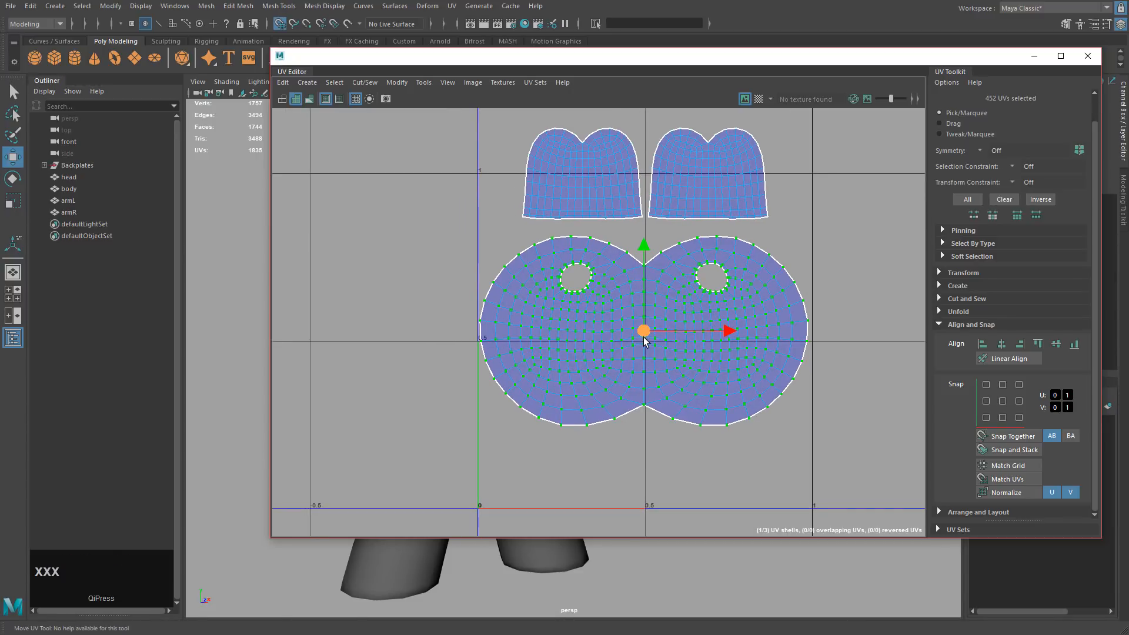
left_click_drag(643, 339, 651, 348)
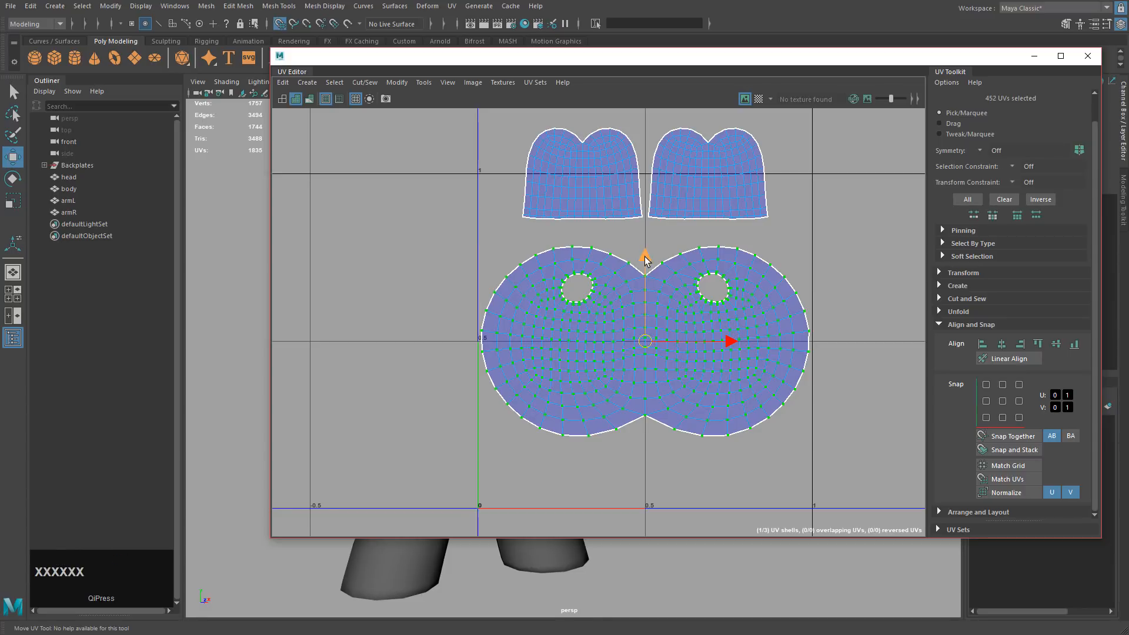
left_click_drag(644, 257, 645, 310)
Fine-tune spacing by lowering the ear shells and raising the head shell inside 0–1 space.
left_click_drag(490, 123, 799, 246)
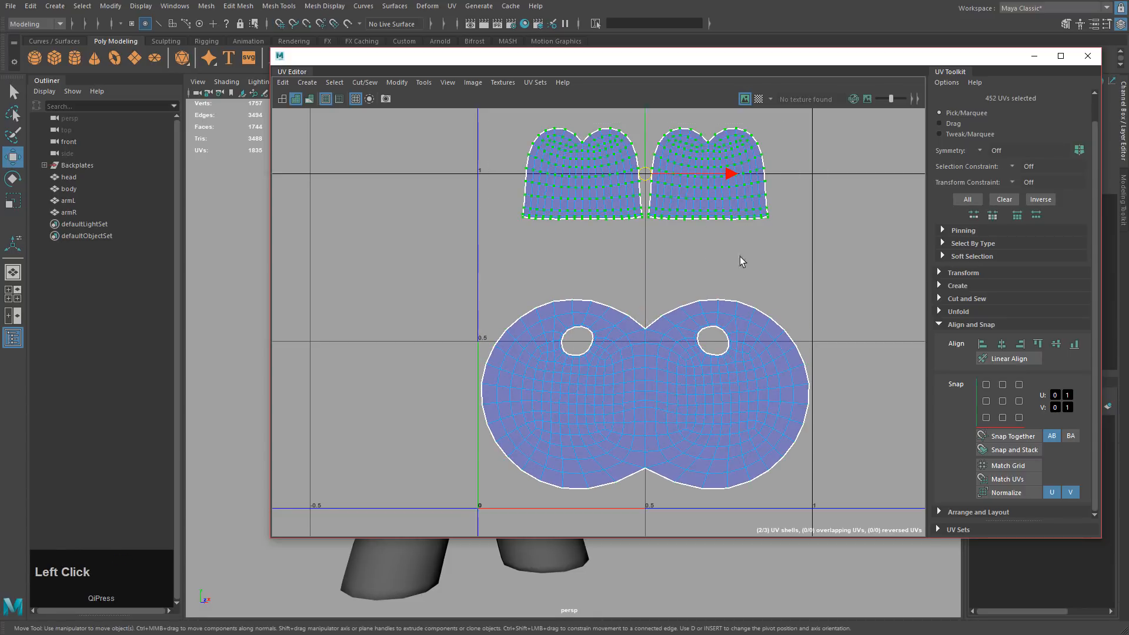
left_click_drag(649, 139, 652, 198)
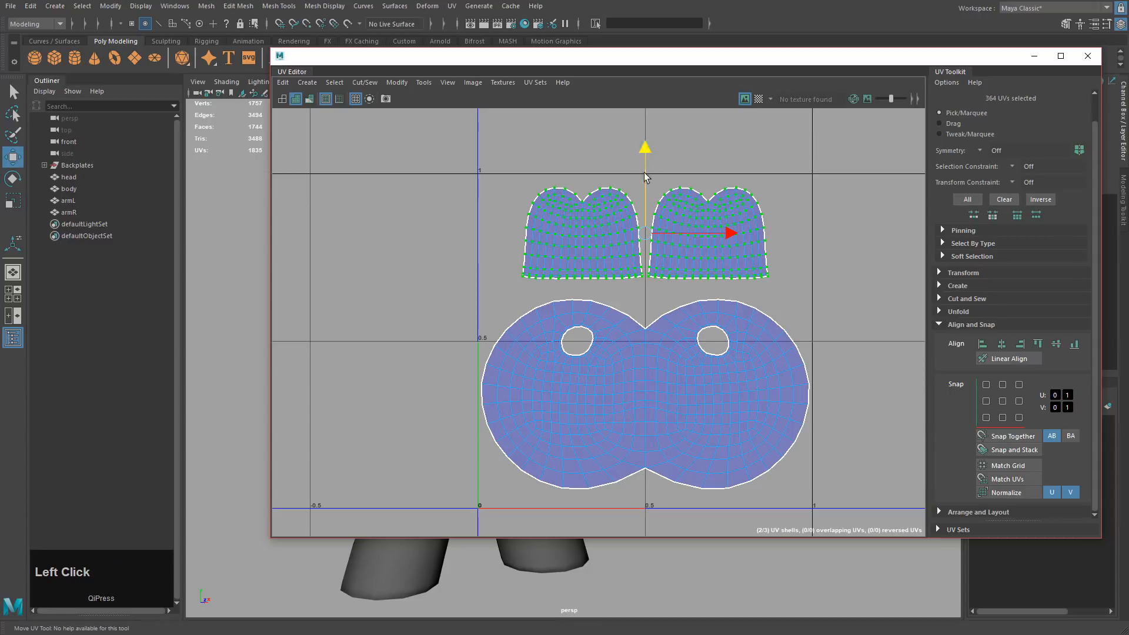
left_click_drag(645, 146, 646, 137)
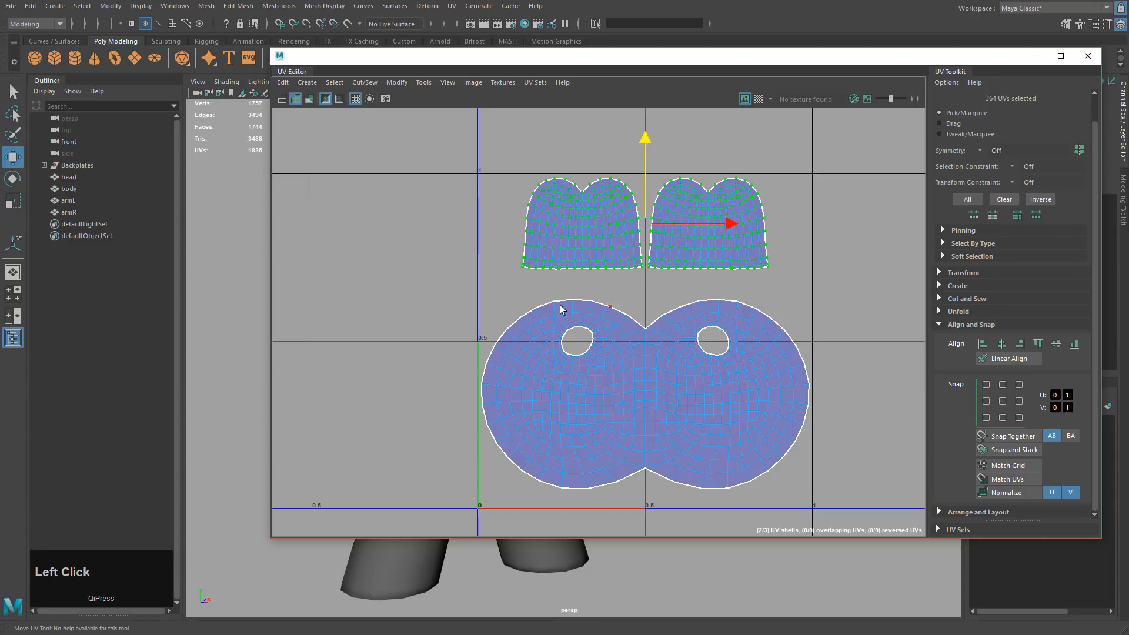
left_click_drag(435, 280, 855, 531)
left_click_drag(654, 312, 656, 288)
Clear the UV selection, reframe the shells and move the UV Editor window aside.
middle_click_drag(607, 360, 572, 341, "alt")
scroll(567, 347, "down", 1)
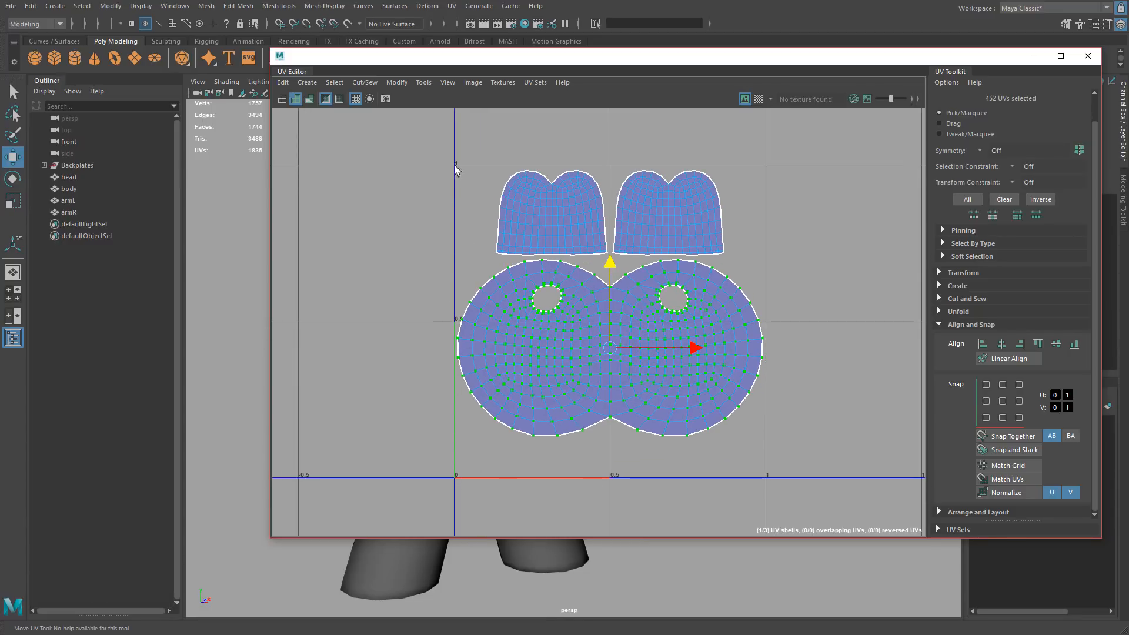
left_click(803, 382)
scroll(588, 327, "down", 4)
middle_click_drag(412, 280, 530, 310, "alt")
left_click_drag(622, 59, 1126, 91)
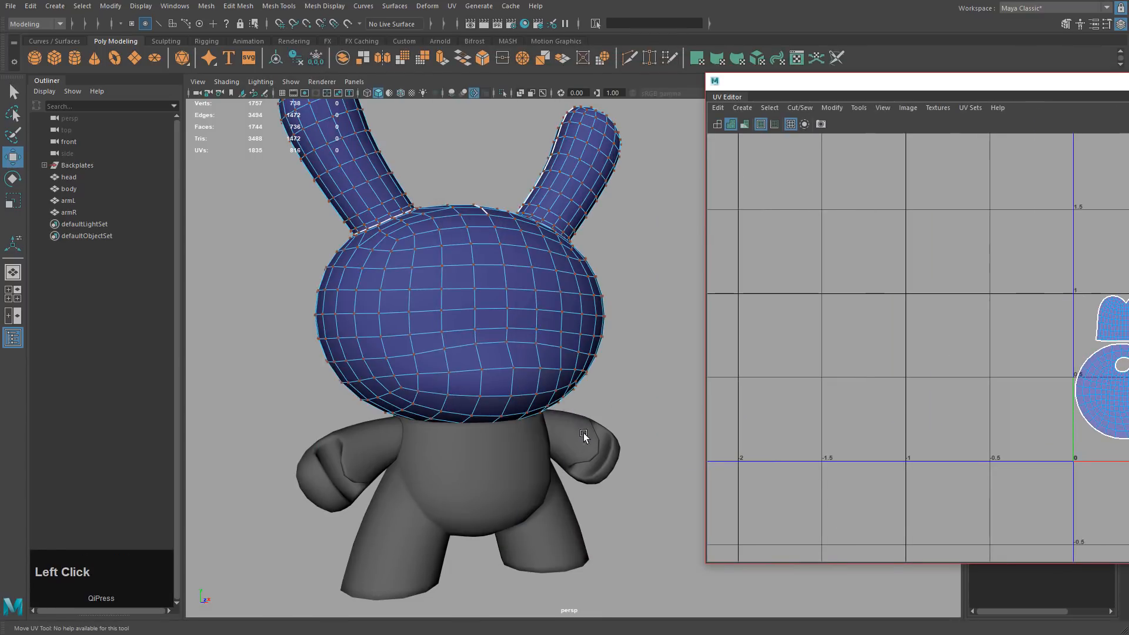
Select the body mesh in Object Mode and frame it in the viewport and UV Editor.
left_click(547, 450)
right_click_drag(520, 440, 587, 407)
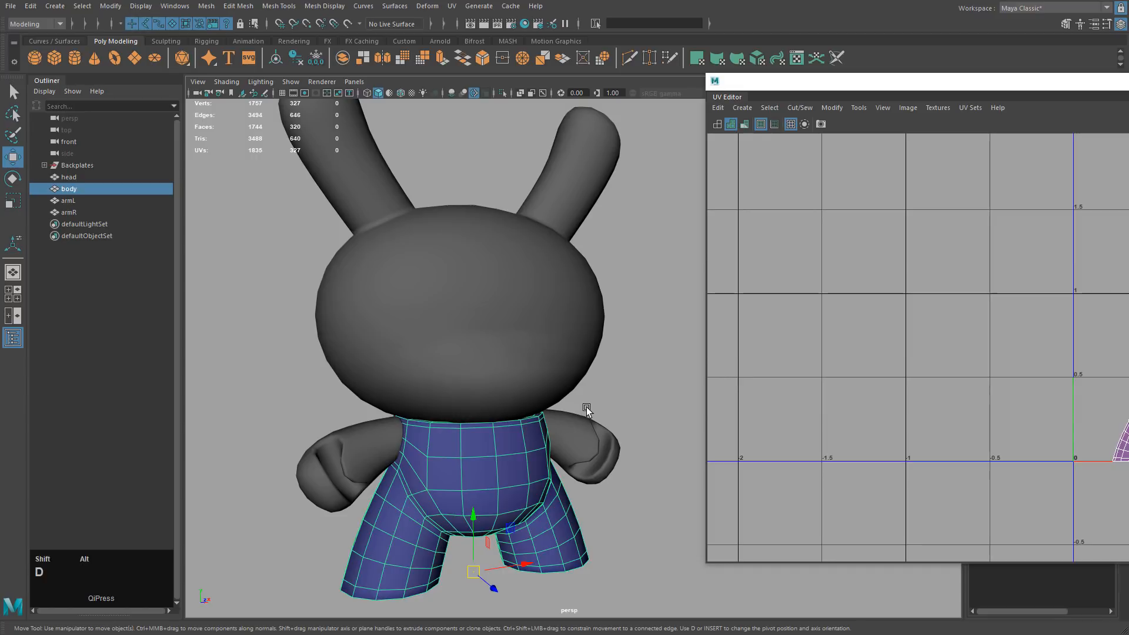
middle_click_drag(609, 362, 526, 261, "alt")
left_click_drag(526, 261, 611, 294, "alt")
middle_click_drag(992, 439, 920, 312, "alt")
left_click_drag(921, 312, 1110, 498, "alt")
left_click_drag(605, 366, 591, 402, "alt")
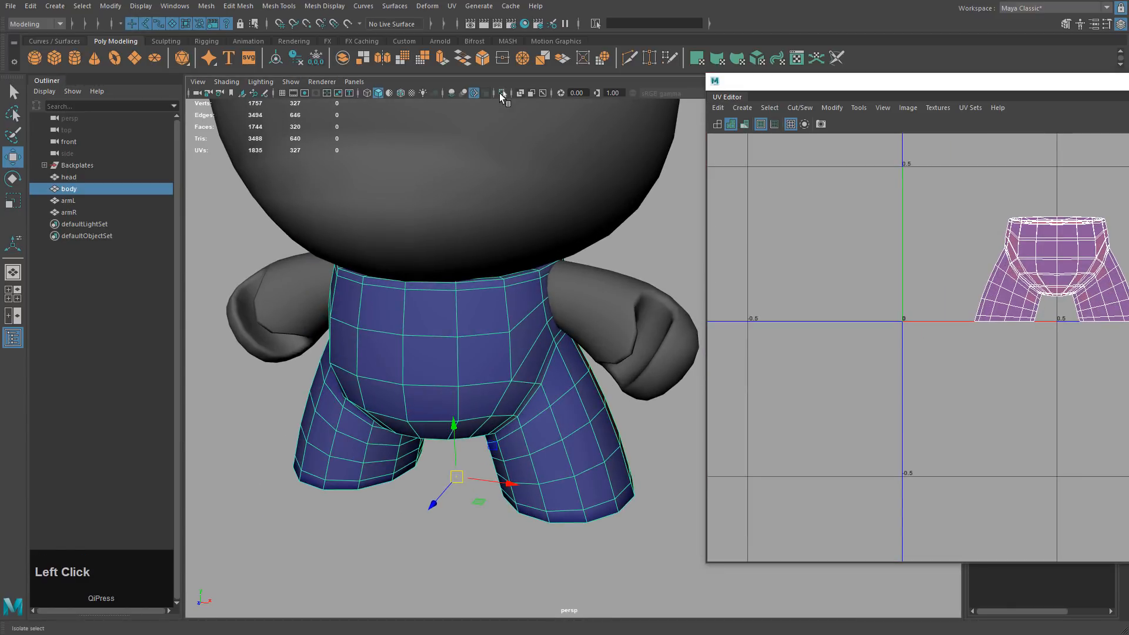
Isolate the body, orbit into its waist opening, and activate the Multi-Cut tool.
left_click(501, 94)
left_click_drag(517, 141, 523, 166, "alt")
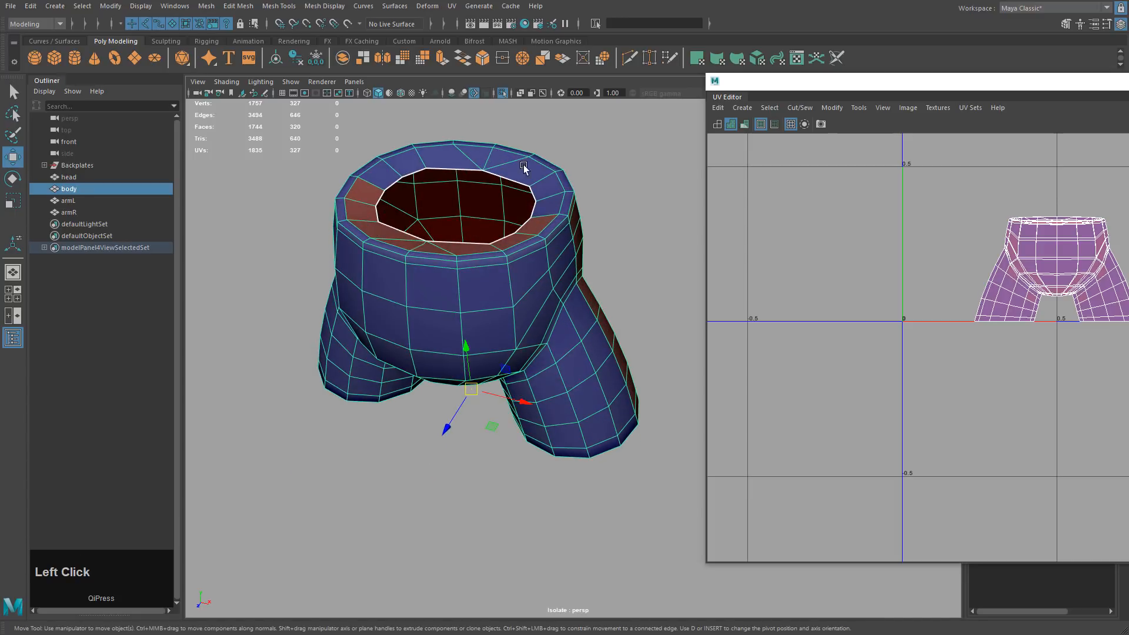
middle_click_drag(496, 274, 521, 325, "alt")
left_click_drag(520, 325, 570, 346, "alt")
left_click_drag(470, 288, 505, 376, "alt")
middle_click_drag(540, 317, 598, 344, "alt")
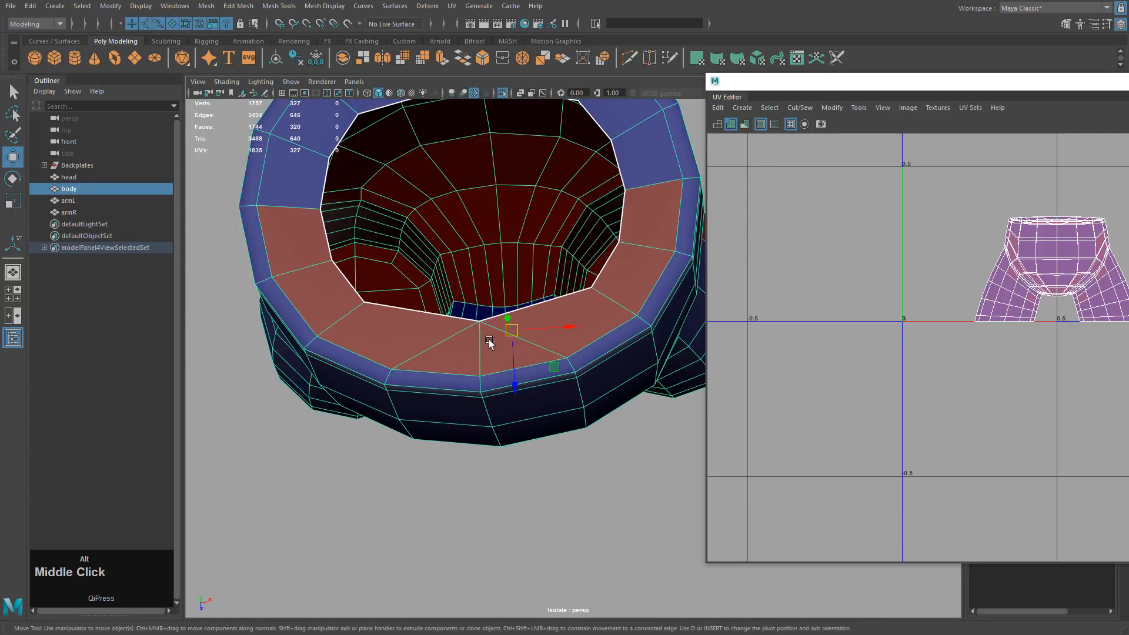
middle_click_drag(506, 357, 548, 370, "alt")
left_click(629, 58)
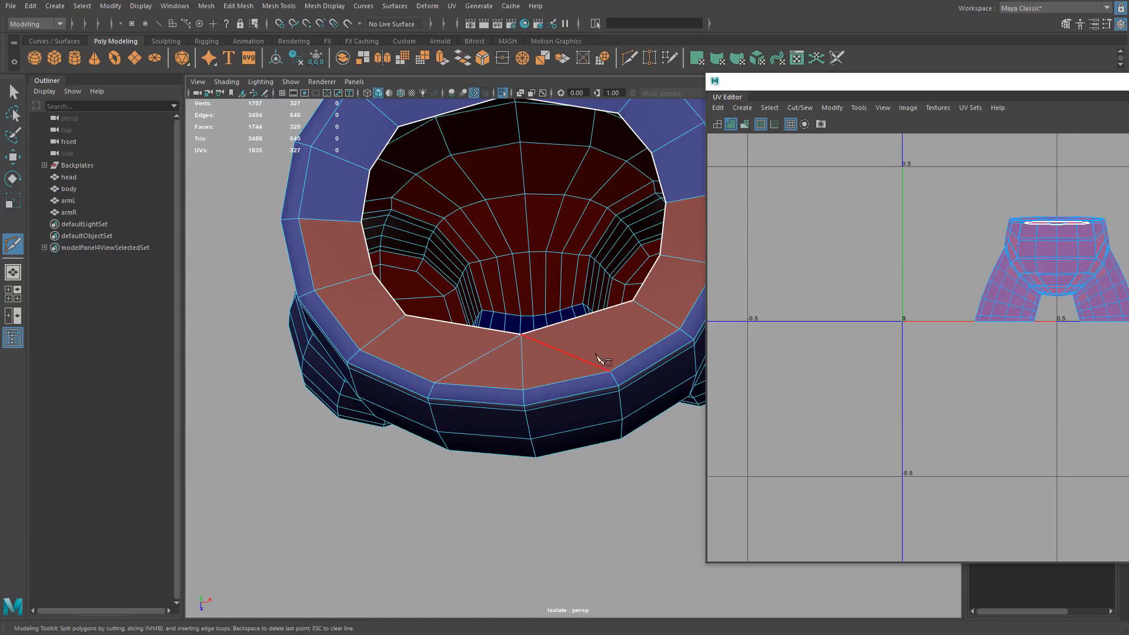
Start a cut on a rim vertex, then exit and restart the Multi-Cut tool.
left_click(610, 371)
middle_click_drag(597, 349, 569, 411, "alt")
left_click(651, 454)
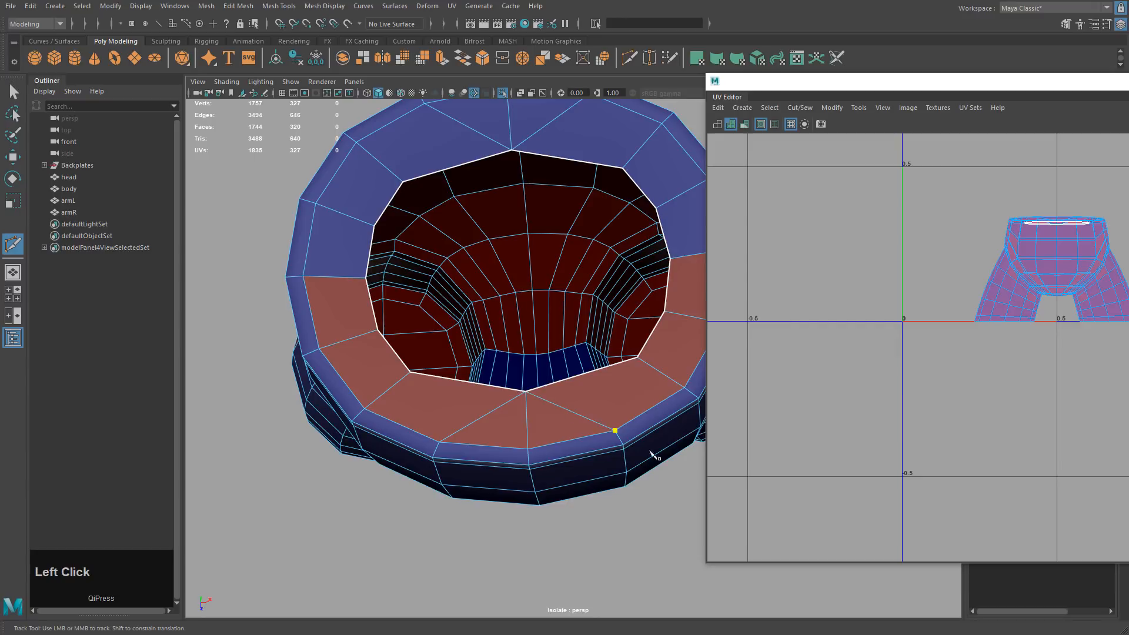
left_click(627, 60)
left_click(615, 429)
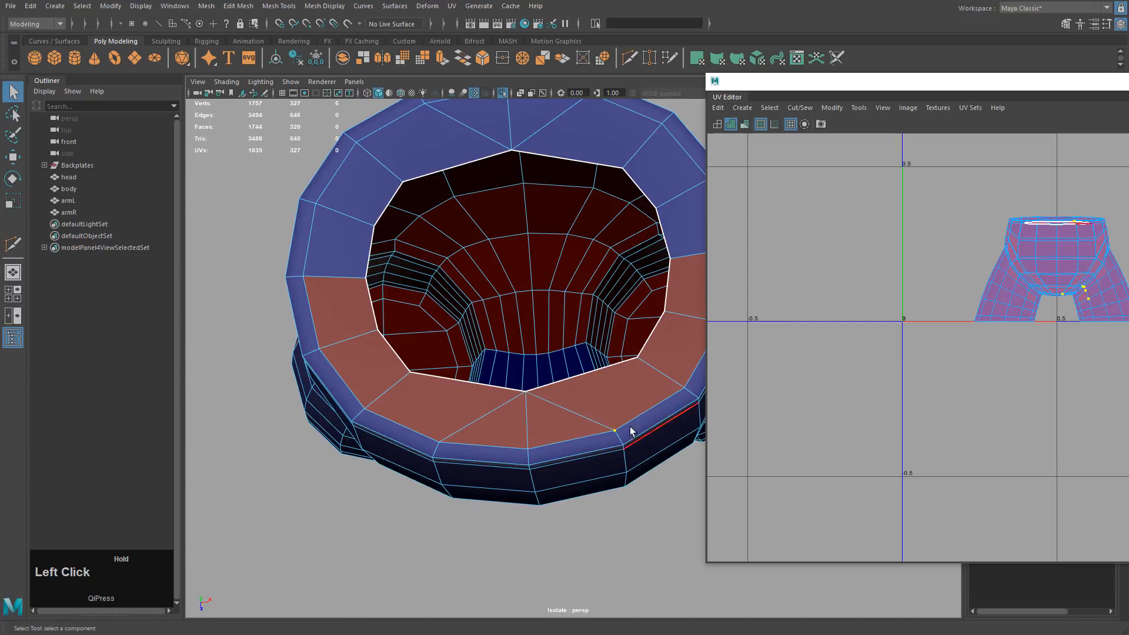
left_click(624, 58)
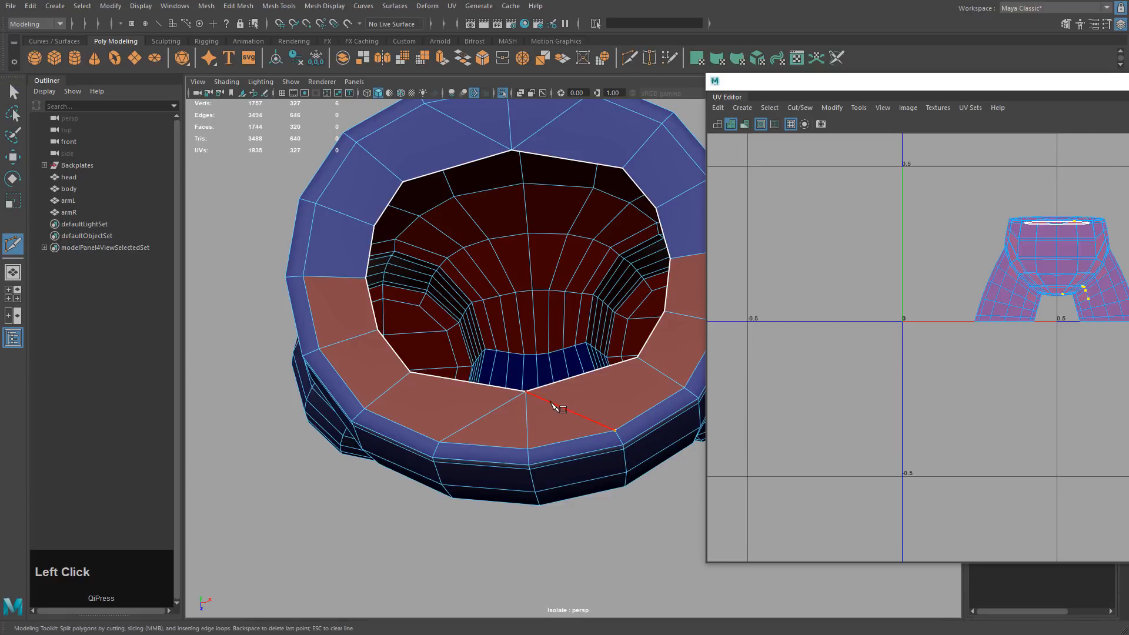
Cut two new edges across rim faces, each running from a vertex to an edge midpoint.
left_click_drag(553, 404, 640, 444)
left_click(581, 376, "shift")
right_click(520, 422)
left_click_drag(495, 407, 392, 480)
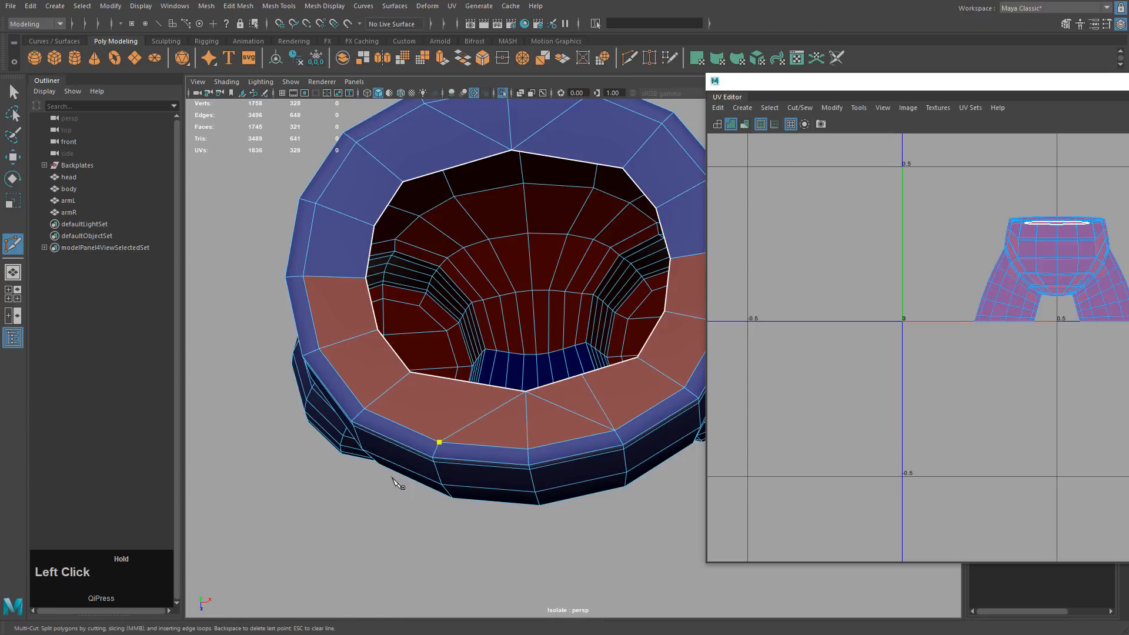
left_click(474, 385, "shift")
right_click(515, 391)
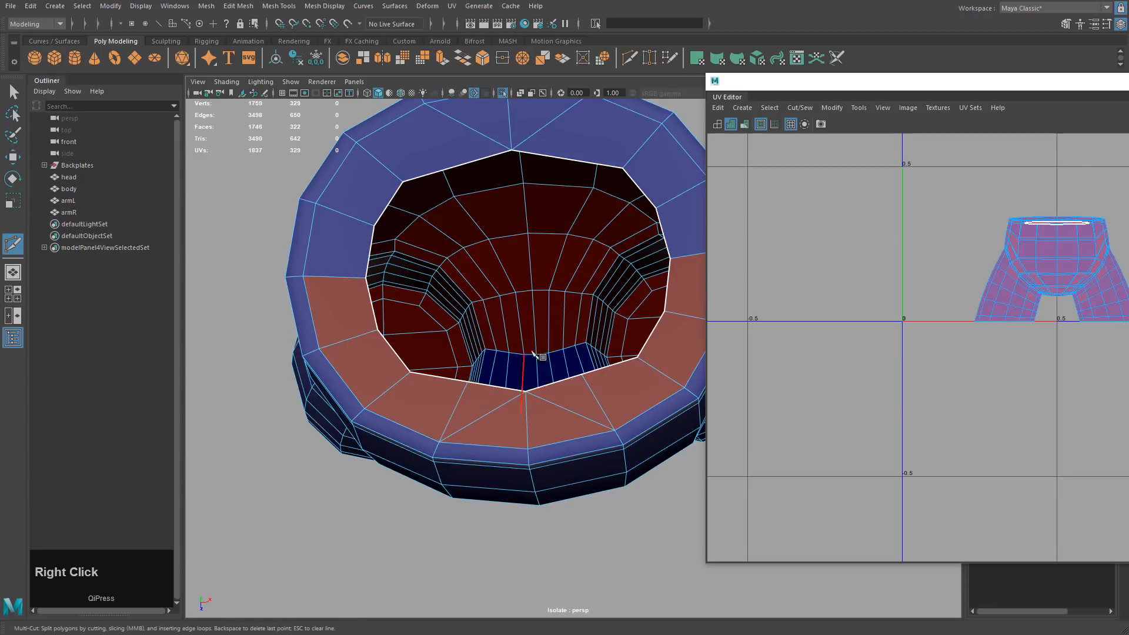
middle_click_drag(515, 391, 548, 383, "alt")
Make two more rim cuts from vertices to edge midpoints, deleting one misplaced cut point.
left_click(405, 212)
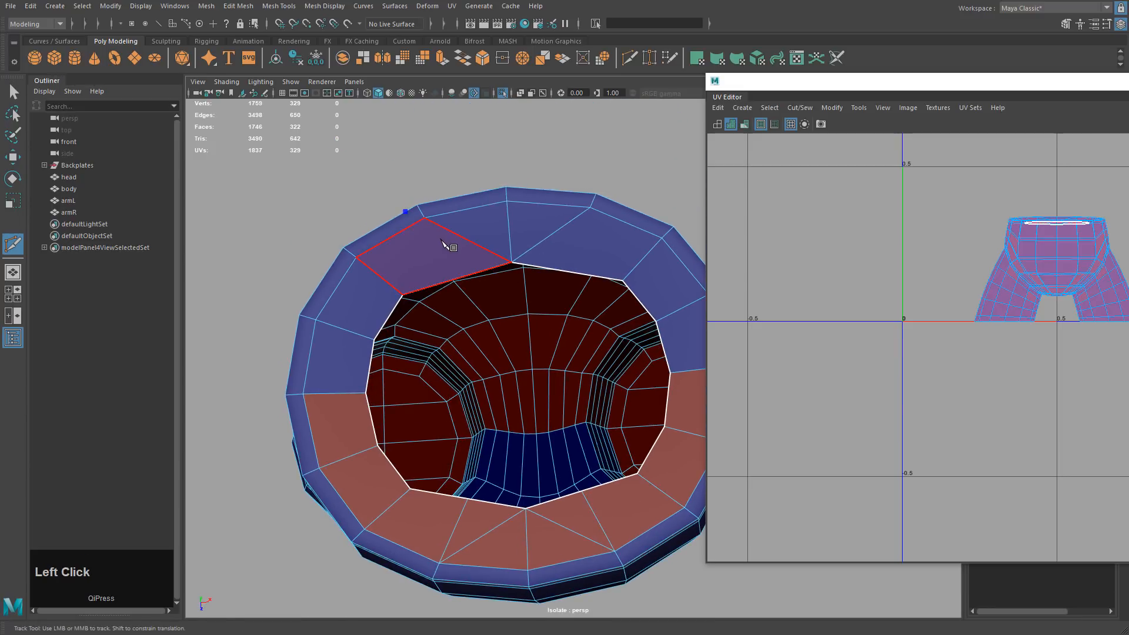
key("Delete")
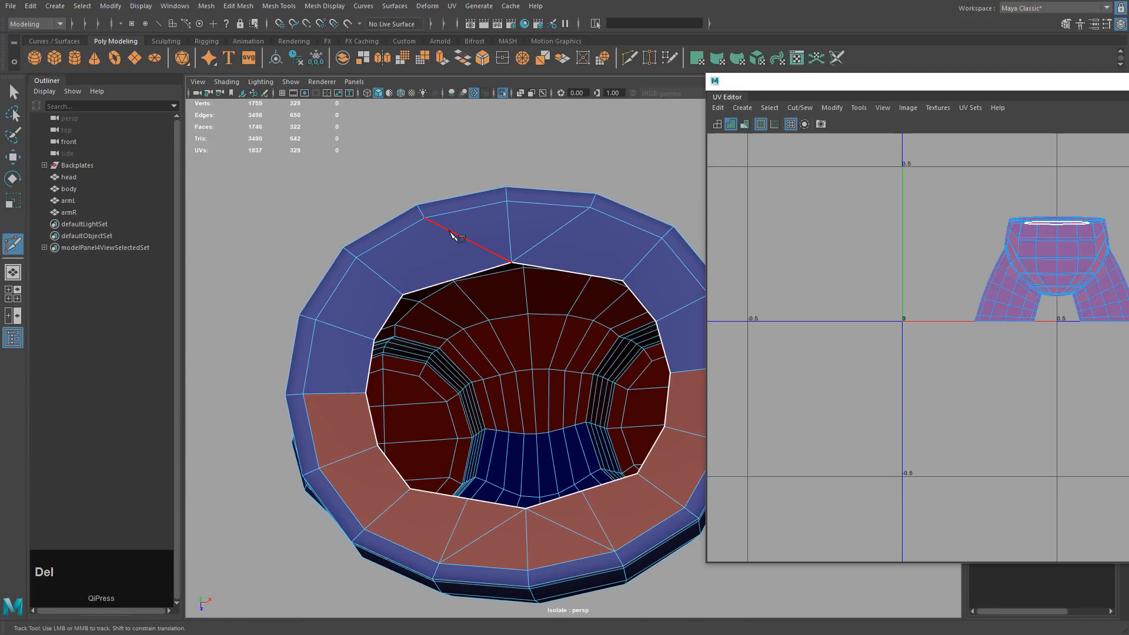
left_click(424, 217)
left_click(447, 284, "shift")
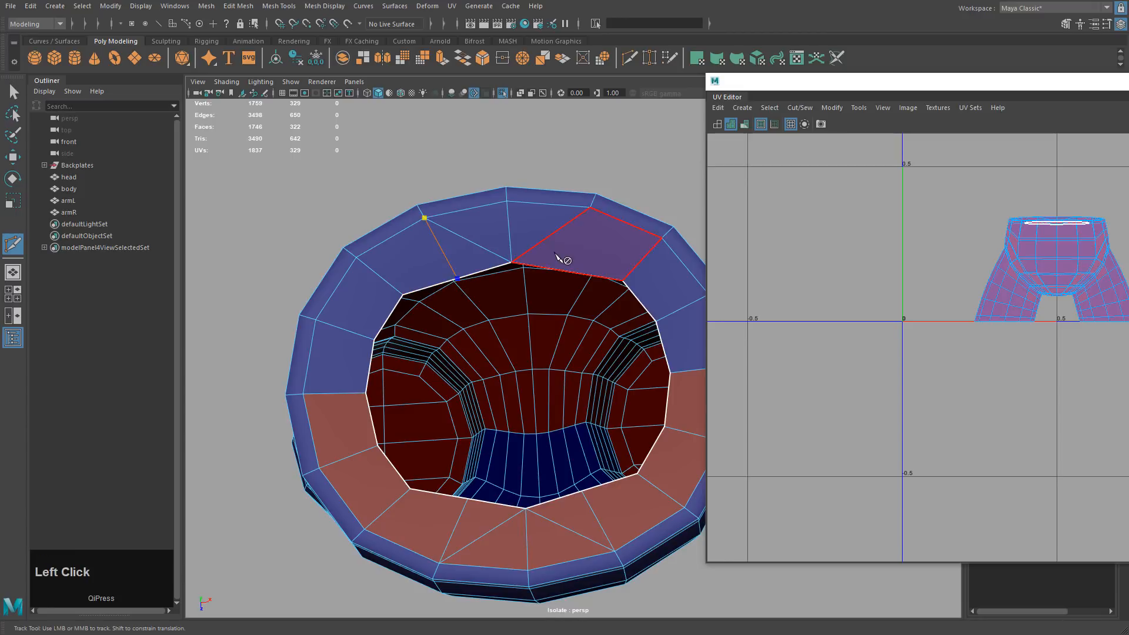
right_click(557, 238)
left_click(590, 207)
left_click(574, 271, "shift")
right_click(595, 245)
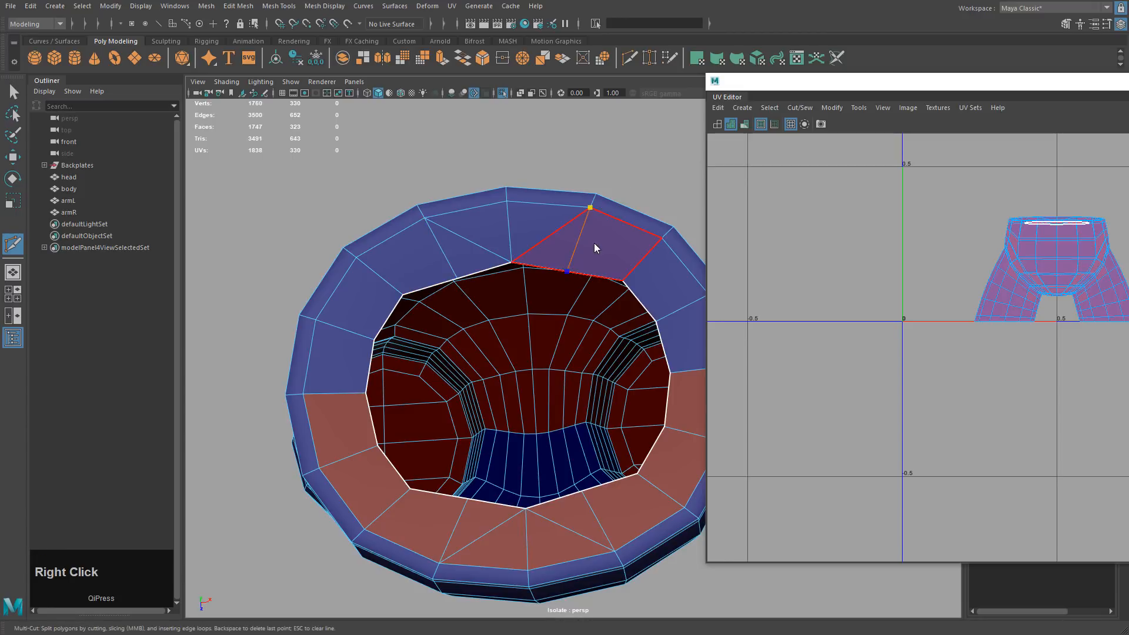
Delete four unwanted edges: two new rim edges and two bottom rim edges.
key("w")
right_click_drag(556, 245, 553, 223)
left_click(544, 239)
left_click(488, 254, "shift")
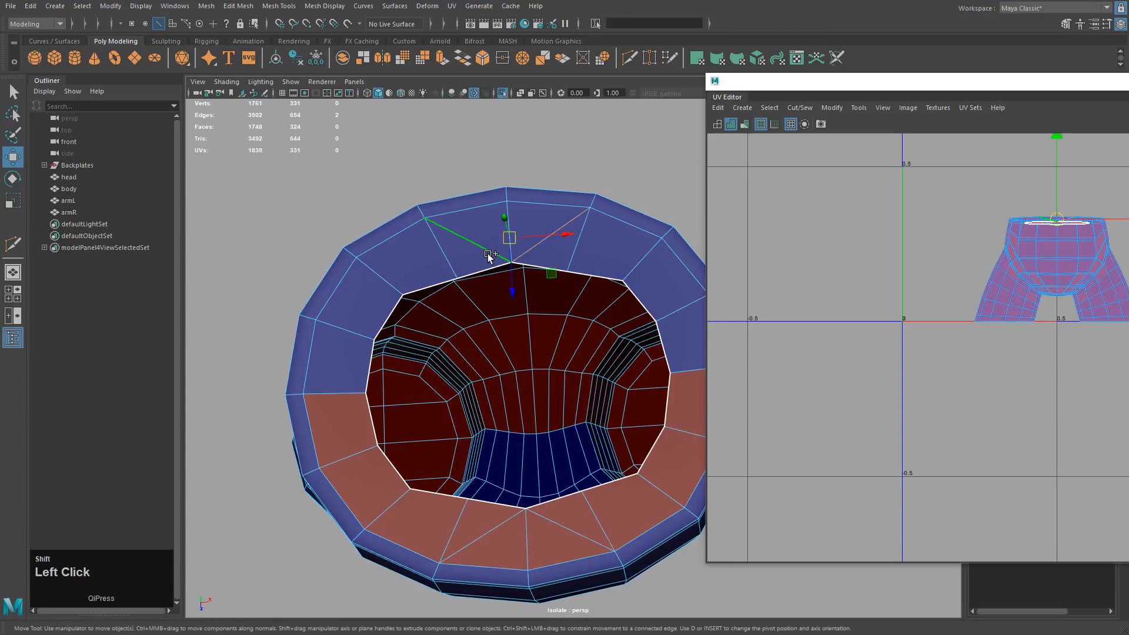
left_click(503, 523, "shift")
left_click(547, 521, "shift")
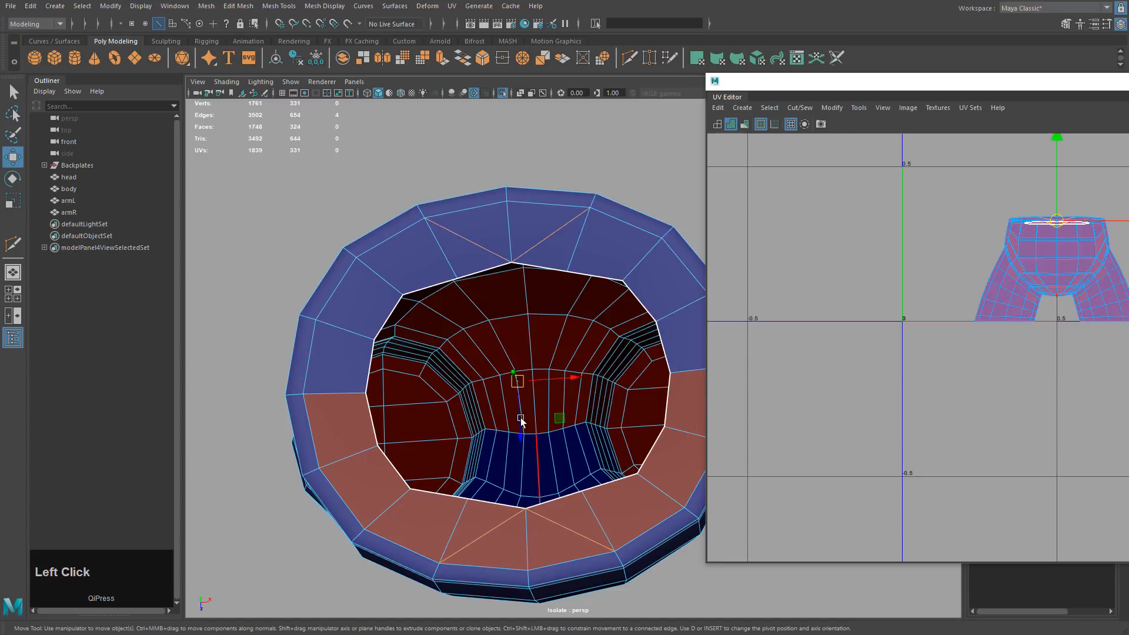
key("Delete")
Select three leftover rim vertices and scale them slightly.
right_click_drag(547, 293, 497, 294)
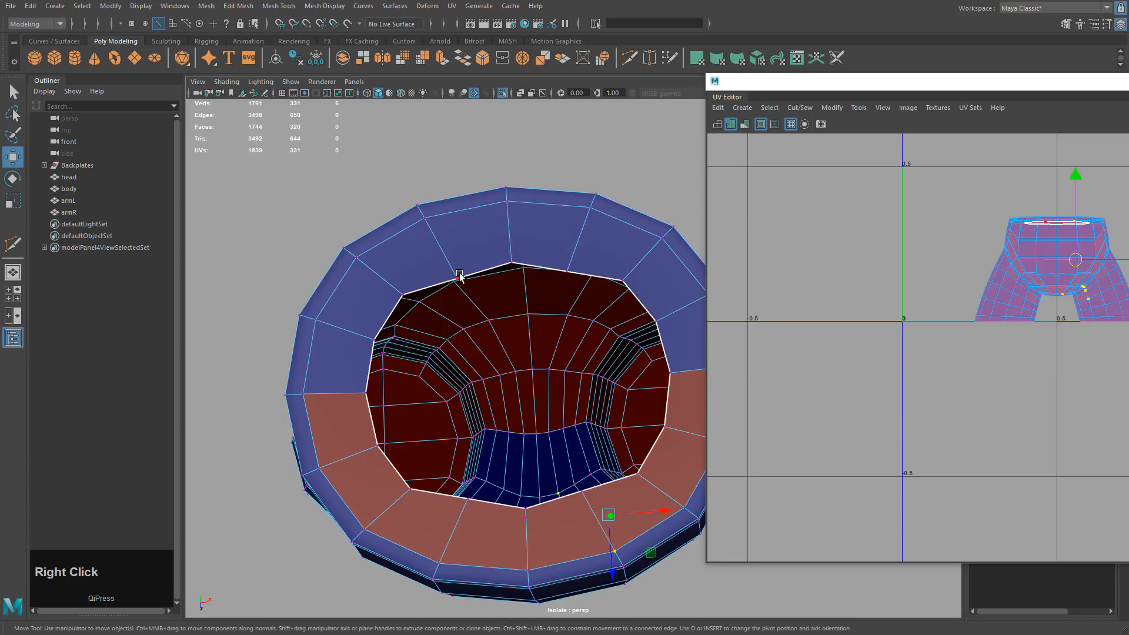
left_click(459, 278)
left_click(565, 271, "shift")
left_click(576, 492, "shift")
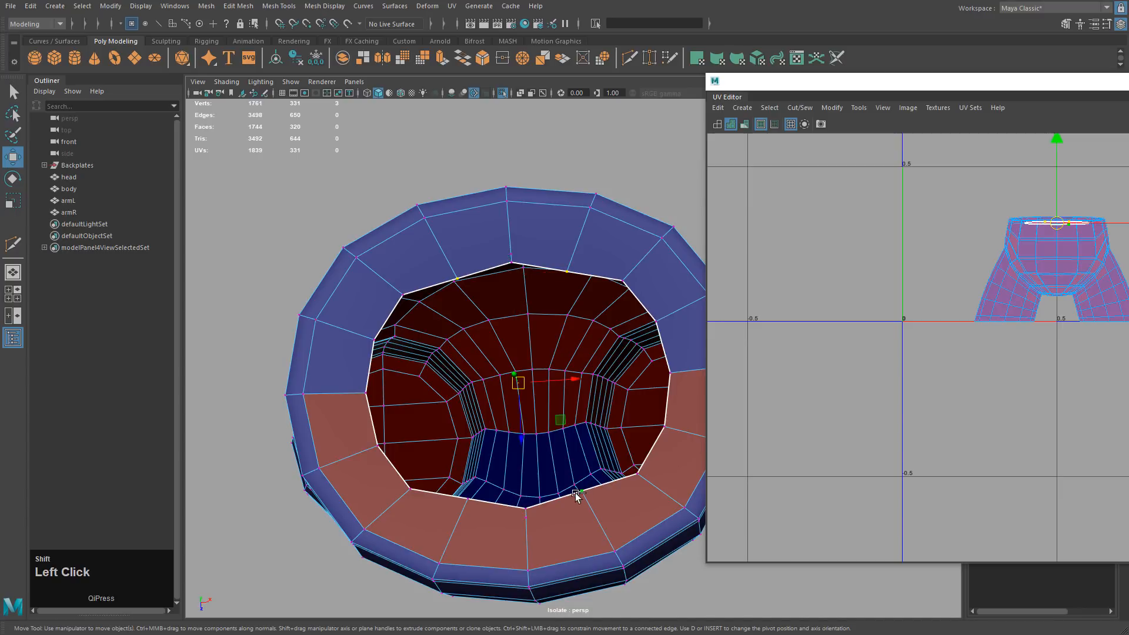
key("r")
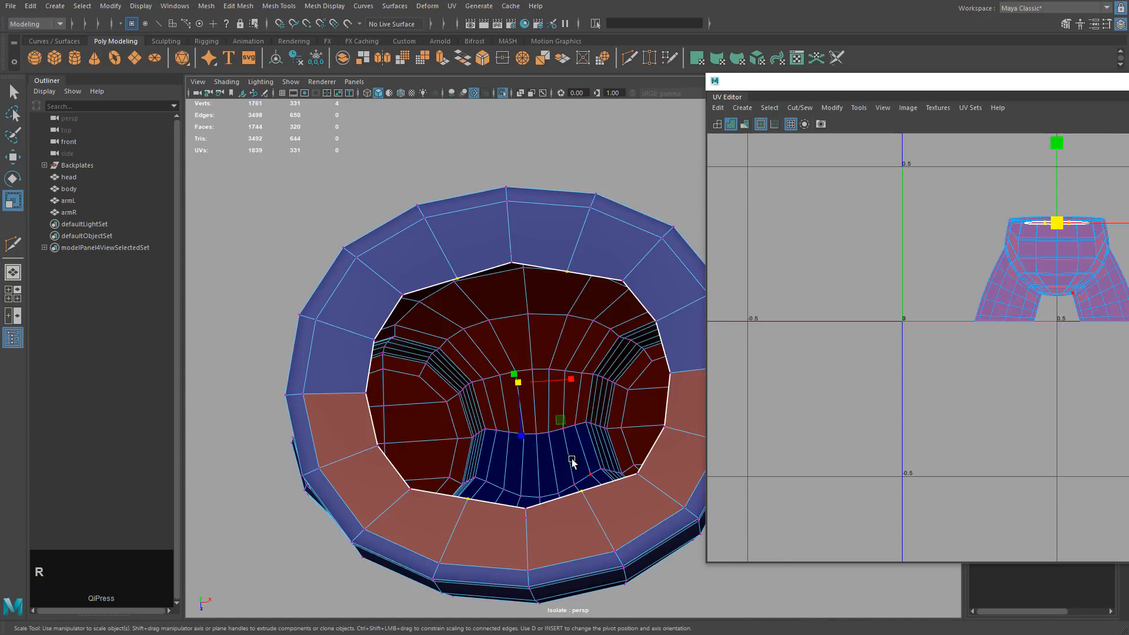
left_click_drag(571, 461, 531, 399, "alt")
Delete the two leftover vertices and return the body to Object Mode.
key("w")
right_click_drag(537, 290, 483, 290)
left_click_drag(476, 277, 544, 533)
key("Delete")
right_click_drag(544, 286, 476, 382)
left_click_drag(476, 383, 609, 327, "alt")
Select the body's top-rim edge loop and cut the UVs along it.
key("w")
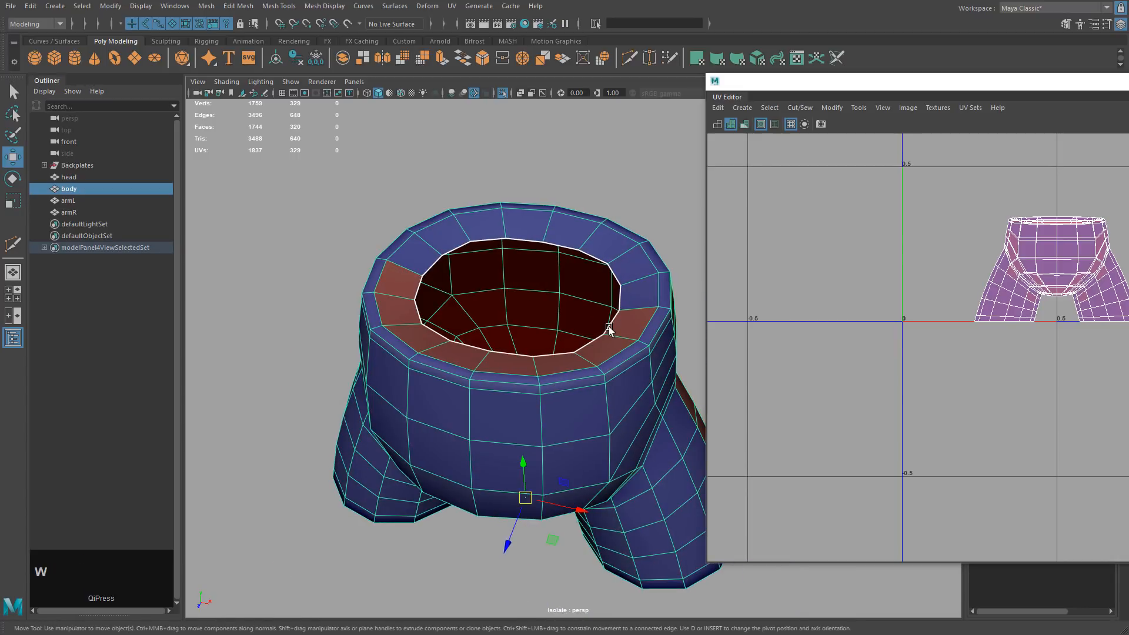
right_click_drag(608, 331, 585, 368)
double_click(581, 381)
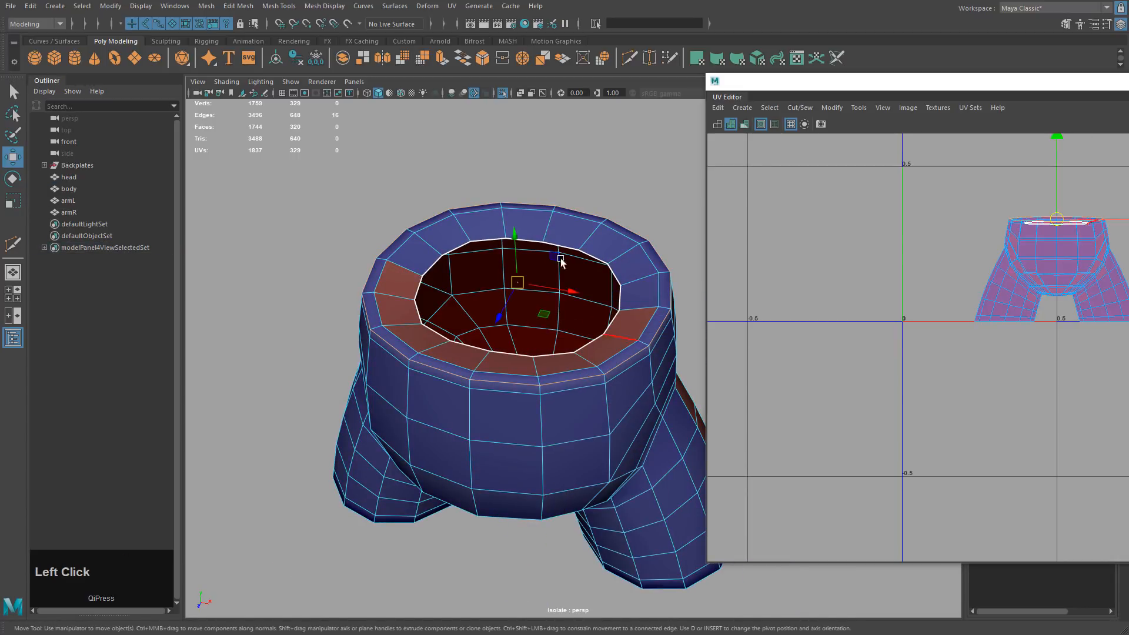
left_click(800, 107)
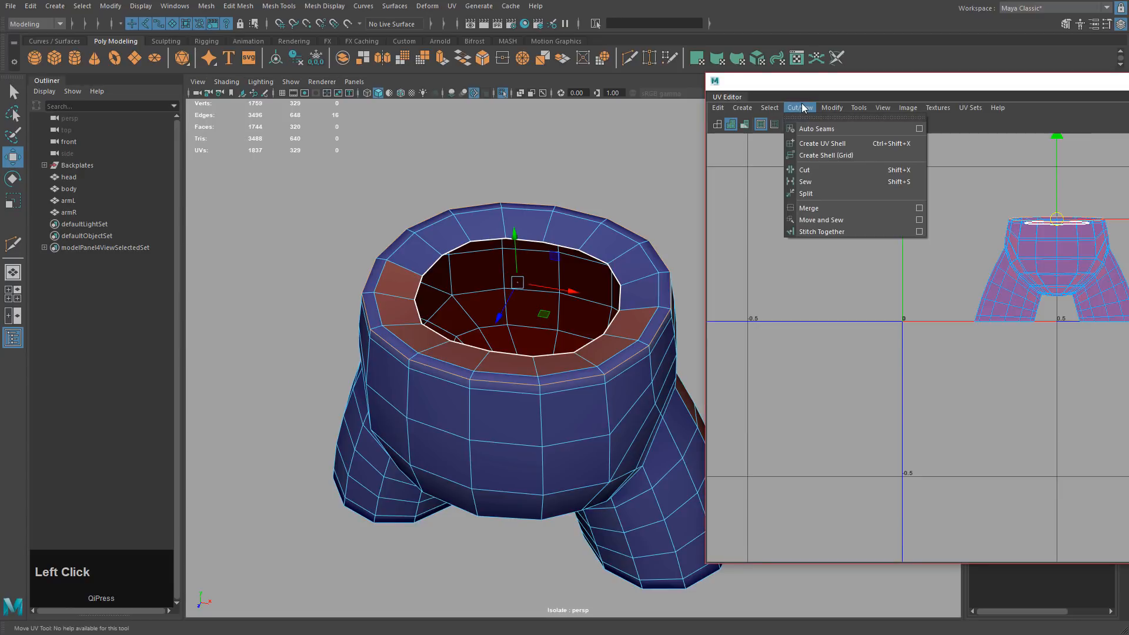
left_click(814, 174)
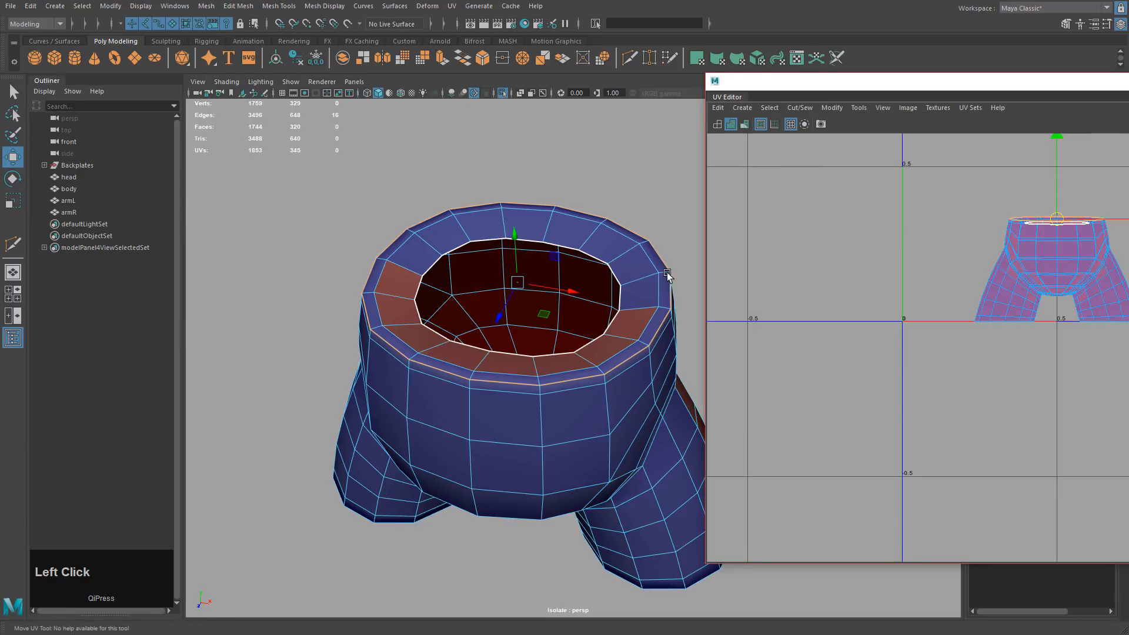
Select the whole rim UV shell and move it up away from the pants shell.
right_click_drag(573, 258, 664, 239)
left_click(609, 264)
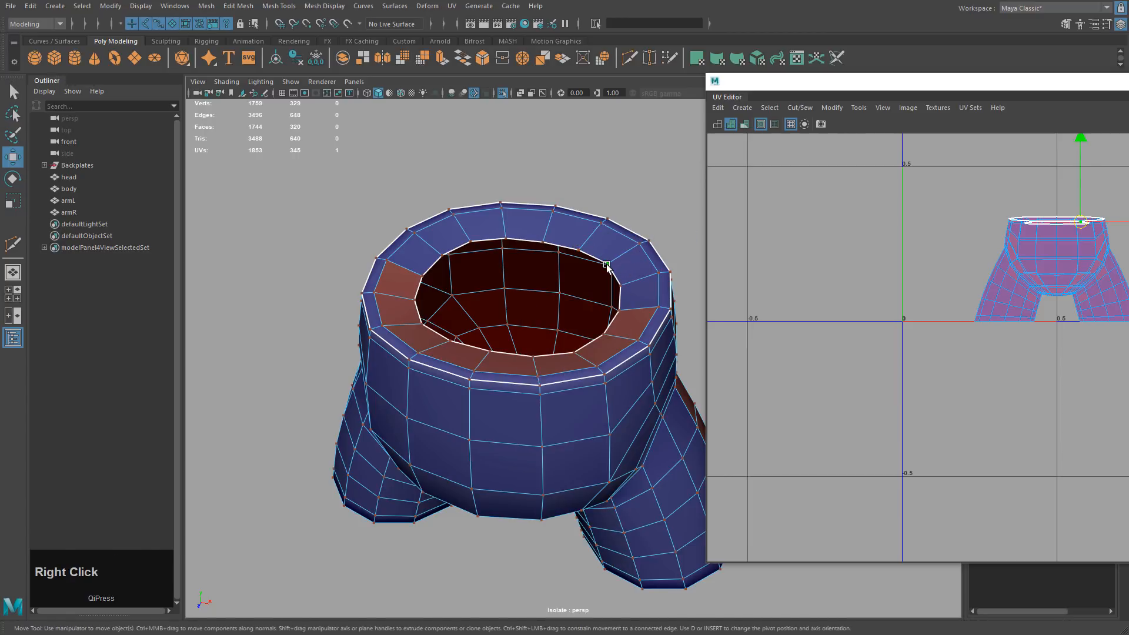
left_click(607, 265)
left_click_drag(961, 92, 863, 90)
right_click_drag(734, 205, 774, 227, "ctrl")
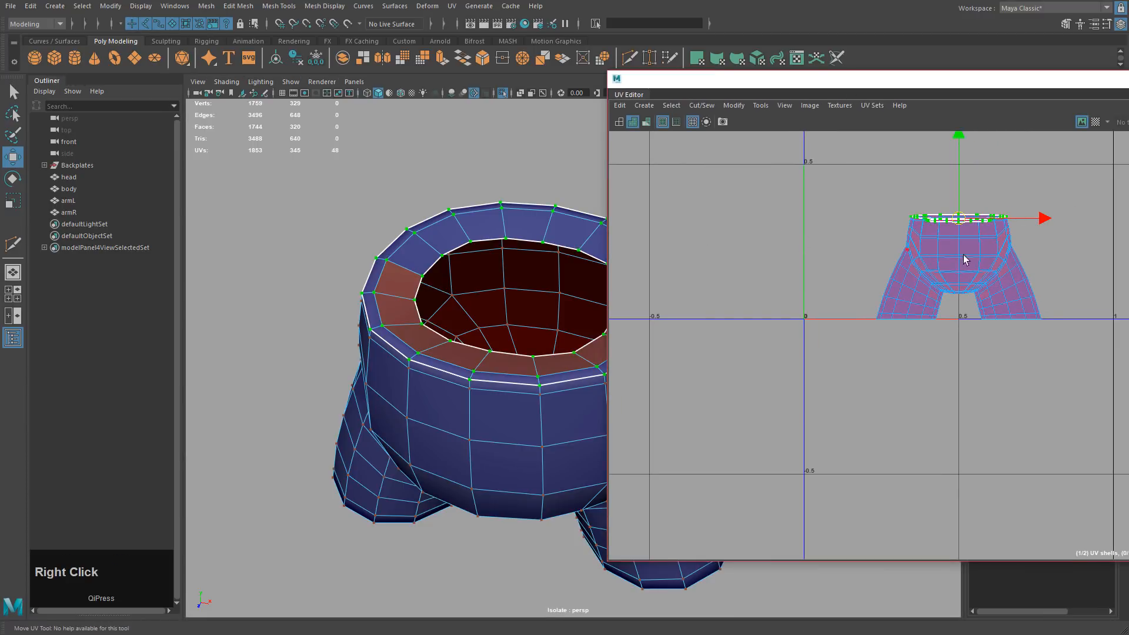
middle_click_drag(937, 294, 899, 295, "alt")
key("w")
Unfold the rim shell into a flat ring and reframe the UV view on all shells.
left_click(735, 105)
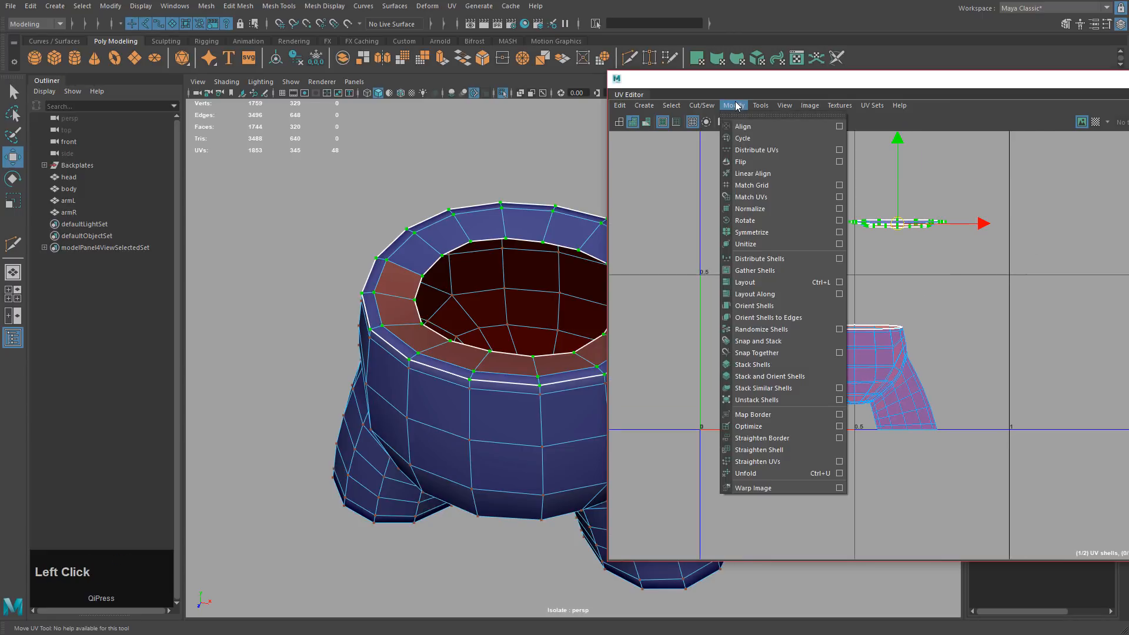
left_click(745, 473)
middle_click_drag(878, 255, 906, 376, "alt")
right_click_drag(906, 376, 927, 329, "alt")
middle_click_drag(928, 330, 934, 330, "alt")
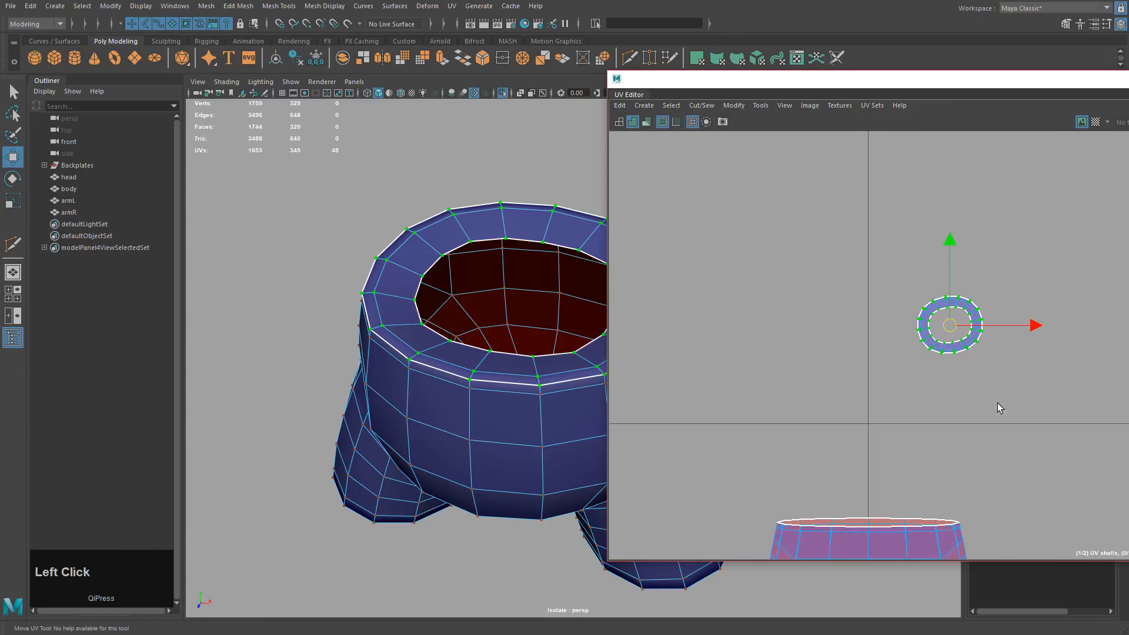
left_click(1036, 409)
right_click_drag(1043, 411, 911, 344, "alt")
middle_click_drag(910, 345, 960, 206, "alt")
Switch the body to edge selection and bring the view closer to it.
left_click_drag(579, 329, 557, 355, "alt")
right_click(557, 355)
middle_click_drag(559, 371, 524, 295, "alt")
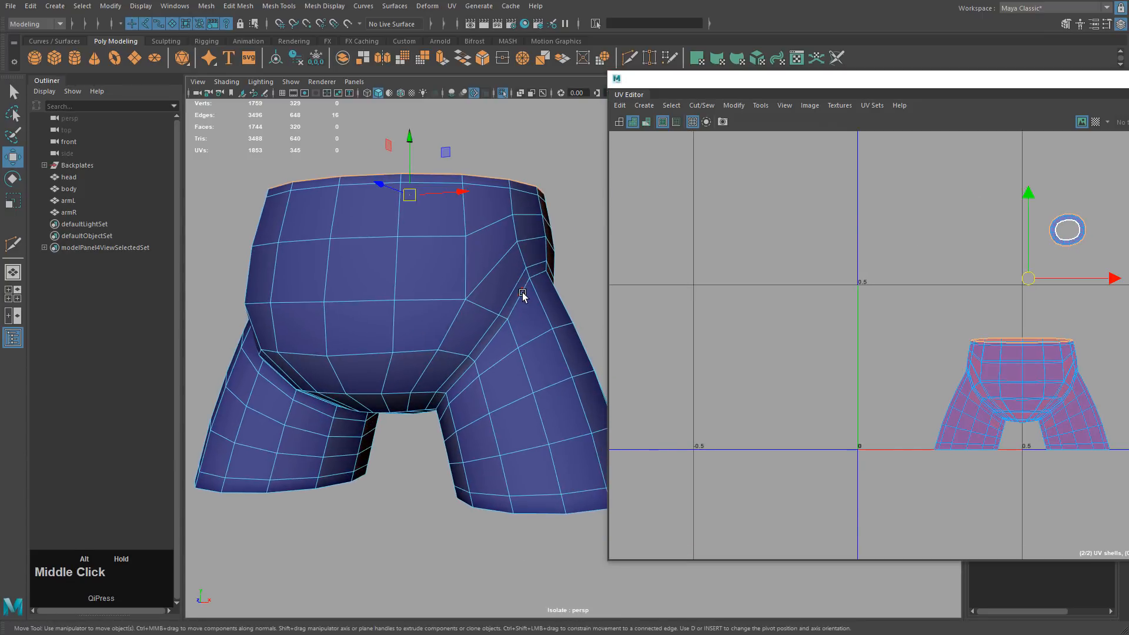
Cut UVs along both edge loops where the legs join the body.
double_click(522, 295)
left_click_drag(522, 294, 421, 395, "alt")
middle_click_drag(421, 396, 410, 348, "alt")
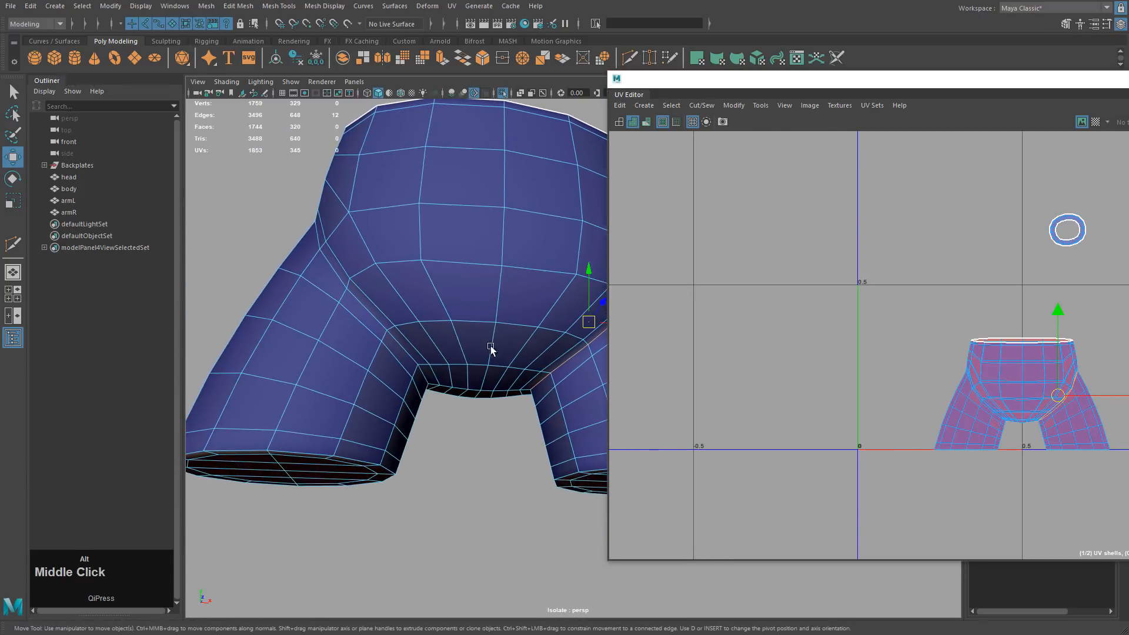
double_click(405, 350, "shift")
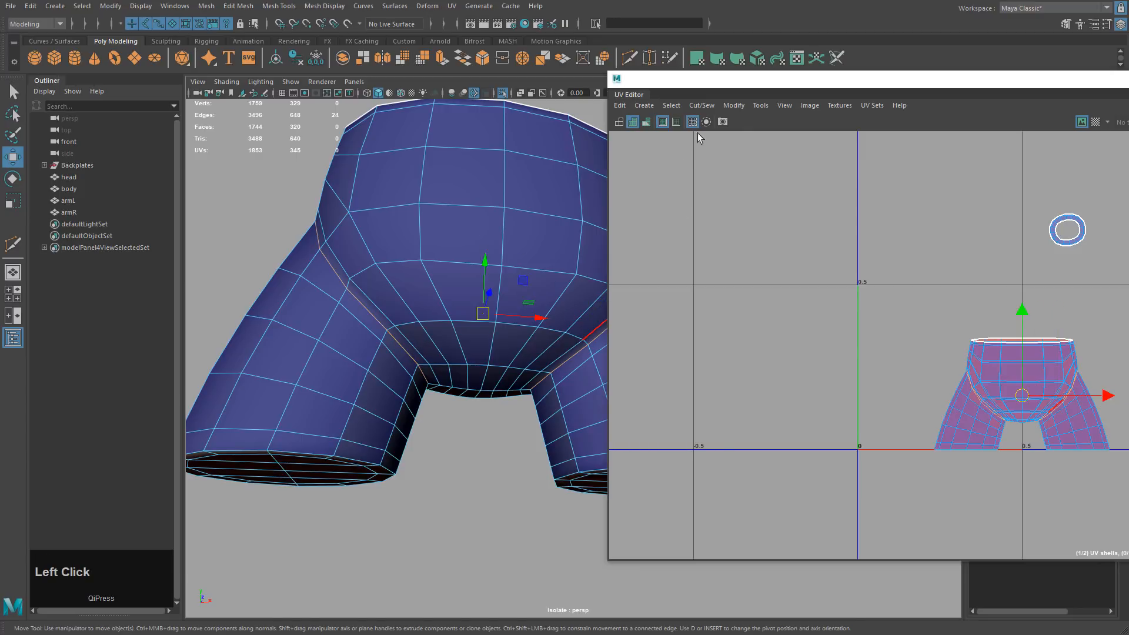
left_click(701, 106)
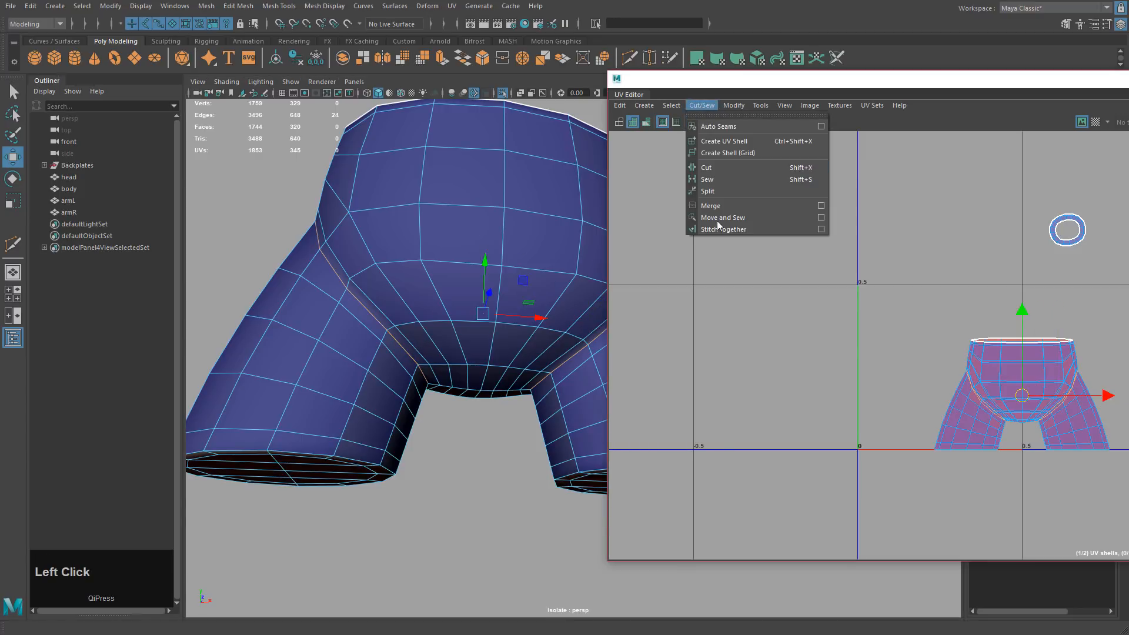
left_click(706, 167)
Cut UVs around the bottom edge loops of both leg ends.
middle_click_drag(511, 348, 411, 359)
double_click(373, 343)
middle_click_drag(432, 318, 269, 280, "alt")
double_click(446, 319, "shift")
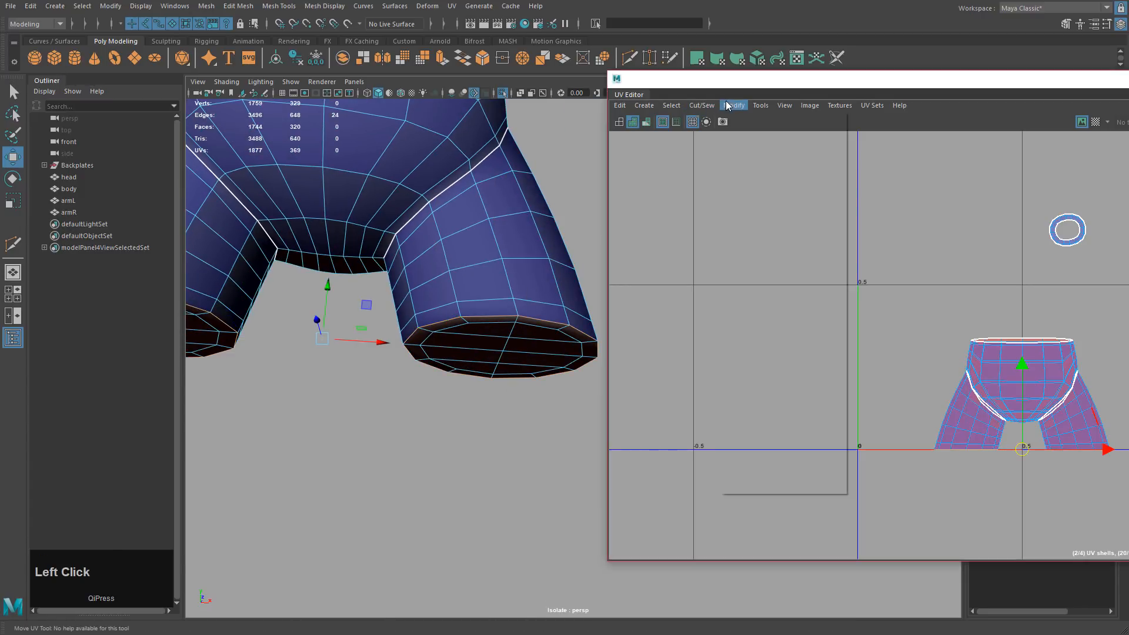
left_click(699, 109)
left_click(710, 168)
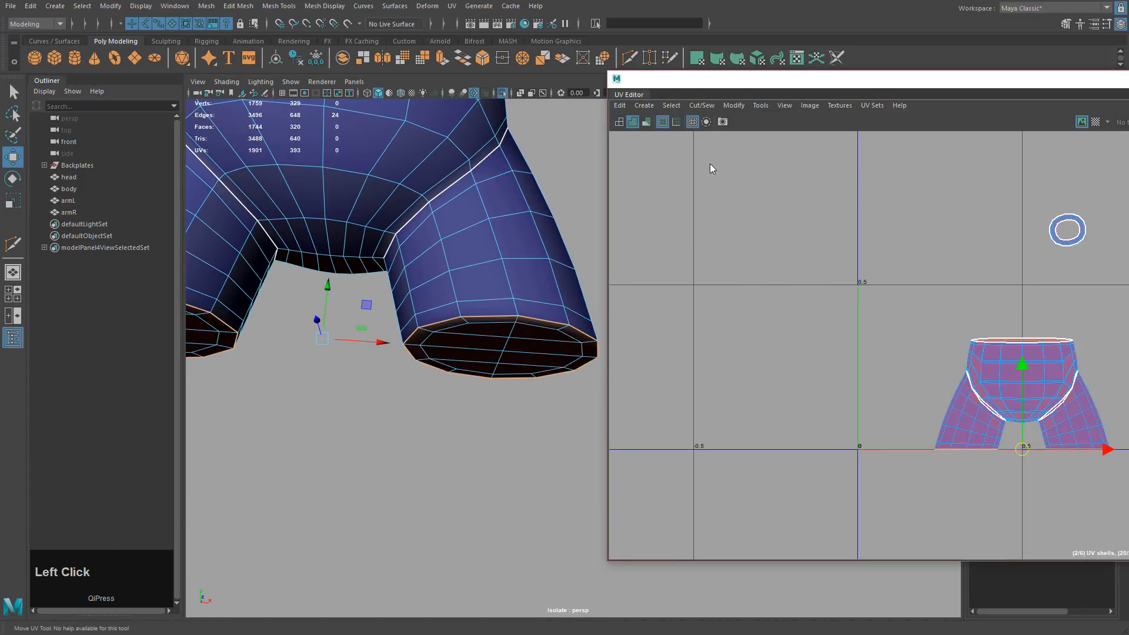
Cut a vertical UV seam along the edge run down the right leg.
left_click_drag(449, 297, 536, 285, "alt")
right_click_drag(537, 285, 519, 162, "alt")
key("q")
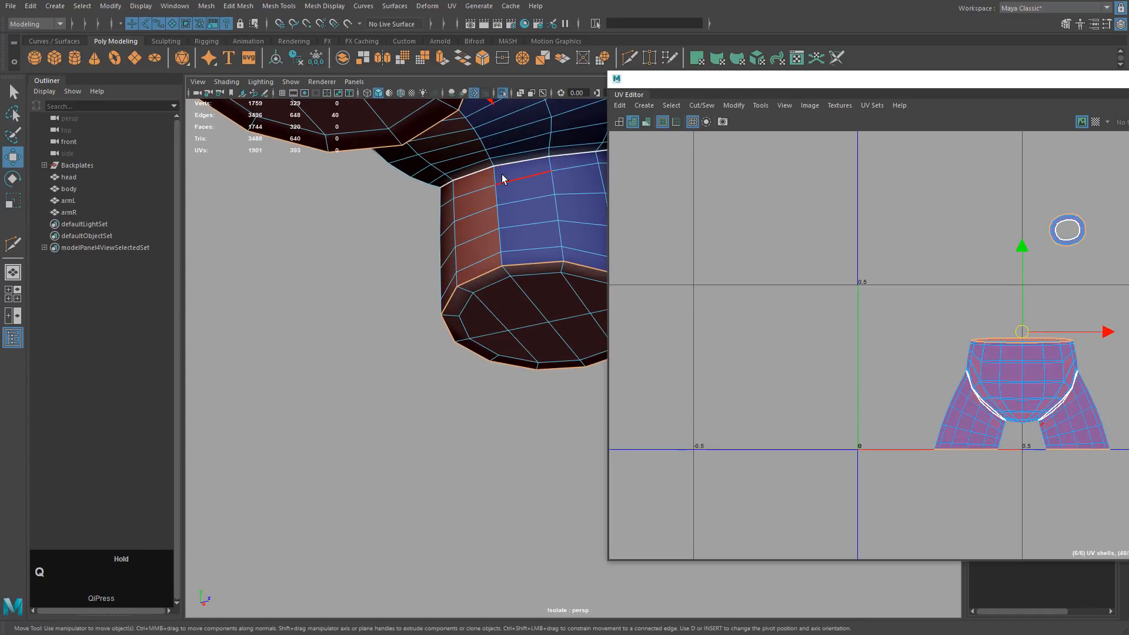
left_click(496, 177)
double_click(504, 256, "shift")
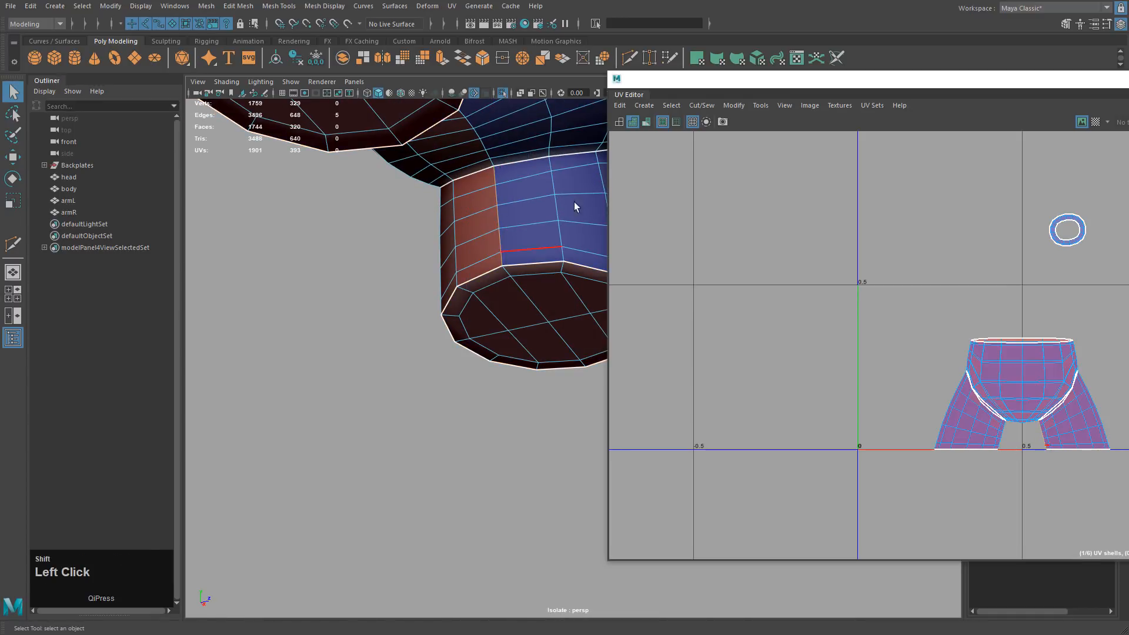
left_click(707, 107)
left_click(755, 167)
Cut a single edge on the other leg with G to repeat the cut.
left_click_drag(563, 218, 453, 207, "alt")
middle_click_drag(452, 207, 553, 219, "alt")
left_click_drag(552, 219, 471, 267, "alt")
left_click(466, 285)
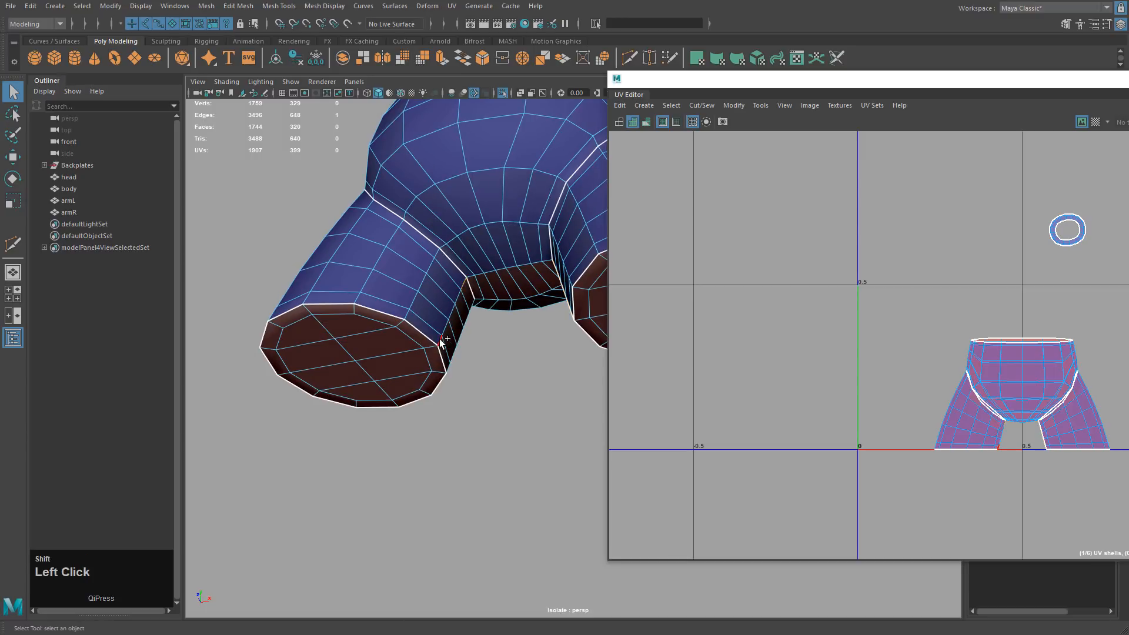
key("g")
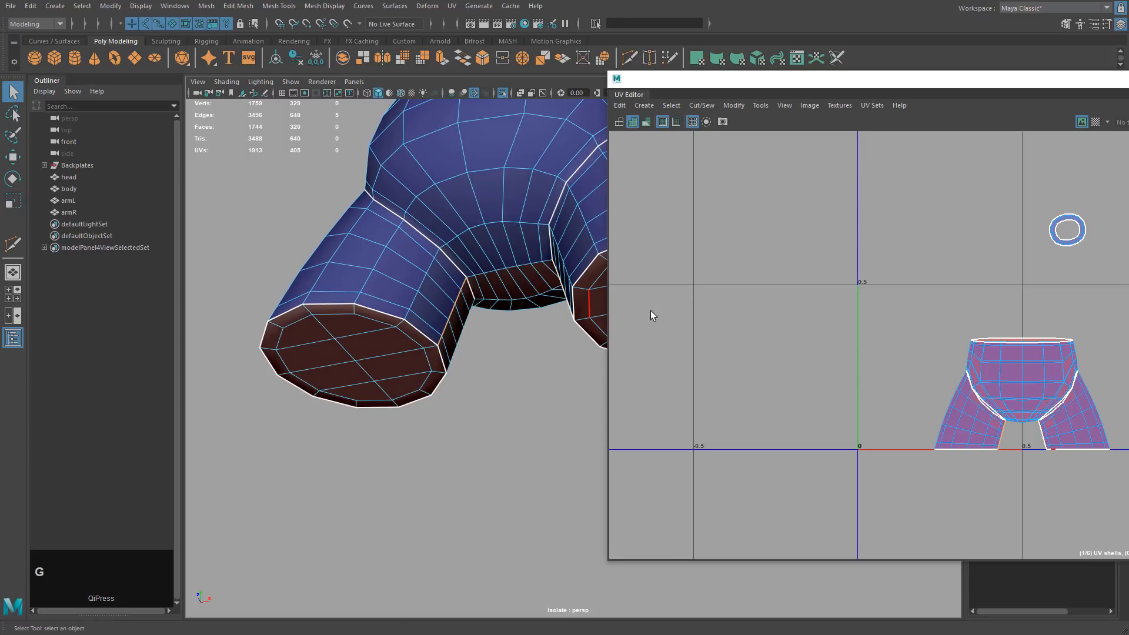
Cut a side seam along the edge path down the pants and the upper leg edge.
left_click_drag(482, 298, 536, 315, "alt")
middle_click_drag(537, 315, 529, 321, "alt")
left_click_drag(529, 320, 502, 174, "alt")
mouse_move(521, 226)
left_mouse_down("alt")
mouse_move(539, 222)
mouse_move(517, 215)
left_mouse_up("alt")
middle_click_drag(518, 215, 445, 206, "alt")
left_click_drag(514, 279, 475, 322, "alt")
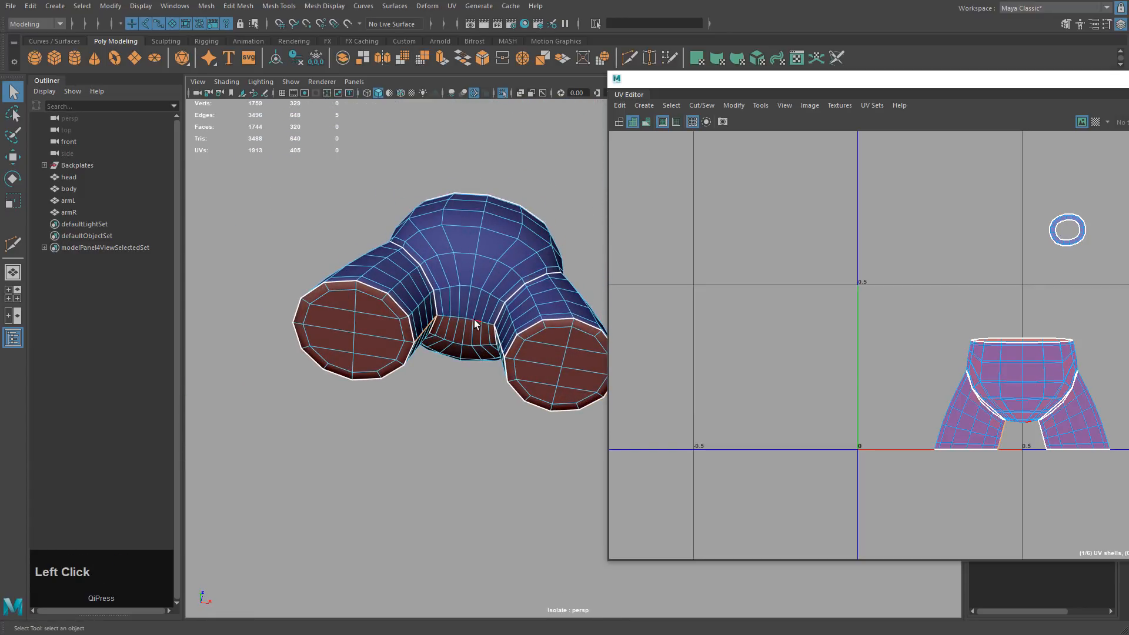
mouse_move(527, 267)
left_mouse_down("alt")
mouse_move(564, 276)
mouse_move(523, 271)
left_mouse_up("alt")
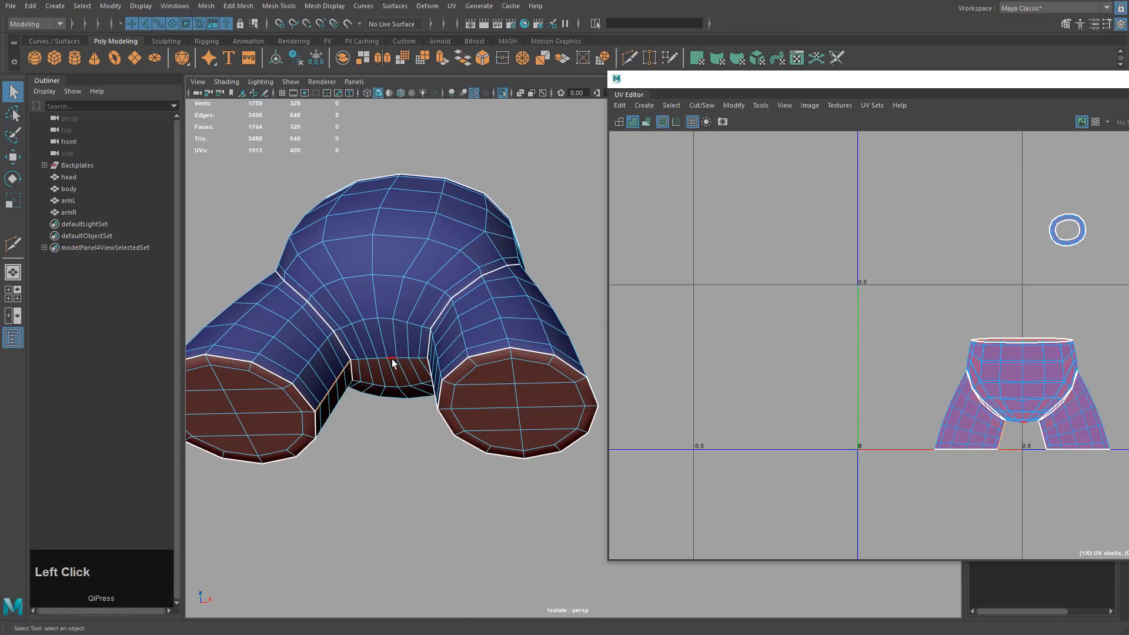
double_click(392, 356)
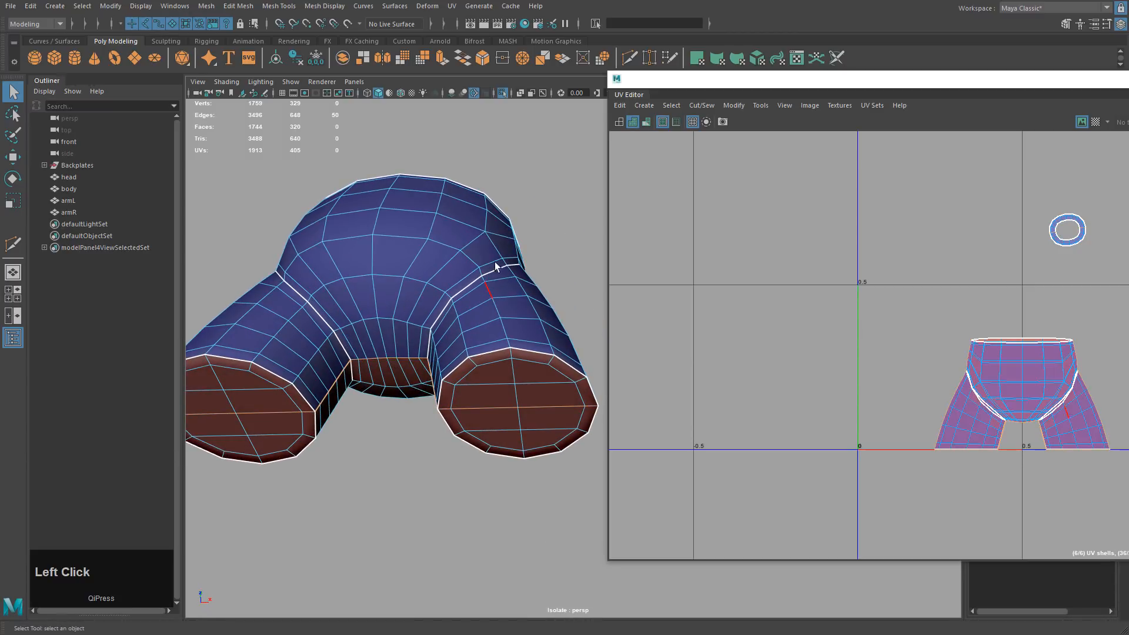
left_click_drag(495, 262, 491, 242, "alt")
left_click(391, 330)
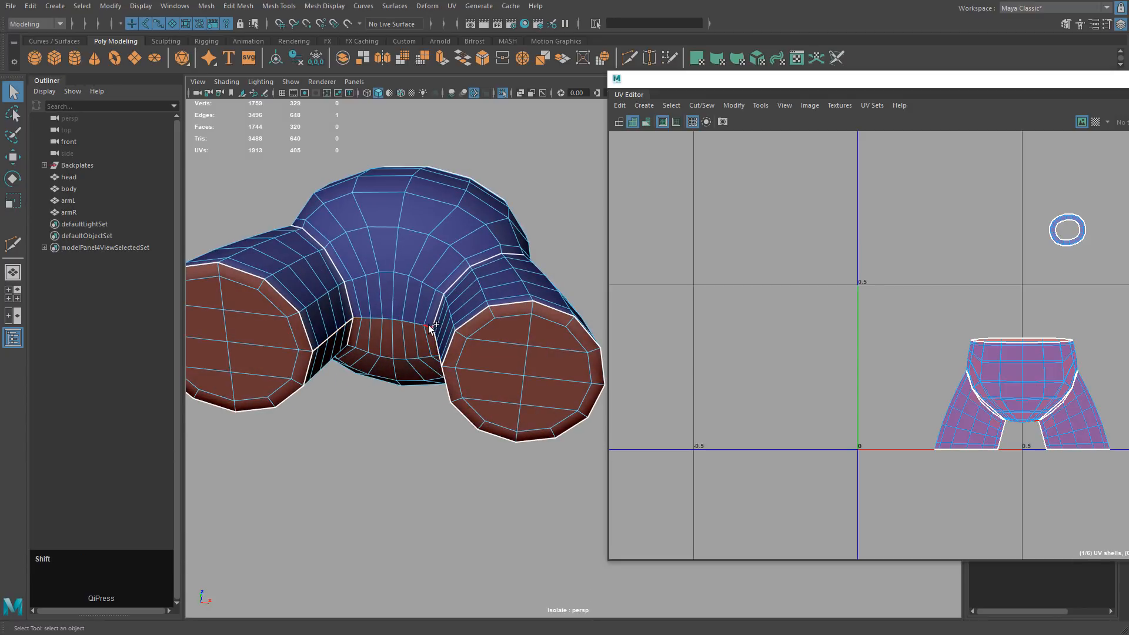
left_click_drag(479, 293, 371, 313, "alt")
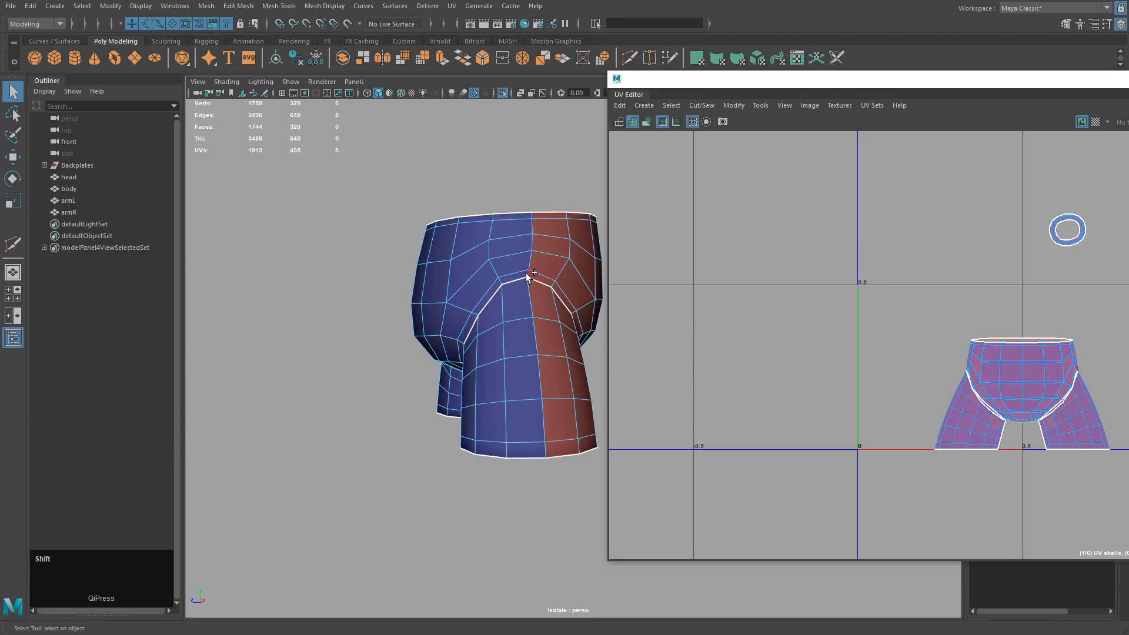
left_click(537, 223, "shift")
double_click(532, 214, "shift")
left_click_drag(431, 315, 628, 299, "alt")
left_click(365, 154, "shift")
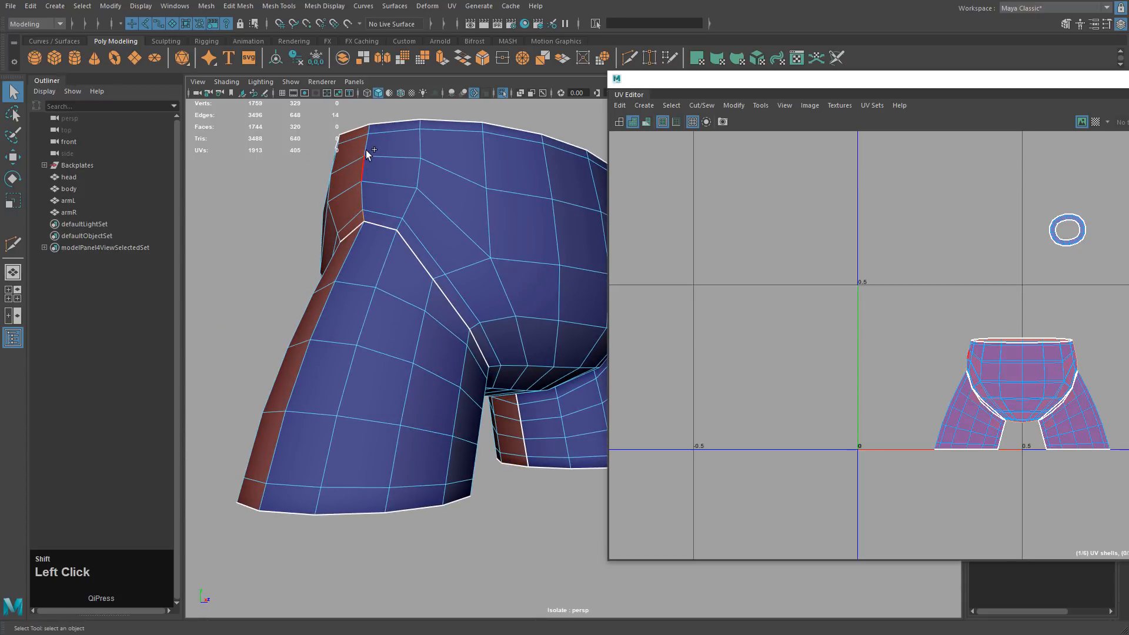
left_click(701, 105)
left_click(717, 180)
Switch to UV selection and select all UVs in the UV Editor.
middle_click_drag(730, 195, 909, 315, "alt")
right_click_drag(909, 316, 960, 315)
left_click_drag(908, 196, 1126, 470)
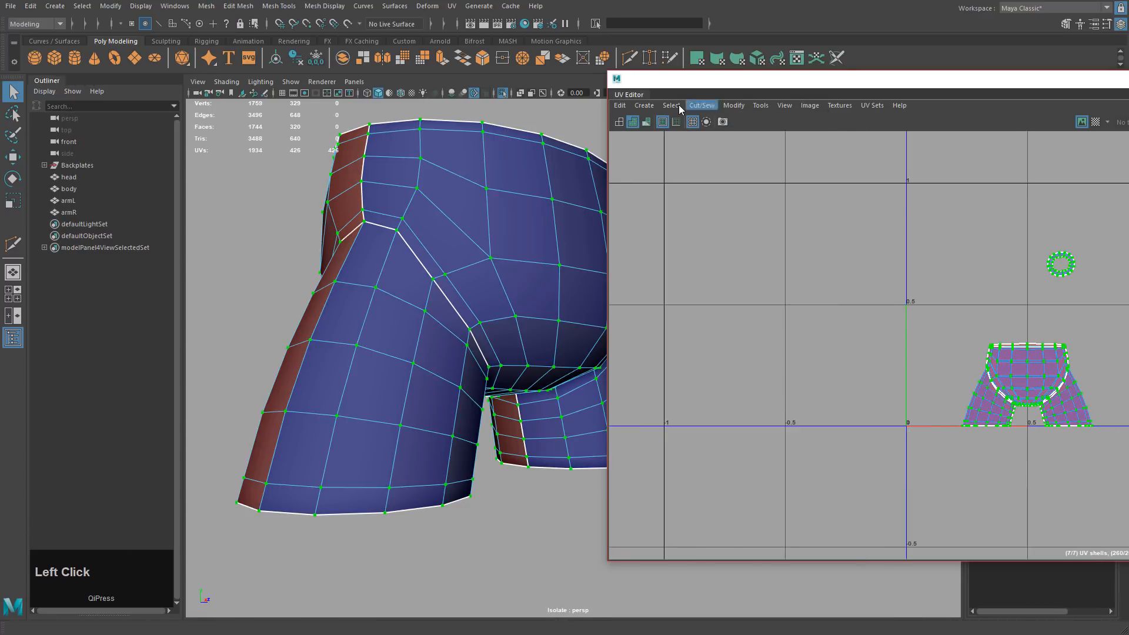
Unfold all seven UV shells and frame them in the UV view.
left_click(703, 106)
mouse_move(734, 105)
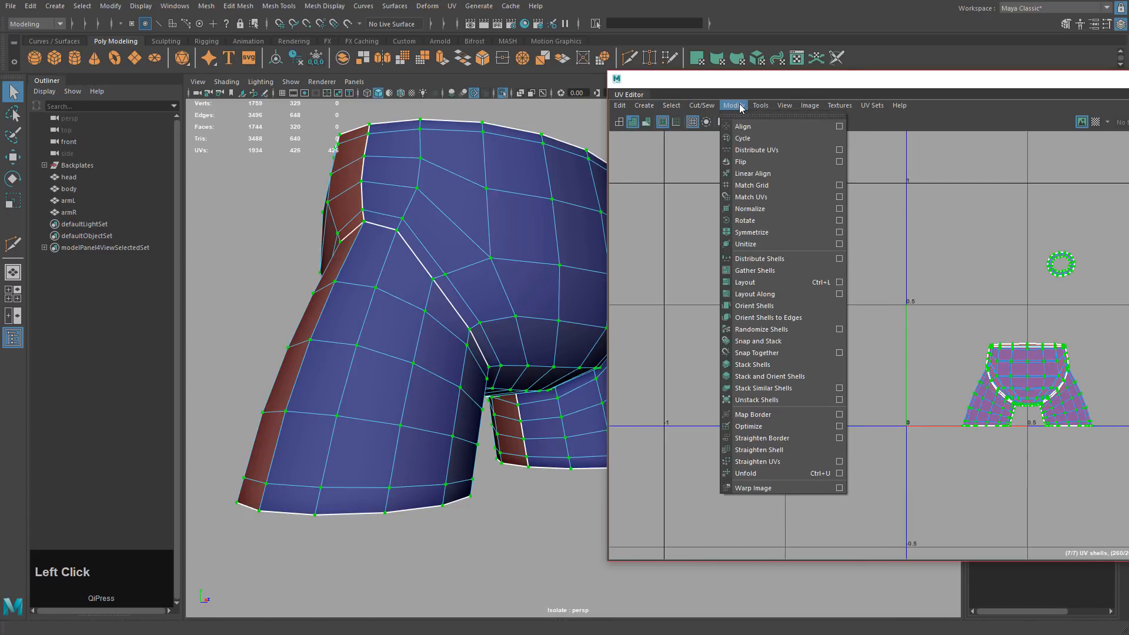
left_click(757, 477)
middle_click_drag(973, 387, 919, 368, "alt")
left_click(1031, 332)
left_click_drag(977, 386, 1077, 462, "alt")
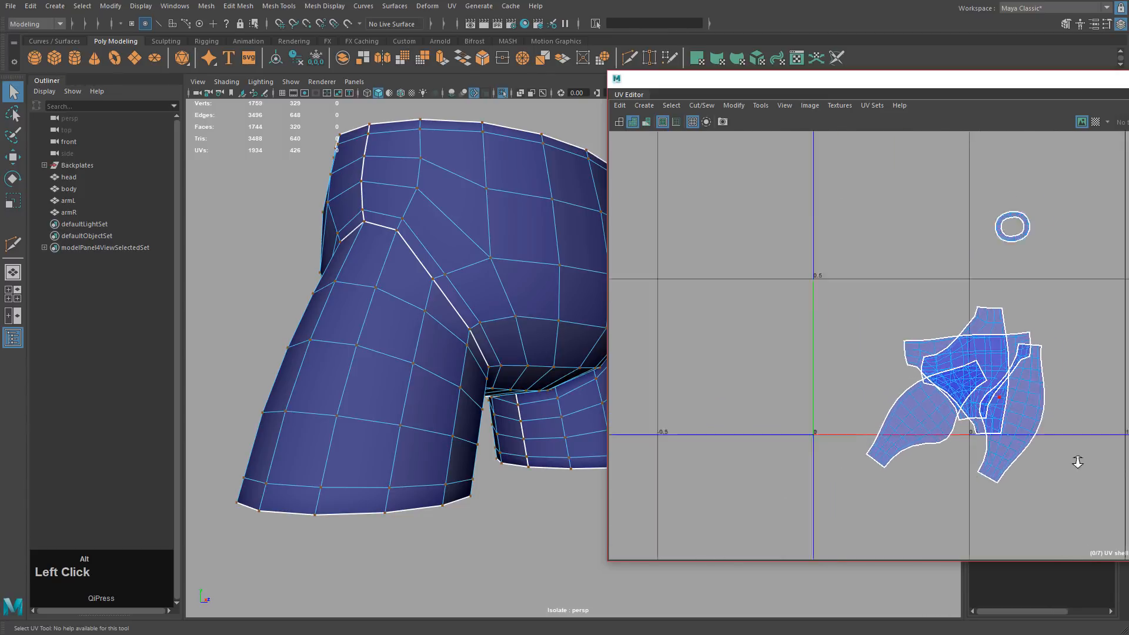
middle_click_drag(1078, 462, 938, 386, "alt")
Move the front shell up-left clear of the others and rotate it about 90° upright.
right_click(797, 279, "ctrl")
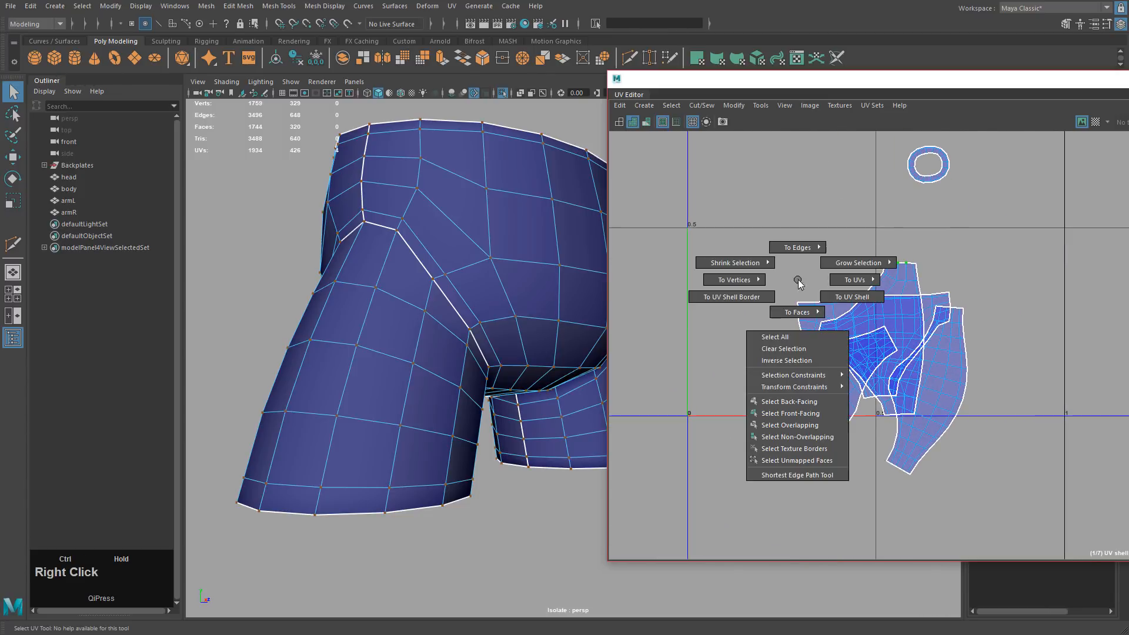
right_click_drag(797, 280, 841, 295, "ctrl")
key("w")
middle_click_drag(911, 363, 850, 240)
left_click_drag(500, 277, 579, 306, "alt")
right_click_drag(579, 306, 532, 284, "alt")
middle_click_drag(532, 283, 391, 265, "alt")
middle_click_drag(791, 232, 795, 284, "alt")
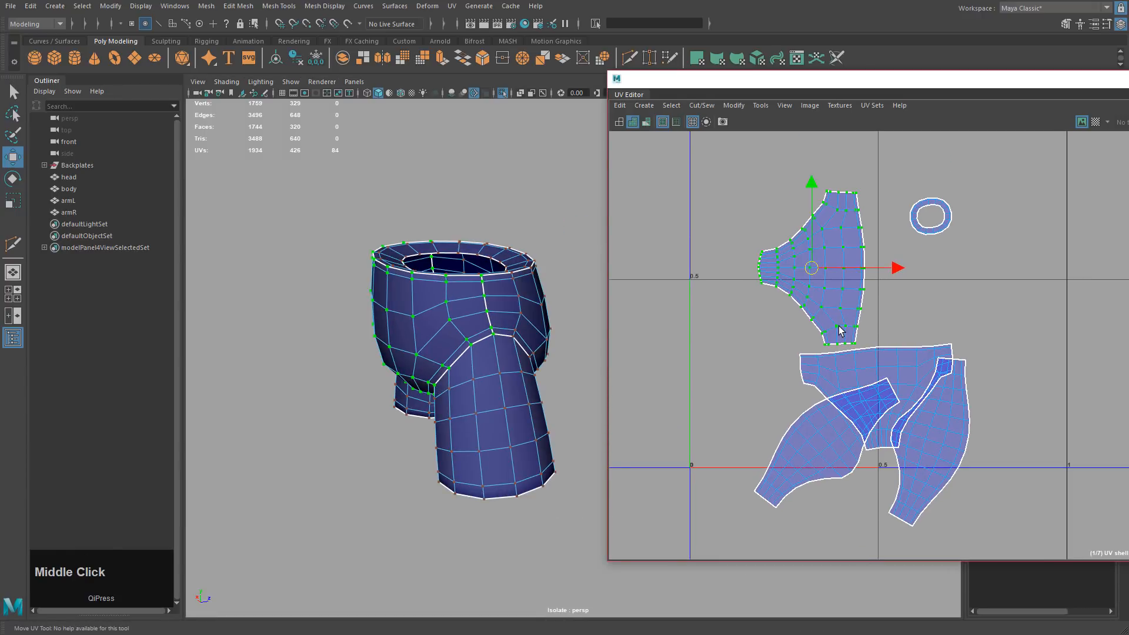
key("e")
left_click_drag(841, 346, 944, 222)
Move the back shell up-right beside the rim ring and rotate it level.
key("w")
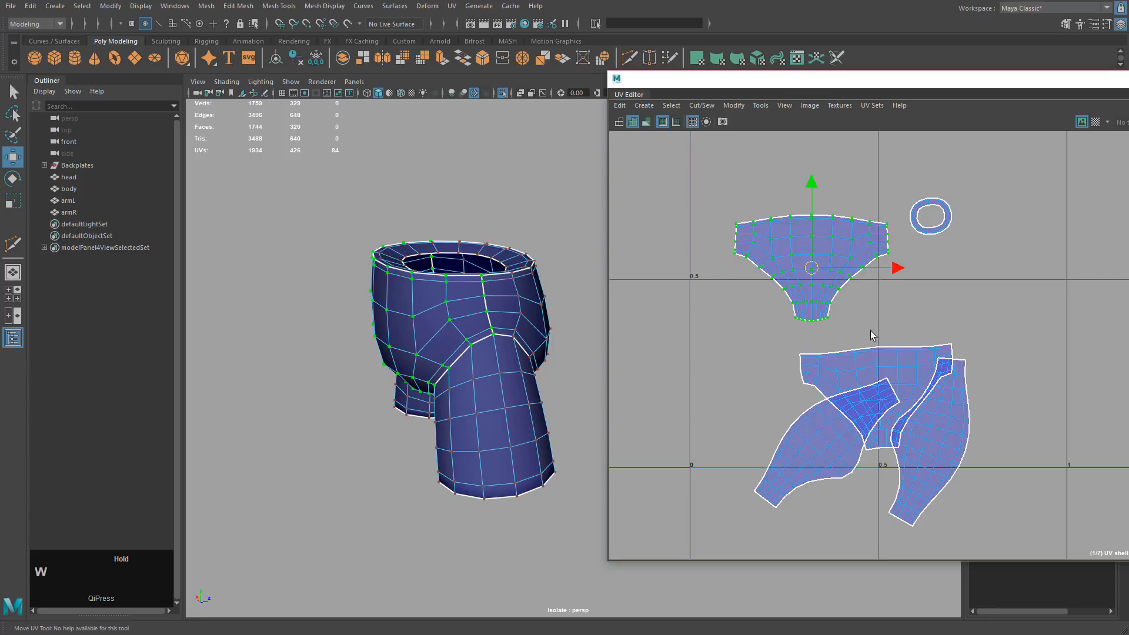
left_click_drag(823, 370, 824, 371)
right_click_drag(717, 379, 775, 386, "ctrl")
key("w")
middle_click_drag(781, 404, 945, 312)
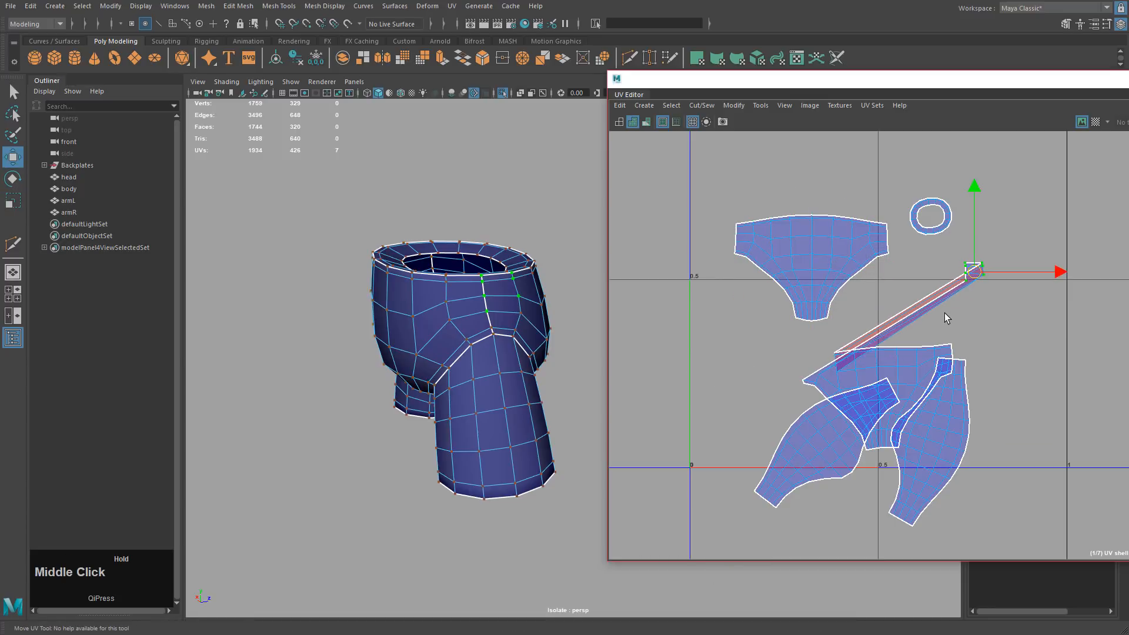
key("ctrl+z")
right_click_drag(937, 305, 972, 318, "ctrl")
middle_click_drag(988, 407, 1128, 295)
key("e")
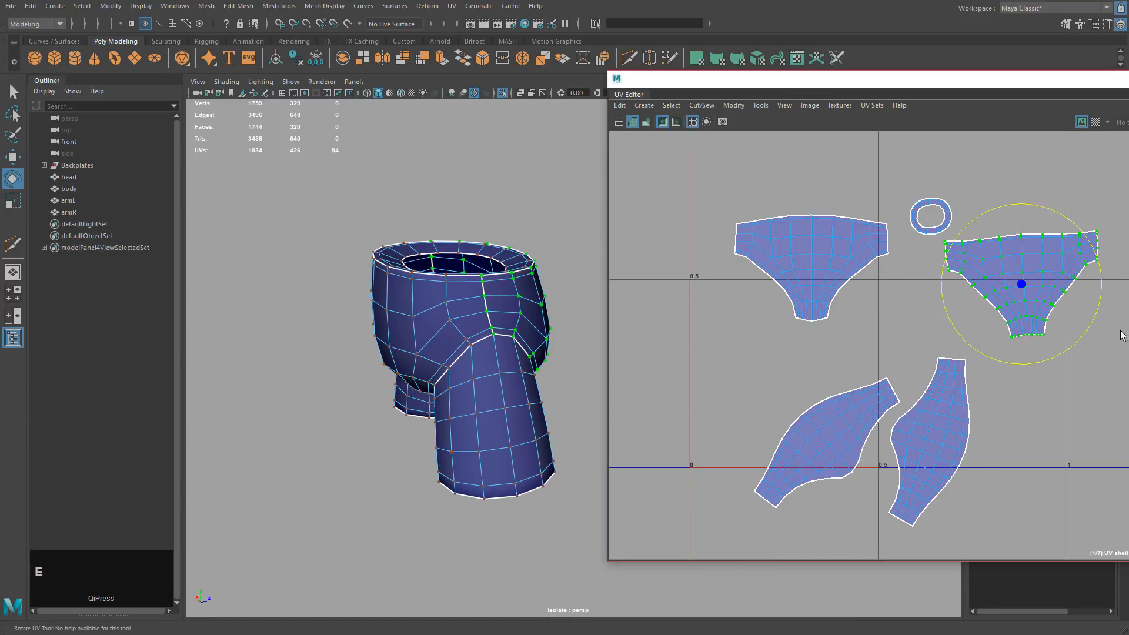
left_click_drag(1093, 320, 1091, 326)
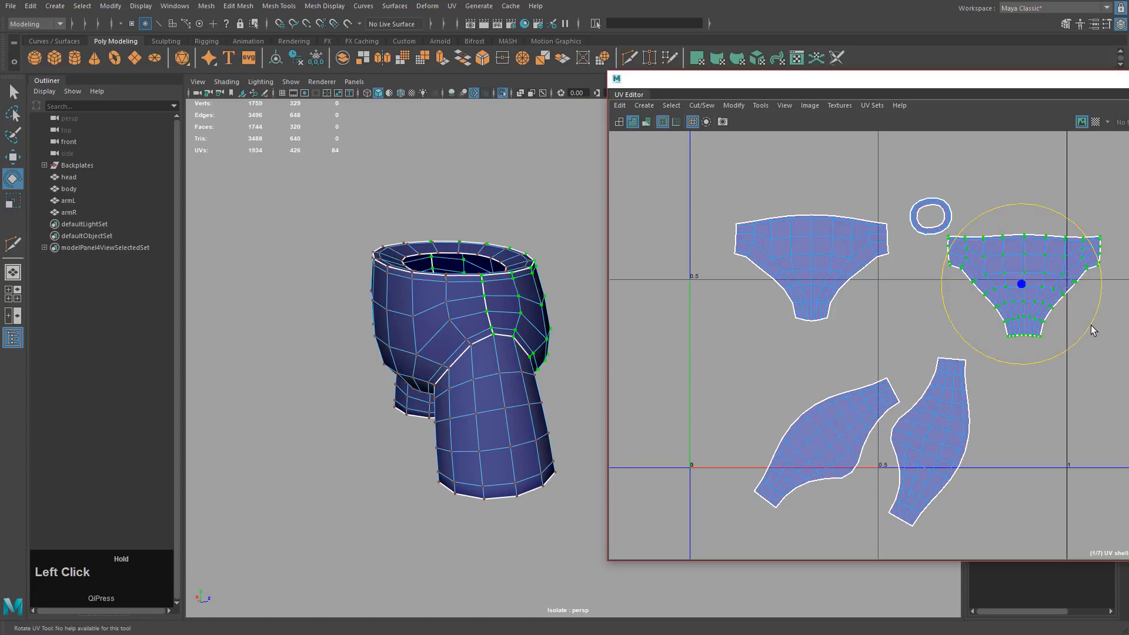
Move one leg shell to the right and rotate it to lie horizontal.
key("w")
left_click_drag(929, 345, 968, 388)
right_click_drag(930, 429, 950, 423, "ctrl")
key("e")
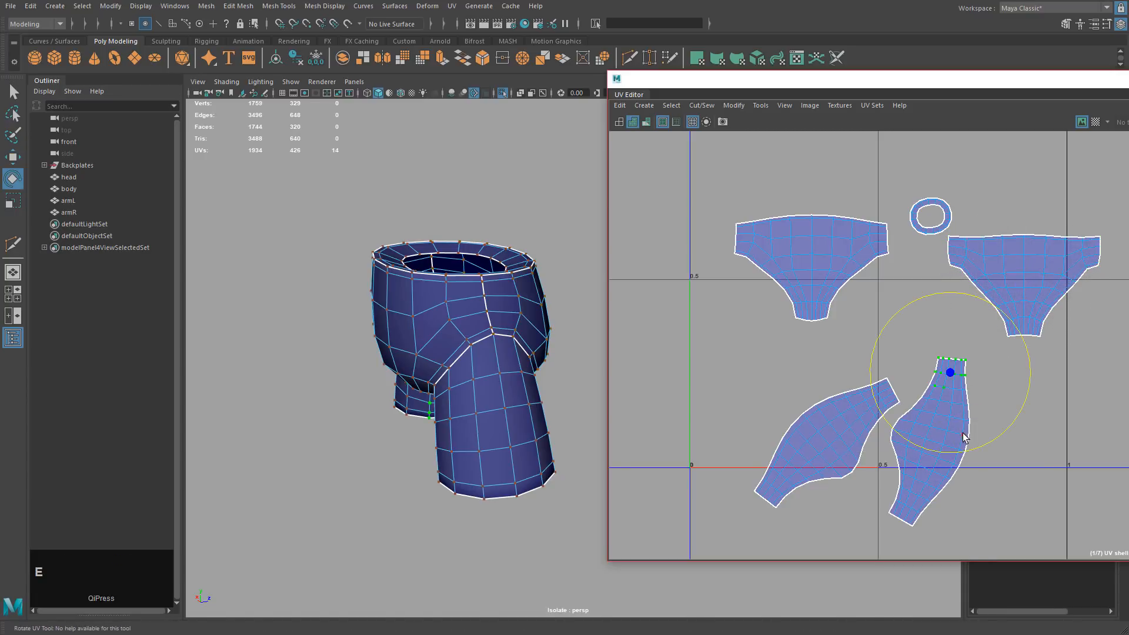
right_click_drag(1046, 463, 1101, 481, "ctrl")
left_click_drag(517, 376, 405, 378, "alt")
middle_click_drag(406, 378, 518, 393, "alt")
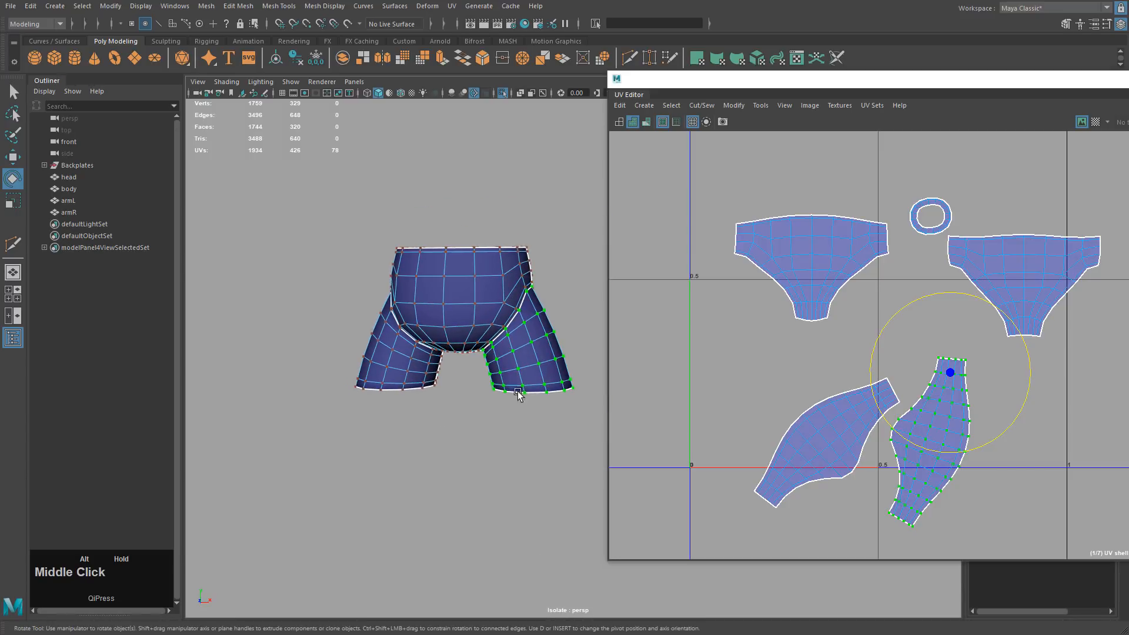
key("w")
middle_click_drag(873, 481, 992, 473)
key("e")
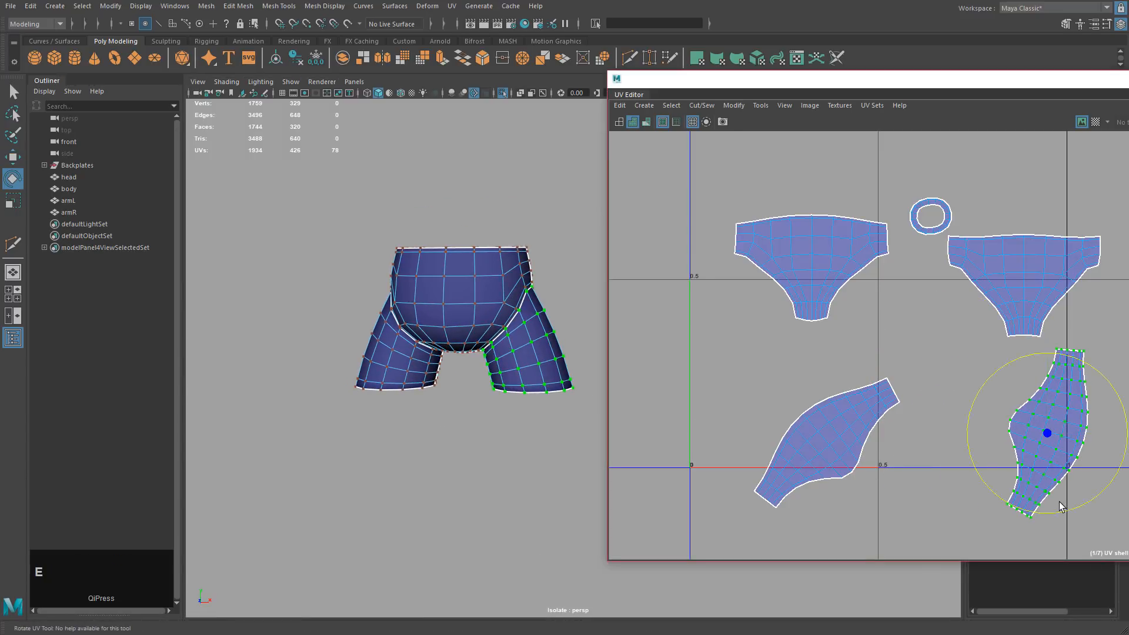
left_click_drag(1061, 509, 970, 447)
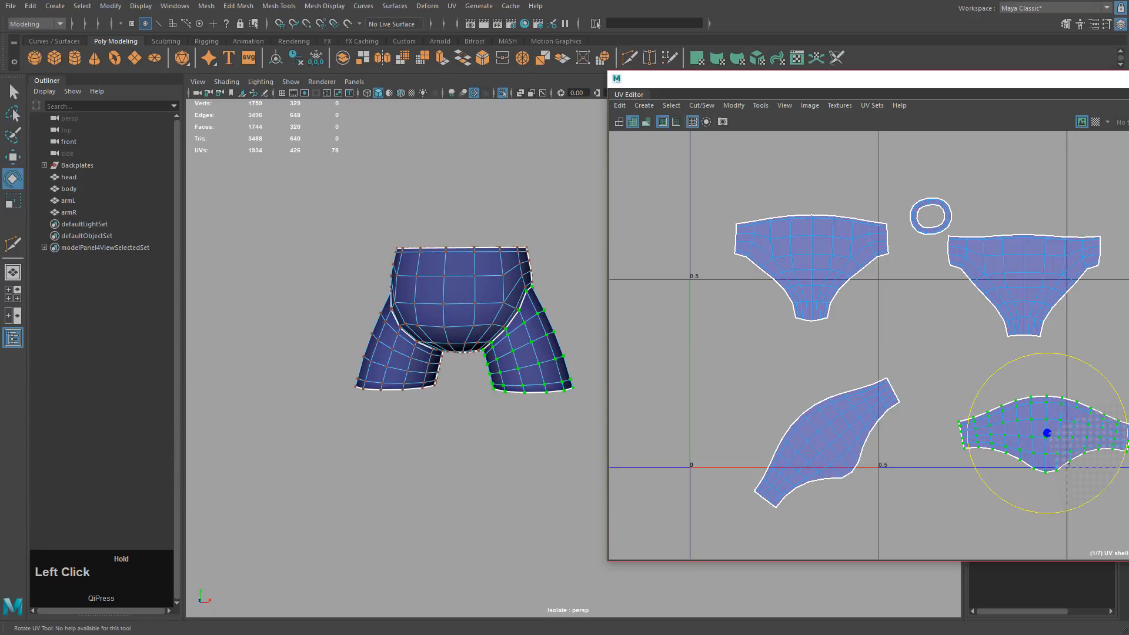
Rotate the left leg shell to horizontal and select the stacked collapsed UVs.
left_click_drag(885, 502, 939, 517)
key("e")
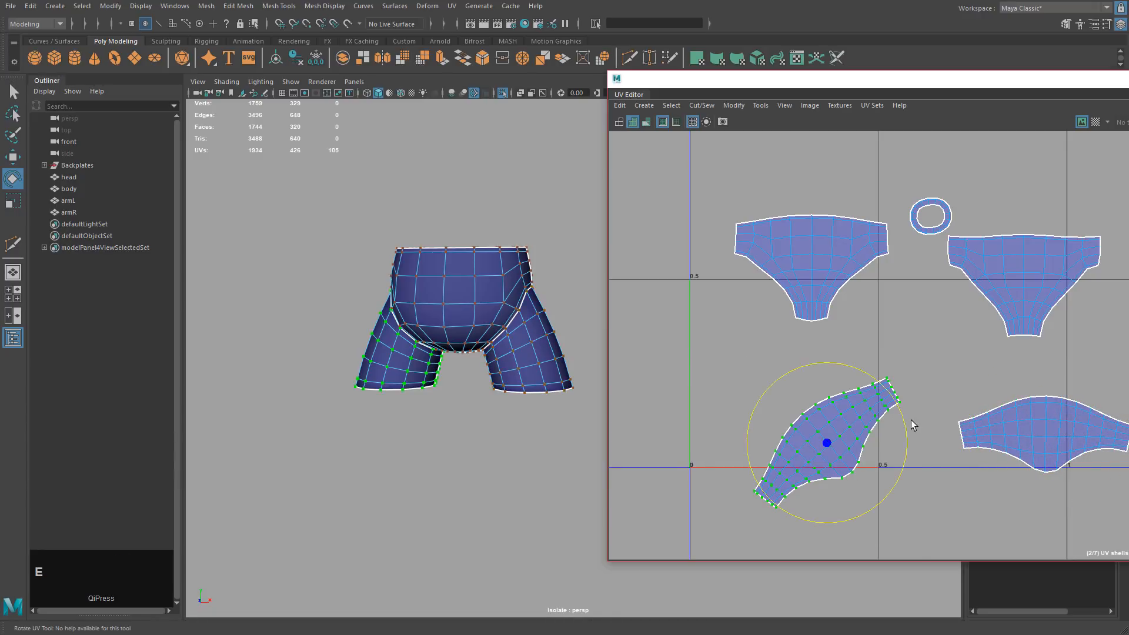
left_click_drag(904, 421, 715, 386)
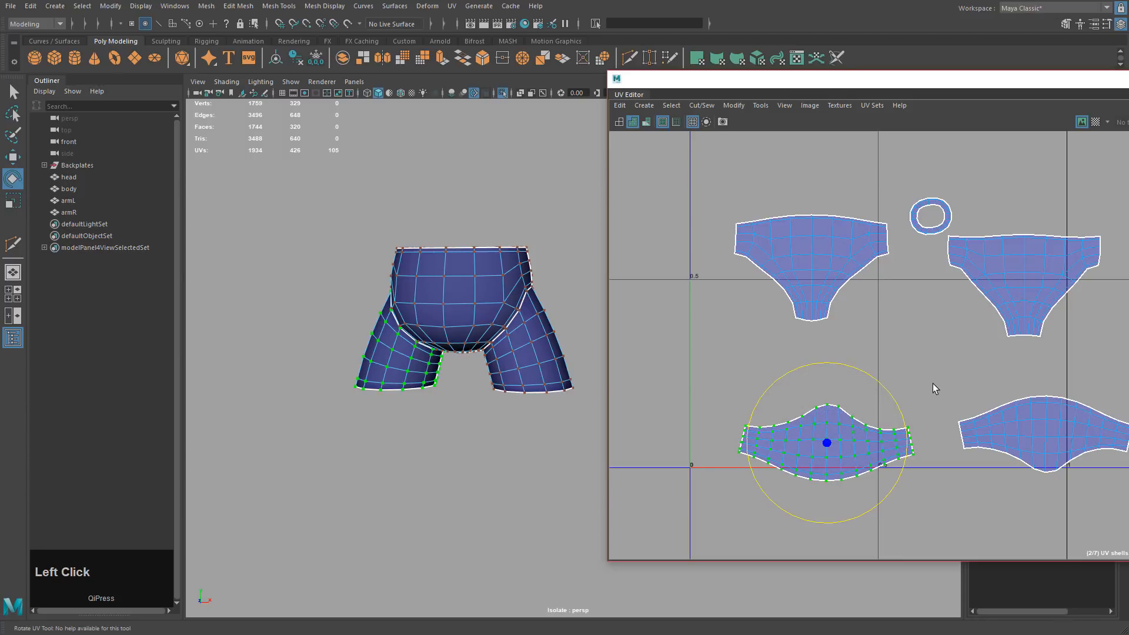
left_click_drag(932, 390, 1068, 457)
left_click(941, 467, "ctrl")
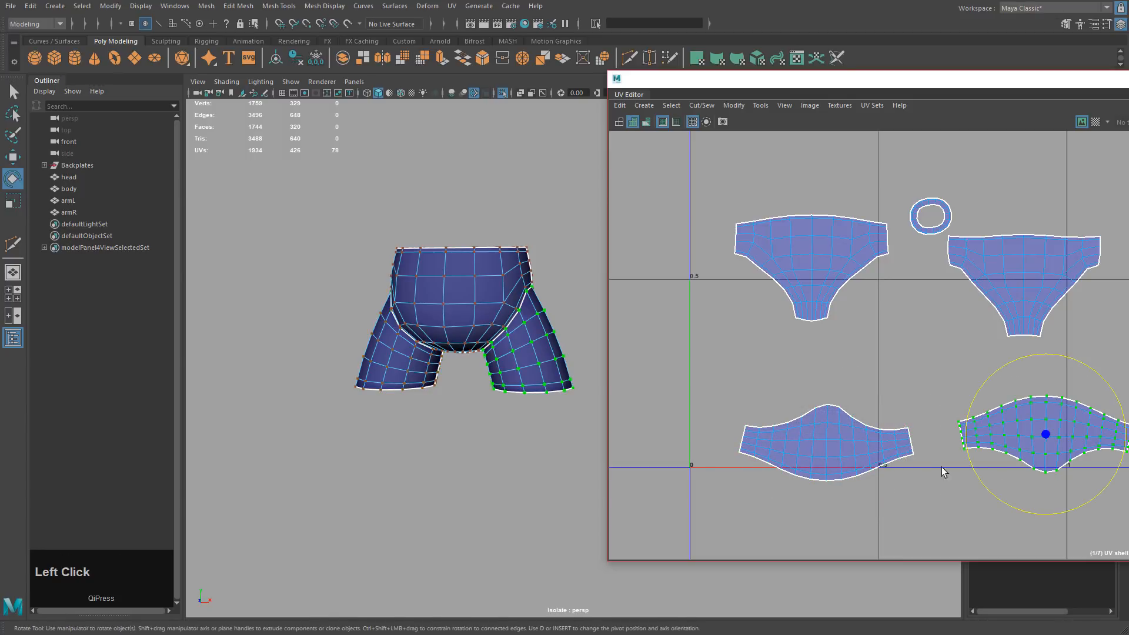
left_click_drag(940, 465, 966, 491)
key("w")
left_click_drag(555, 439, 497, 394, "alt")
right_click_drag(497, 395, 613, 420)
Adjust the right leg shell's rotation and move it up and to the right.
left_click(1033, 420)
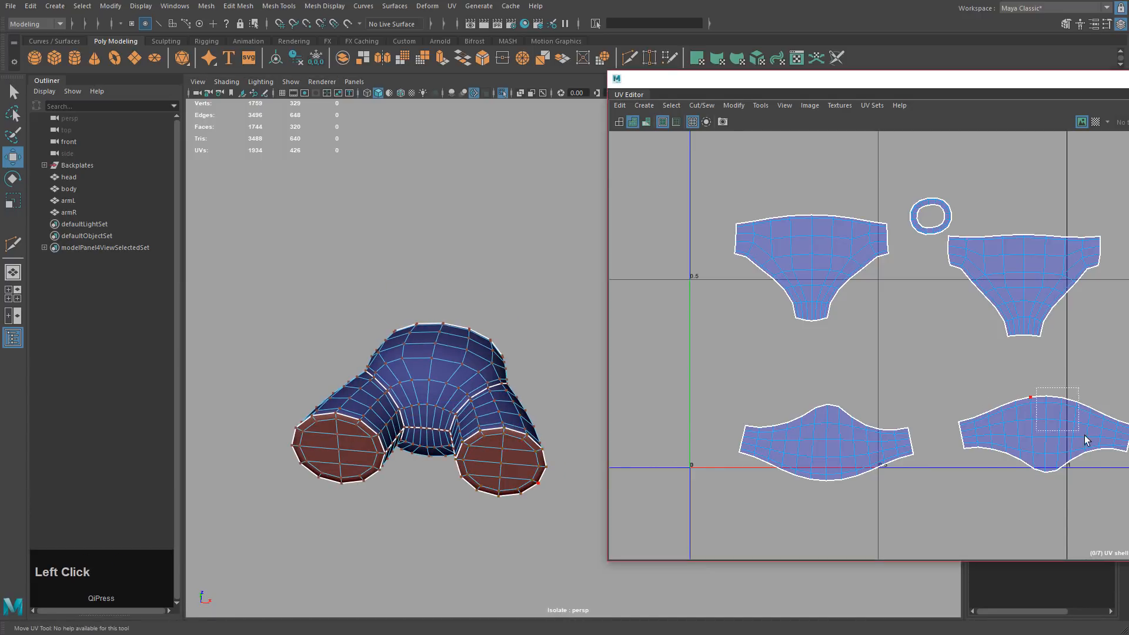
right_click_drag(993, 462, 1044, 490)
key("e")
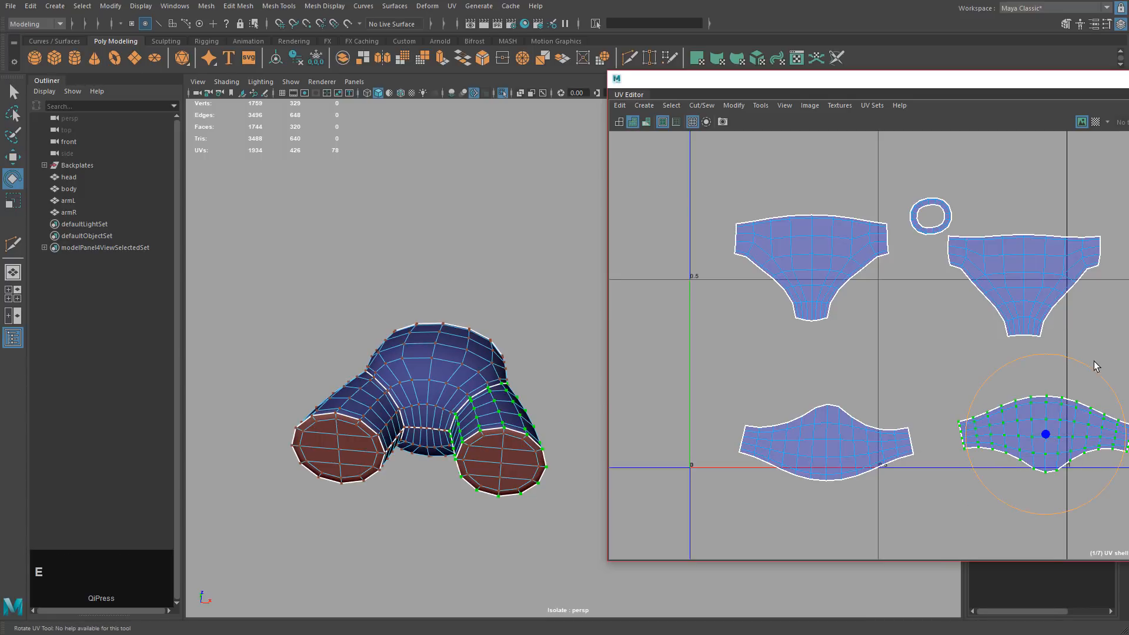
left_click_drag(1095, 364, 1004, 513)
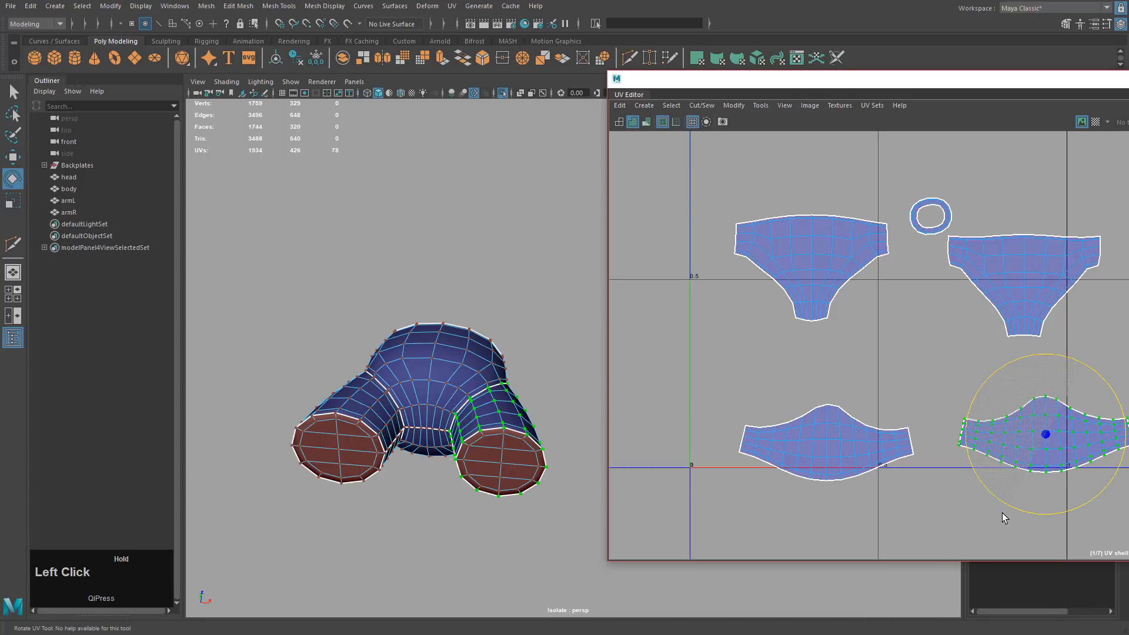
key("w")
middle_click_drag(1006, 513, 1095, 435)
left_click_drag(790, 397, 871, 433)
Move the left leg shell up and right, then select the two collapsed end-cap shells.
right_click_drag(782, 464, 791, 454, "ctrl")
middle_click_drag(832, 448, 831, 364, "shift")
key("ctrl+z")
right_click_drag(786, 447, 834, 468, "ctrl")
middle_click_drag(840, 499, 871, 420)
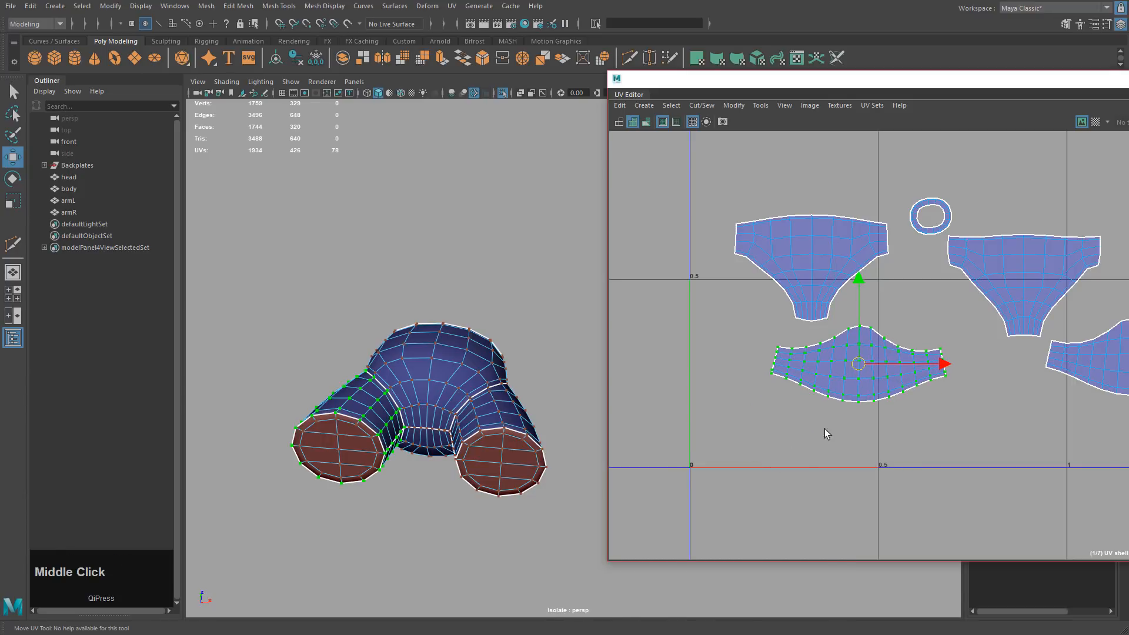
left_click_drag(708, 417, 1112, 559)
Browse the Cut/Sew and Modify menus, turn the end caps toward the camera, and open the UV menu.
left_click(709, 105)
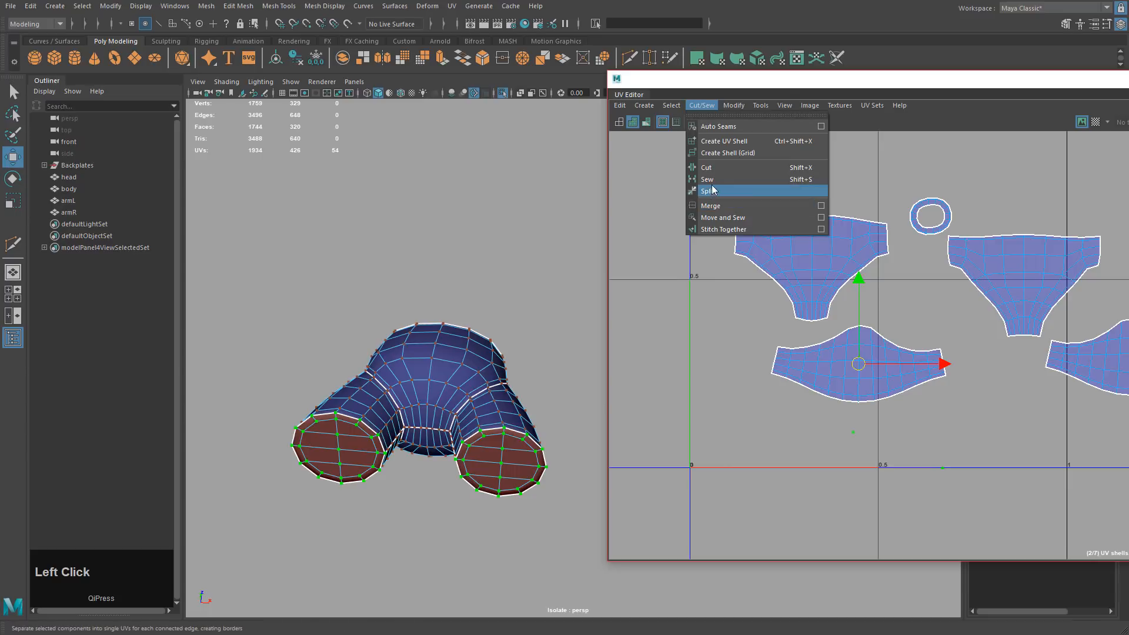
mouse_move(733, 105)
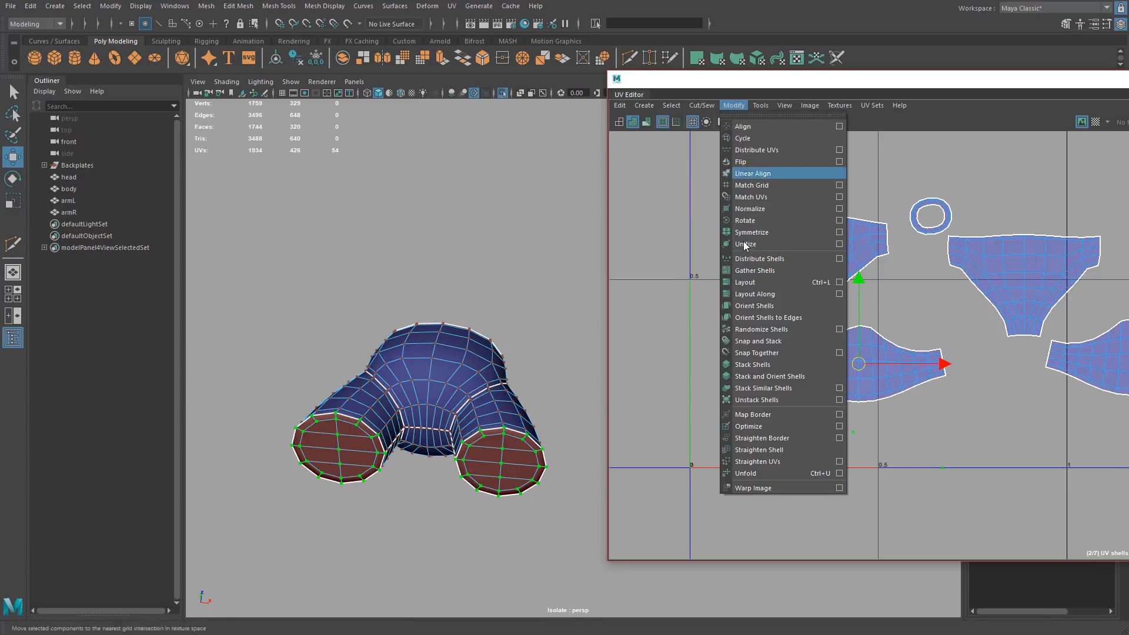
left_click(752, 473)
left_click_drag(472, 401, 496, 416, "alt")
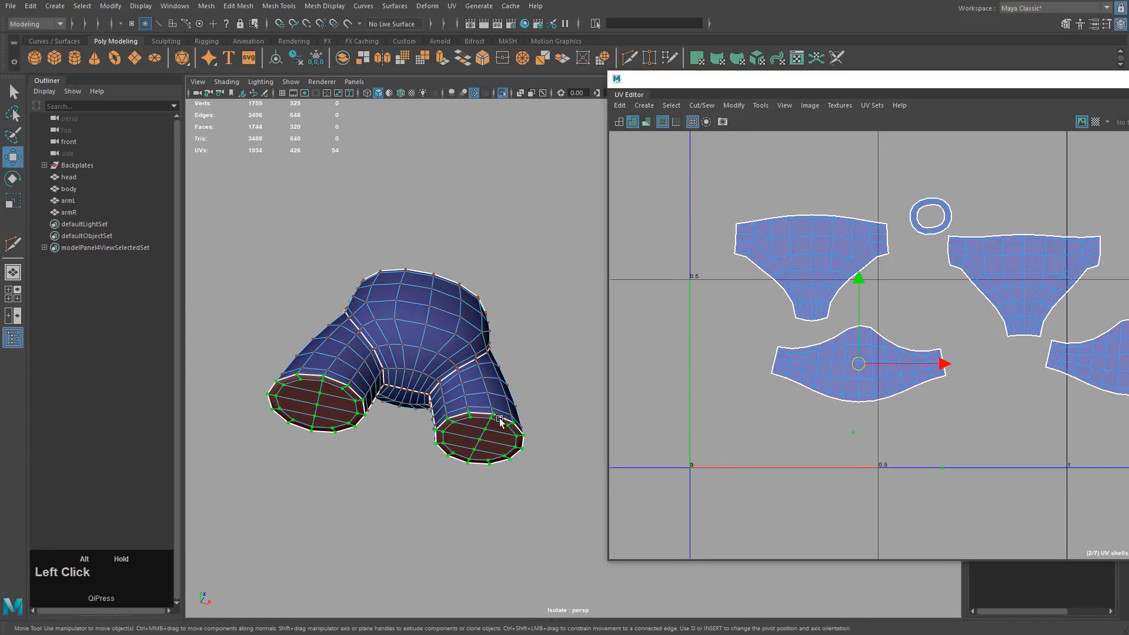
right_click_drag(456, 405, 638, 468, "alt")
middle_click_drag(422, 428, 523, 386, "alt")
left_click_drag(523, 389, 499, 372, "alt")
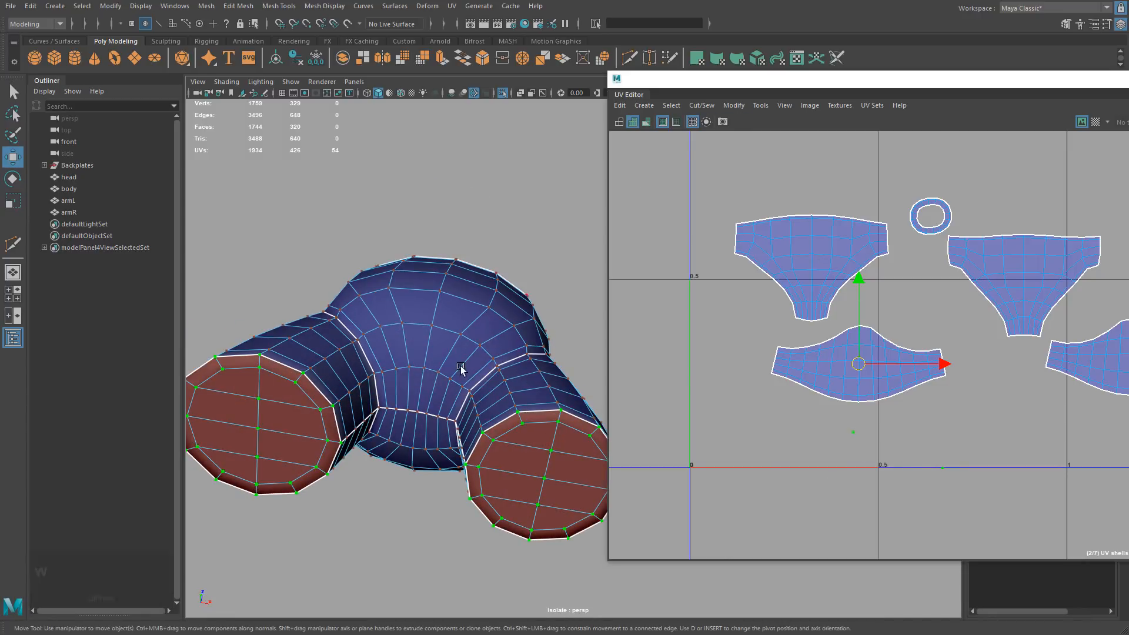
left_click(733, 106)
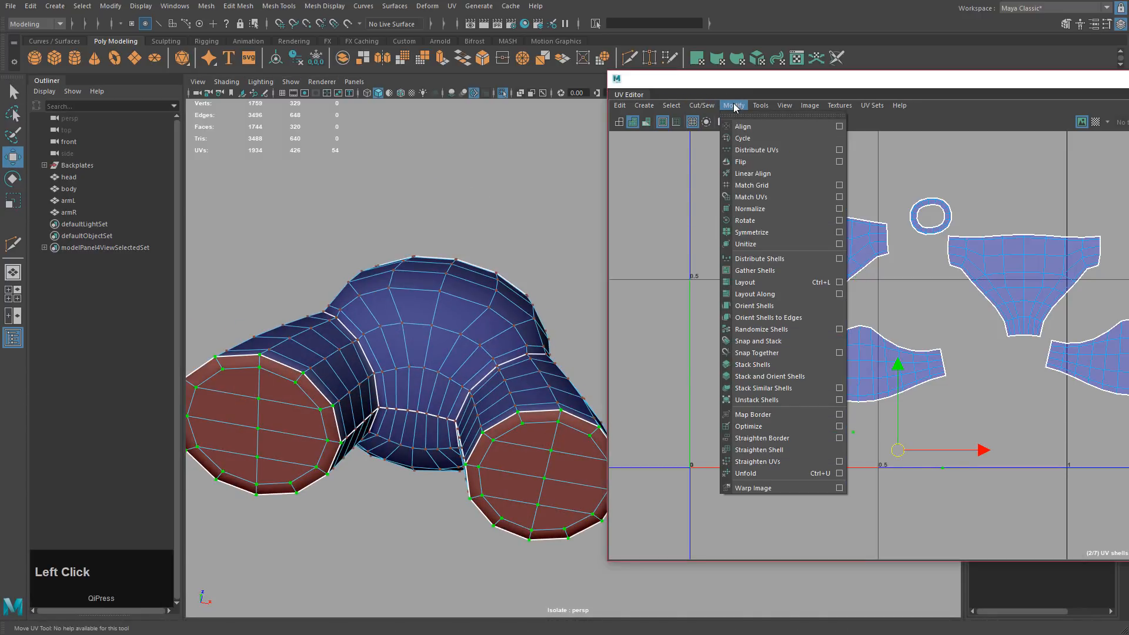
left_click(732, 105)
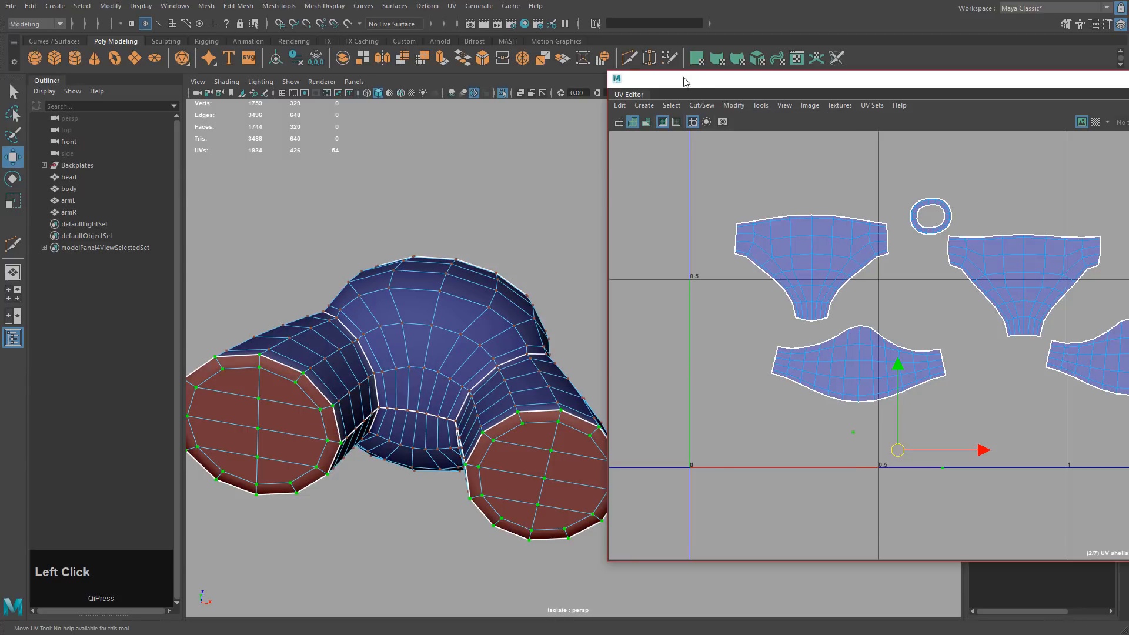
left_click(452, 7)
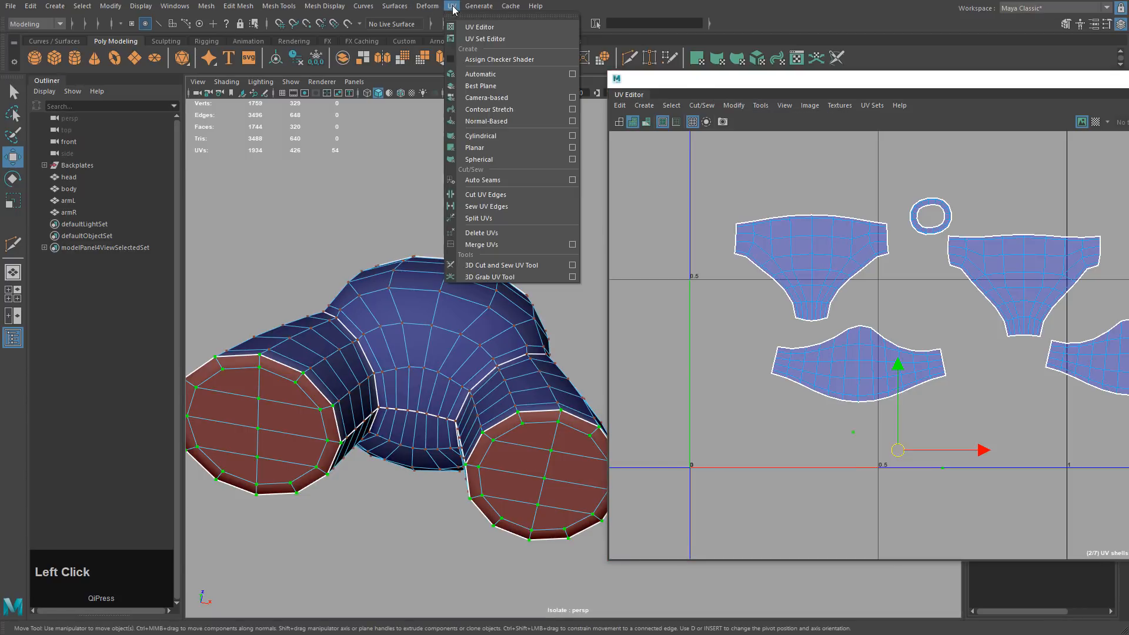
Apply a planar mapping to the end caps and zoom out to see the whole UV grid.
left_click(572, 148)
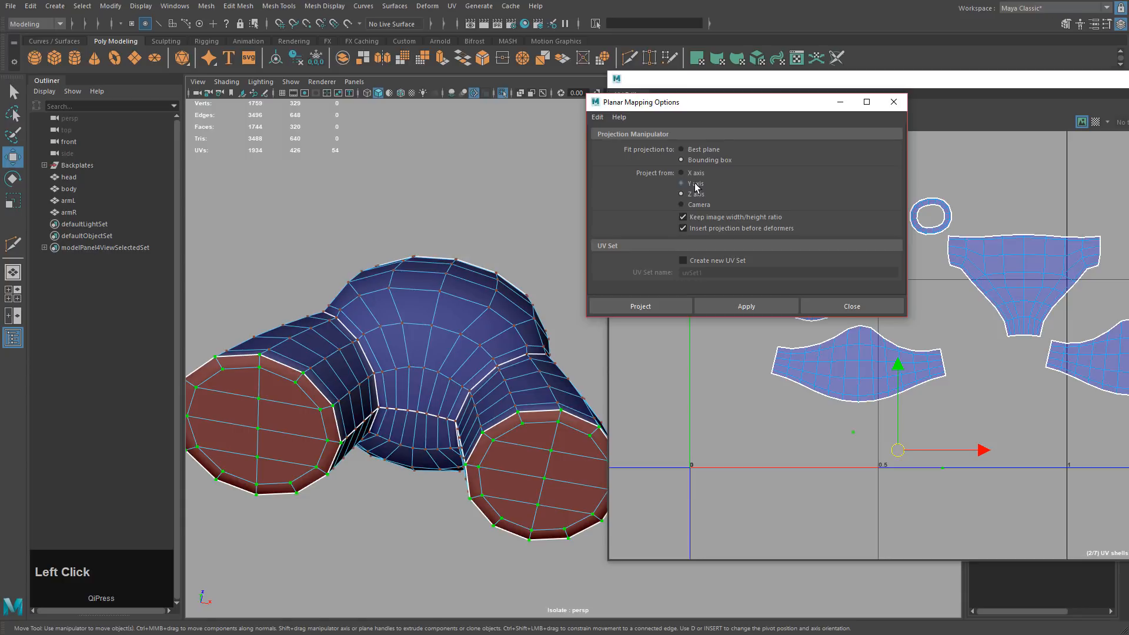
left_click(732, 306)
scroll(1011, 432, "down", 2)
middle_click_drag(841, 391, 907, 468, "alt")
scroll(823, 379, "down", 3)
left_click_drag(907, 468, 659, 341, "alt")
Convert the cap selection to faces and planar-project the end-cap faces.
middle_click_drag(899, 371, 1001, 348, "alt")
key("w")
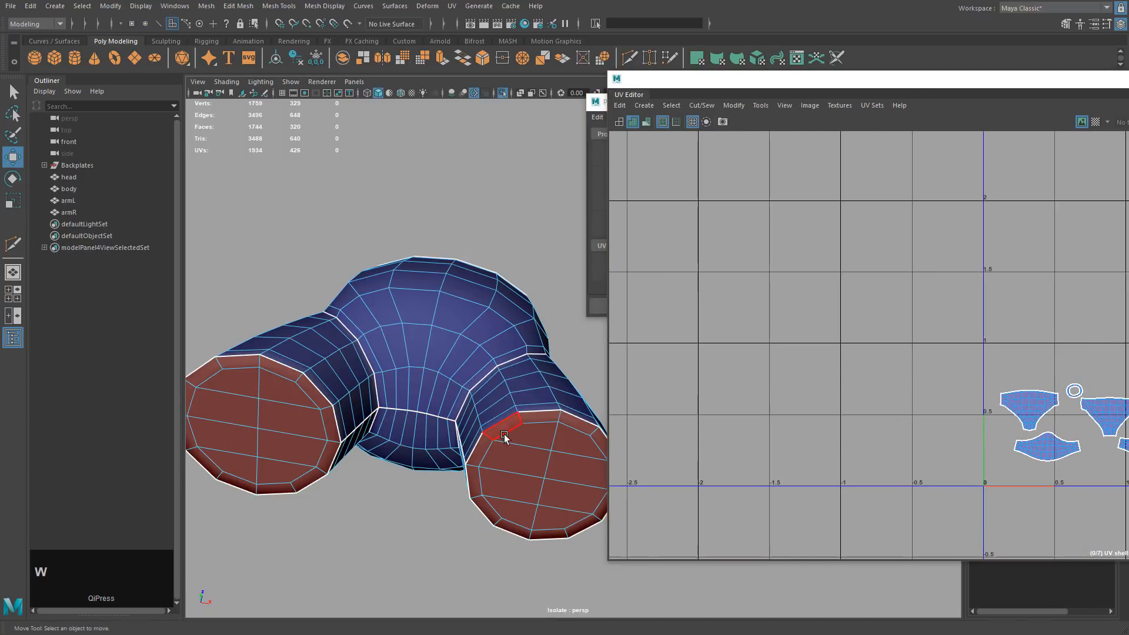
right_click(521, 435)
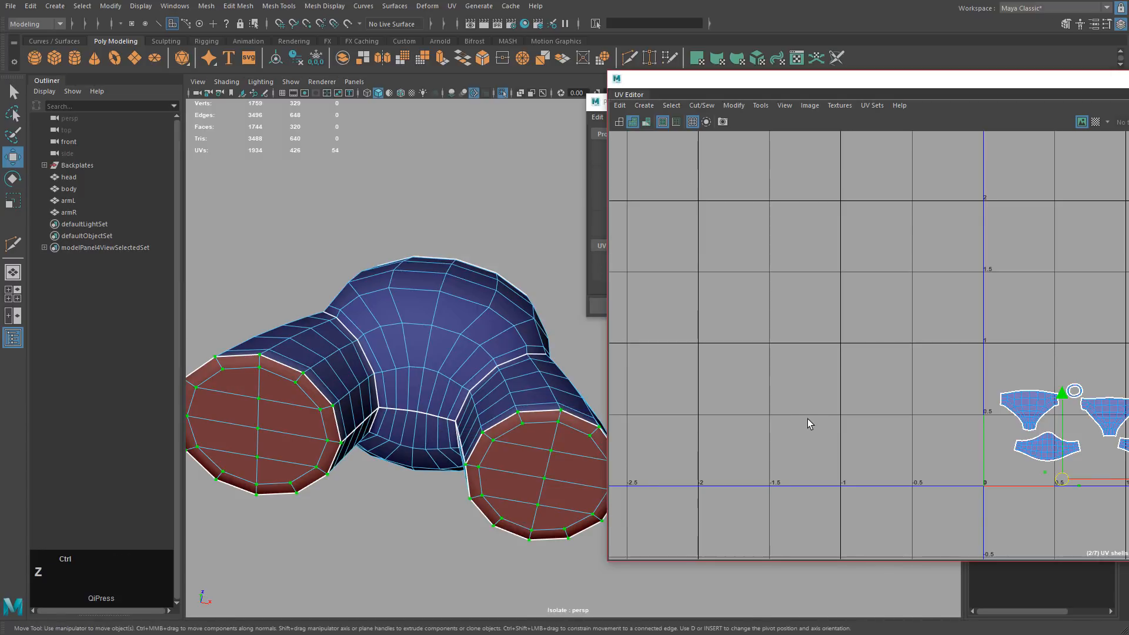
right_click(790, 326, "ctrl")
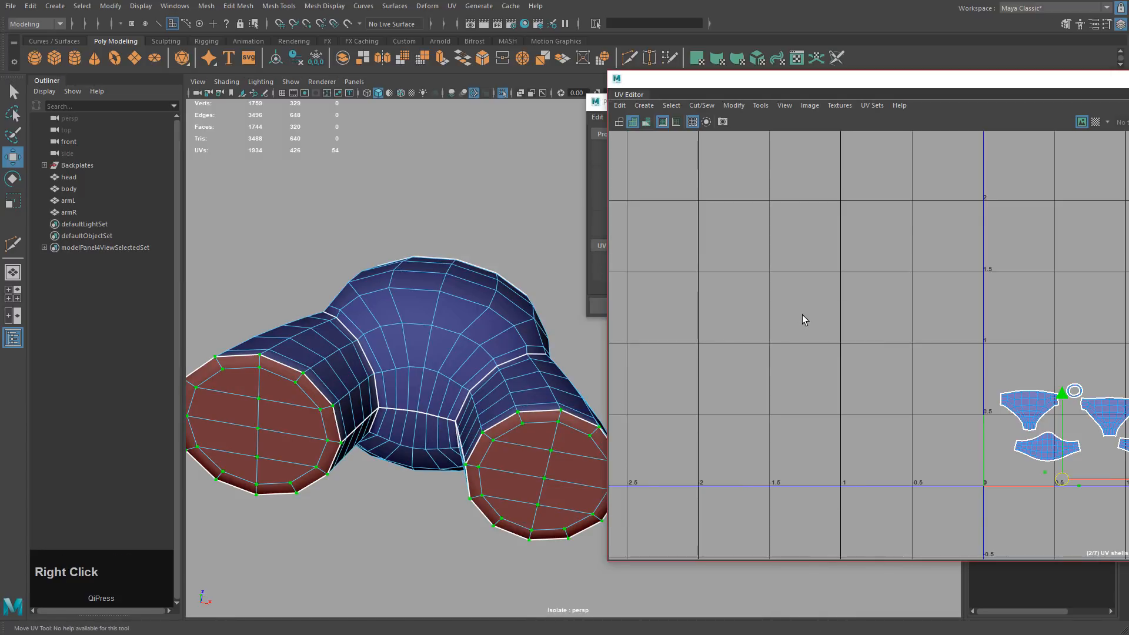
right_click_drag(817, 254, 820, 326, "ctrl")
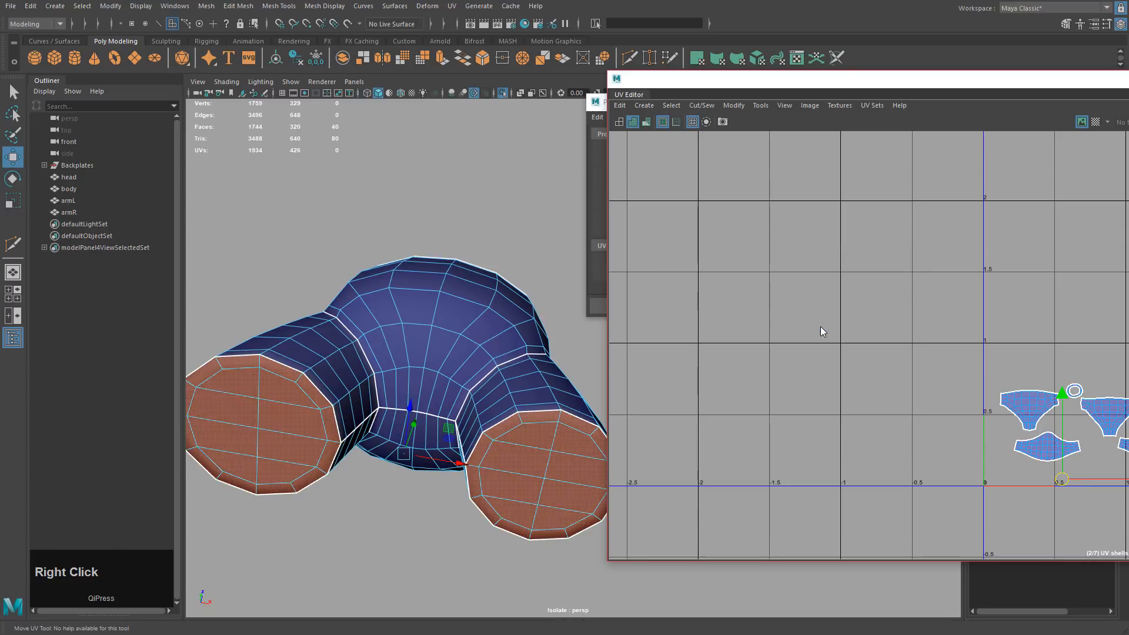
left_click(701, 105)
left_click(451, 6)
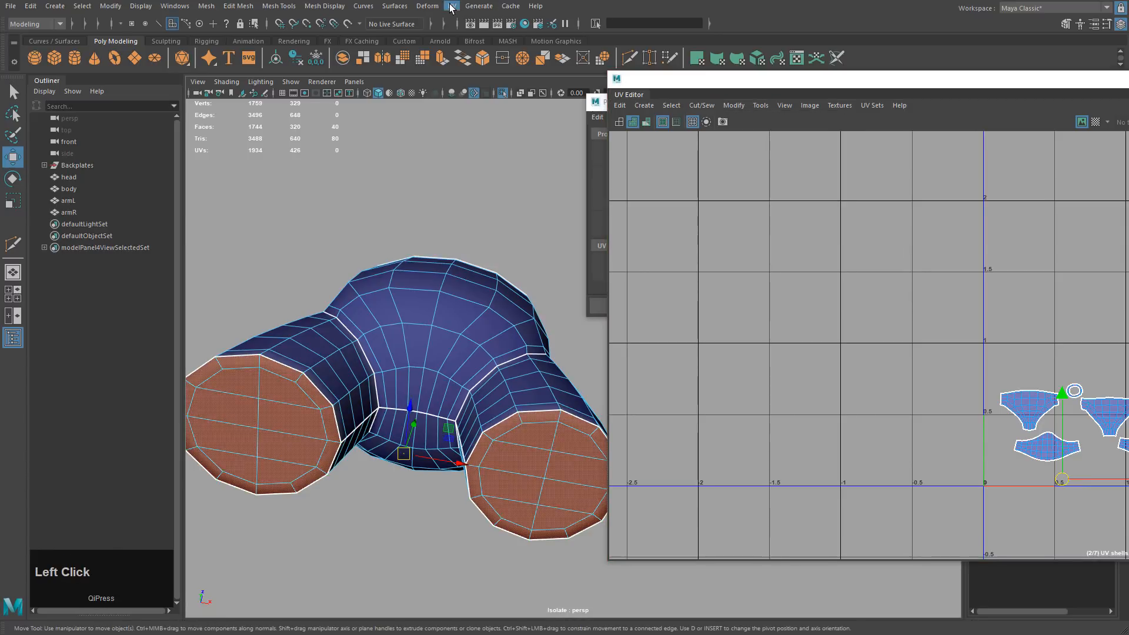
left_click(476, 147)
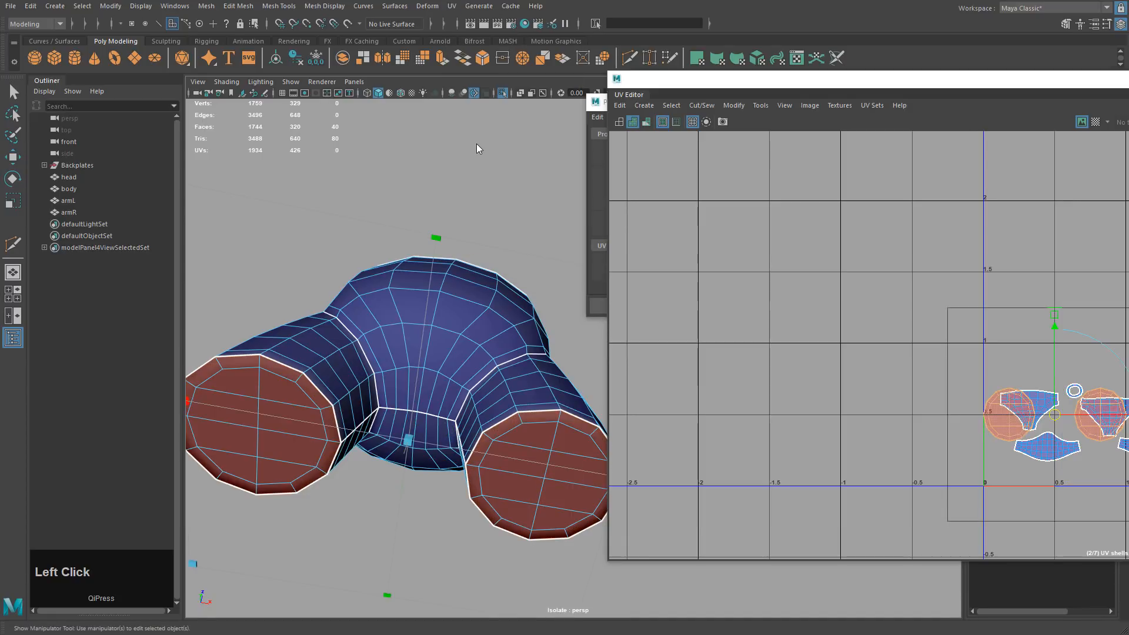
Convert to cap UVs and move both circular shells above the body shells.
right_click_drag(711, 354, 818, 358, "ctrl")
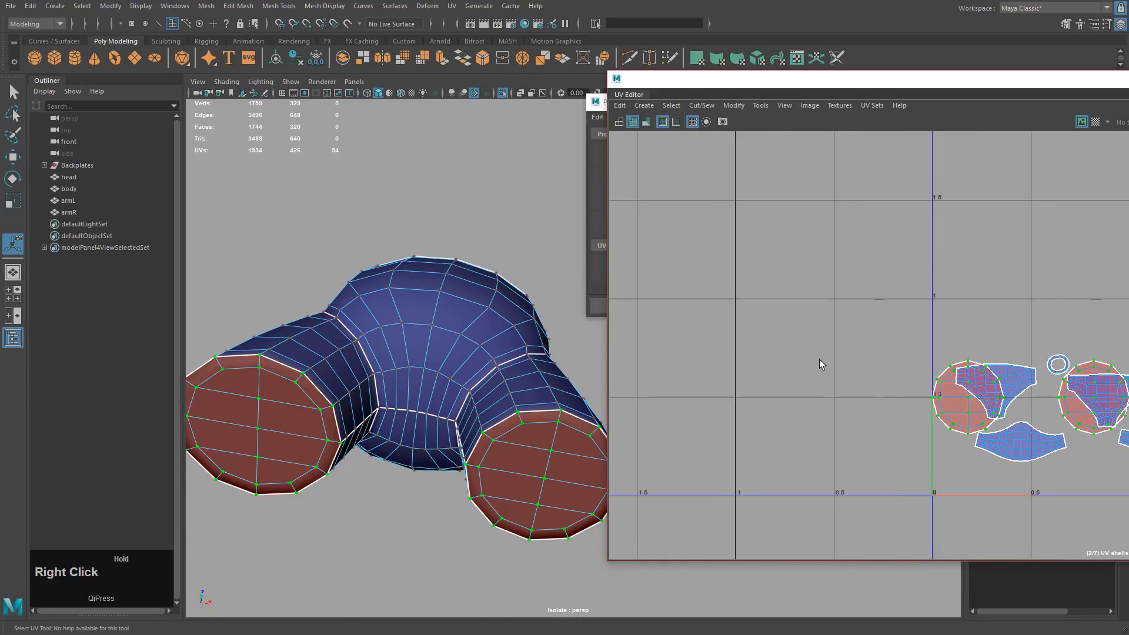
key("w")
middle_click_drag(947, 372, 843, 260)
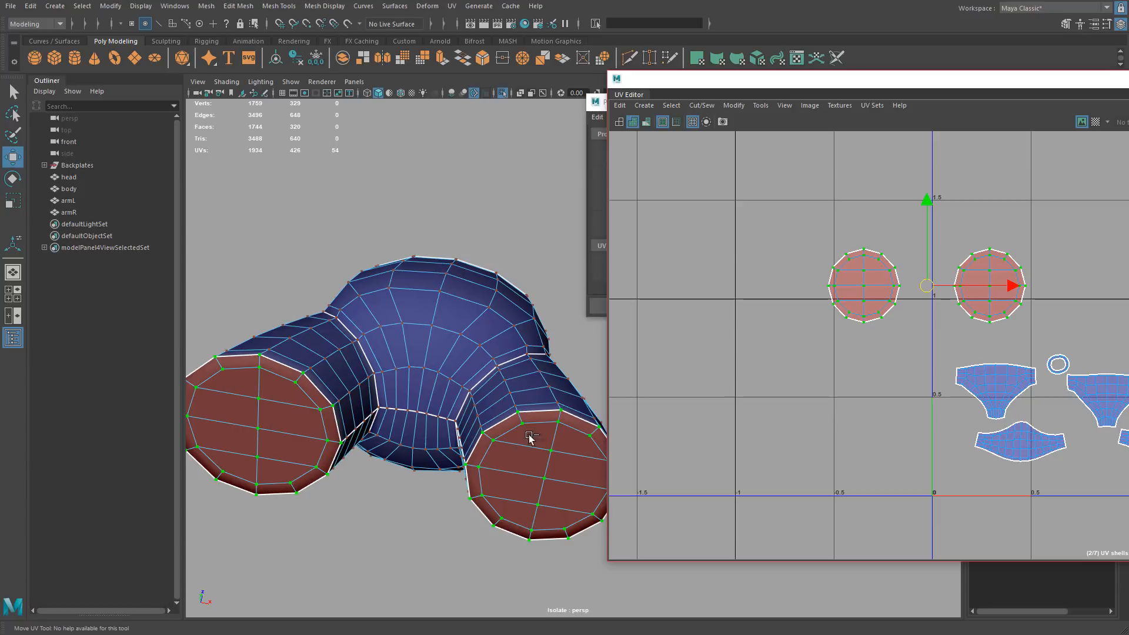
left_click_drag(546, 454, 513, 474, "alt")
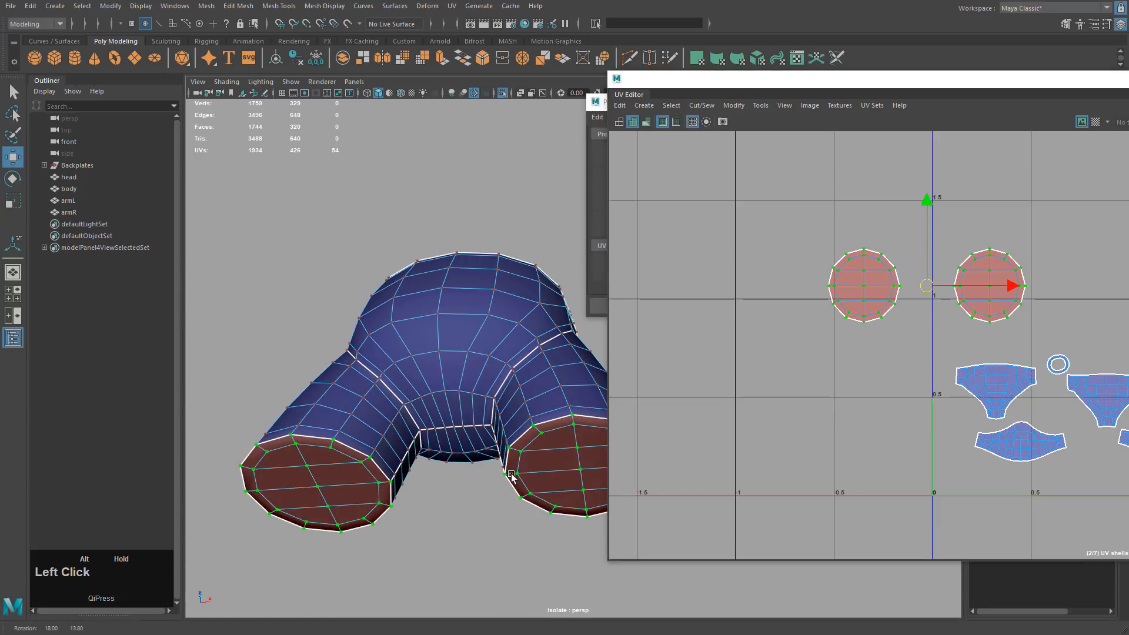
left_click(1128, 501)
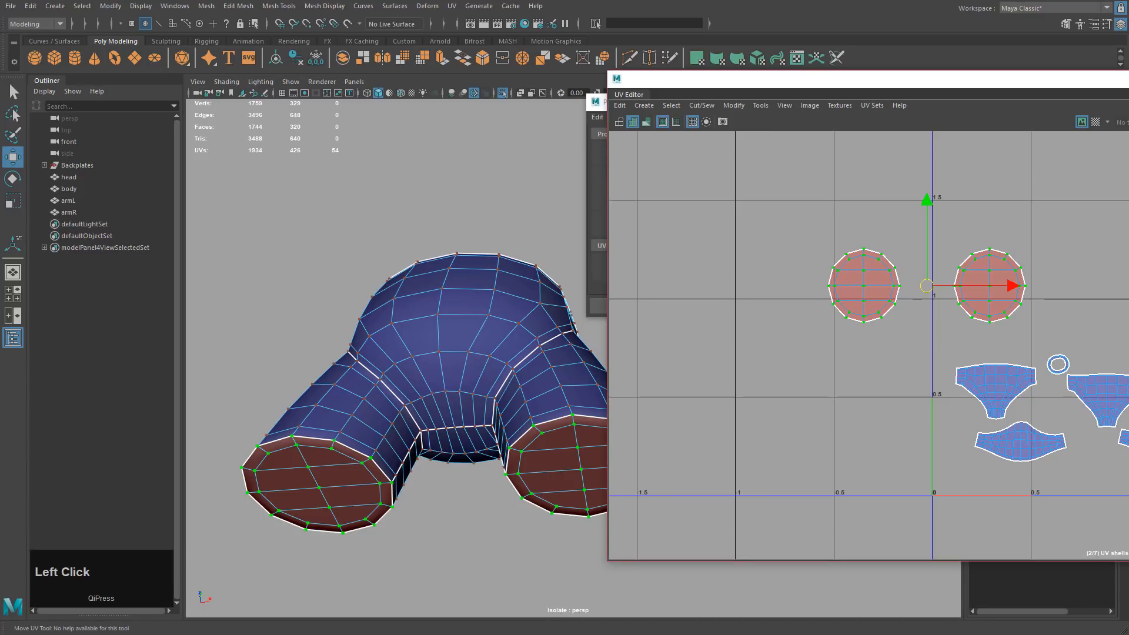
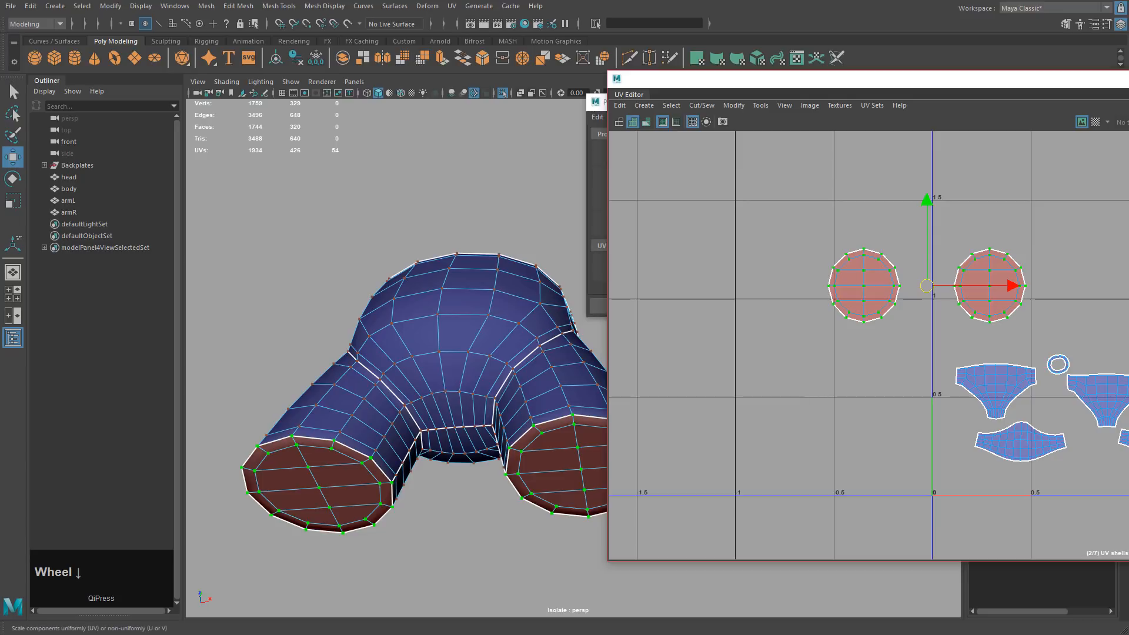
Flip the two circular leg-cap shells so their reversed red faces turn blue, then clear the selection.
scroll(1128, 376, "down", 3)
left_click(1127, 376)
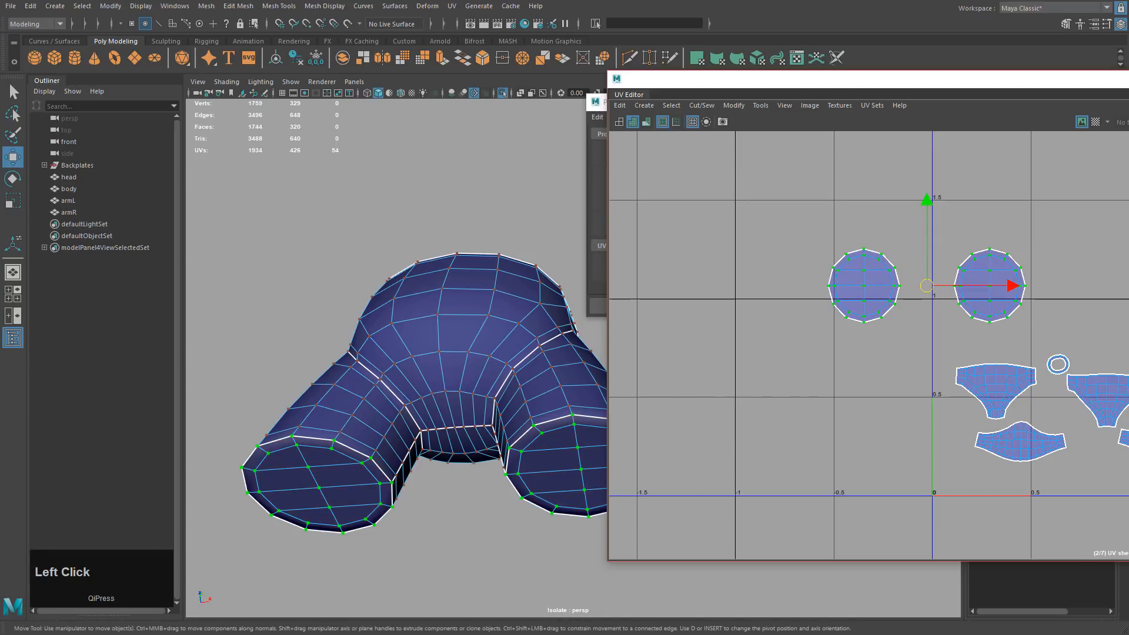
left_click(1106, 296)
middle_click_drag(930, 266, 847, 252, "alt")
right_click(796, 245)
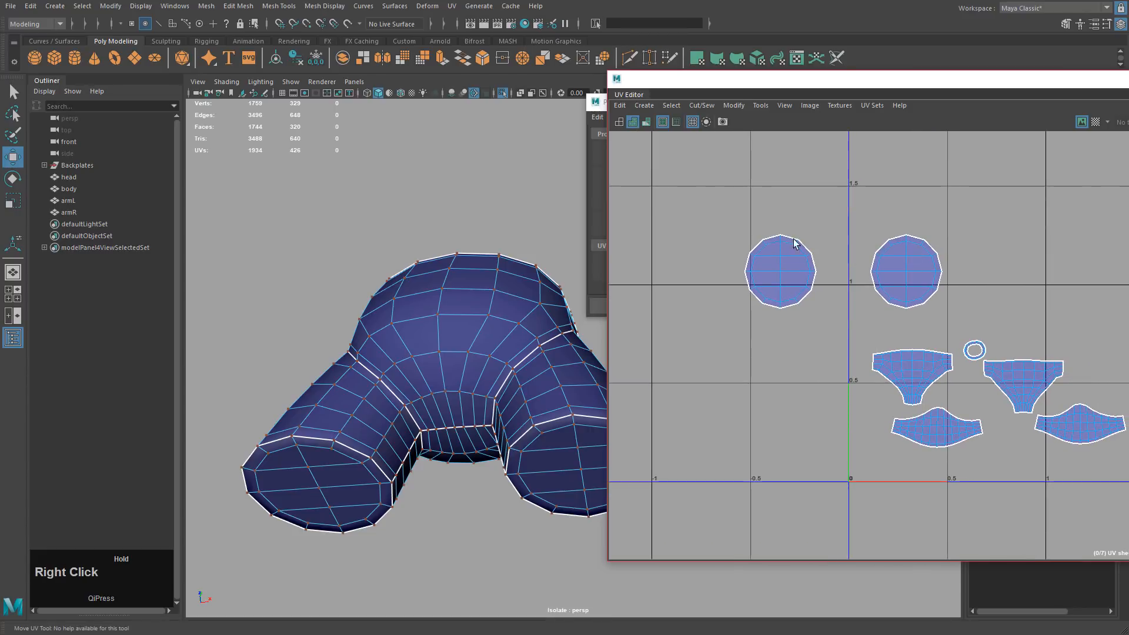
Switch to UV selection and zoom in on the large body shell.
left_click_drag(717, 197, 1128, 489)
scroll(1078, 420, "up", 3)
middle_click_drag(1004, 312, 1128, 402, "alt")
right_click_drag(1004, 234, 1029, 238)
middle_click_drag(1128, 379, 998, 273, "alt")
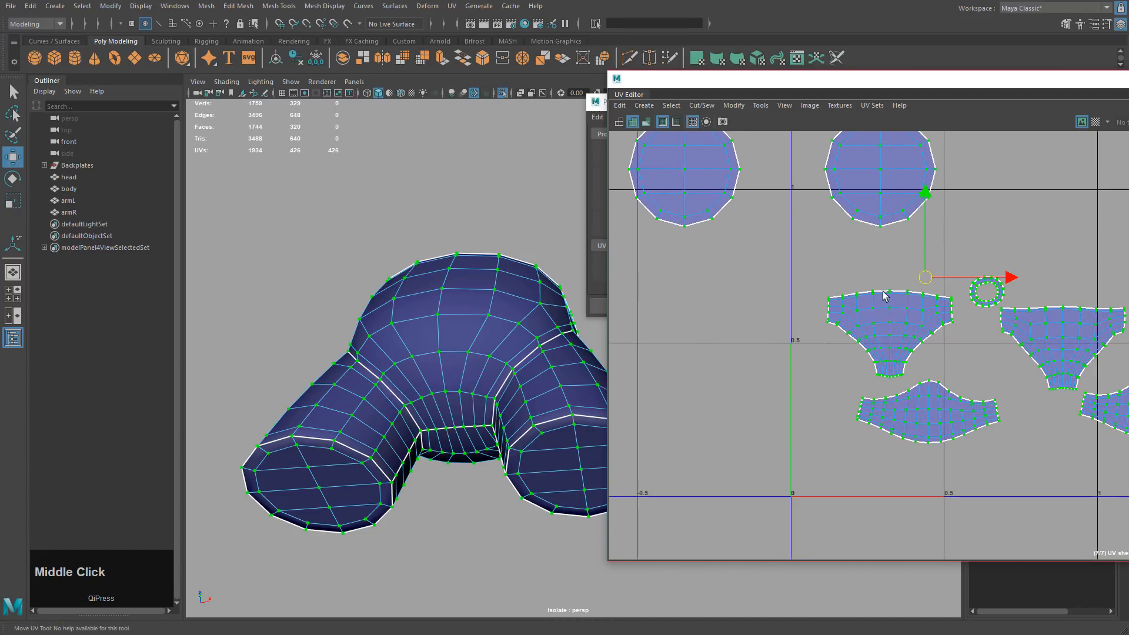
middle_click_drag(946, 316, 913, 279, "alt")
right_click_drag(913, 278, 943, 279)
left_click_drag(954, 320, 995, 345, "alt")
middle_click_drag(949, 301, 893, 293, "alt")
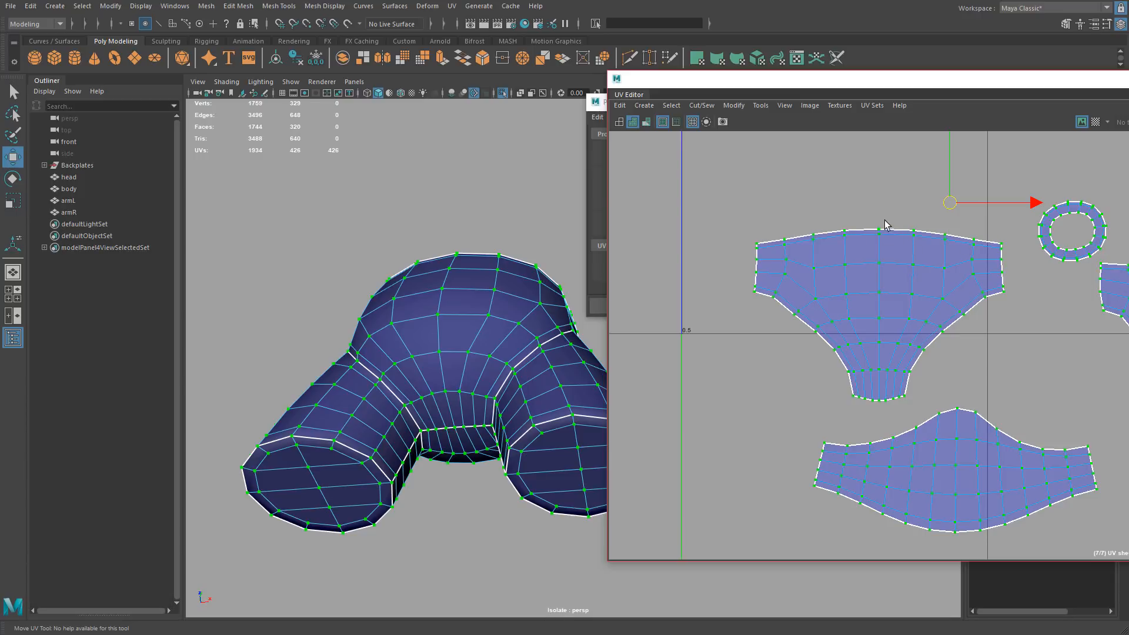
Select all of the large body shell's UVs and bring up the Modify menu.
left_click_drag(875, 224, 883, 410)
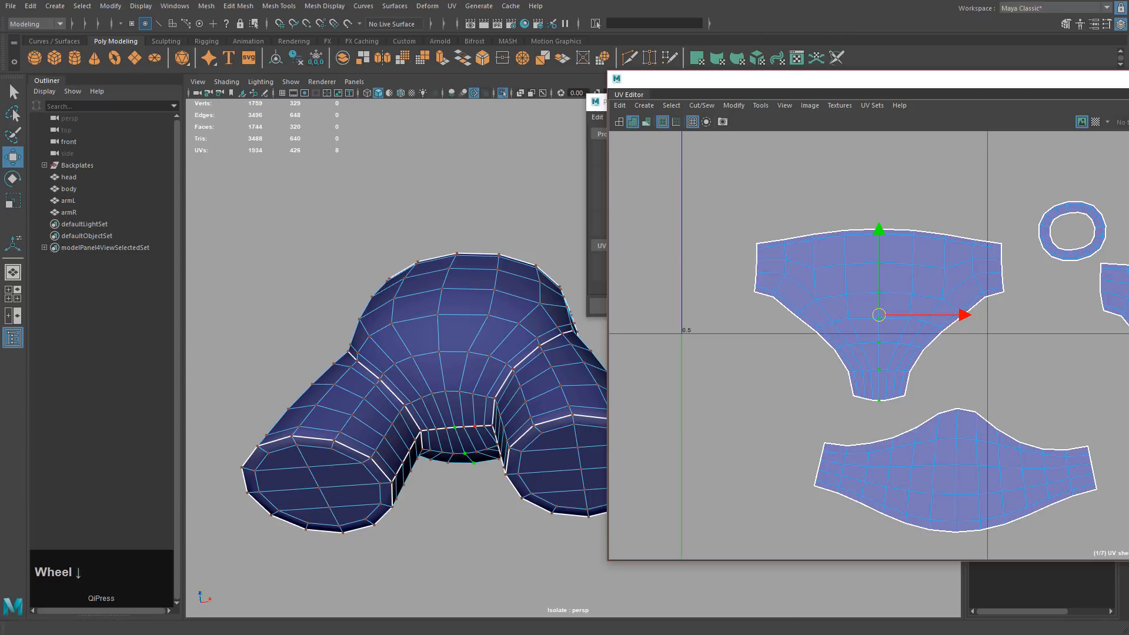
left_click(1128, 352)
scroll(1128, 353, "down", 3)
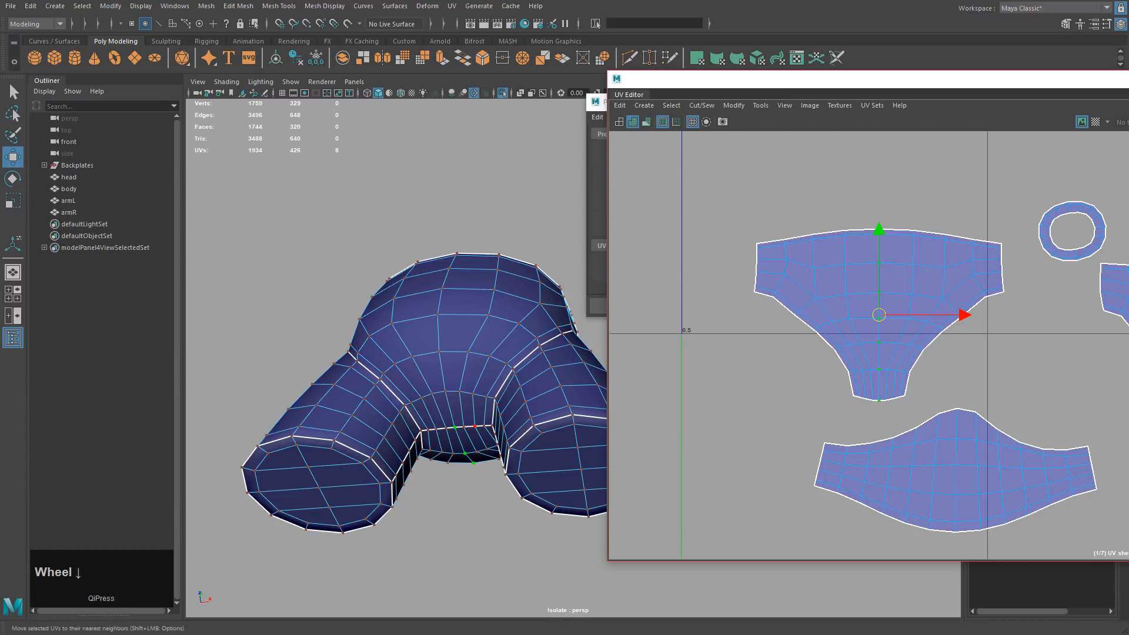
left_click_drag(731, 196, 1028, 407, "shift")
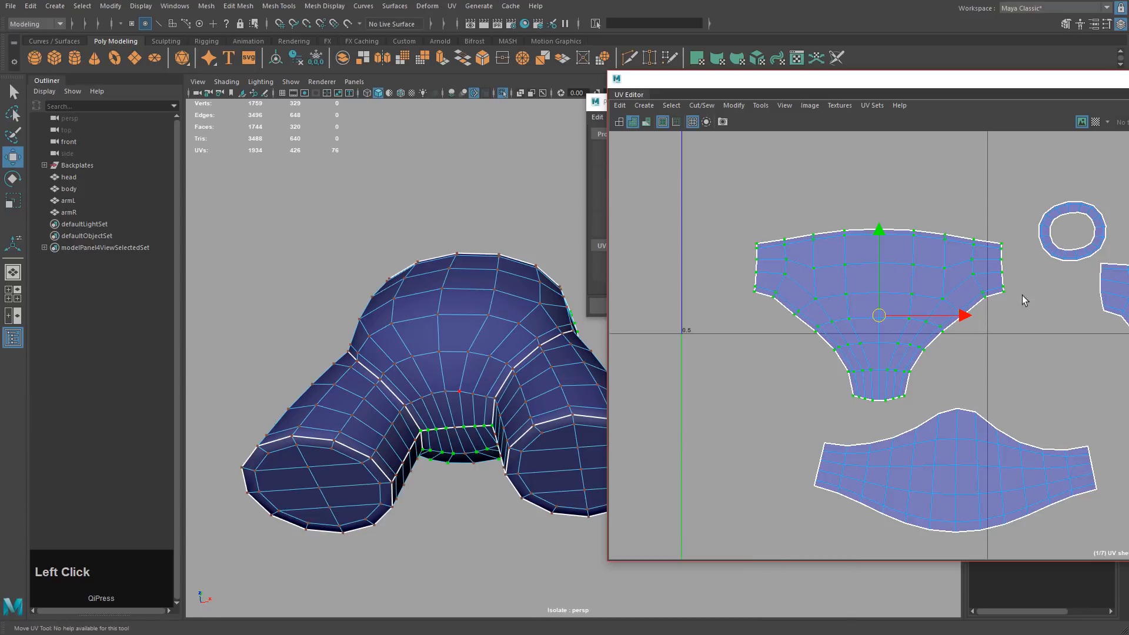
left_click(738, 105)
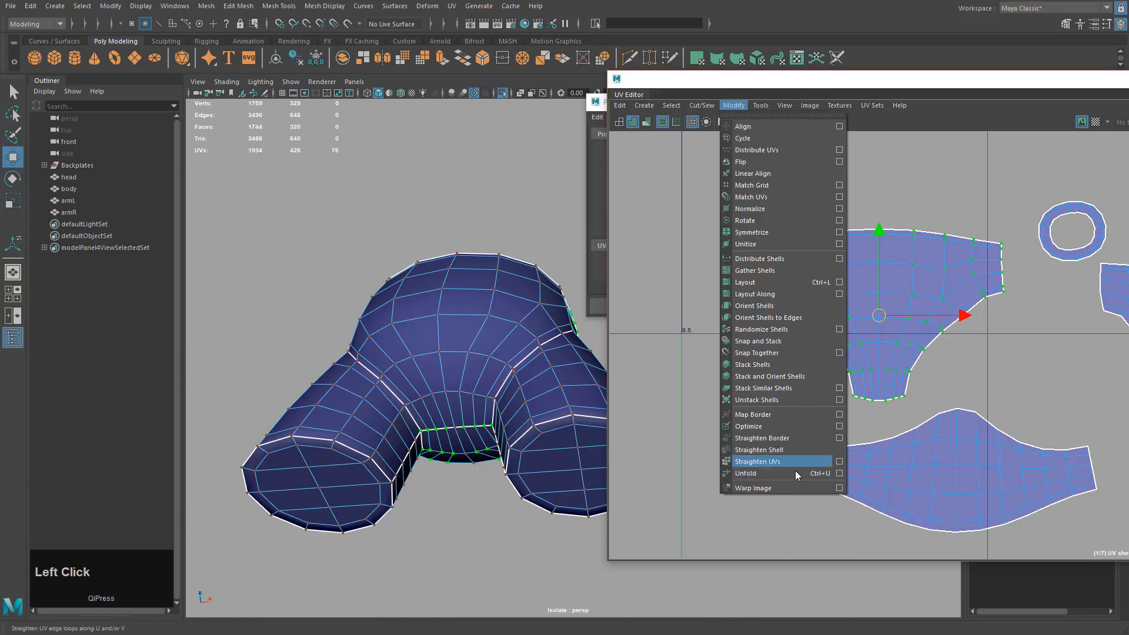
Tear off the UV Modify menu into a floating window and move it left.
left_click(780, 470)
left_click(729, 106)
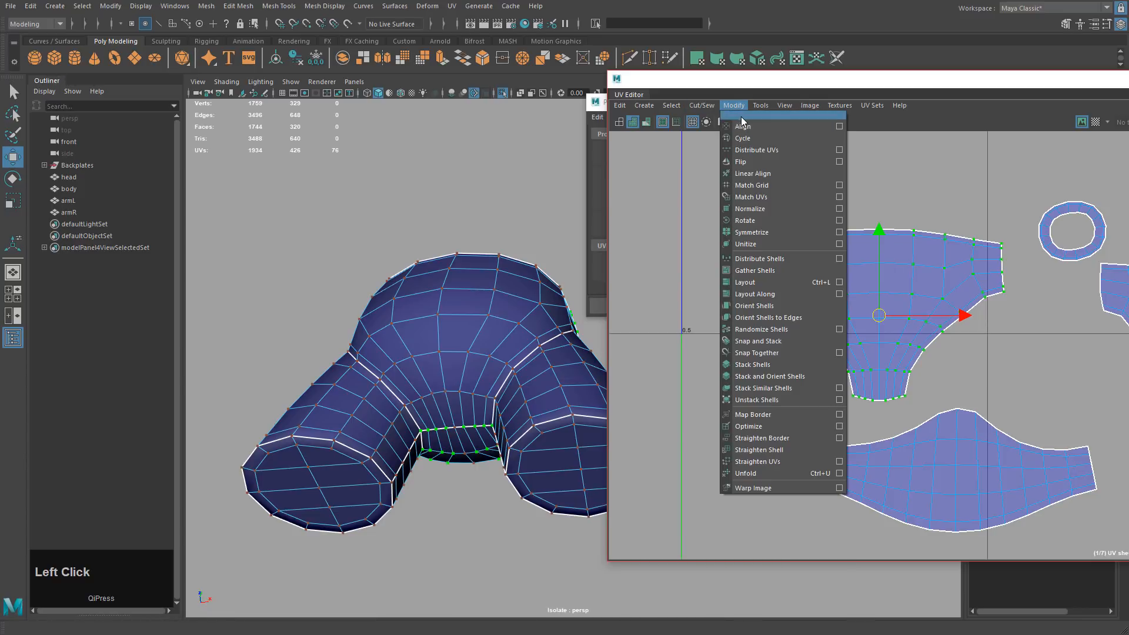
left_click(740, 117)
left_click_drag(738, 109, 448, 124)
Drag the UV Editor window left so the UV Toolkit is fully visible.
left_click(733, 106)
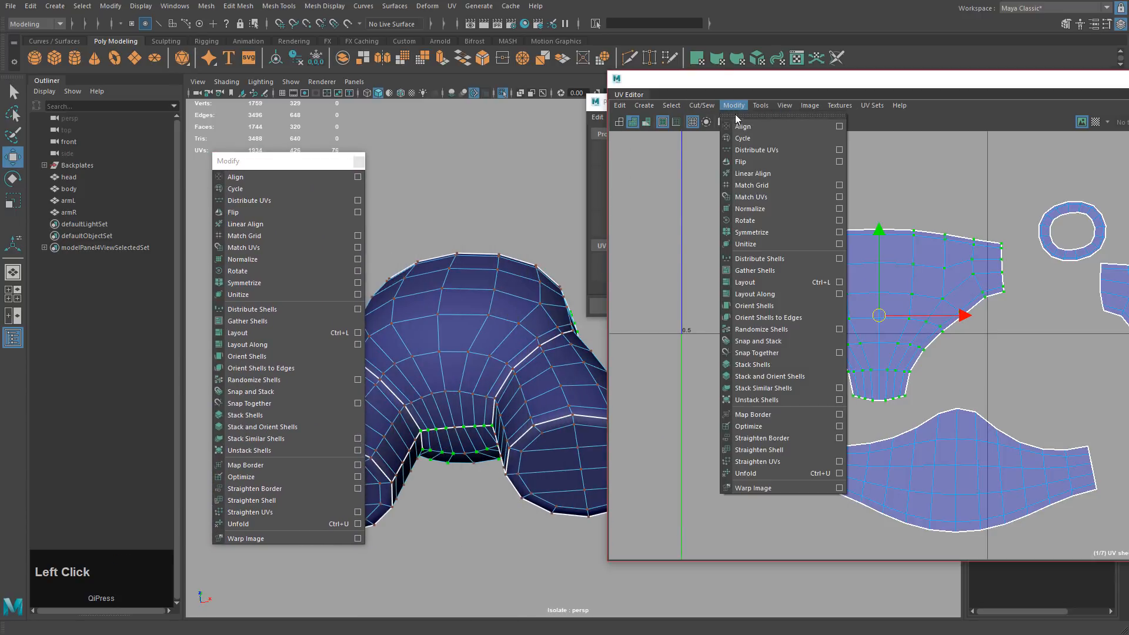
left_click(753, 88)
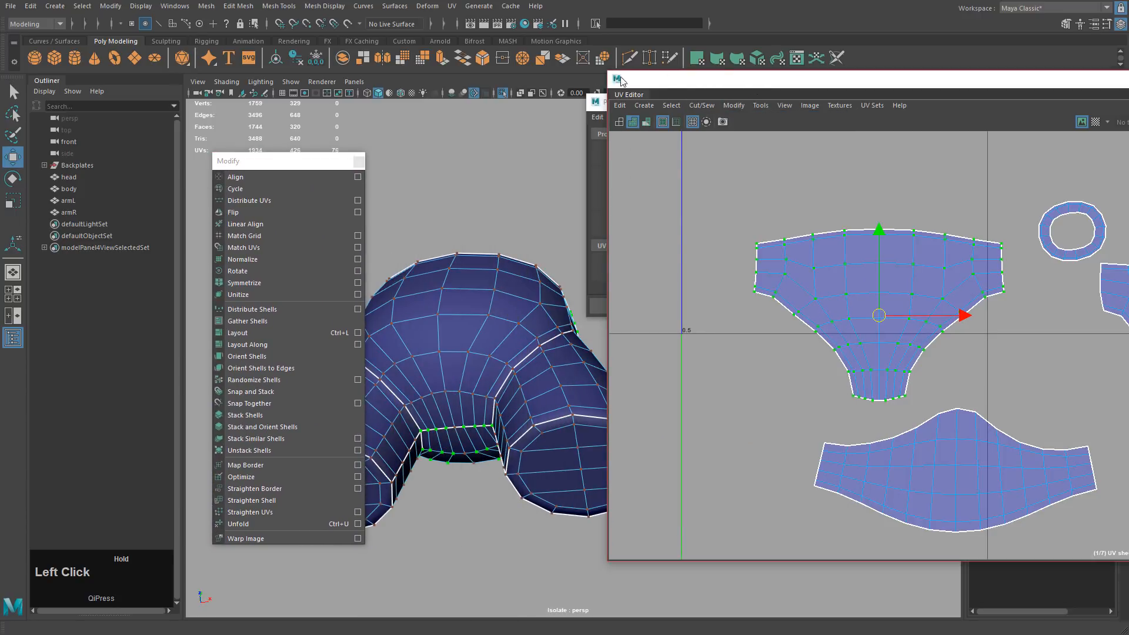
left_click_drag(683, 86, 394, 65)
left_click_drag(310, 159, 205, 154)
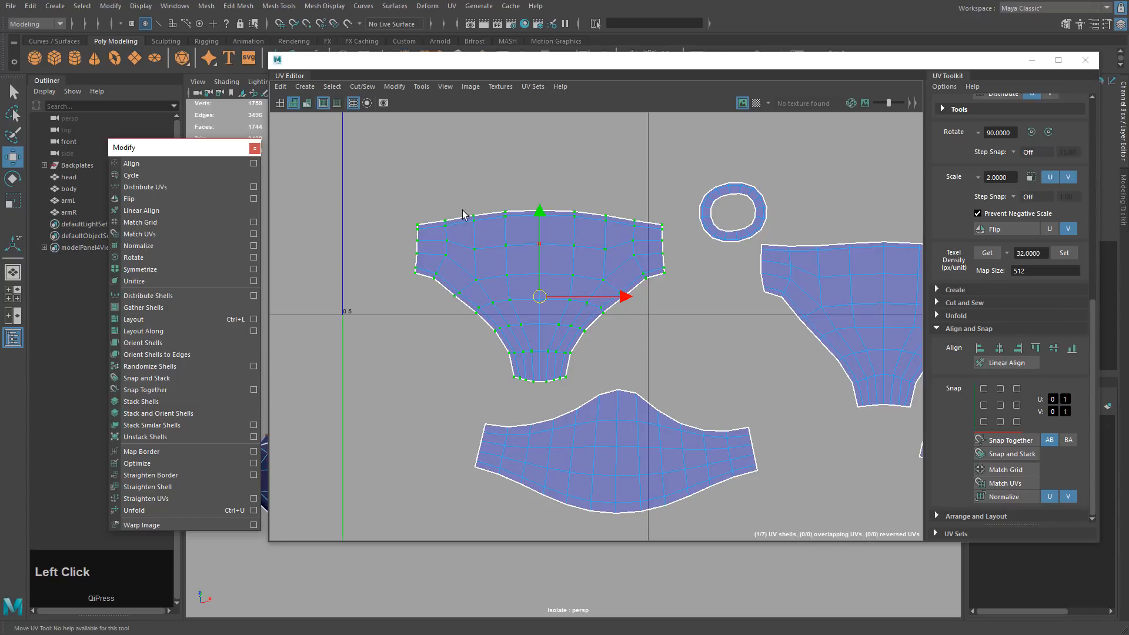
left_click_drag(402, 203, 427, 229)
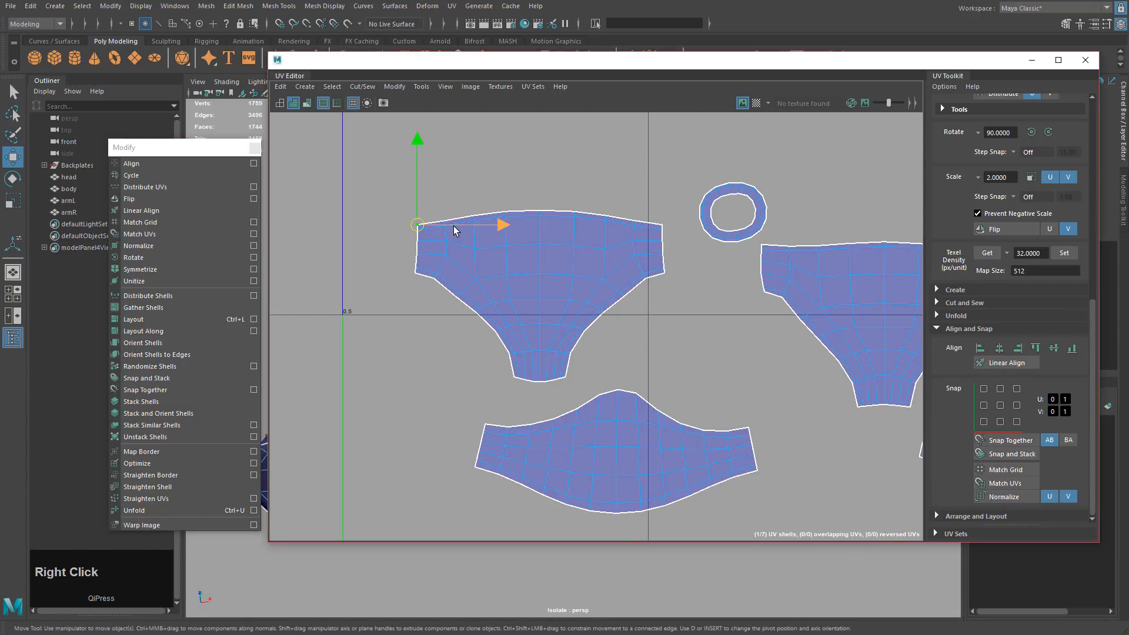
Select the shell's top border edges as UVs and line them up with Align V max.
right_click_drag(454, 230, 453, 203)
left_click(438, 223)
double_click(652, 221, "shift")
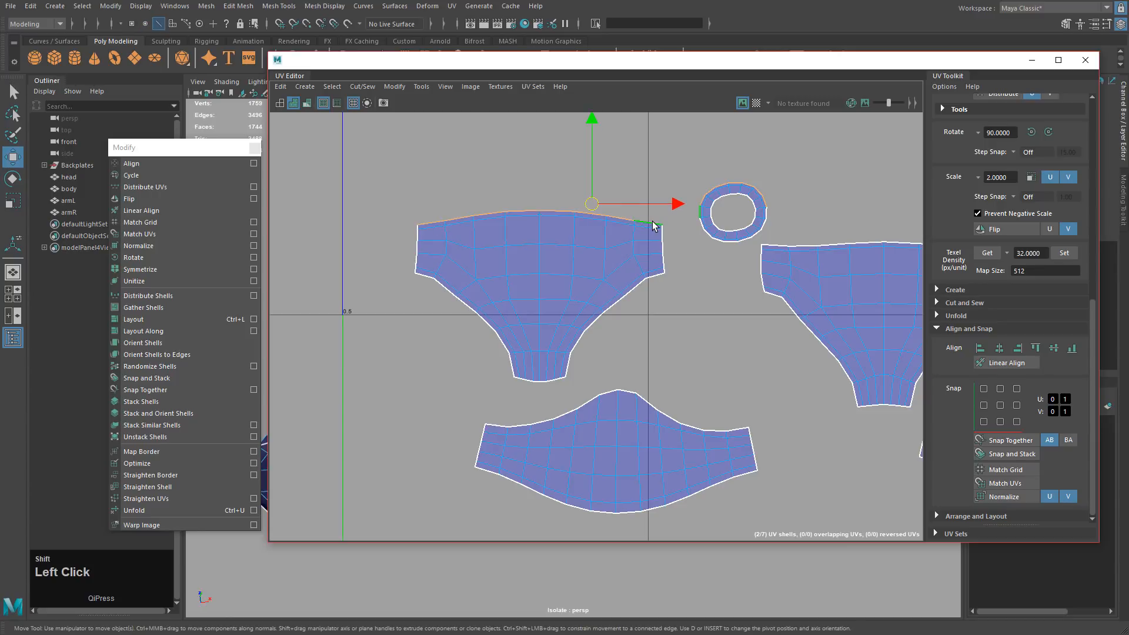
right_click_drag(501, 209, 634, 215, "ctrl")
left_click_drag(681, 151, 797, 257, "ctrl")
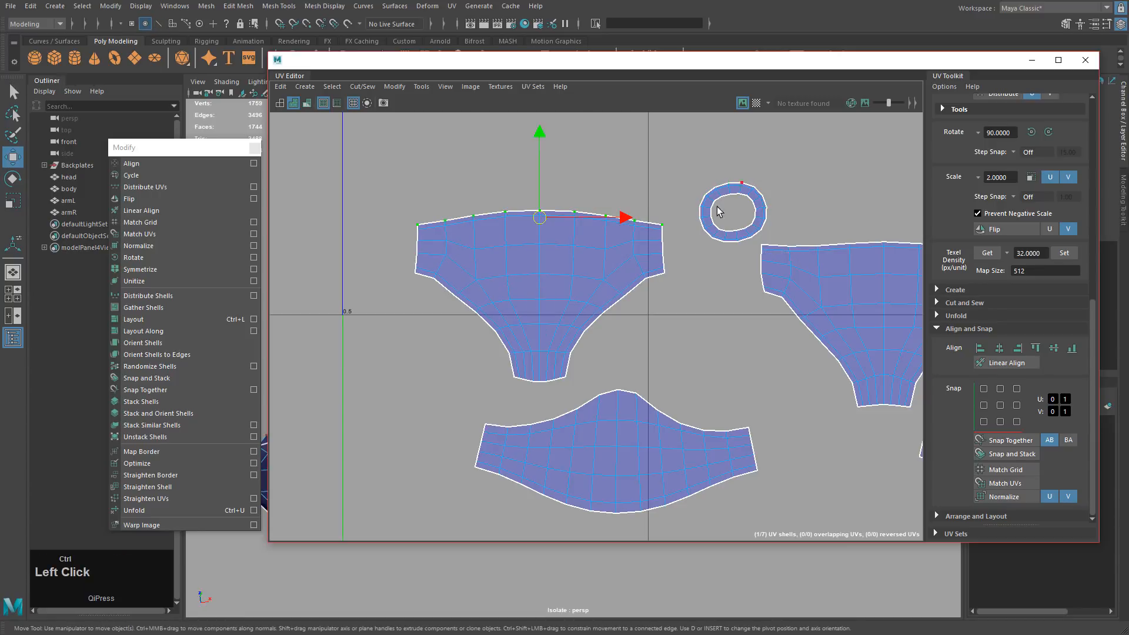
middle_click_drag(720, 211, 623, 274)
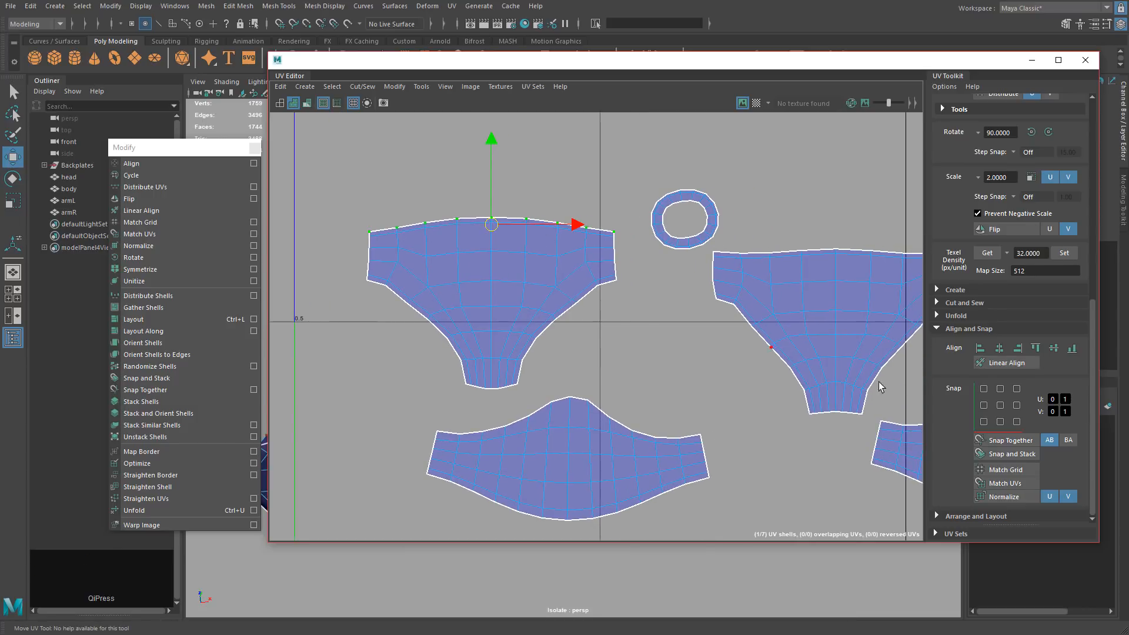
left_click(1054, 348)
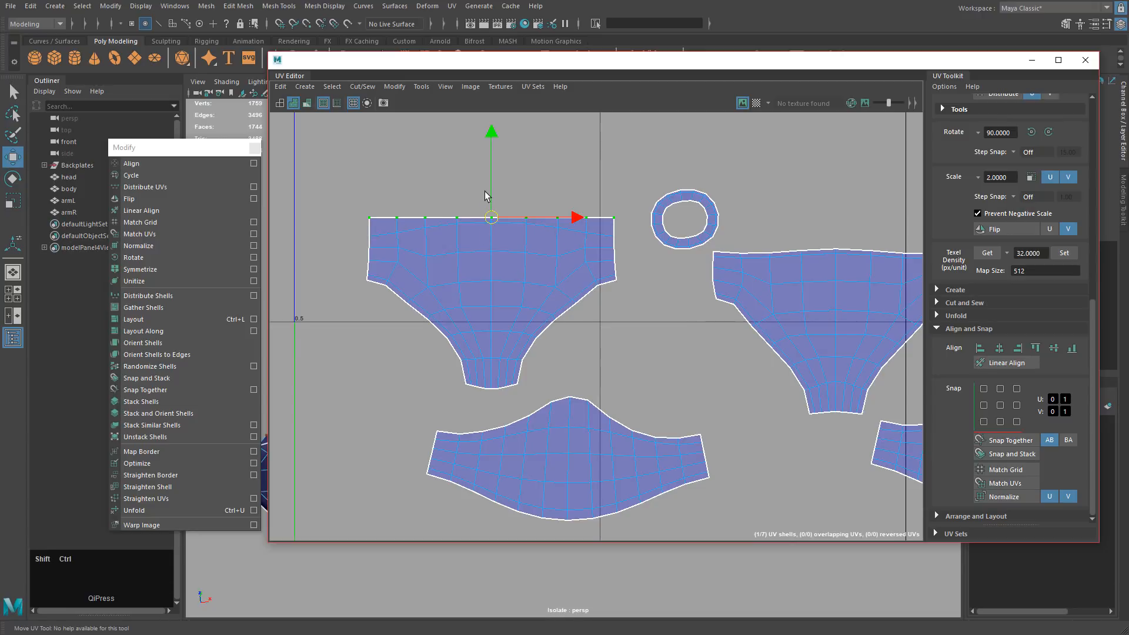
Select the large shell's UVs in preparation for unfolding.
left_click_drag(482, 191, 488, 351, "ctrl+shift")
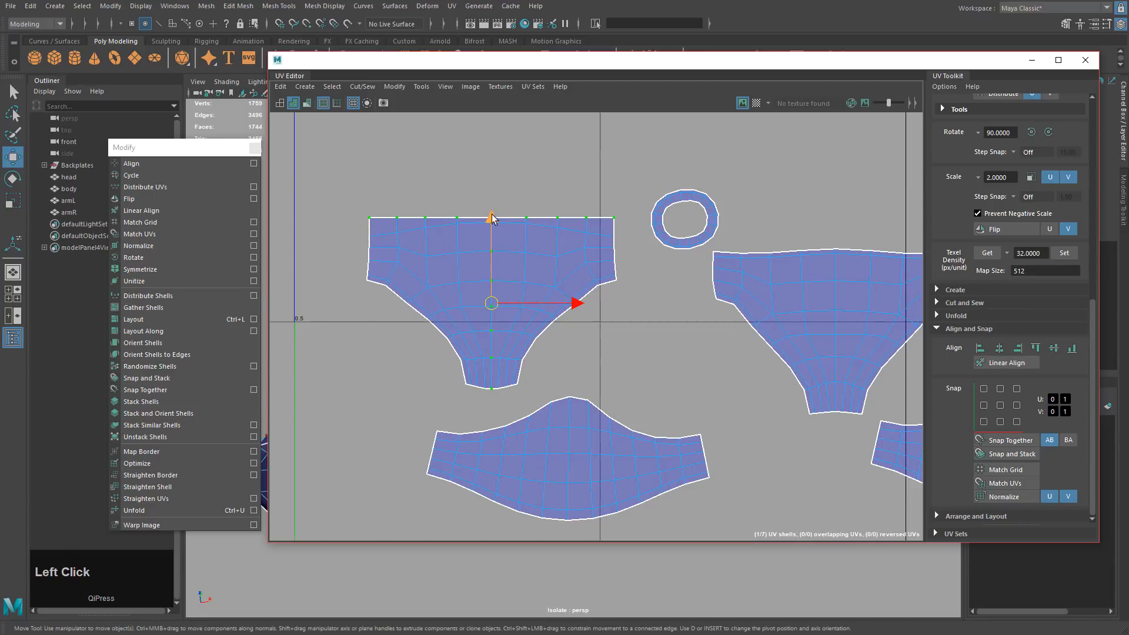
left_click_drag(340, 177, 627, 390)
left_click(400, 84)
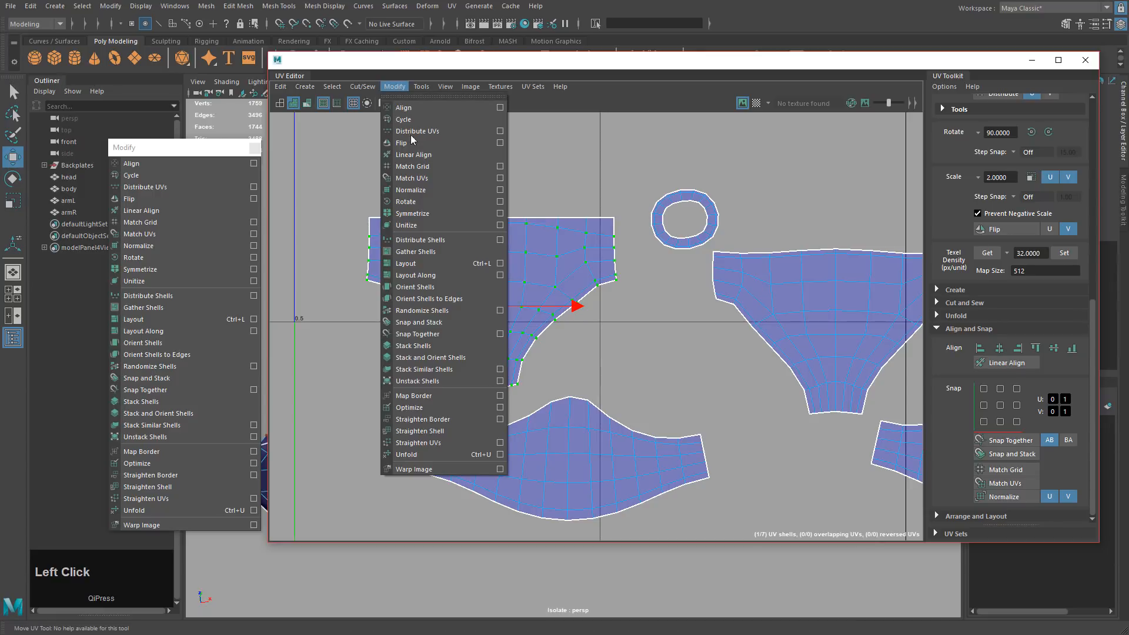
Unfold the selected shell UVs and align the right-side UVs vertically with Align U.
left_click(421, 455)
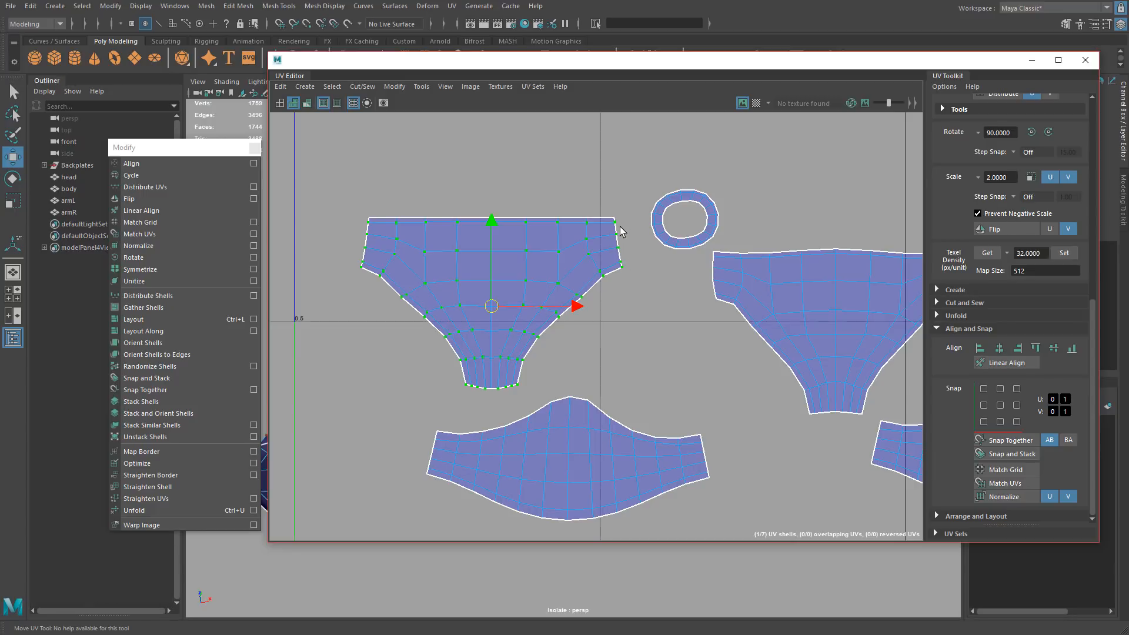
middle_click_drag(623, 258, 743, 259, "alt")
scroll(744, 258, "up", 3)
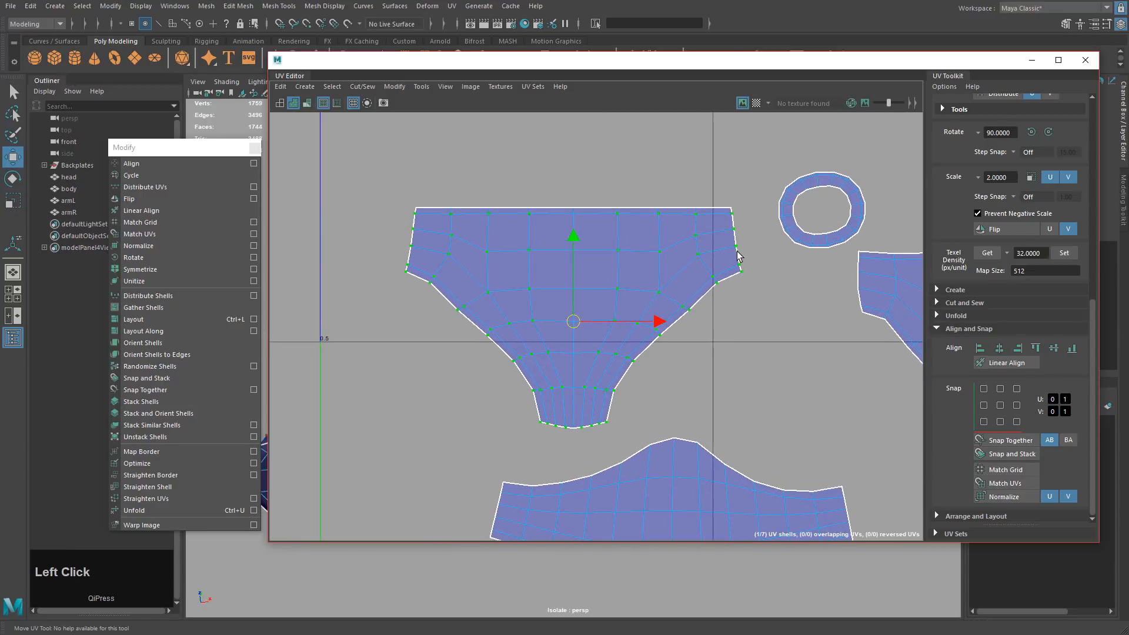
right_click(739, 256)
left_click_drag(729, 197, 766, 299)
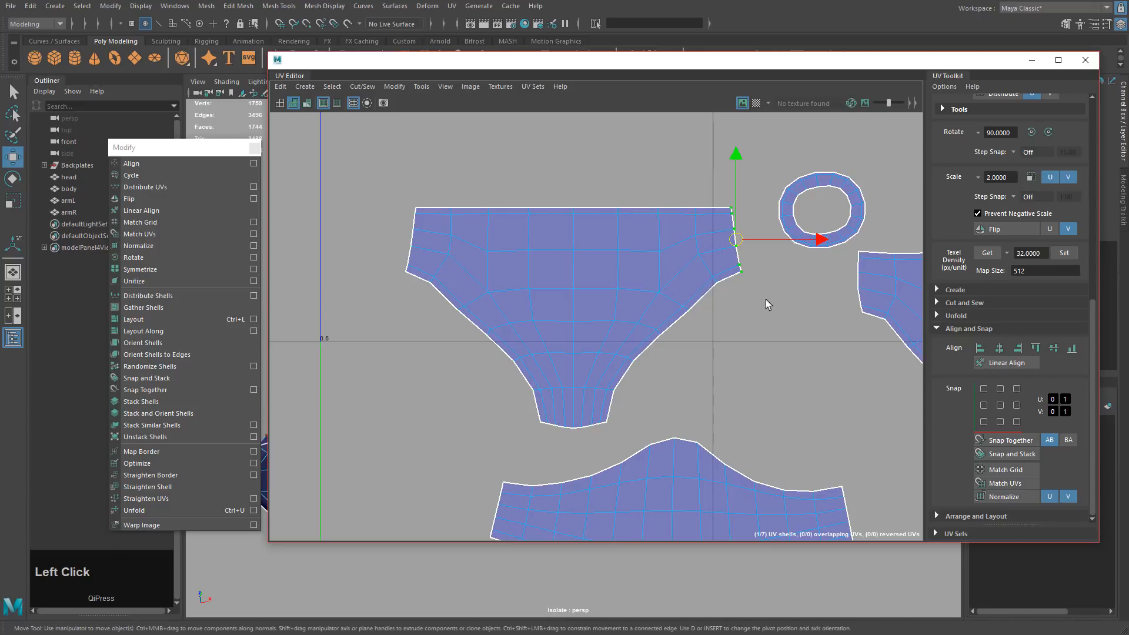
left_click(980, 348)
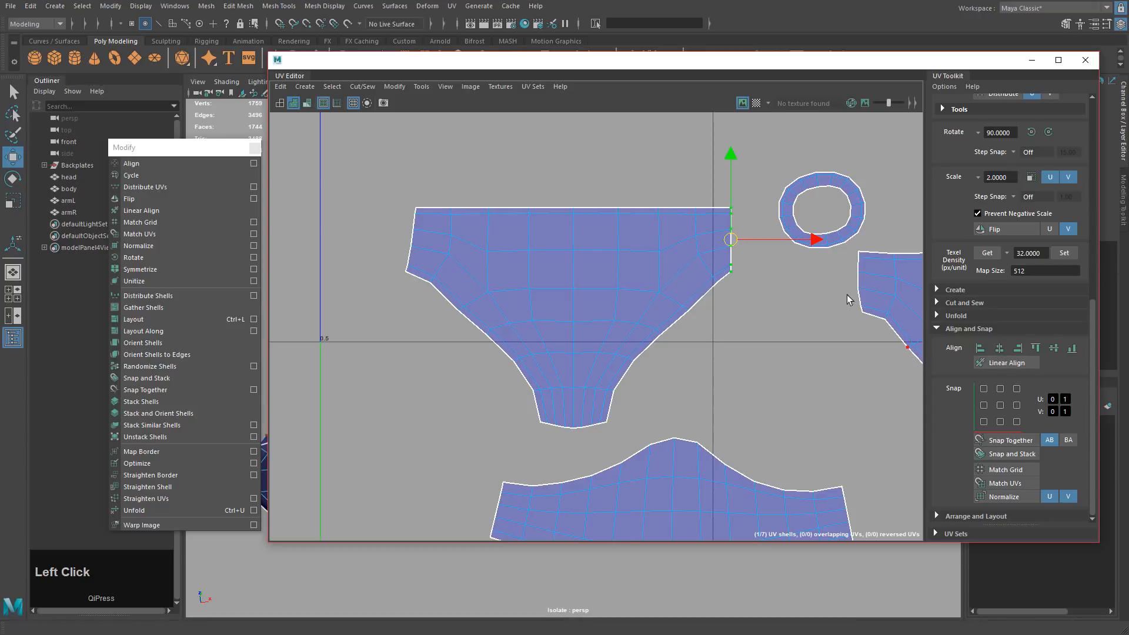
Unfold the shell again with its centre column of UVs excluded.
left_click_drag(414, 273, 414, 273)
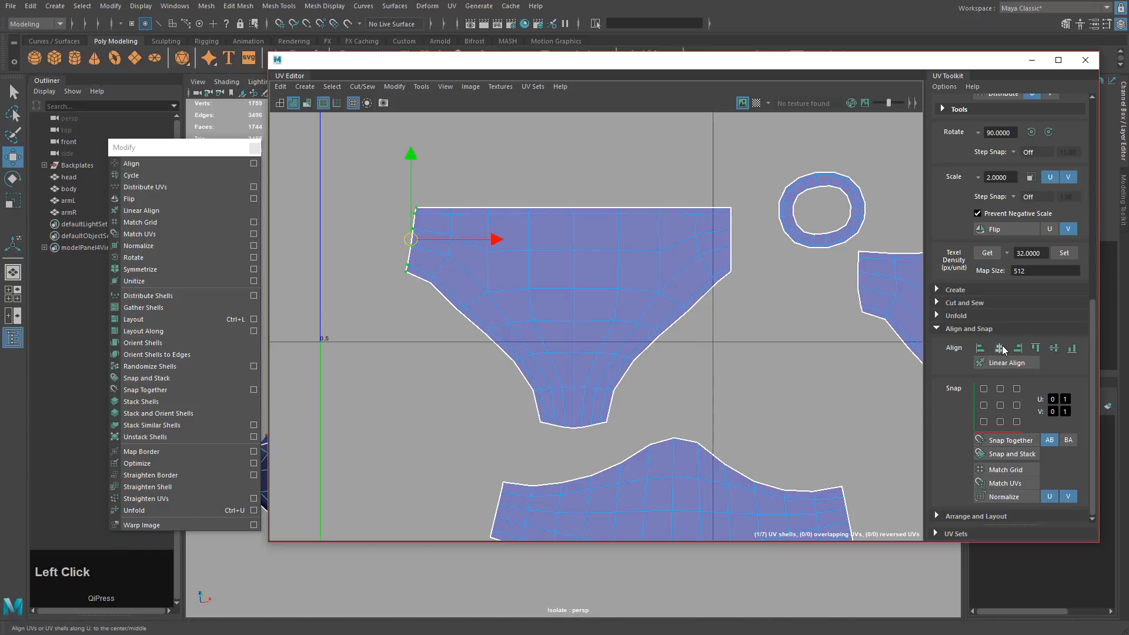
right_click_drag(475, 229, 424, 219)
left_click_drag(421, 213, 721, 435)
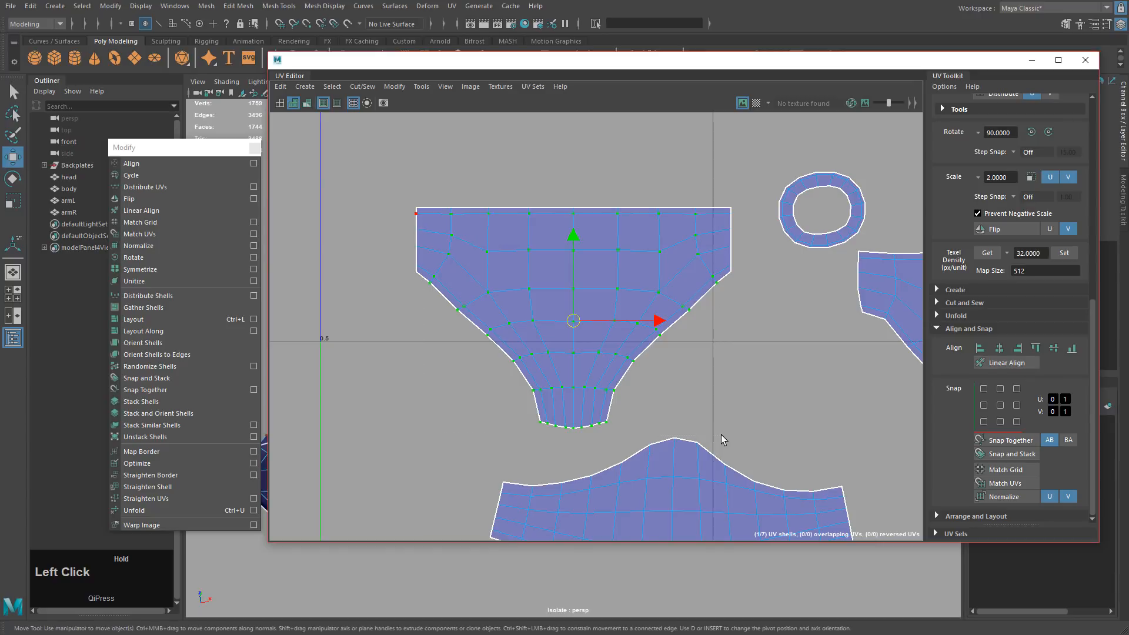
left_click_drag(567, 187, 579, 442, "ctrl")
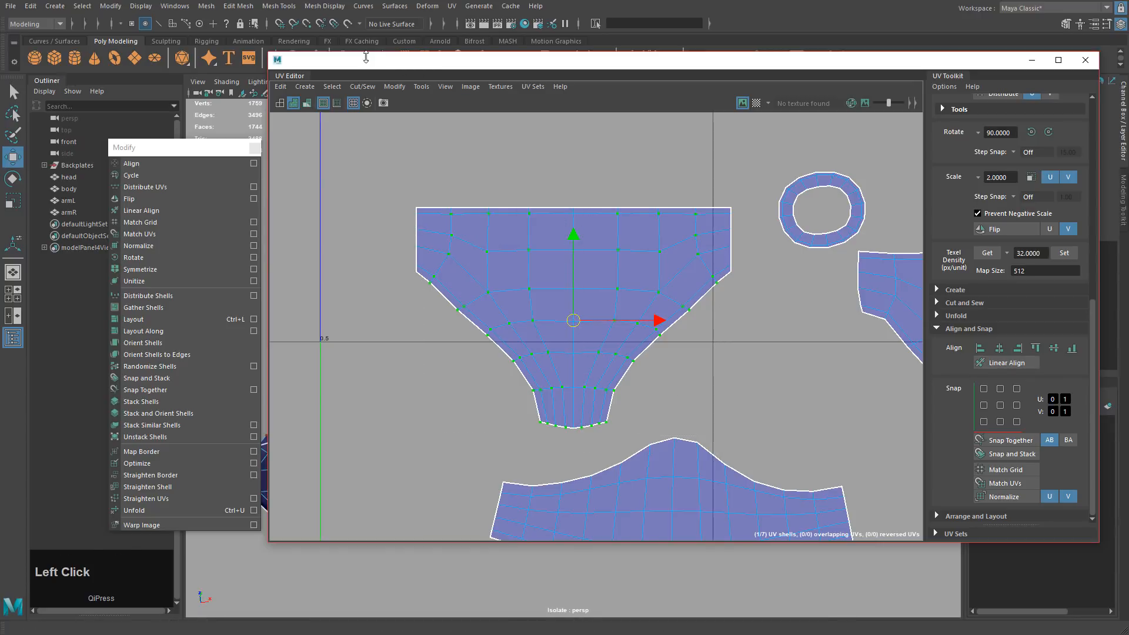
left_click(362, 86)
left_click(387, 89)
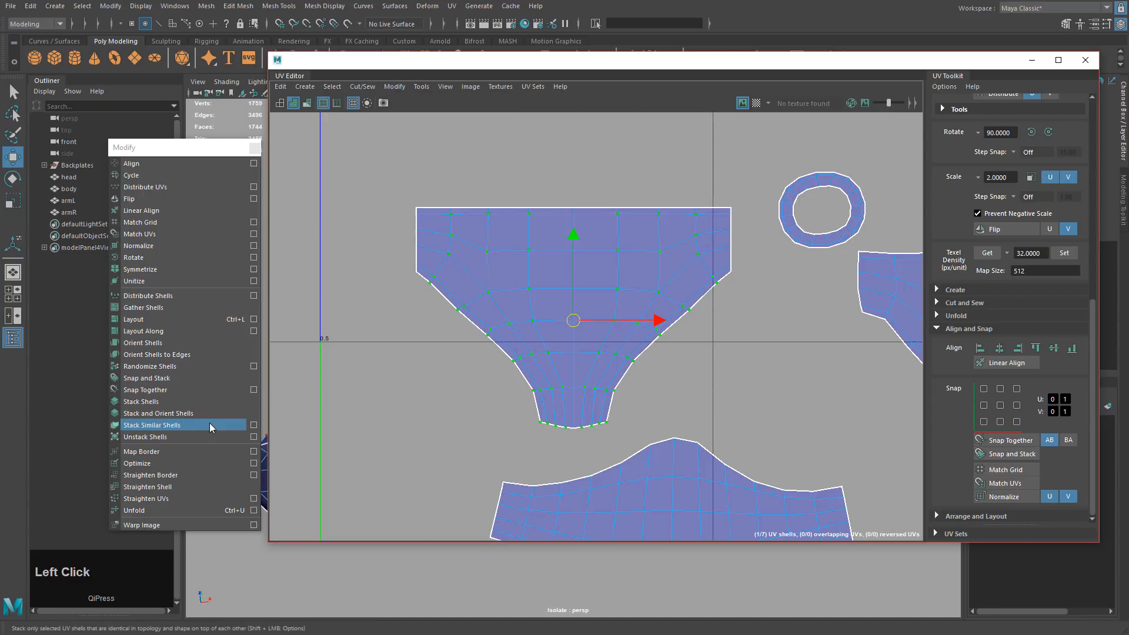
left_click(142, 510)
Select the big middle shell and move the neighbouring cup shell up and to the right.
left_click(728, 383)
scroll(728, 400, "down", 3)
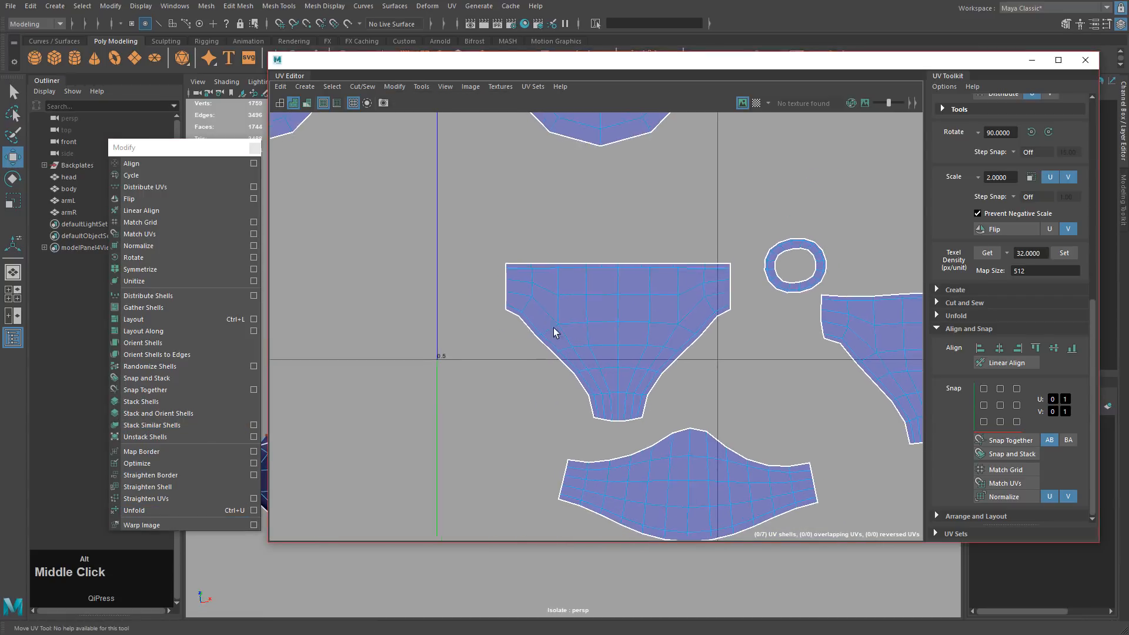
left_click_drag(461, 213, 745, 424)
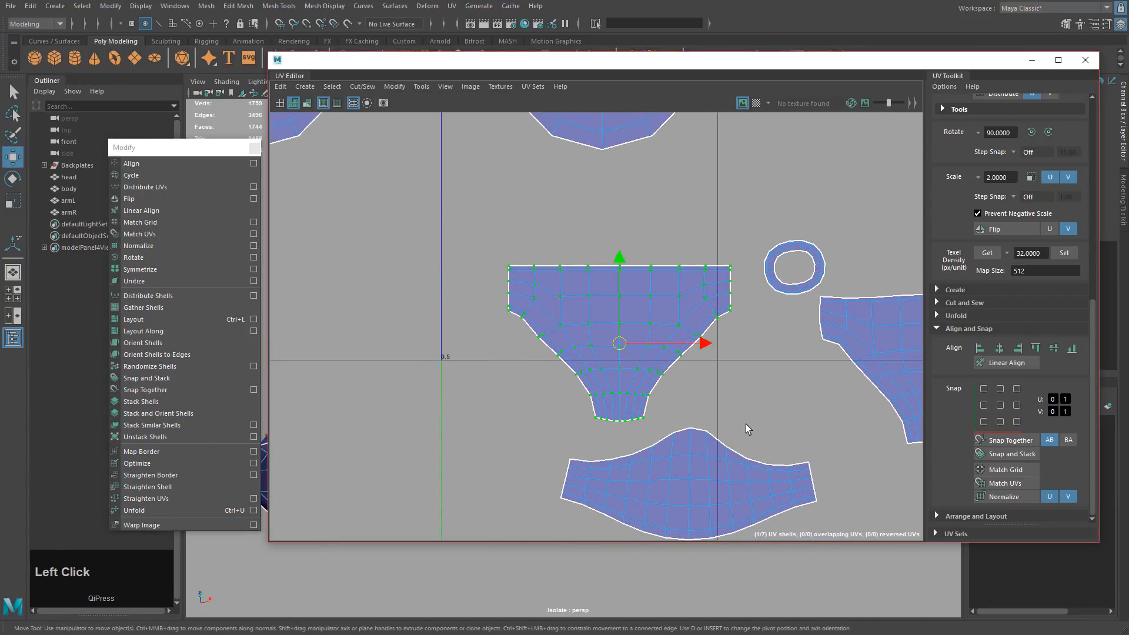
middle_click_drag(746, 425, 587, 407)
middle_click_drag(860, 360, 641, 350, "alt")
left_click_drag(639, 320, 718, 380)
right_click_drag(610, 391, 640, 377, "ctrl")
middle_click_drag(693, 392, 569, 426, "alt")
right_click(568, 398)
right_click_drag(568, 399, 604, 422, "ctrl")
middle_click_drag(605, 422, 744, 310)
middle_click_drag(662, 349, 619, 357, "alt")
Align the cup shell's top row of UVs horizontally with Align V max.
mouse_move(548, 379)
right_mouse_down("ctrl")
mouse_move(586, 359)
mouse_move(537, 373)
right_mouse_up("ctrl")
right_click_drag(546, 300, 578, 317)
middle_click_drag(592, 379, 534, 429, "alt")
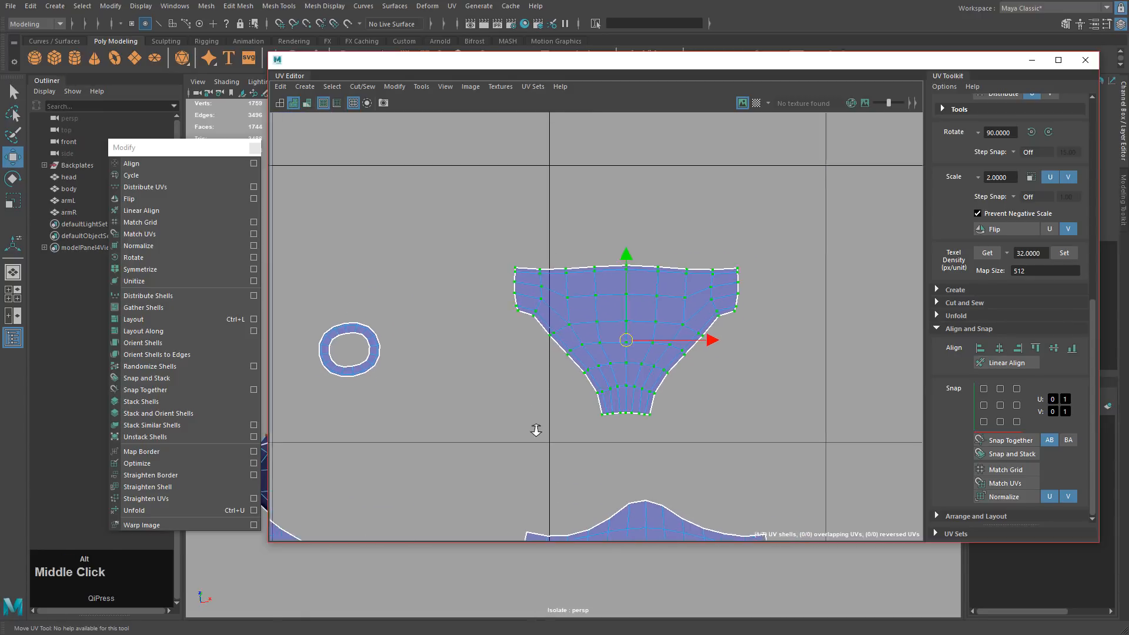
right_click_drag(536, 428, 616, 366, "alt")
right_click_drag(527, 263, 553, 264)
left_click_drag(461, 196, 820, 259)
left_click_drag(645, 279, 668, 262, "ctrl")
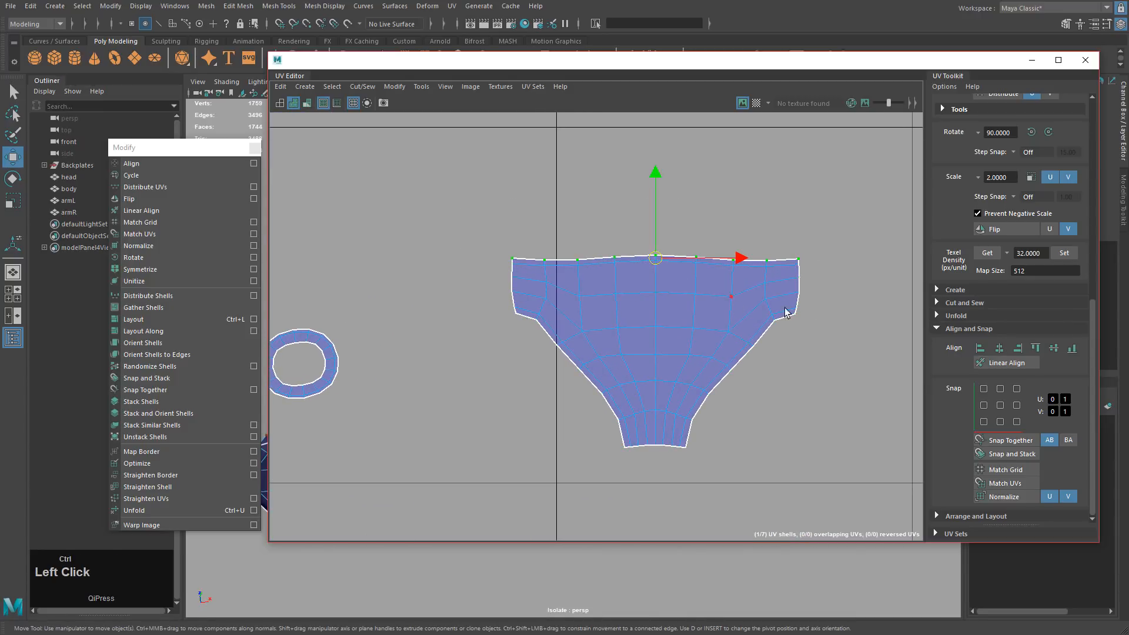
left_click(1034, 349)
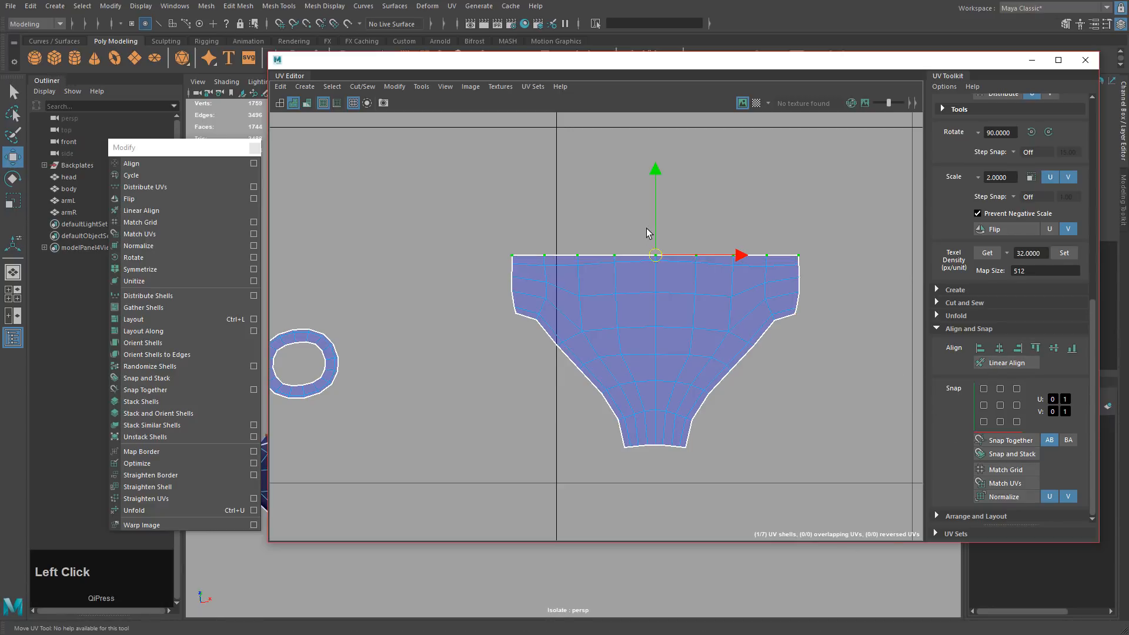
Select the cup shell's UVs and apply Straighten UVs.
left_click_drag(647, 233, 658, 456)
left_click_drag(637, 413, 651, 462, "ctrl")
left_click_drag(503, 205, 817, 447, "shift")
left_click(187, 499)
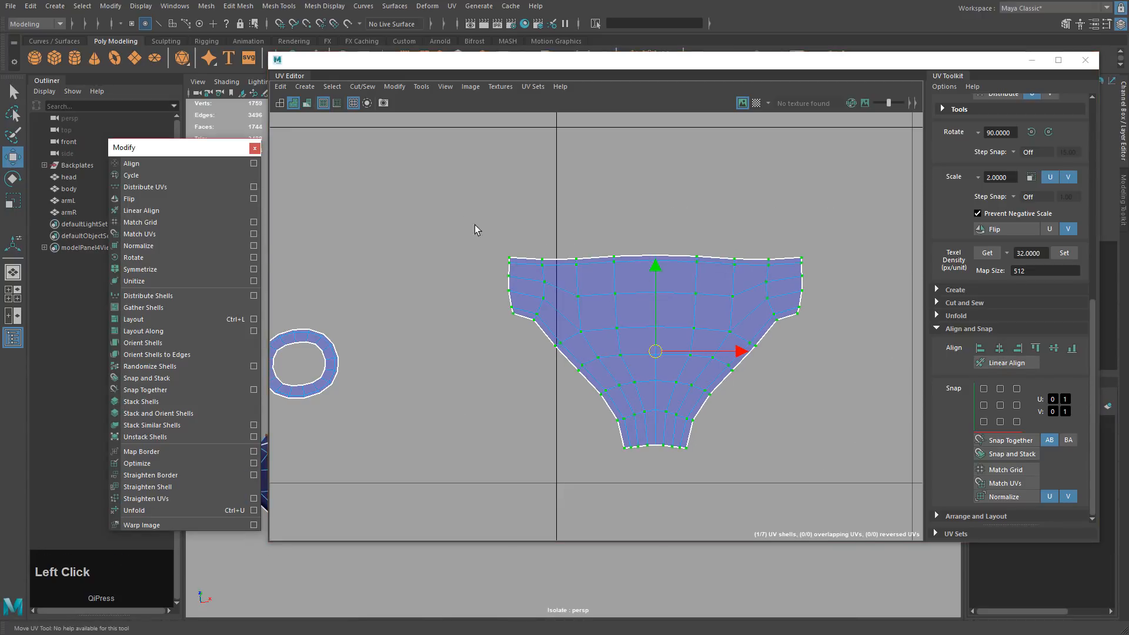
Re-align the top-edge UVs horizontally after straightening, then select the whole shell.
left_click_drag(475, 229, 556, 263)
left_click_drag(554, 211, 839, 259, "ctrl+shift")
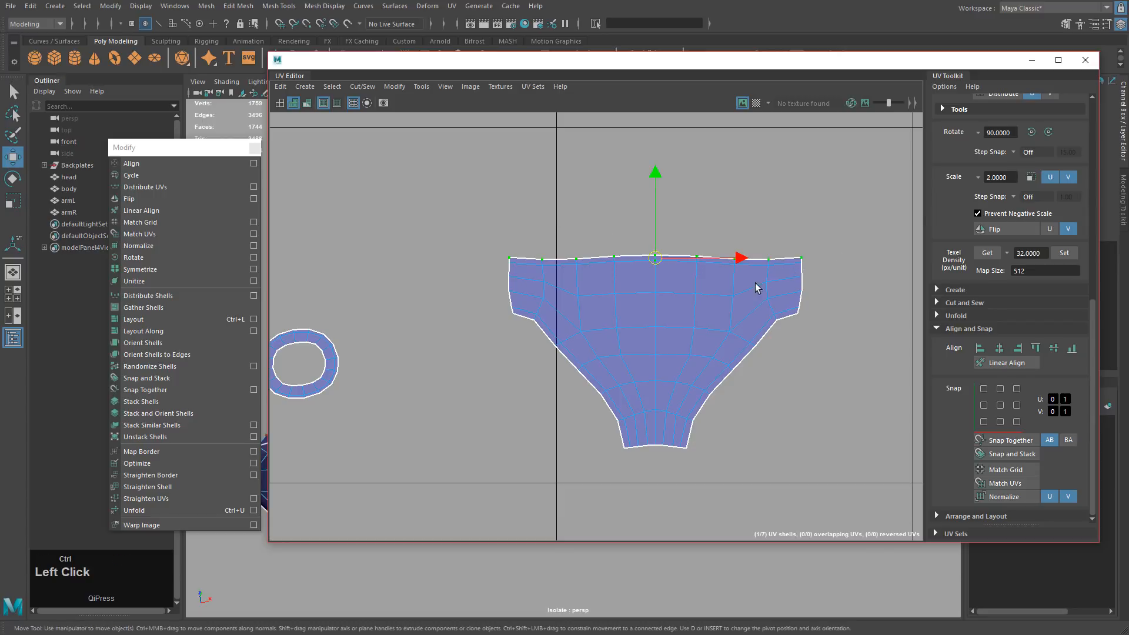
left_click(667, 268, "ctrl")
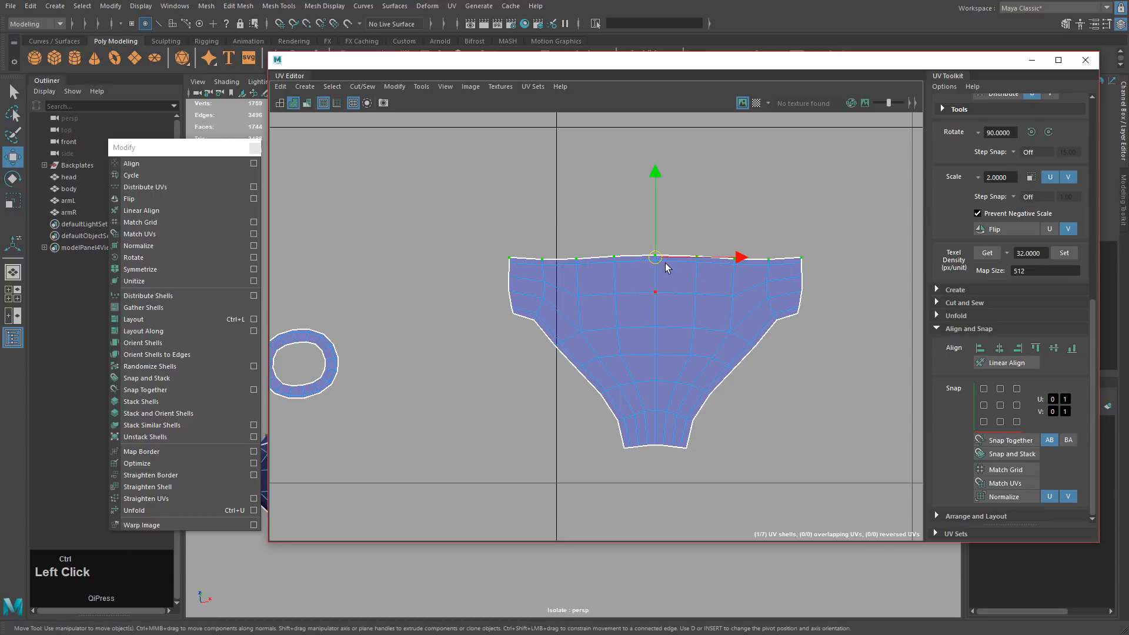
left_click(1032, 348)
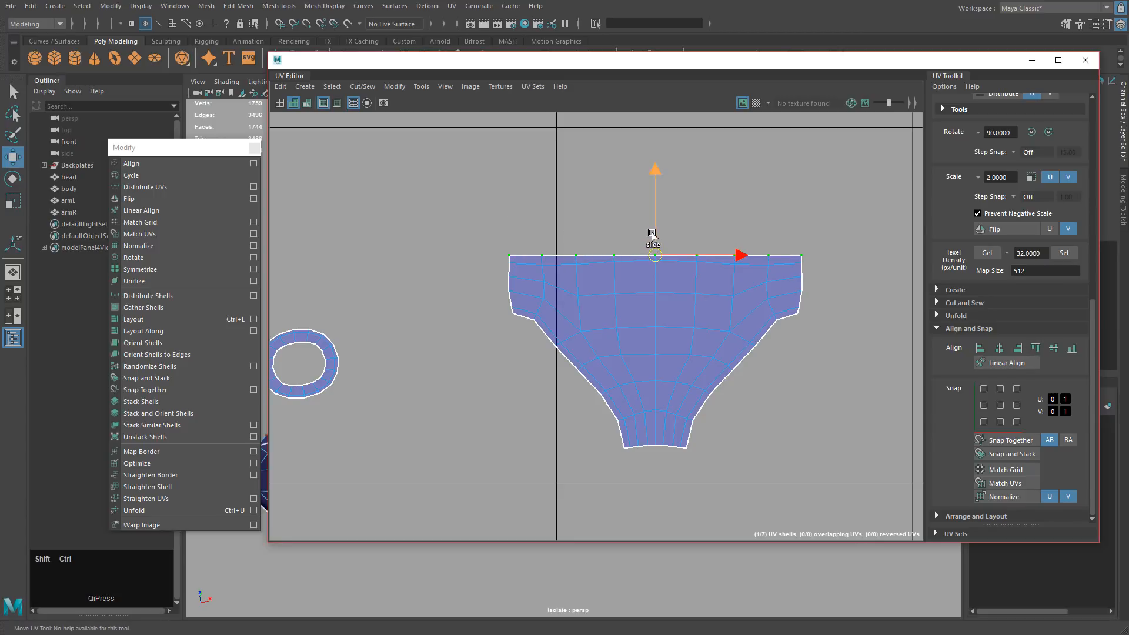
left_click_drag(648, 232, 659, 467, "ctrl+shift")
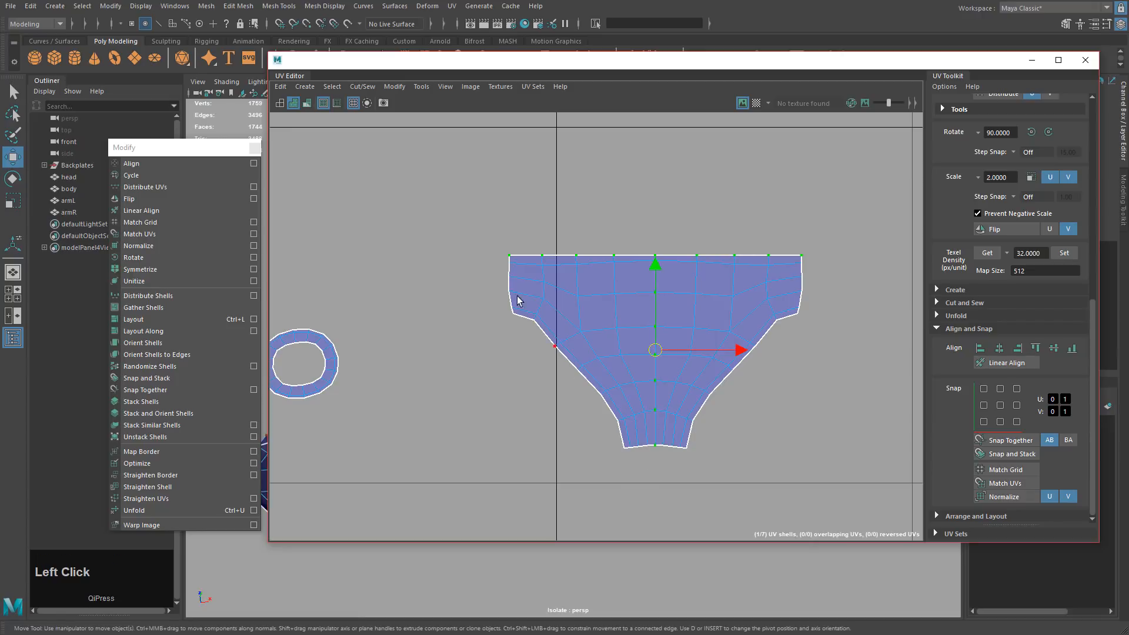
left_click_drag(802, 457, 803, 460, "shift")
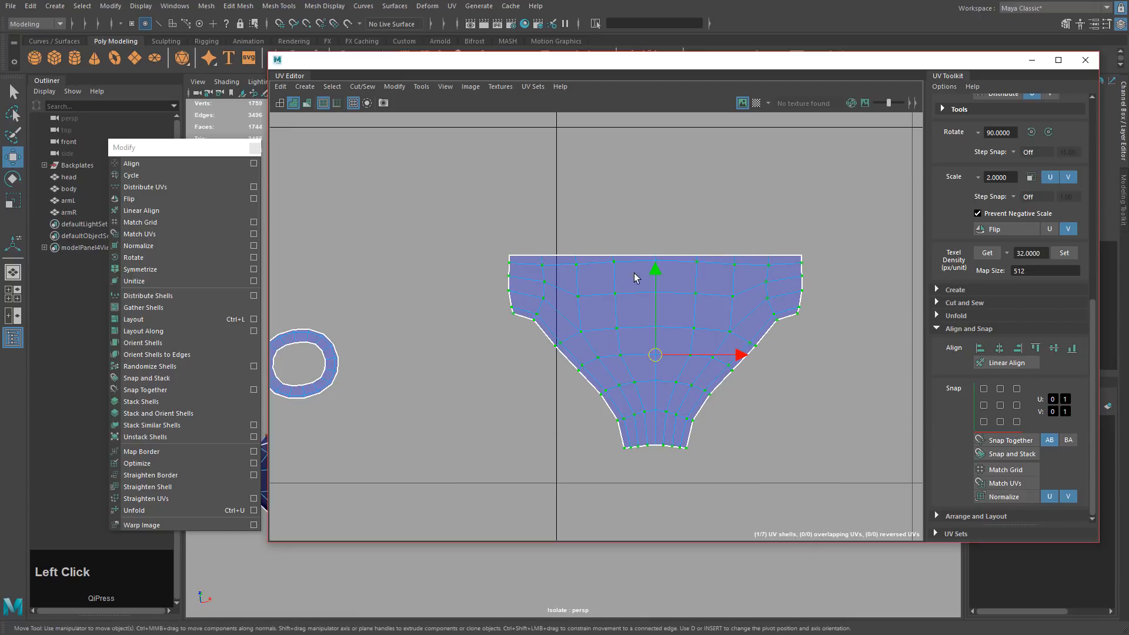
Unfold the cup shell and align its left-edge UVs vertically with the top-left corner.
left_click(188, 510)
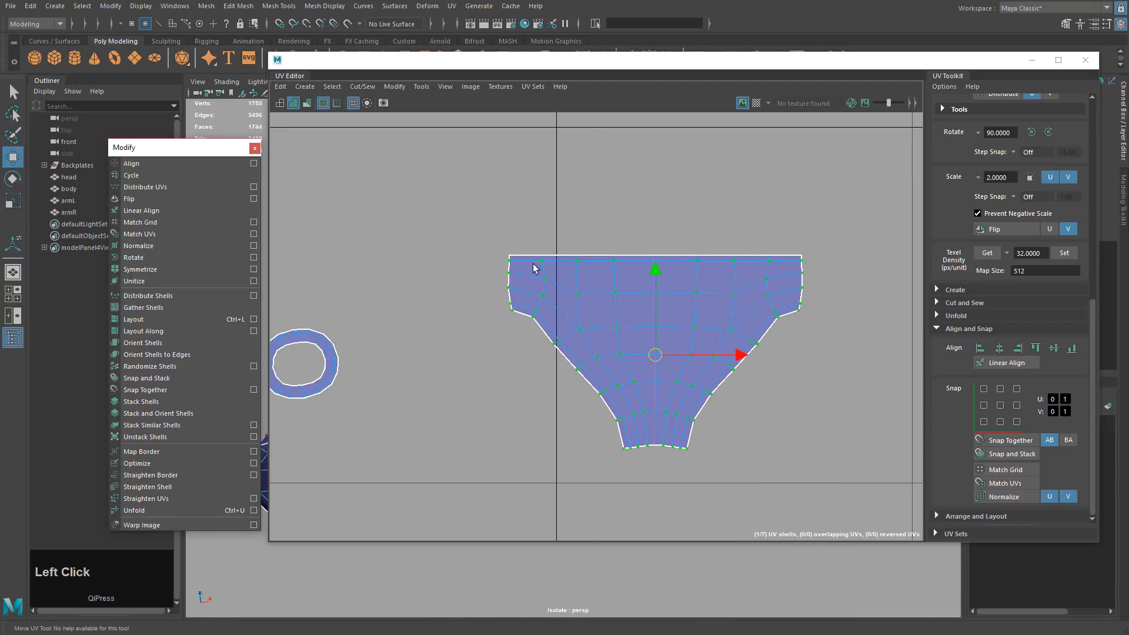
left_click_drag(486, 242, 520, 331)
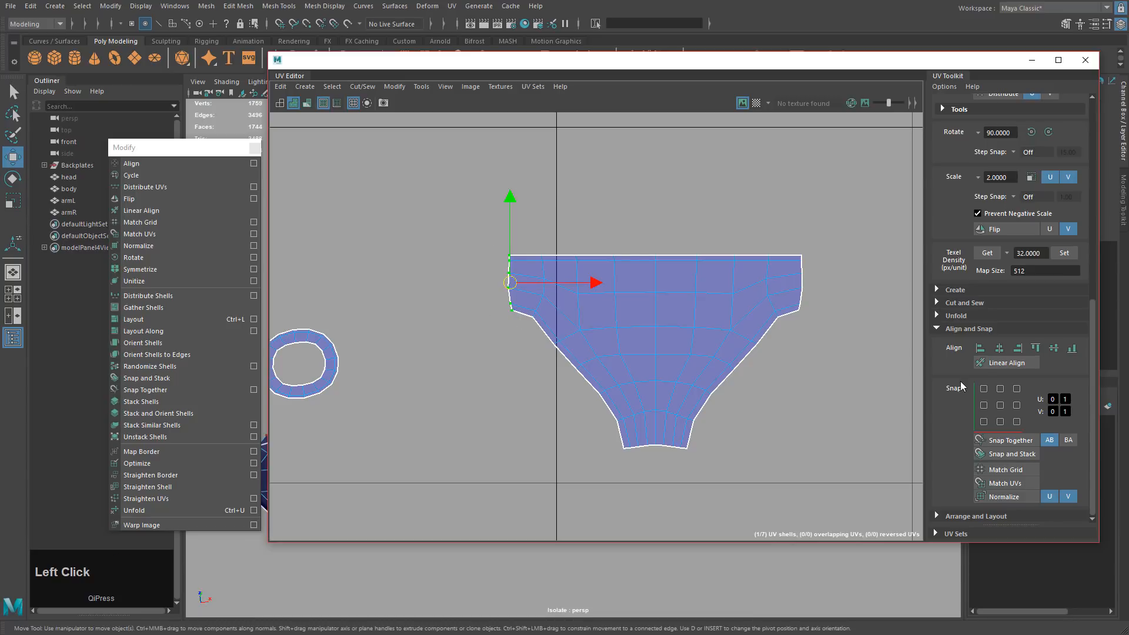
left_click(998, 349)
left_click_drag(813, 307, 795, 333)
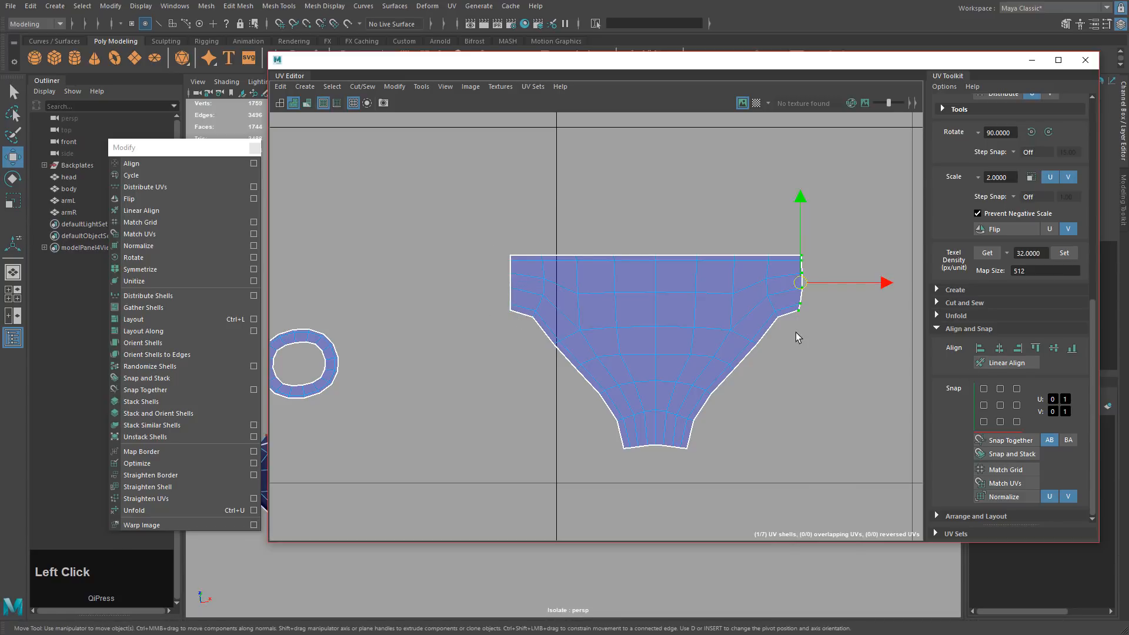
key("z")
key("z")
left_click_drag(484, 325, 524, 271)
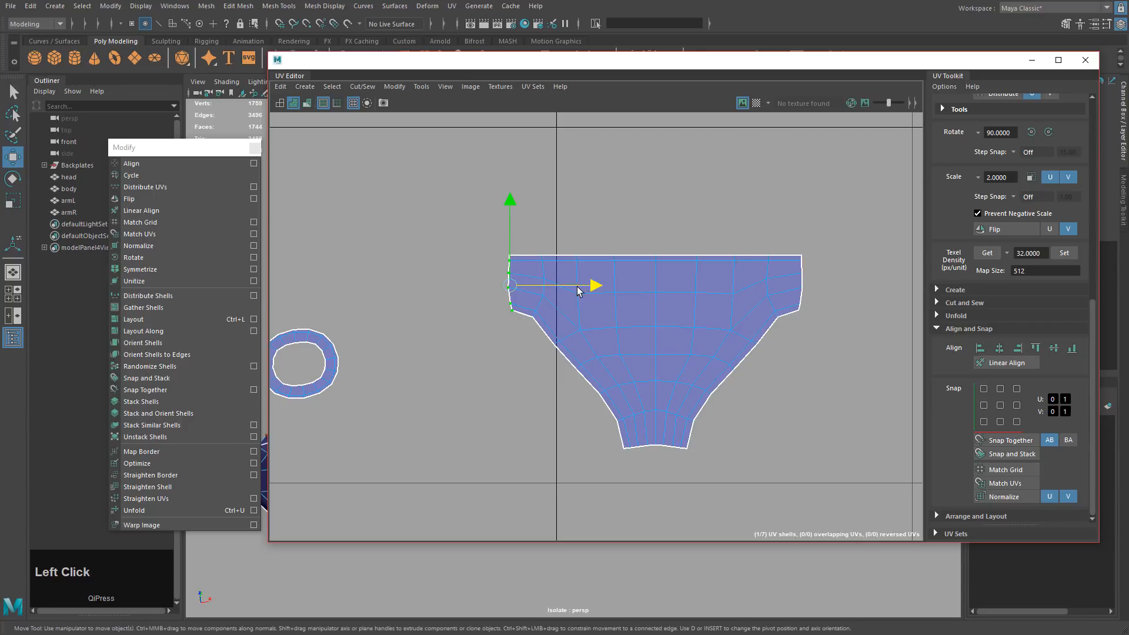
left_click_drag(592, 292, 554, 293)
left_click(509, 257, "shift")
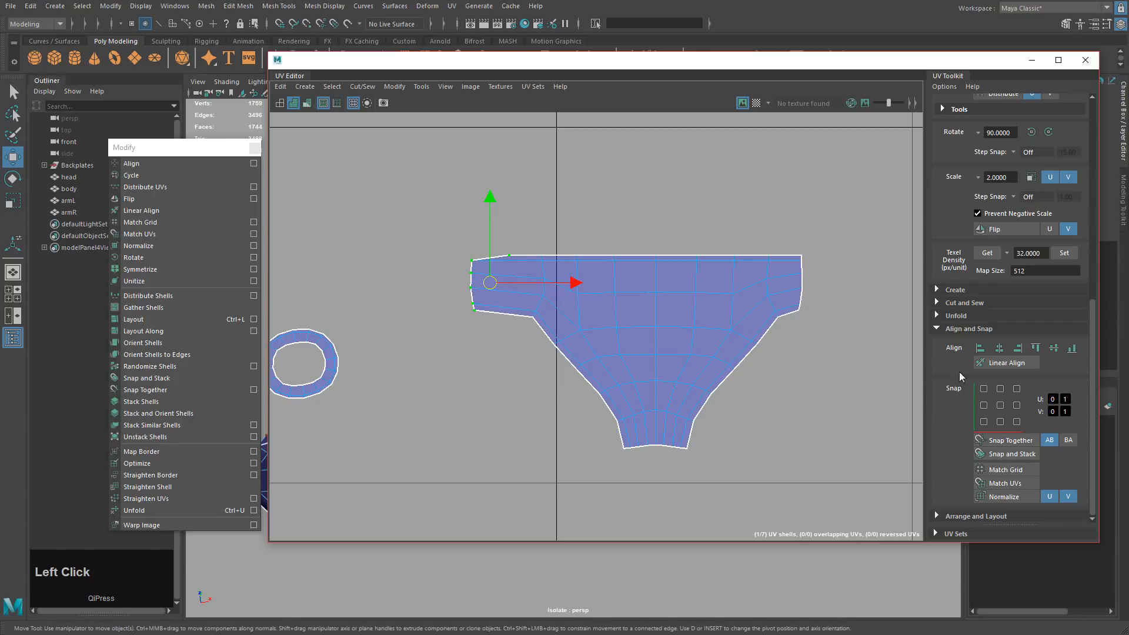
left_click(1018, 348)
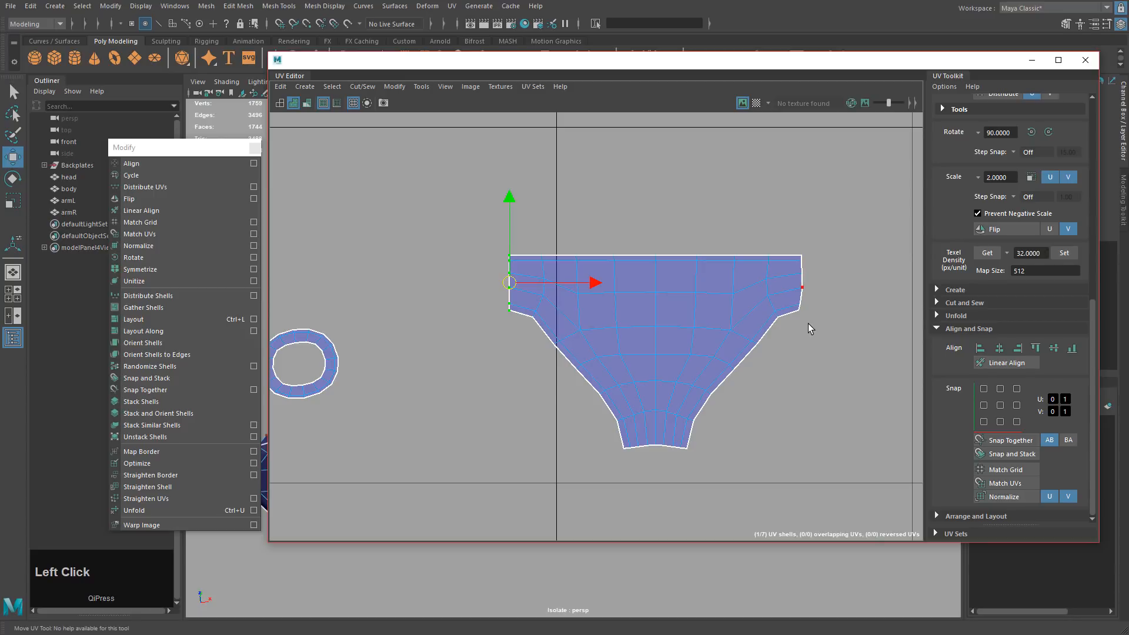
Align the right-edge UVs vertically with the top-right corner and unfold the interior again.
left_click_drag(808, 324, 794, 257)
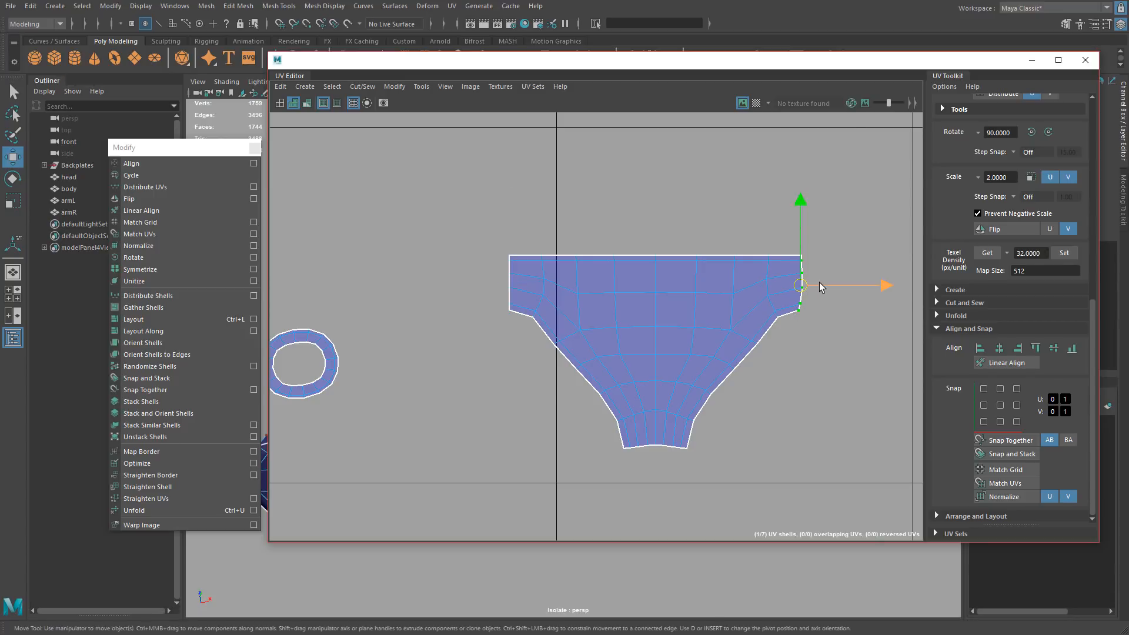
left_click_drag(820, 283, 854, 290)
left_click(806, 255, "shift")
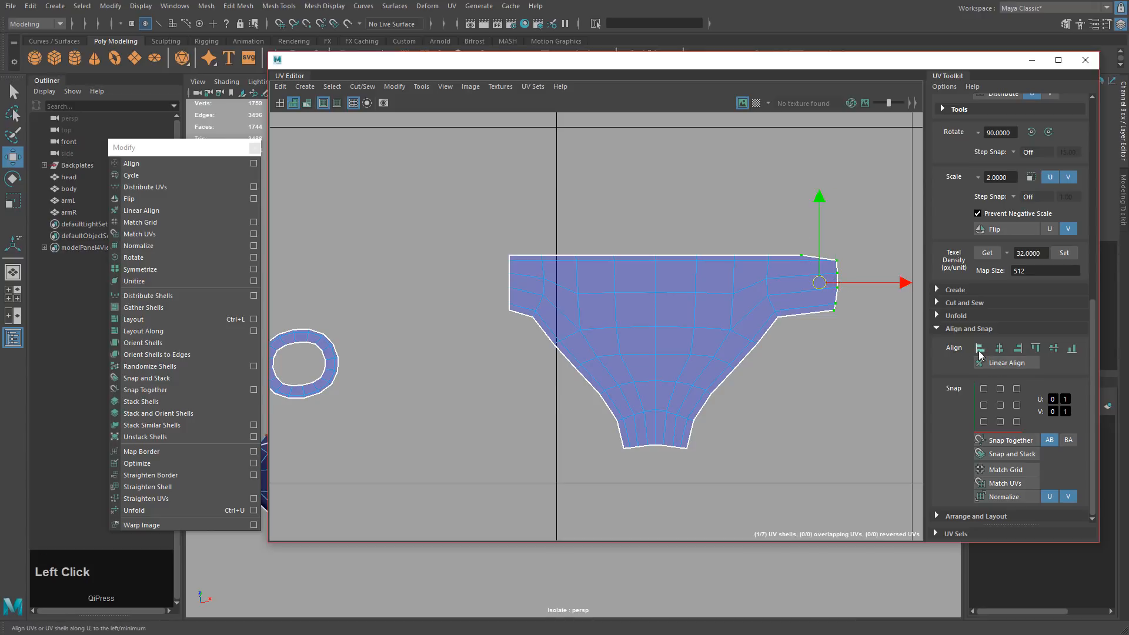
left_click(979, 350)
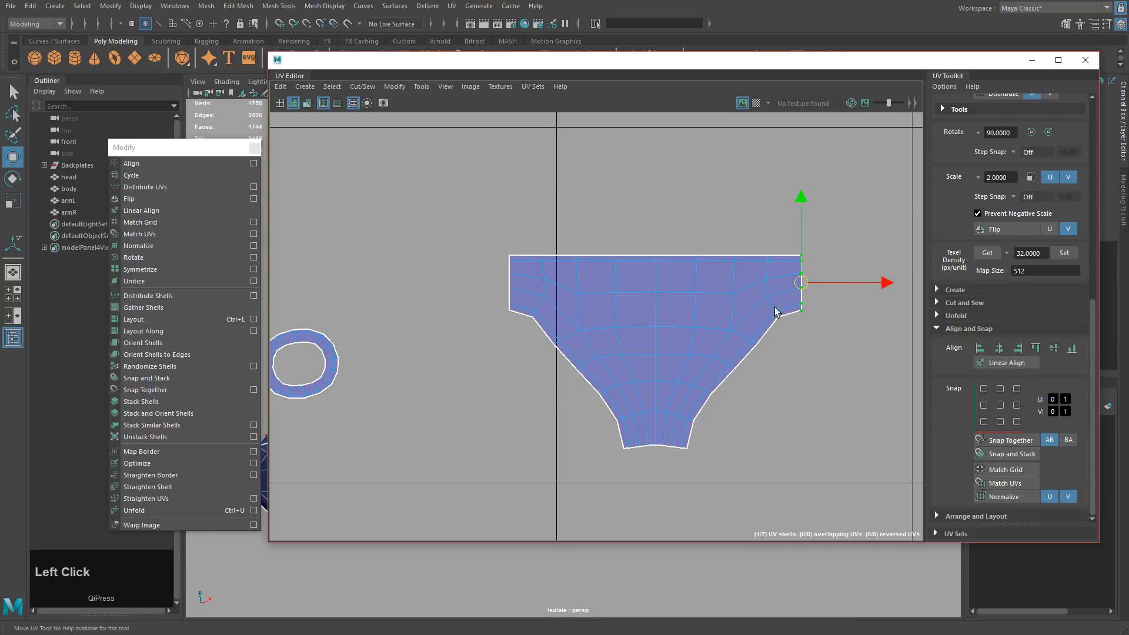
left_click_drag(541, 488, 794, 258)
left_click_drag(580, 379, 524, 265, "ctrl+shift")
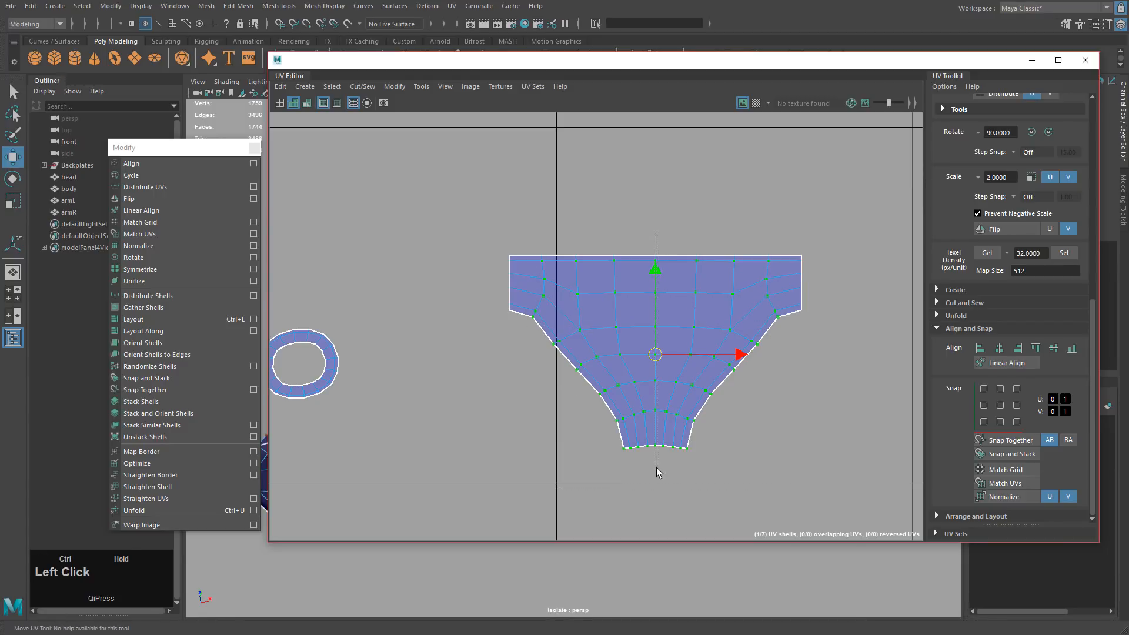
left_click(173, 509)
Move the cup shell beside its matching twin shell, away from the ring.
right_click_drag(803, 425, 554, 319, "alt")
middle_click_drag(554, 319, 716, 271, "alt")
left_click_drag(736, 241, 823, 327)
right_click_drag(721, 360, 786, 383, "ctrl")
middle_click_drag(859, 377, 494, 427)
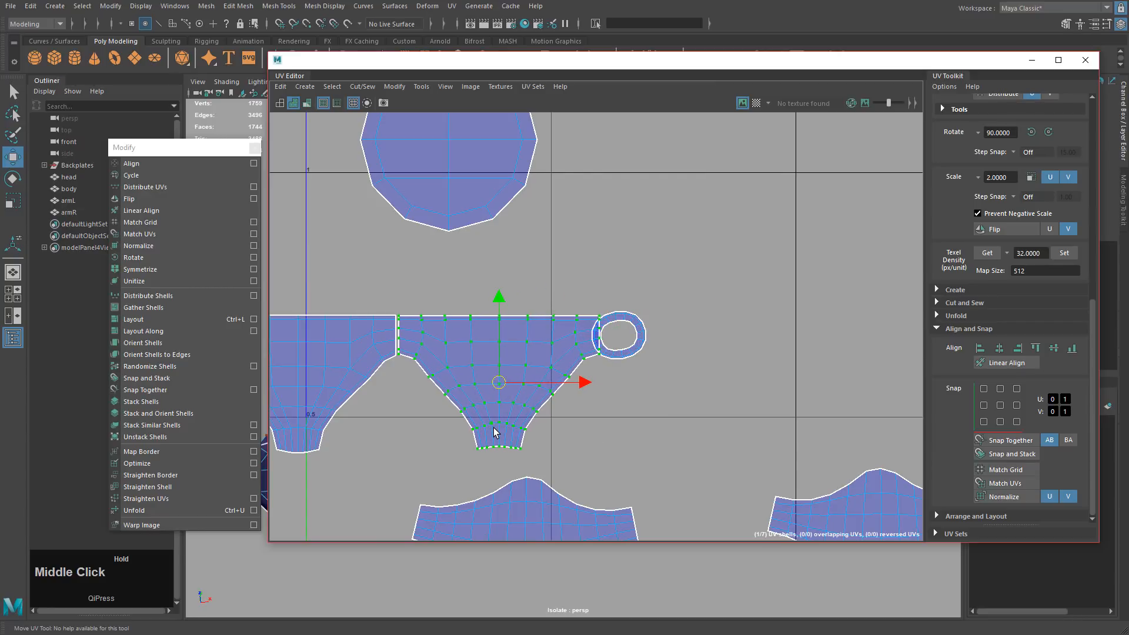
middle_click_drag(457, 377, 708, 381, "alt")
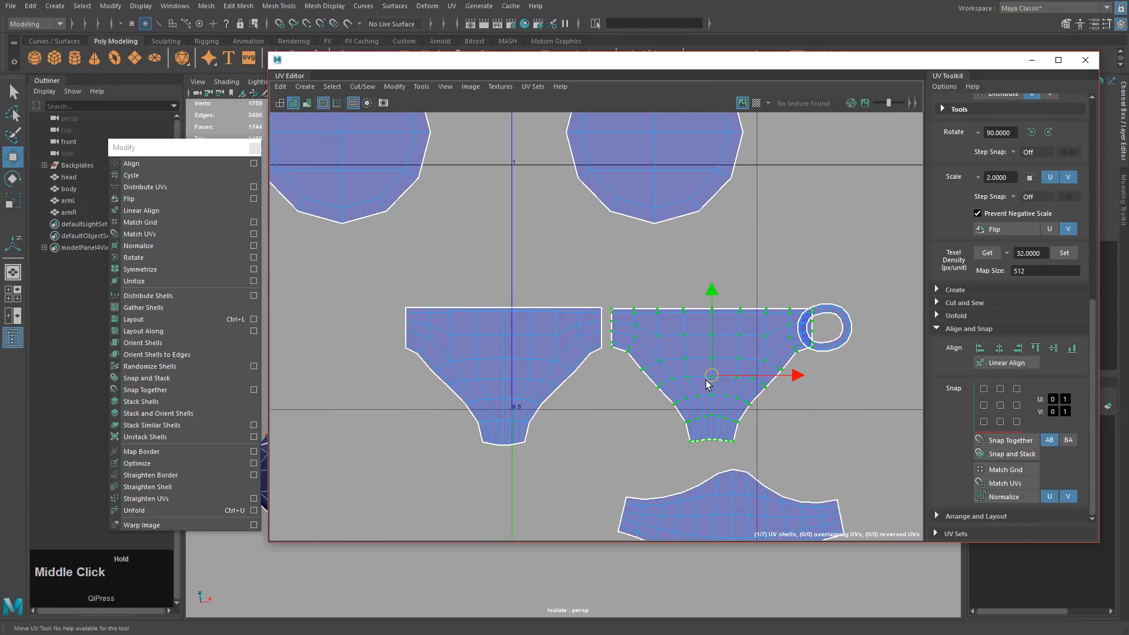
left_click_drag(647, 372, 620, 364, "alt")
middle_click_drag(621, 365, 558, 351, "alt")
middle_click_drag(616, 393, 814, 299)
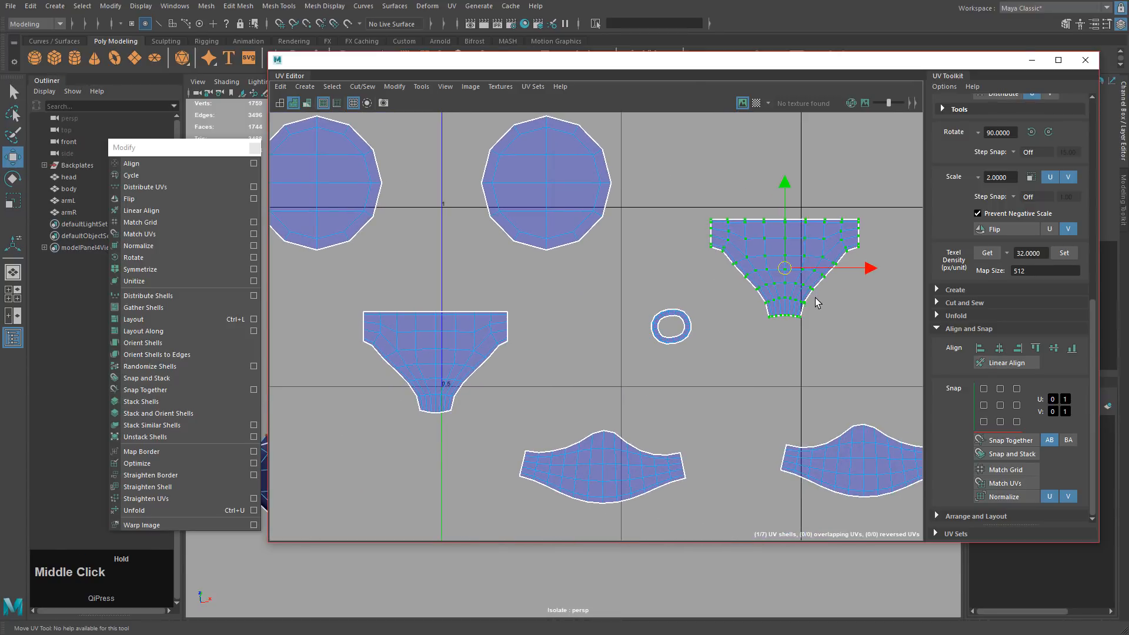
middle_click_drag(615, 362, 619, 351, "alt")
Rotate the small ring shell slightly and move it onto the centre line.
left_click_drag(619, 352, 675, 253, "alt")
right_click_drag(674, 253, 717, 268)
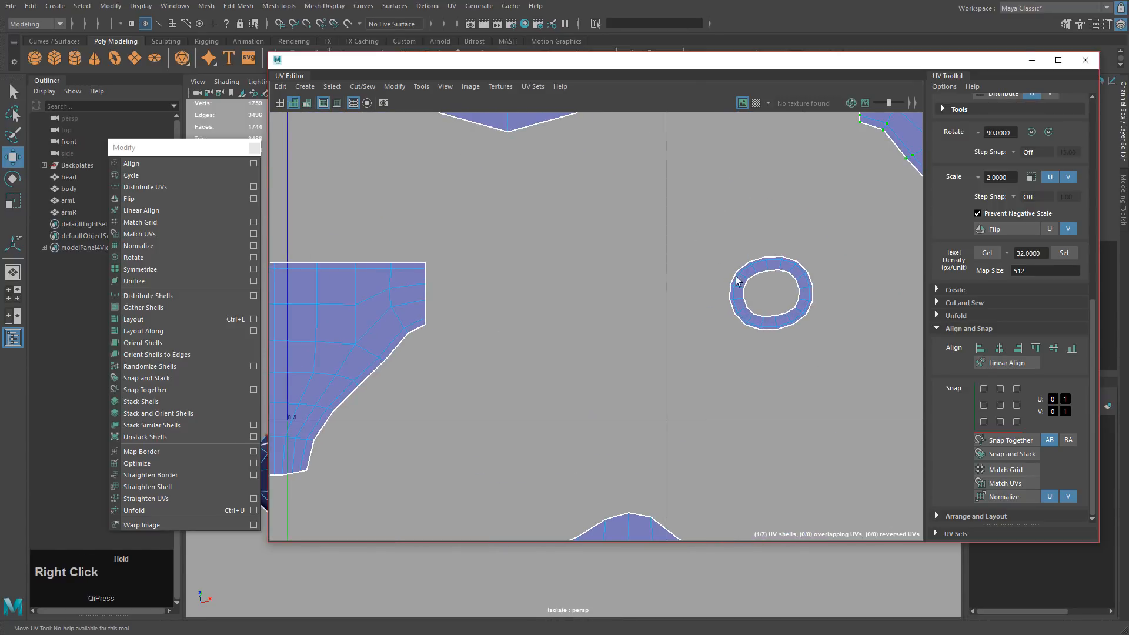
left_click(736, 275)
key("r")
key("e")
left_click_drag(847, 319, 842, 338)
key("w")
middle_click_drag(826, 344, 613, 289)
key("e")
key("w")
Align the lower strip's centre column of UVs and select the whole strip shell.
left_click_drag(619, 322, 627, 459)
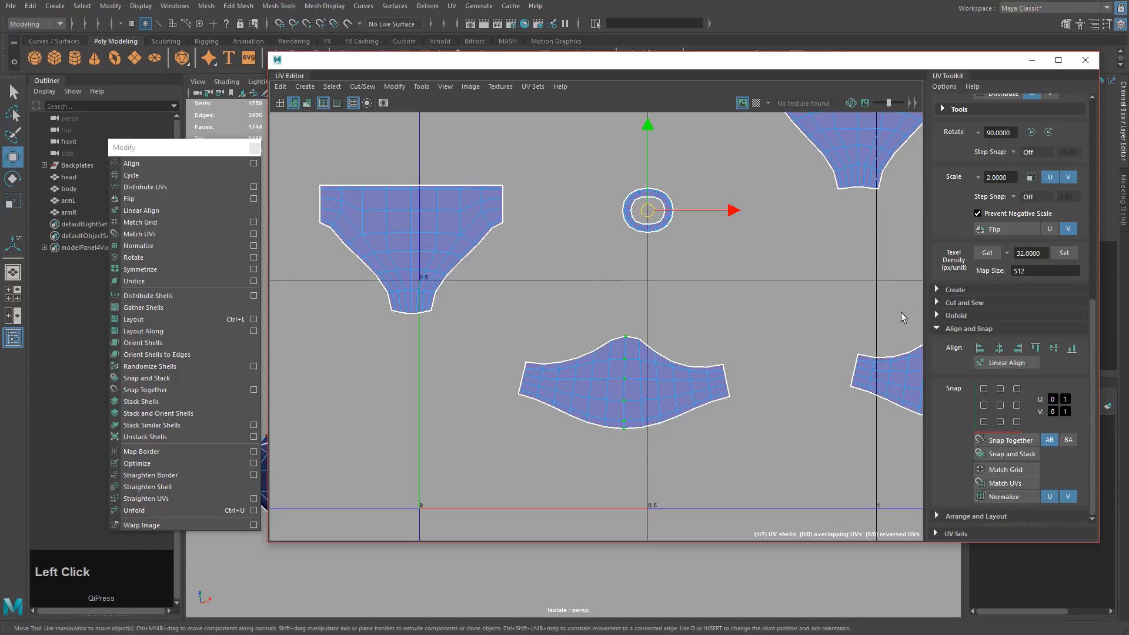
left_click(1001, 350)
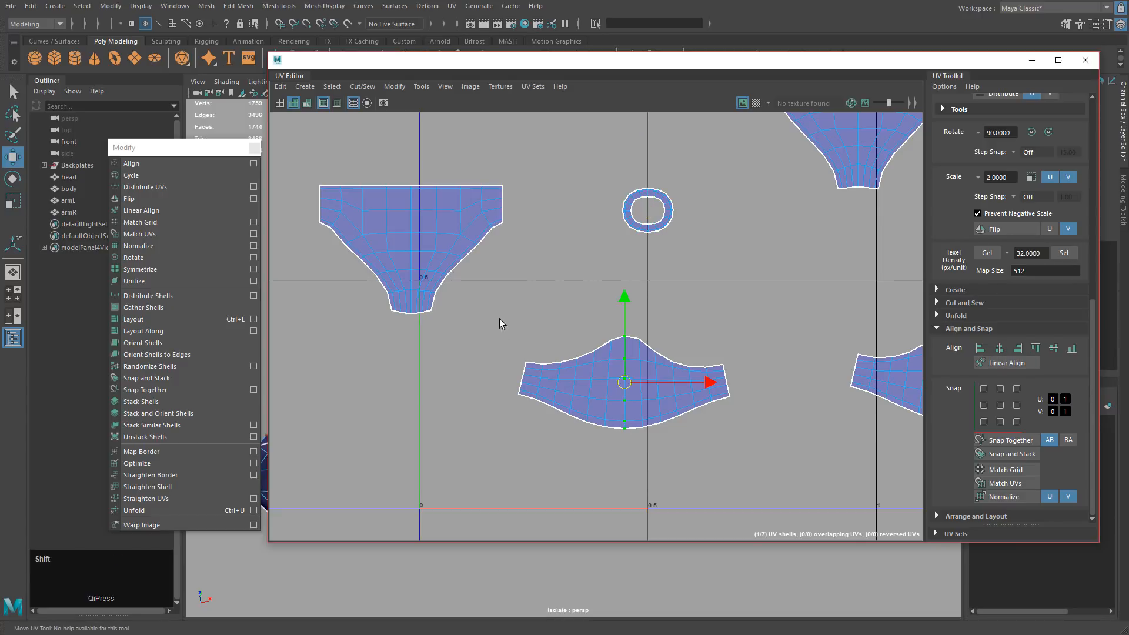
left_click_drag(503, 311, 756, 464, "shift")
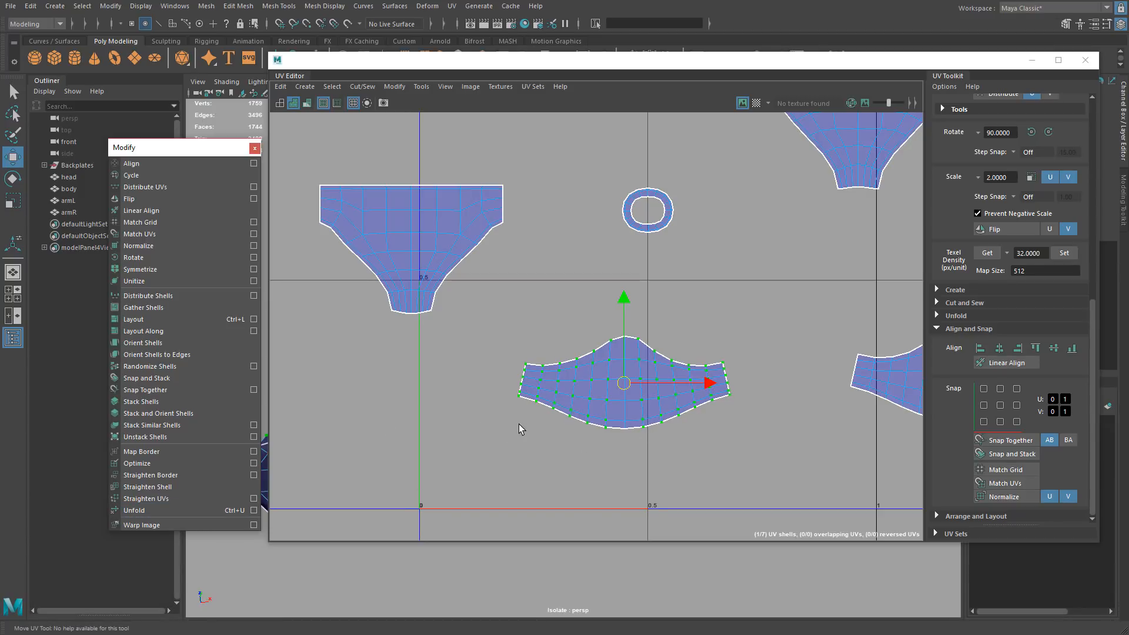
Select the strip shell's entire bottom border edges and convert them to UVs.
middle_click_drag(631, 440, 574, 374)
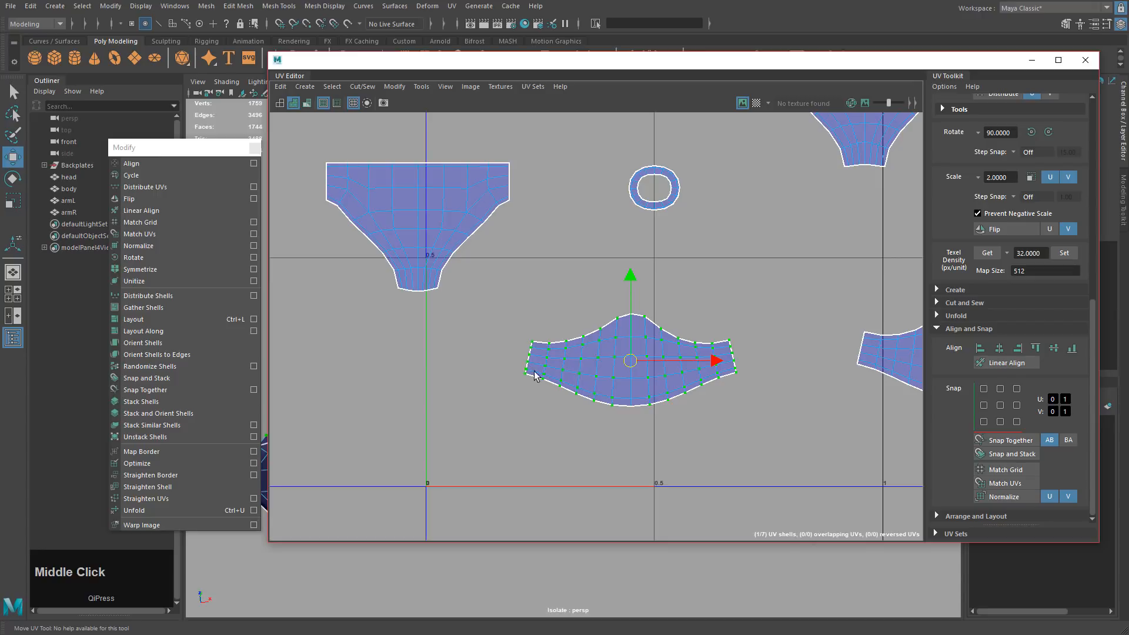
left_click_drag(534, 402, 800, 384, "alt")
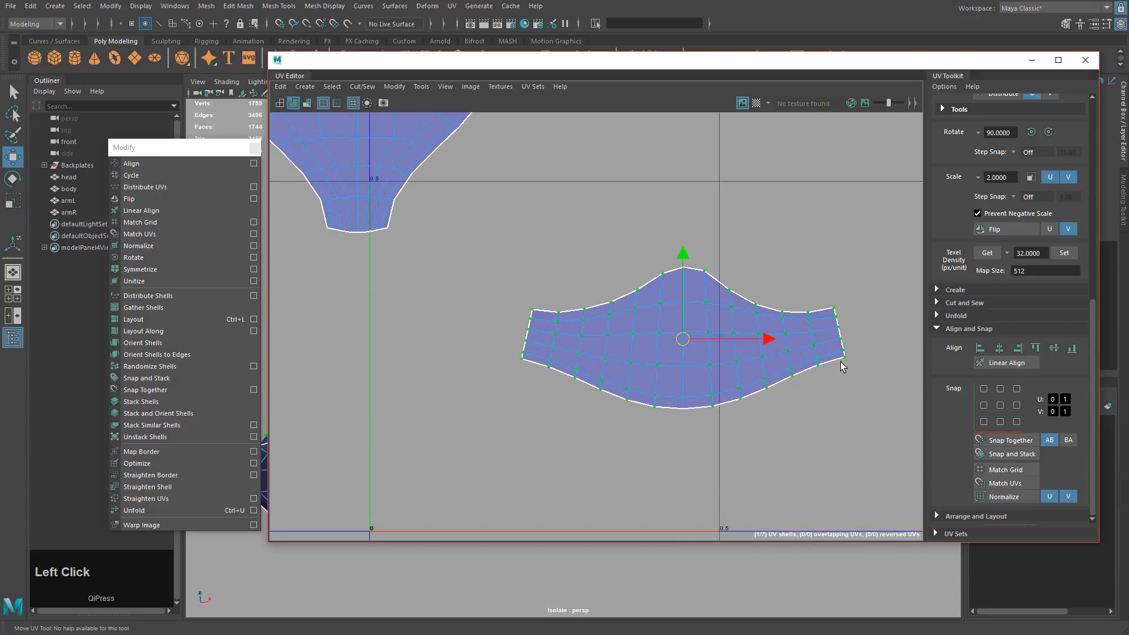
middle_click_drag(695, 424, 651, 411)
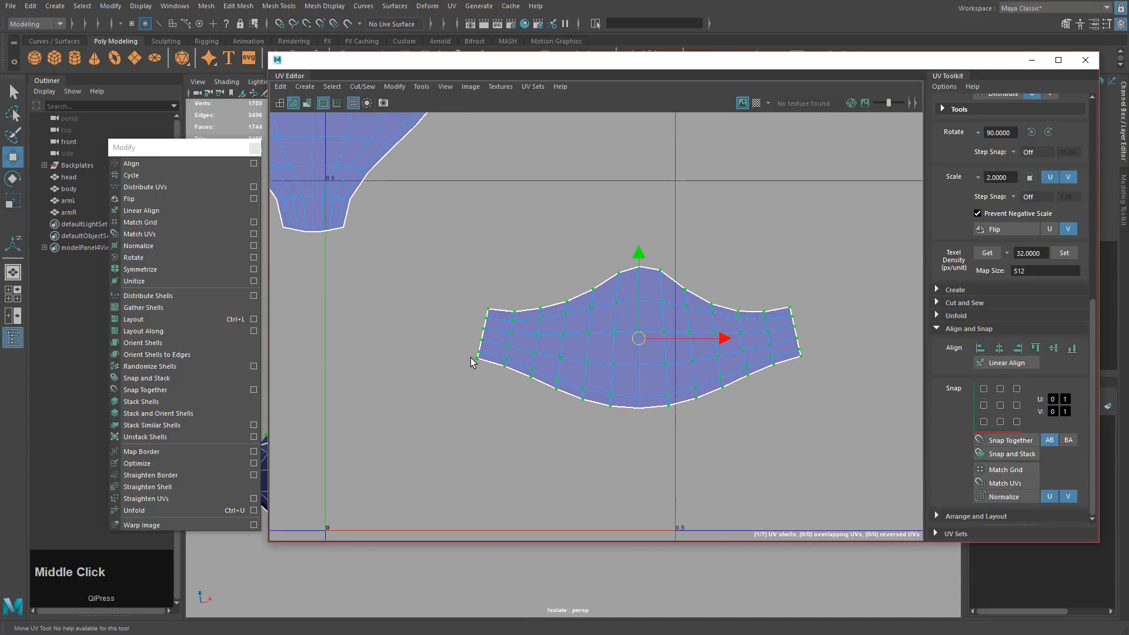
left_click(496, 381)
right_click_drag(497, 381, 495, 364)
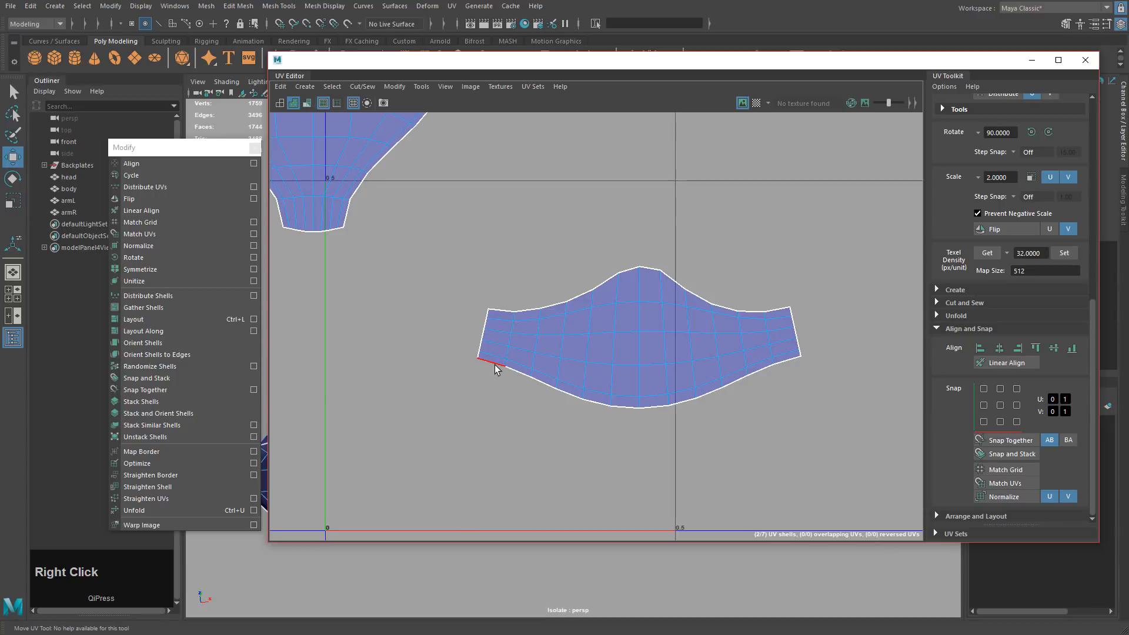
left_click(784, 362, "shift")
double_click(532, 375)
scroll(765, 360, "down", 4)
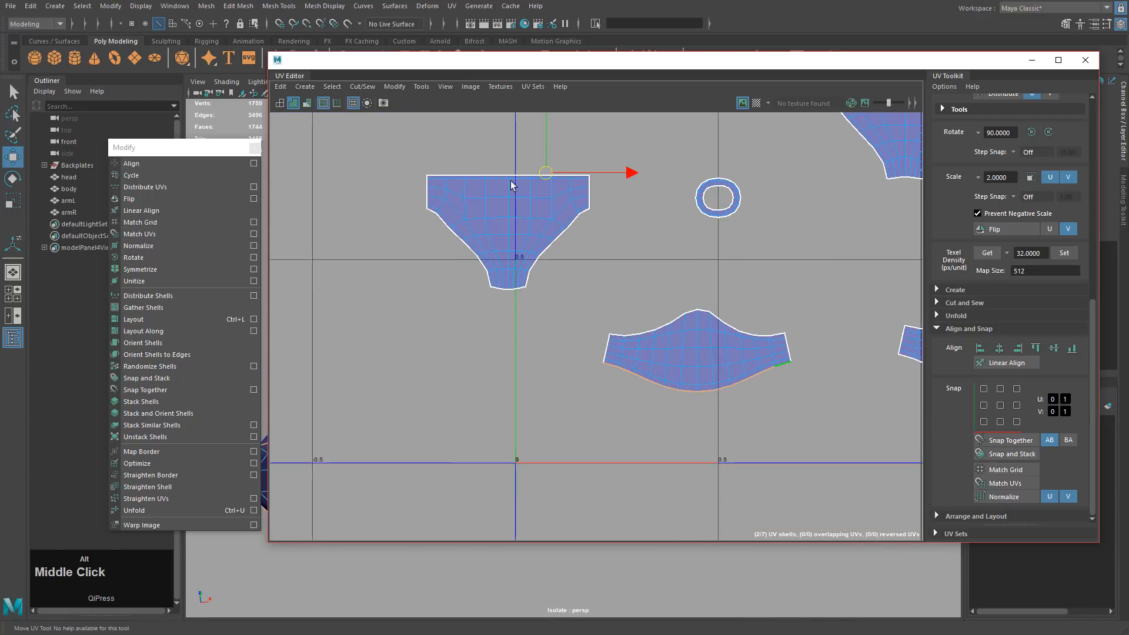
double_click(774, 367)
scroll(773, 366, "down", 3)
middle_click_drag(664, 291, 564, 320, "alt")
scroll(676, 353, "down", 1)
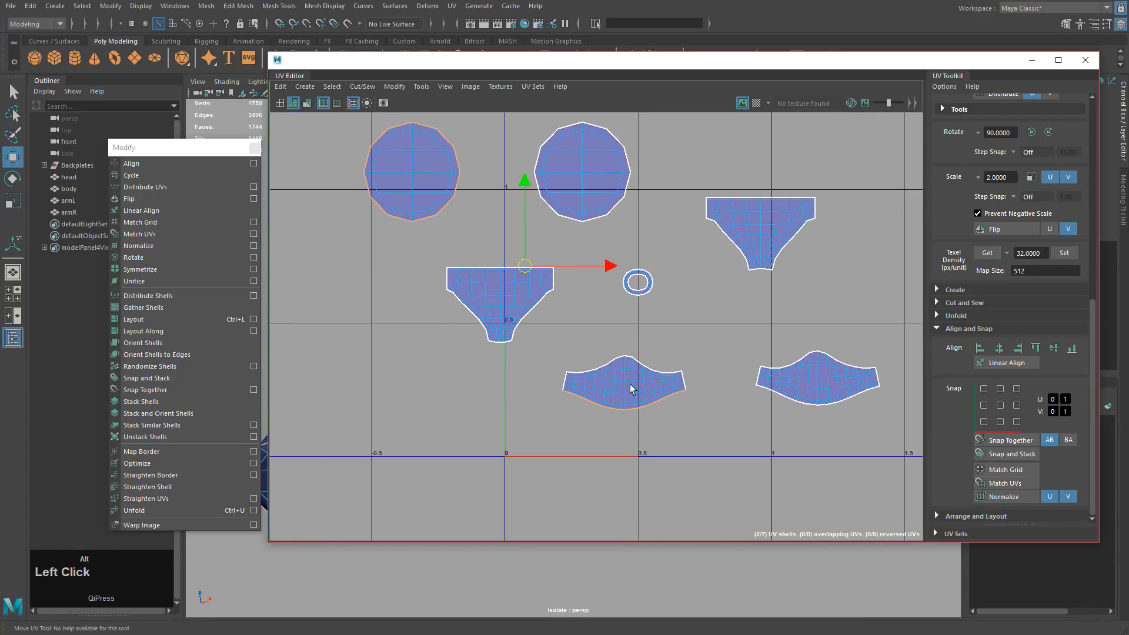
right_click(535, 369, "ctrl")
right_click_drag(536, 371, 649, 368, "ctrl")
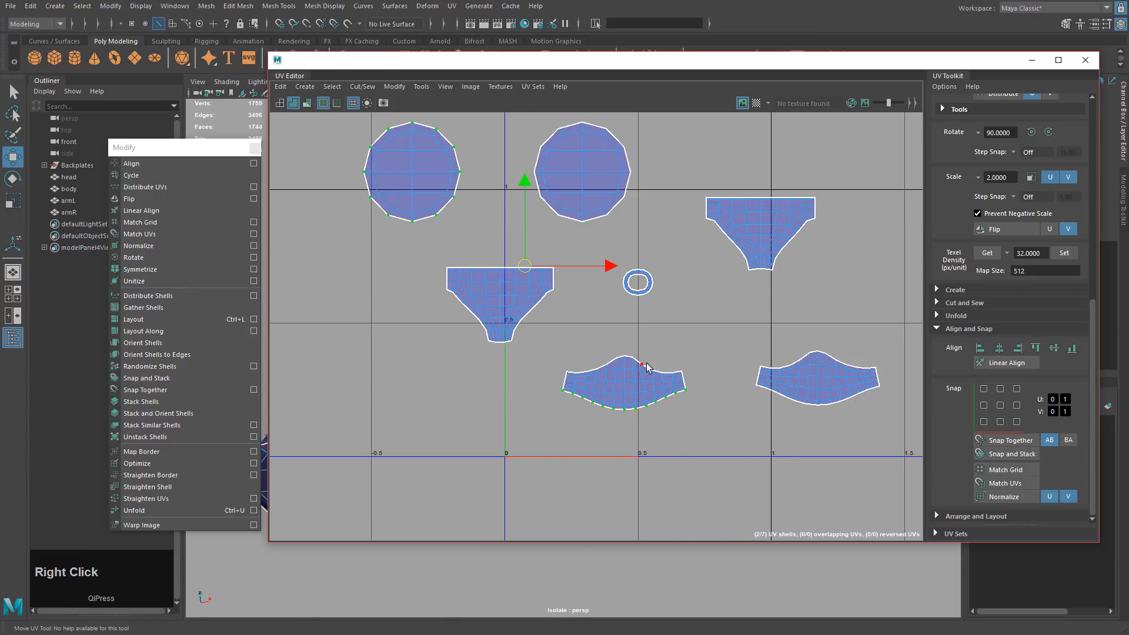
Deselect the circle's UVs, leaving only the strip's bottom border UVs selected.
middle_click_drag(488, 273, 555, 302, "alt")
left_click_drag(391, 129, 558, 275, "ctrl")
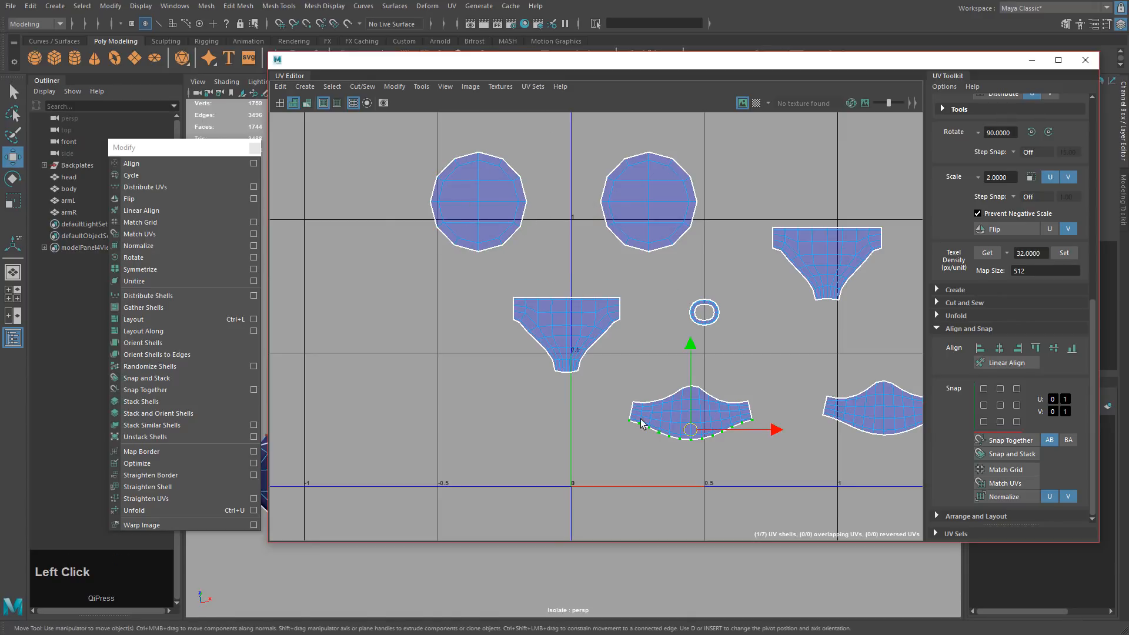
middle_click_drag(682, 438, 602, 412, "alt")
right_click_drag(602, 412, 691, 394, "alt")
middle_click_drag(691, 394, 610, 386, "alt")
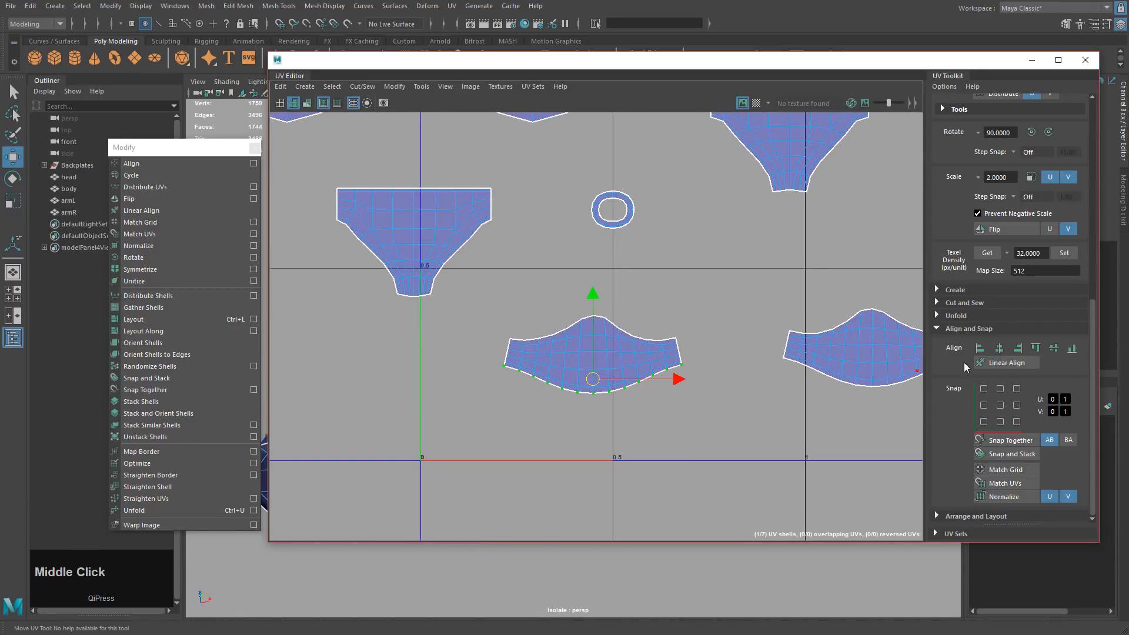
Flatten the bottom-edge UVs onto one line and unfold the shell's interior UVs.
left_click(1071, 348)
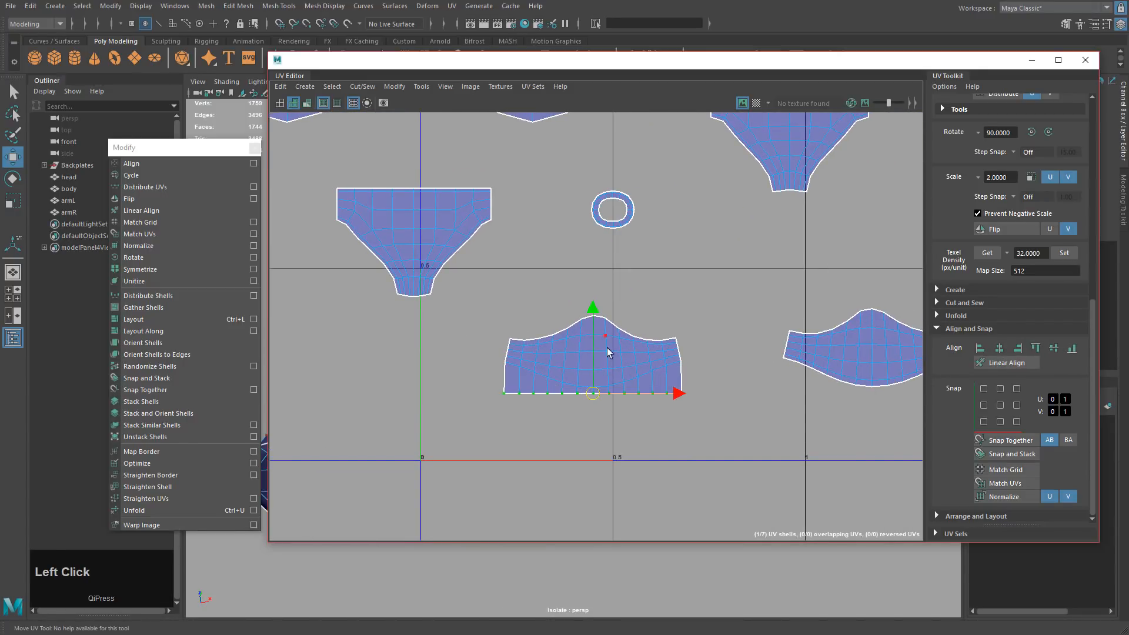
left_click_drag(590, 405, 595, 291, "ctrl+shift")
left_click_drag(479, 291, 688, 455, "shift")
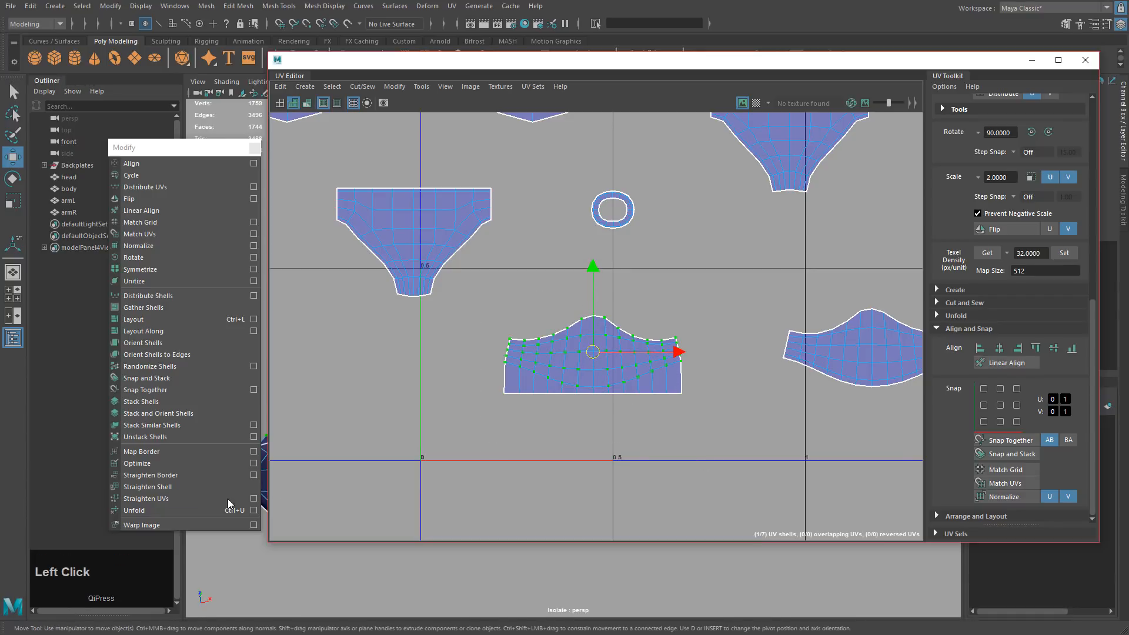
left_click(152, 511)
Straighten the shell's right and left edge UVs into vertical lines.
scroll(618, 498, "up", 3)
middle_click_drag(605, 513, 662, 473, "alt")
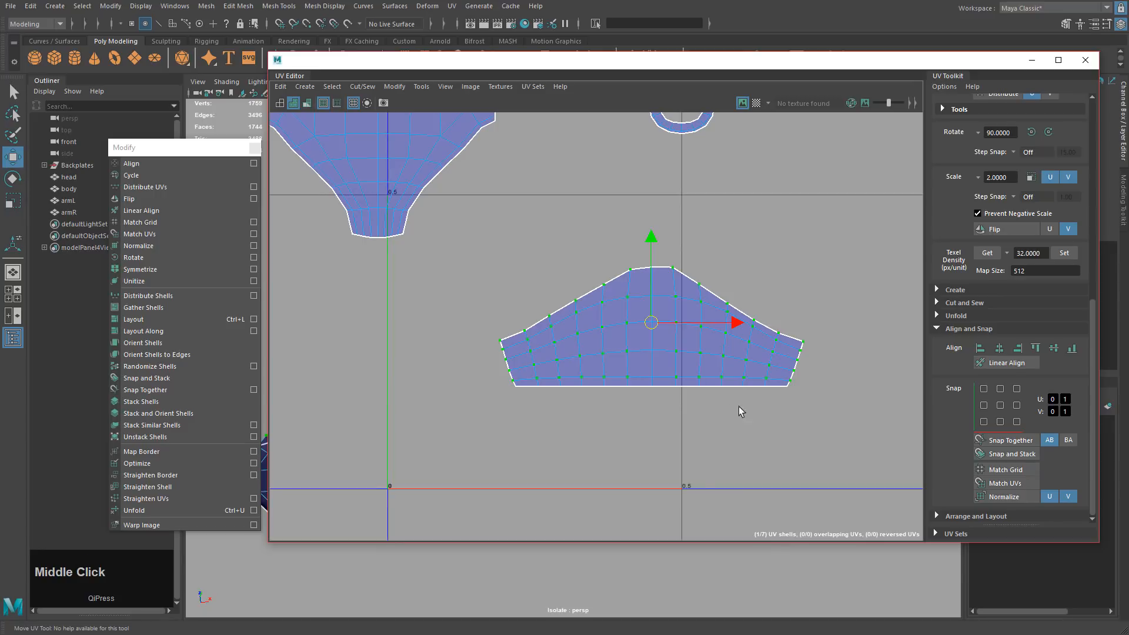
left_click_drag(840, 322, 782, 395)
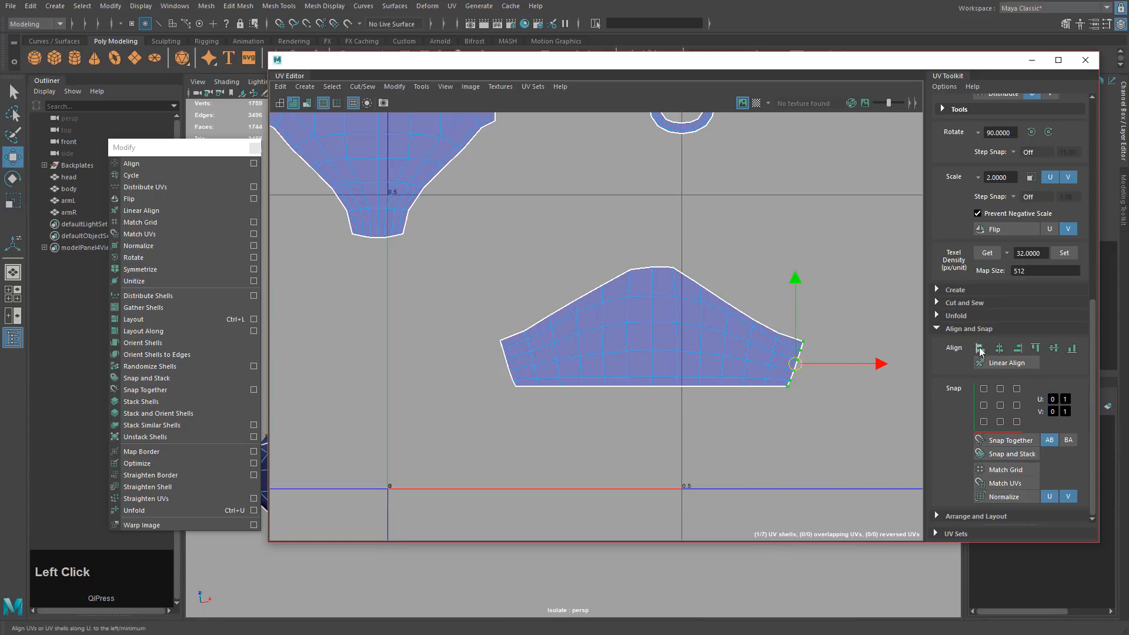
left_click(986, 350)
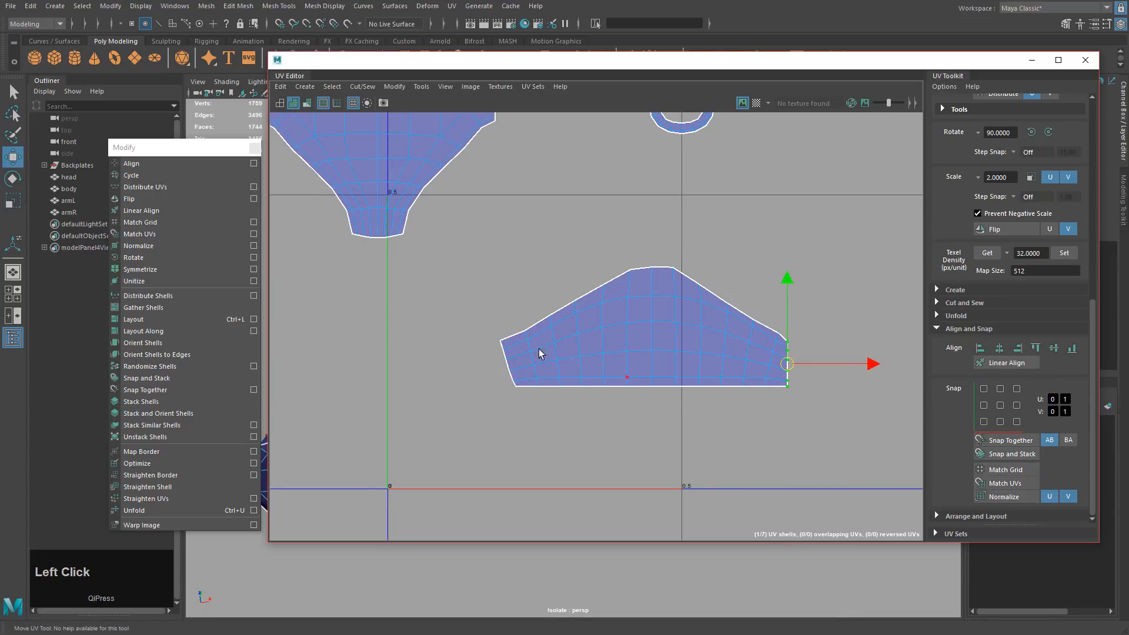
left_click_drag(515, 416, 518, 417)
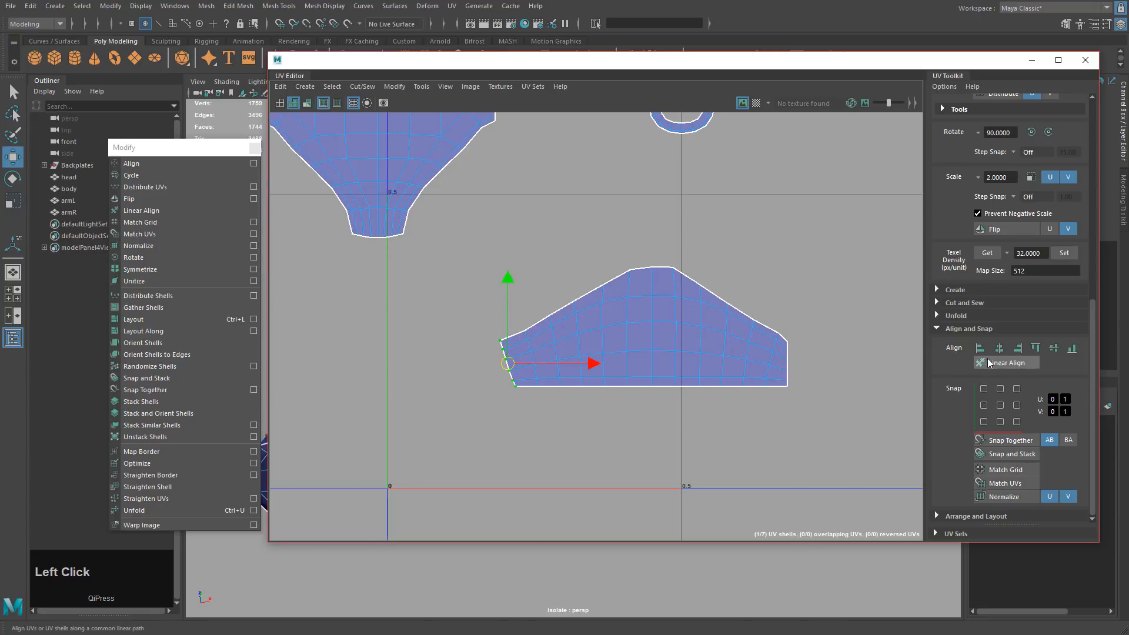
left_click(1018, 348)
Reselect only the interior UVs, leaving out the bottom row, centre column and side edges.
left_click_drag(468, 208, 819, 454)
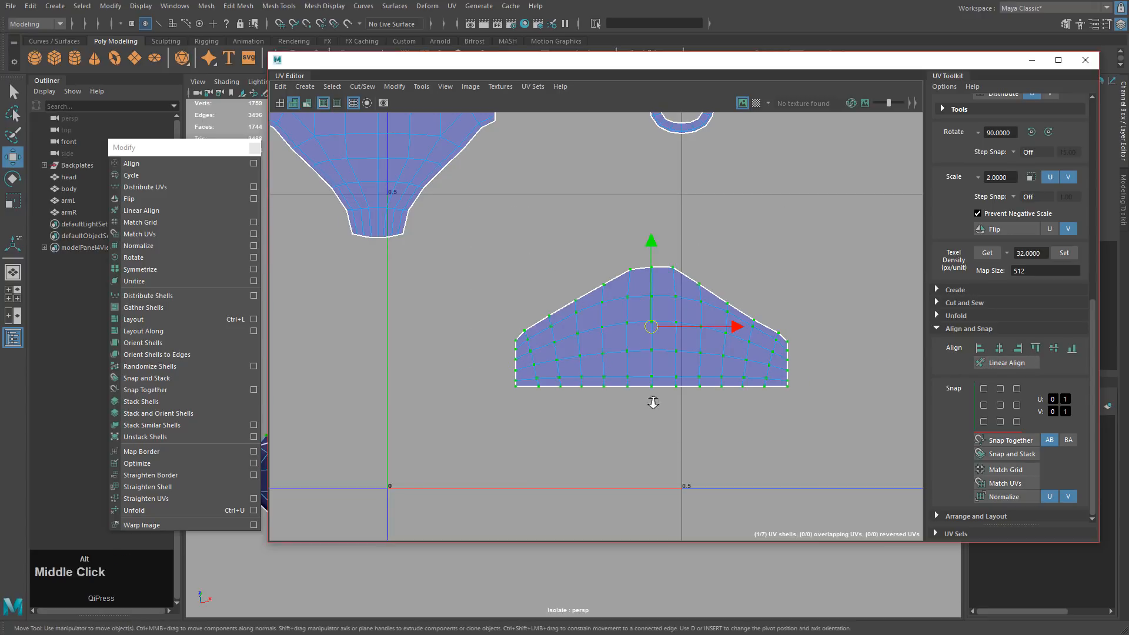
middle_click_drag(653, 404, 654, 389, "alt")
scroll(654, 390, "up", 2)
left_click_drag(657, 188, 676, 362, "ctrl")
left_click_drag(439, 423, 839, 288, "ctrl")
left_click_drag(428, 254, 501, 450, "ctrl")
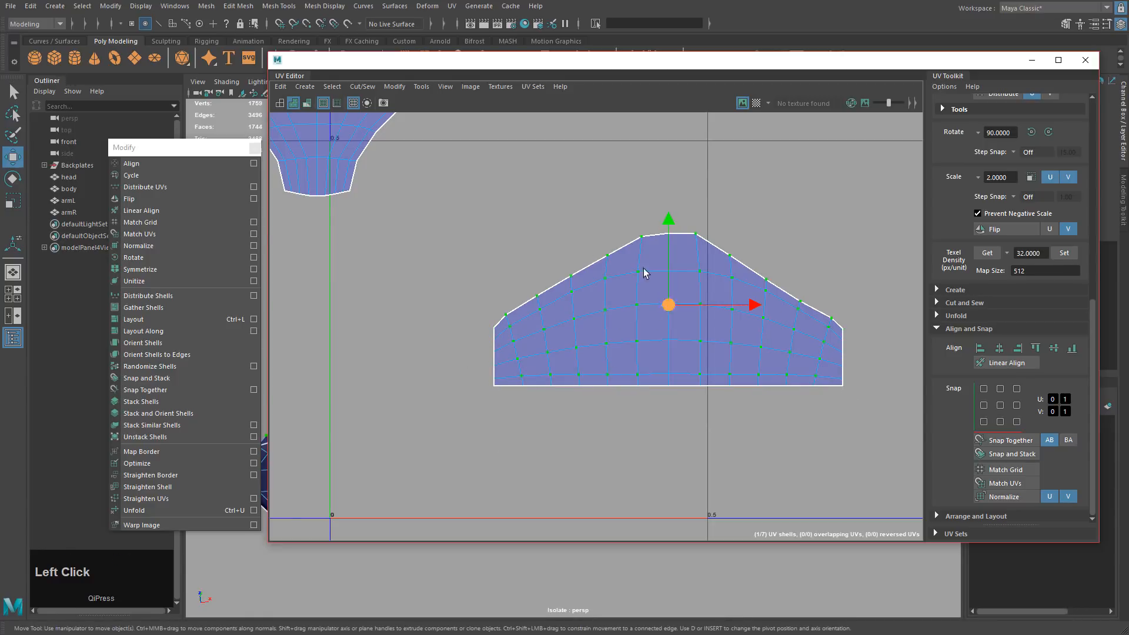
Unfold the remaining interior UVs, then select the shell's centre UV column for moving.
left_click(181, 509)
left_click(762, 218)
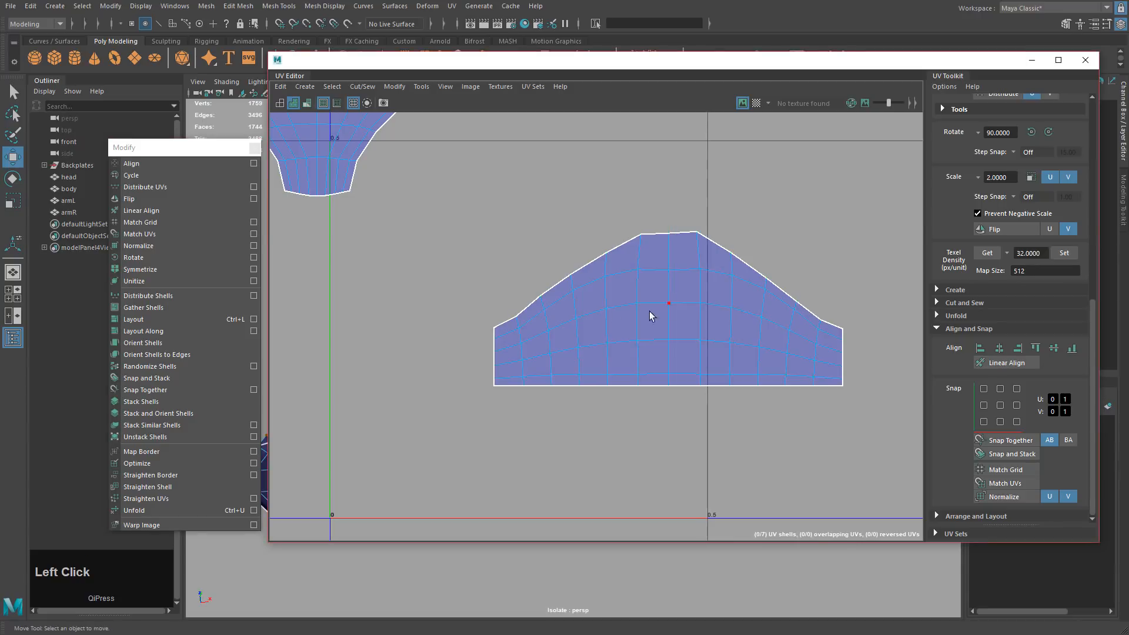
middle_click_drag(648, 311, 568, 354, "alt")
right_click_drag(568, 354, 653, 389, "alt")
left_click_drag(593, 440, 596, 445)
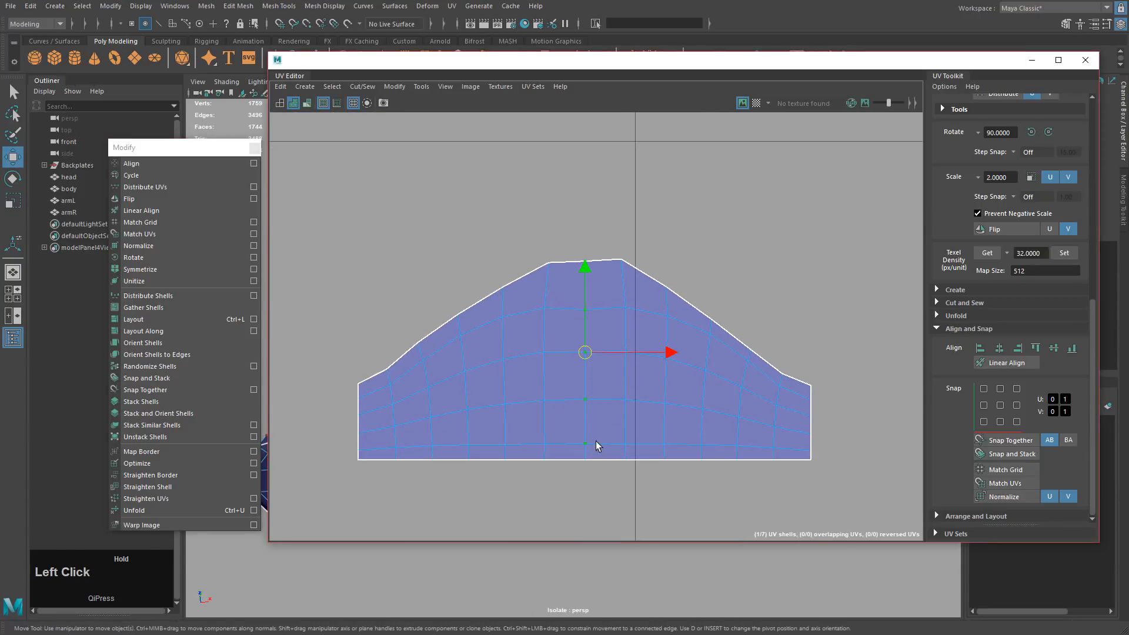
key("w")
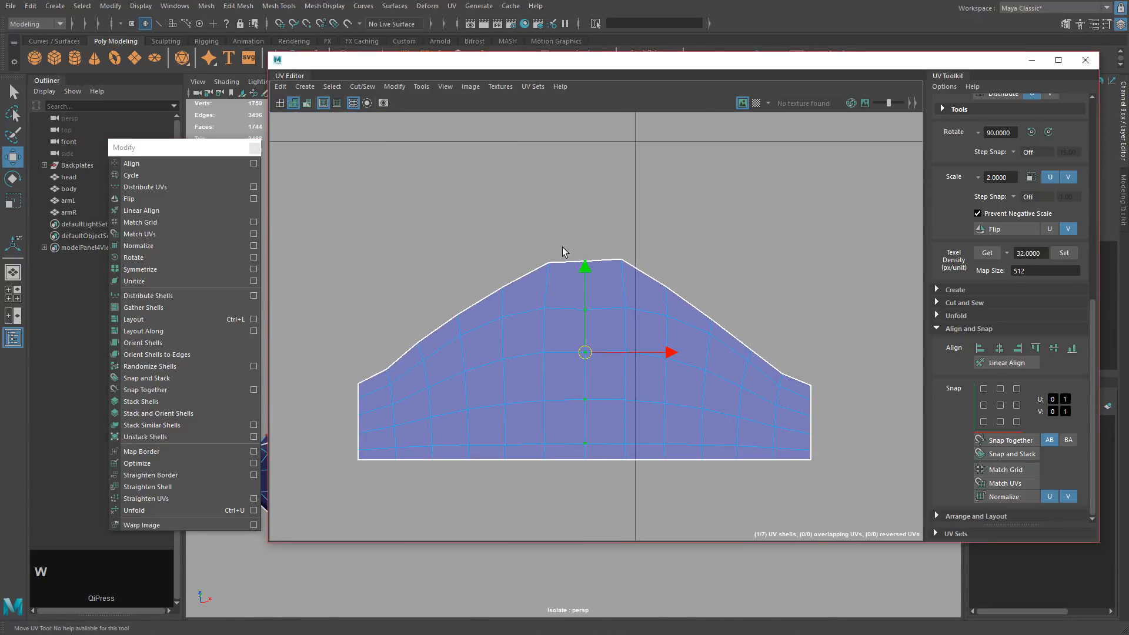
Check the model in the 3D view, then raise the shell's top-centre UV slightly.
left_click_drag(418, 66, 816, 145)
left_click_drag(528, 358, 406, 415, "alt")
middle_click_drag(555, 397, 403, 392, "alt")
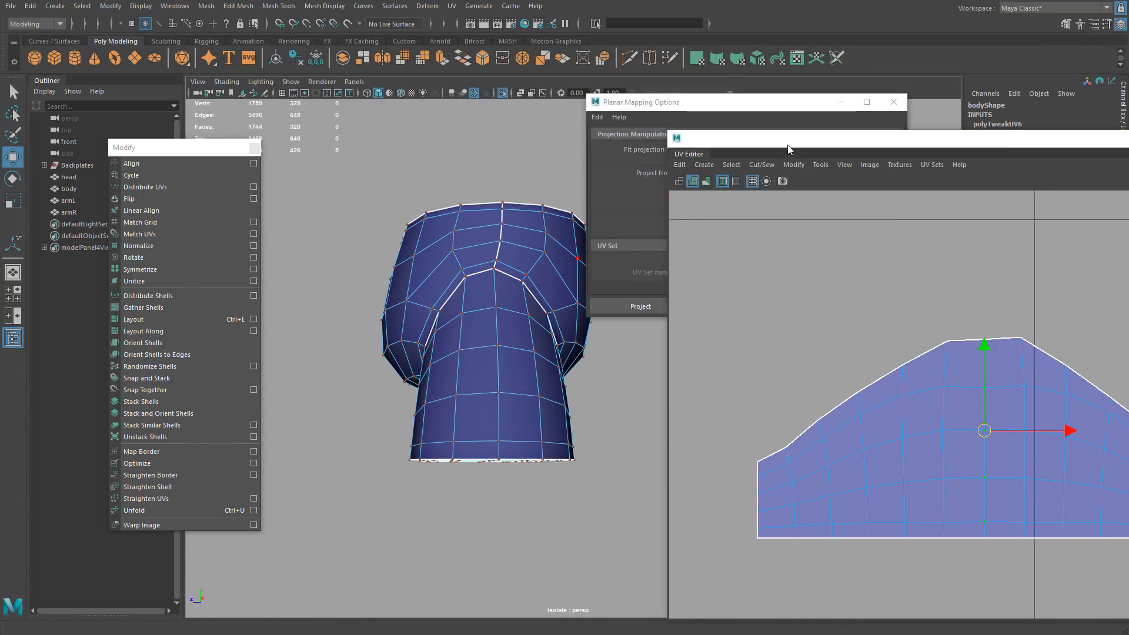
left_click_drag(788, 141, 426, 97)
right_click_drag(601, 259, 650, 260)
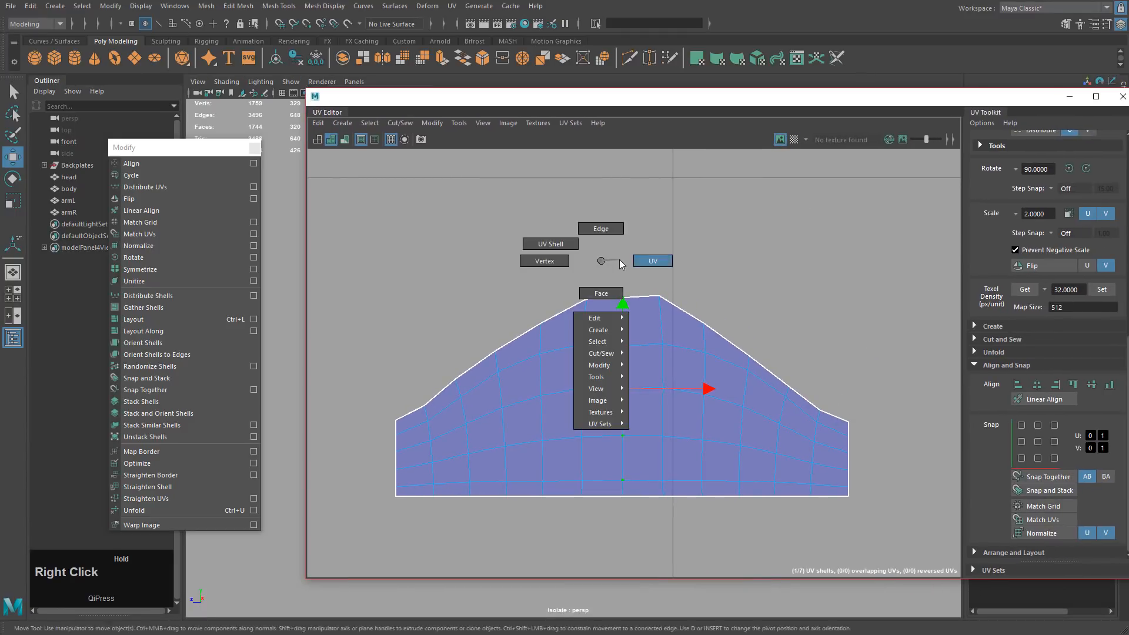
left_click(622, 295)
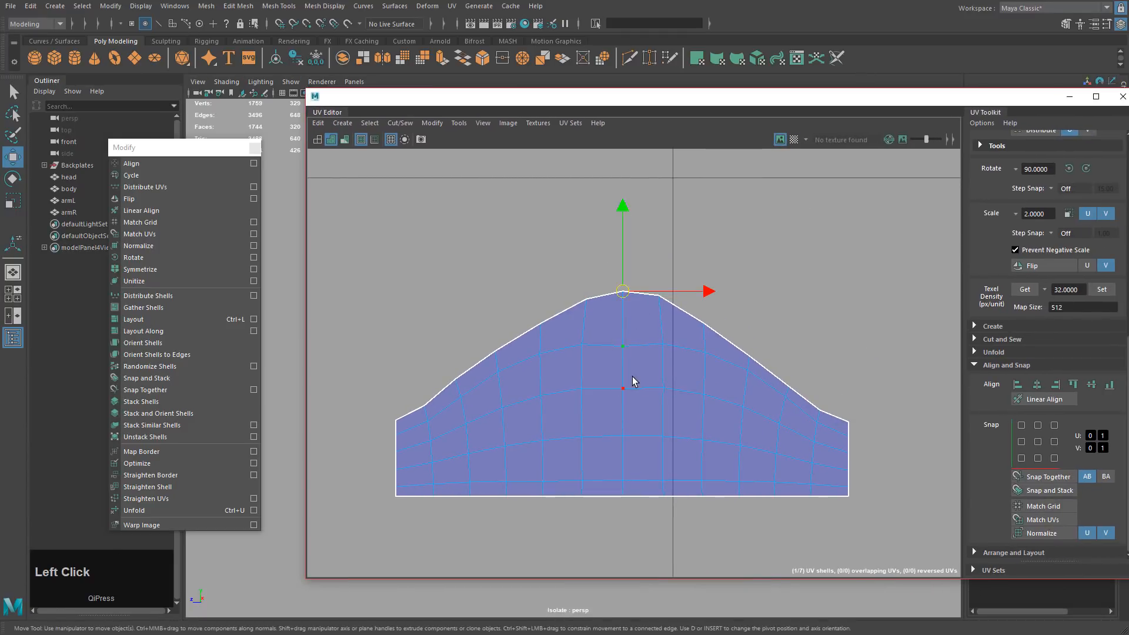
middle_click_drag(633, 377, 636, 369)
key("z")
left_click_drag(625, 263, 625, 257)
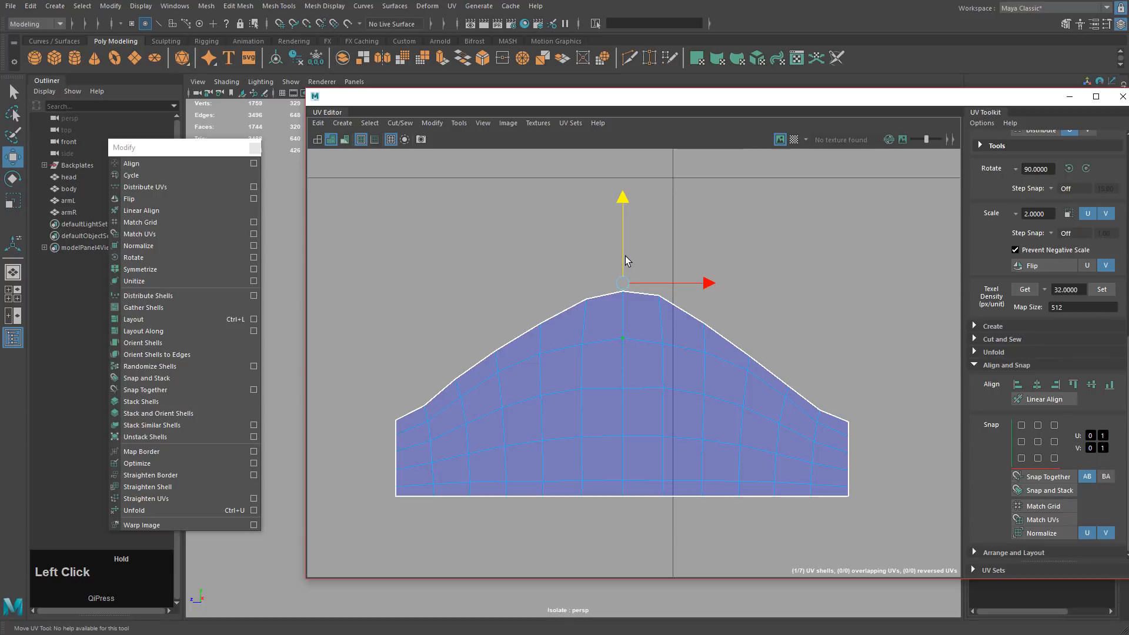
Even out the remaining centre-column UVs and show the UDIM 1001 checker texture.
left_click(623, 384)
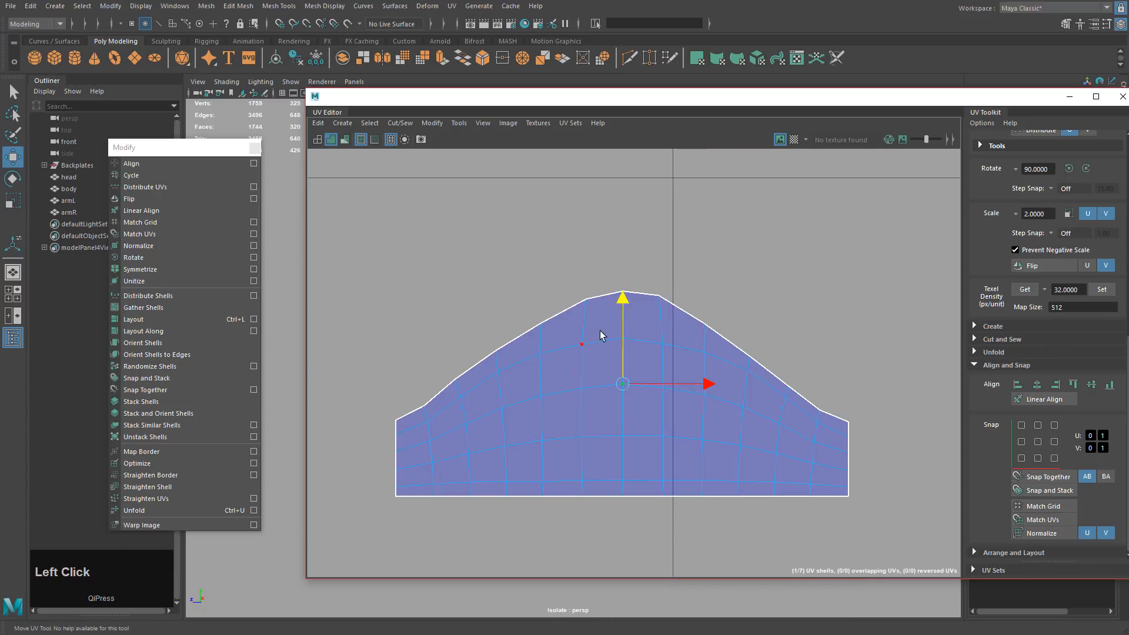
left_click(624, 336)
left_click_drag(624, 261, 623, 264)
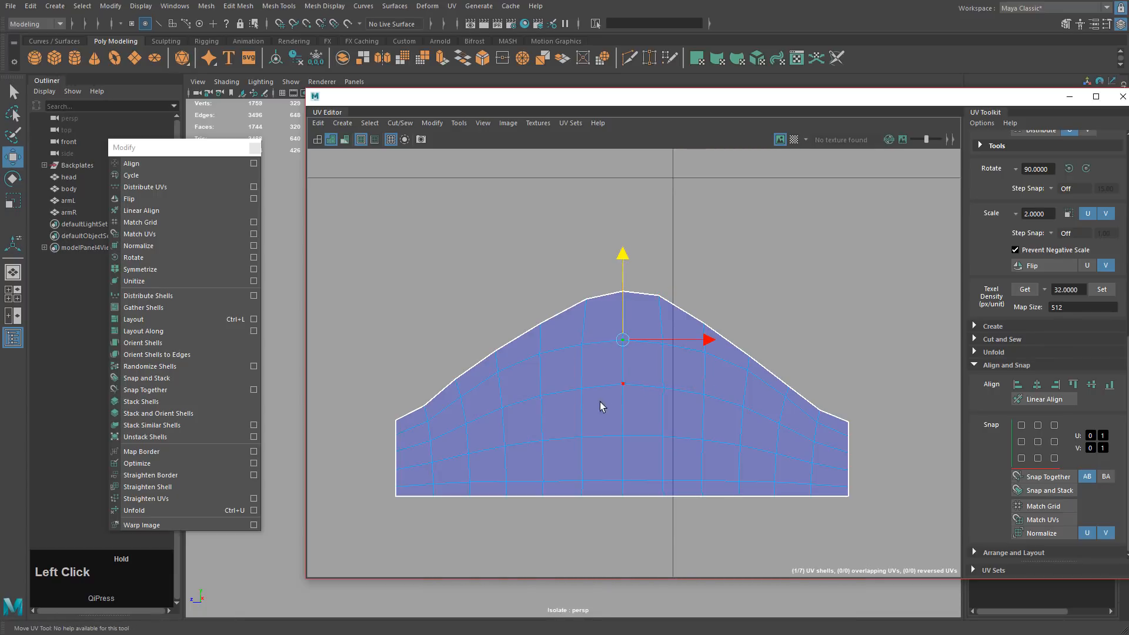
left_click(623, 436)
left_click(622, 354)
left_click(622, 384)
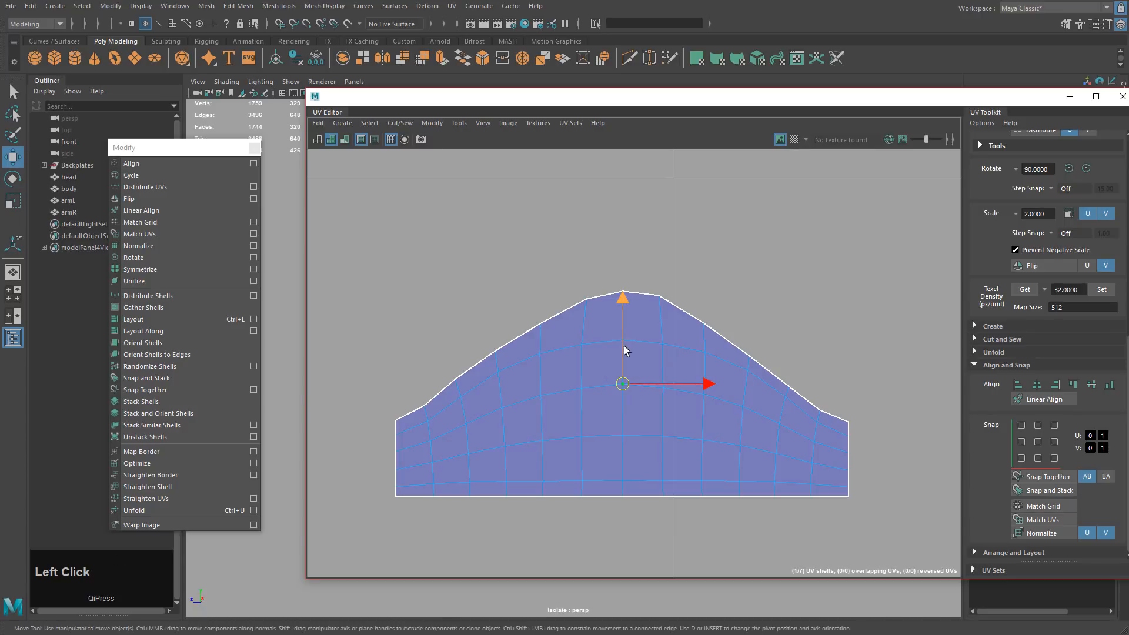
scroll(760, 351, "down", 2)
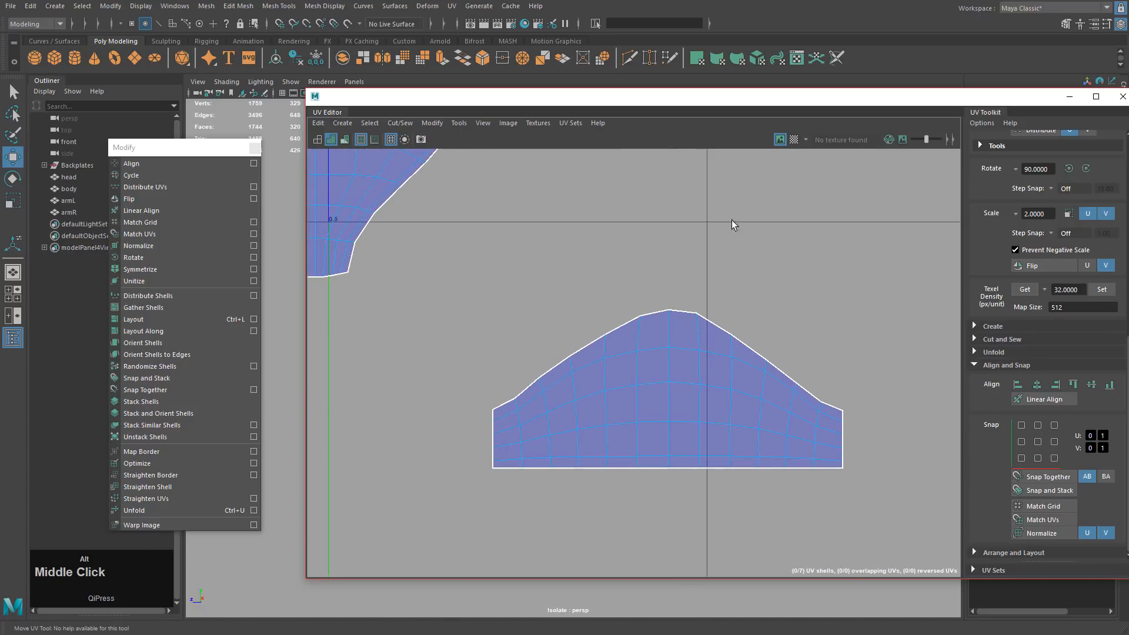
left_click(793, 140)
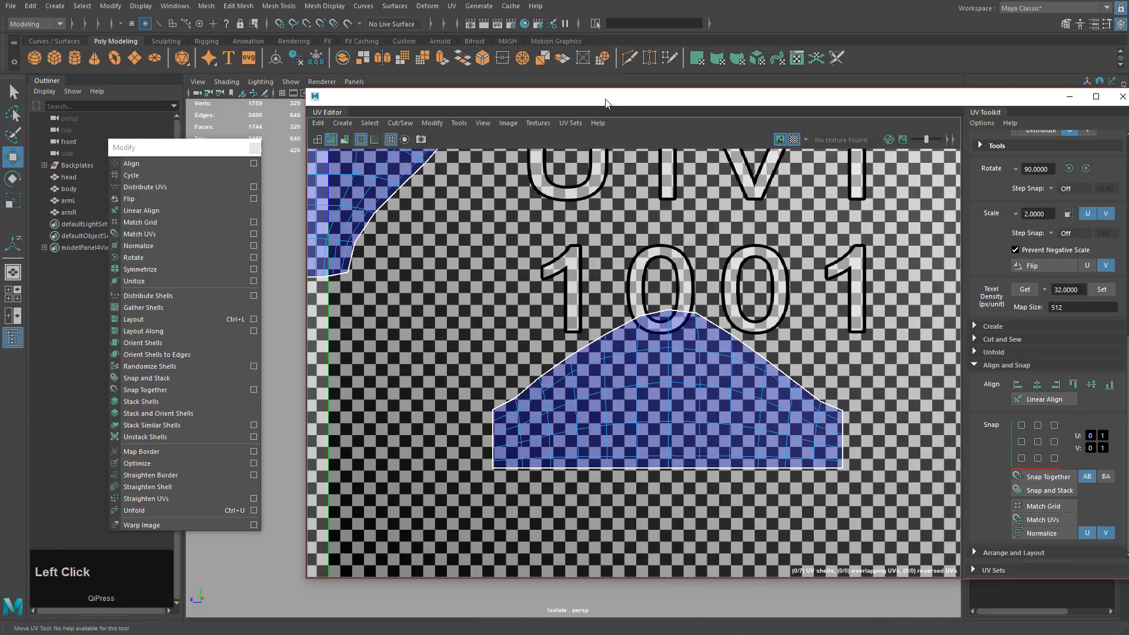
Orbit and zoom the 3D view to inspect both legs of the shorts.
left_click_drag(639, 102, 1064, 119)
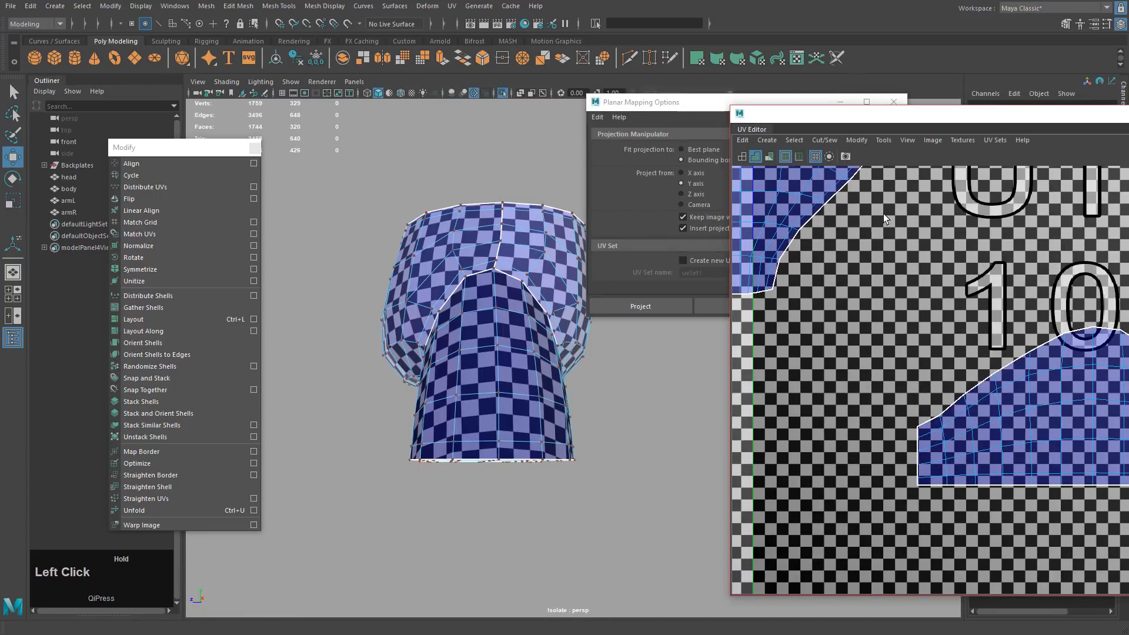
left_click_drag(498, 307, 532, 342, "alt")
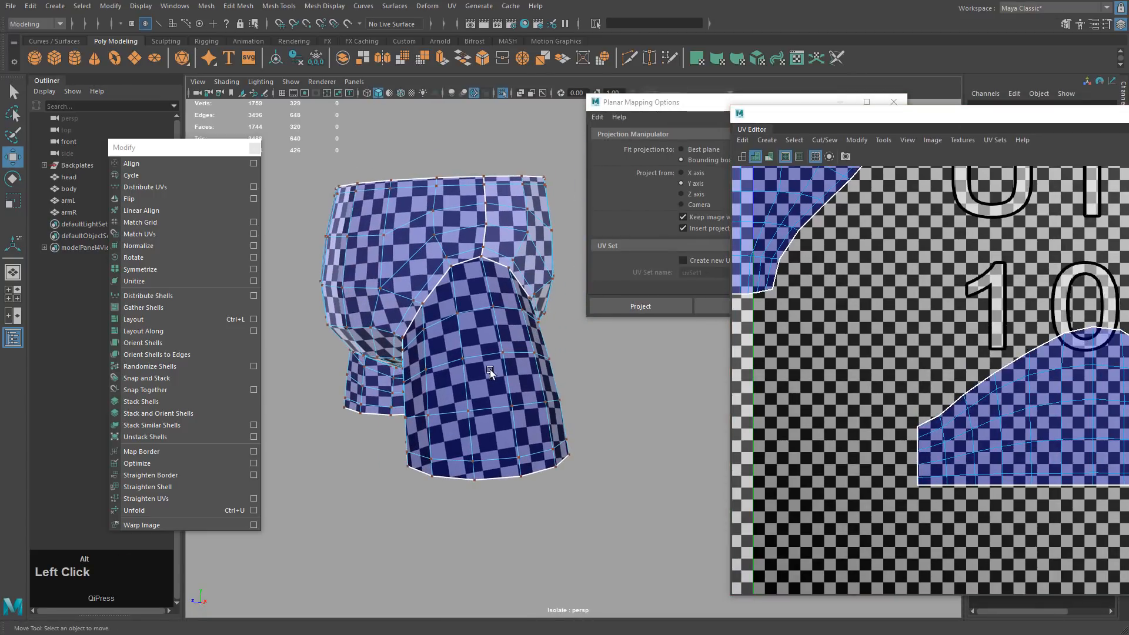
left_click_drag(494, 411, 622, 393, "alt")
middle_click_drag(622, 393, 548, 394, "alt")
left_click_drag(549, 395, 591, 391, "alt")
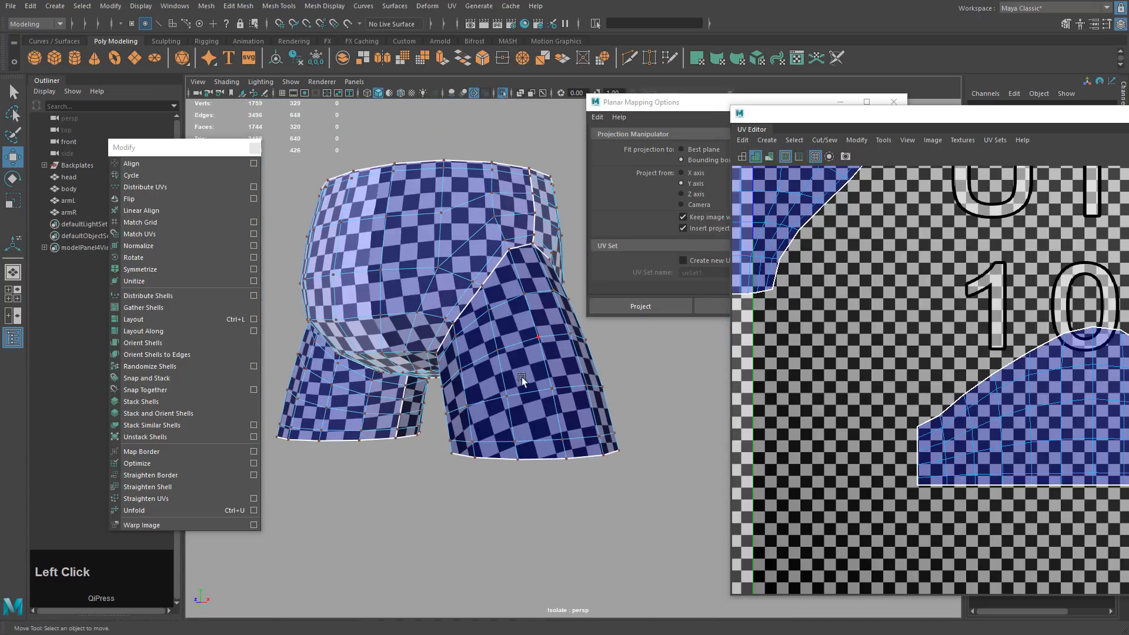
middle_click_drag(929, 442, 1022, 417)
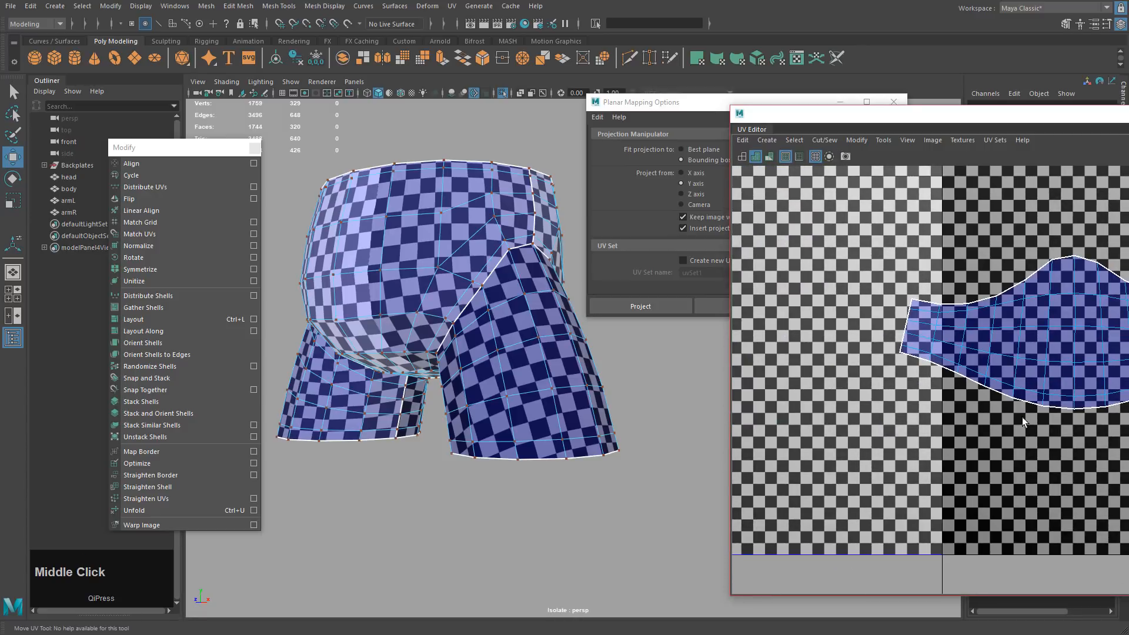
left_click_drag(587, 439, 634, 442, "alt")
right_click_drag(634, 442, 684, 491, "alt")
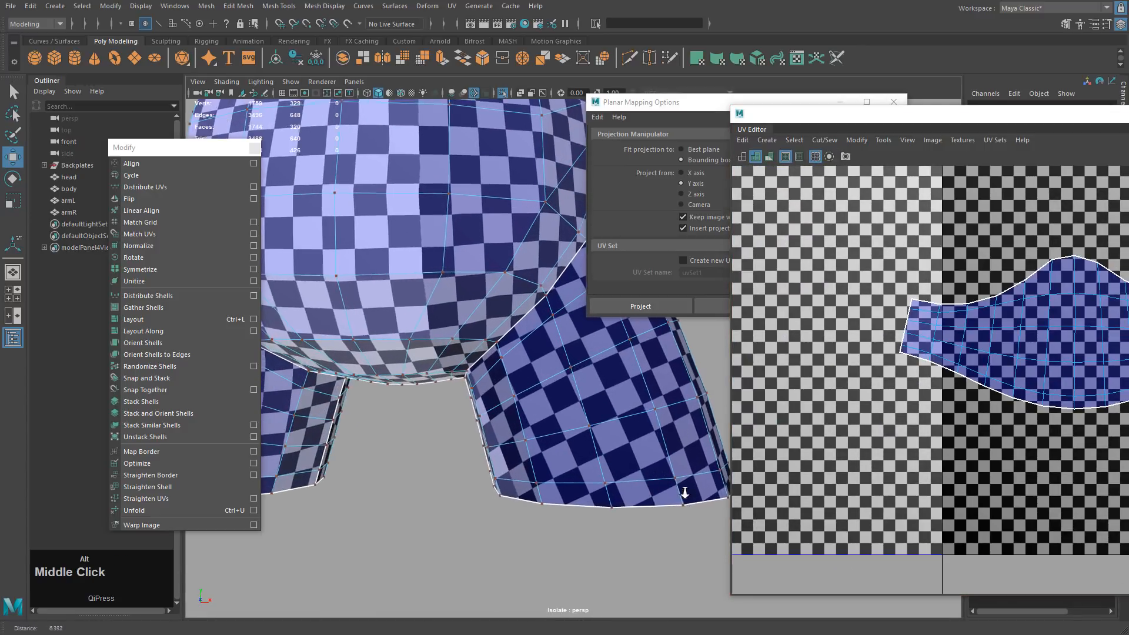
middle_click_drag(685, 492, 544, 435, "alt")
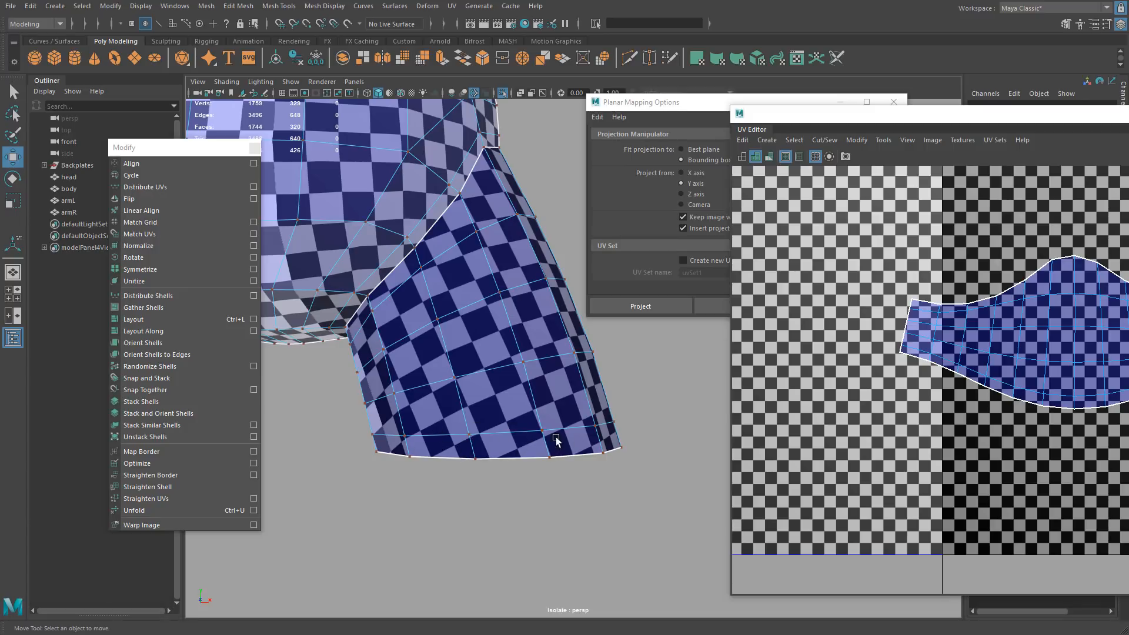
left_click_drag(563, 448, 388, 435, "alt")
middle_click_drag(388, 435, 569, 416, "alt")
right_click_drag(568, 417, 719, 451, "alt")
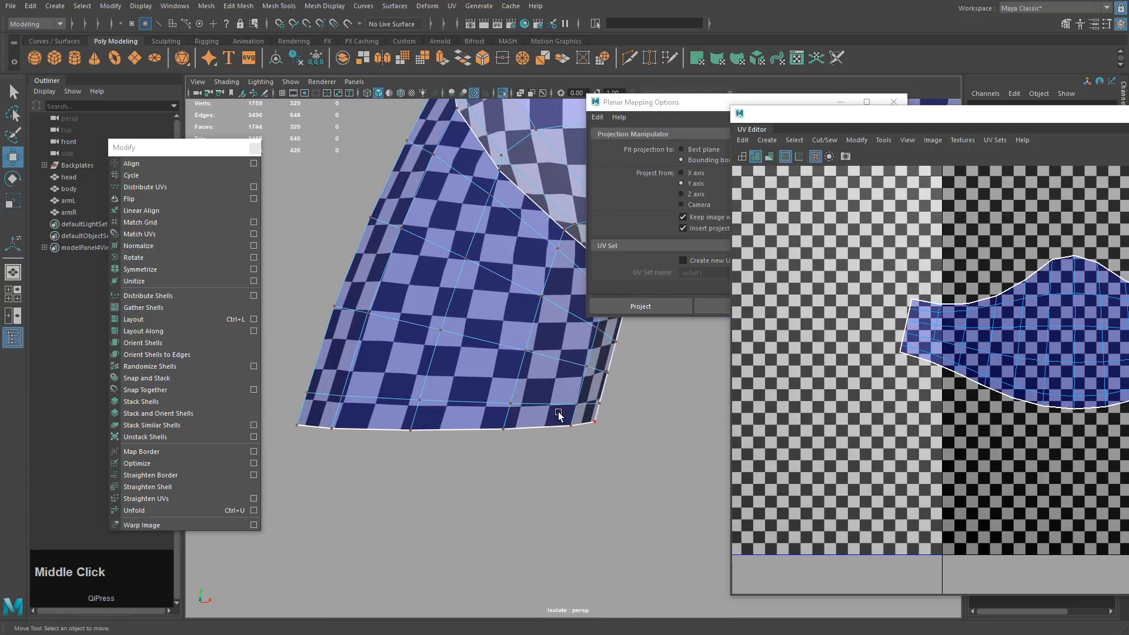
Preview the mesh smoothed and select the whole body mesh in object mode.
key("3")
right_click(447, 410)
left_click(521, 433)
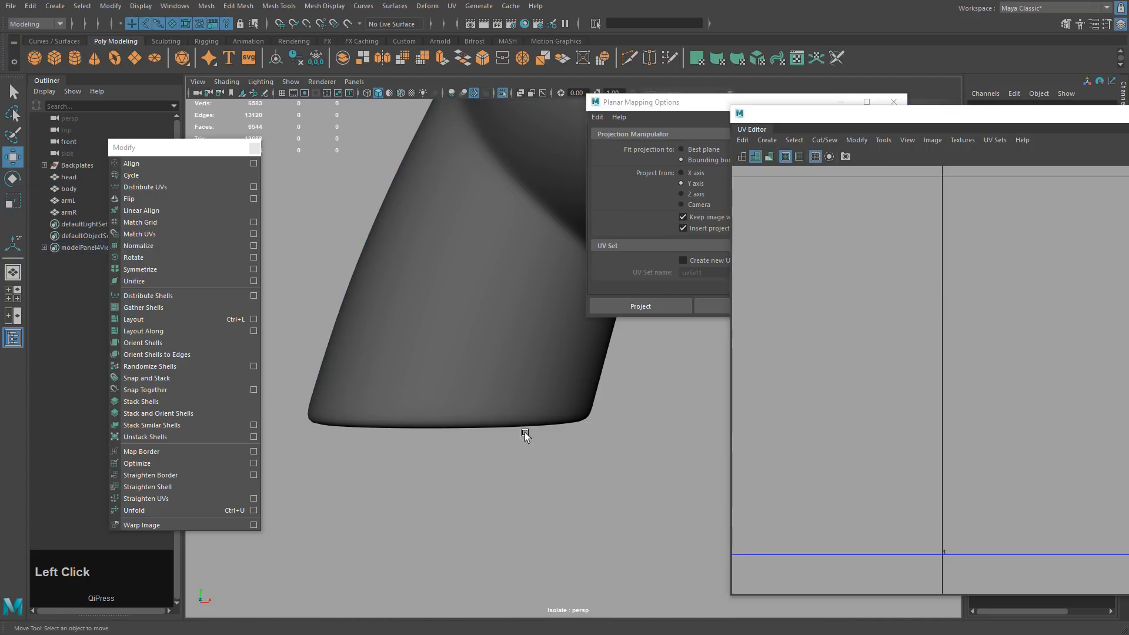
left_click(459, 404)
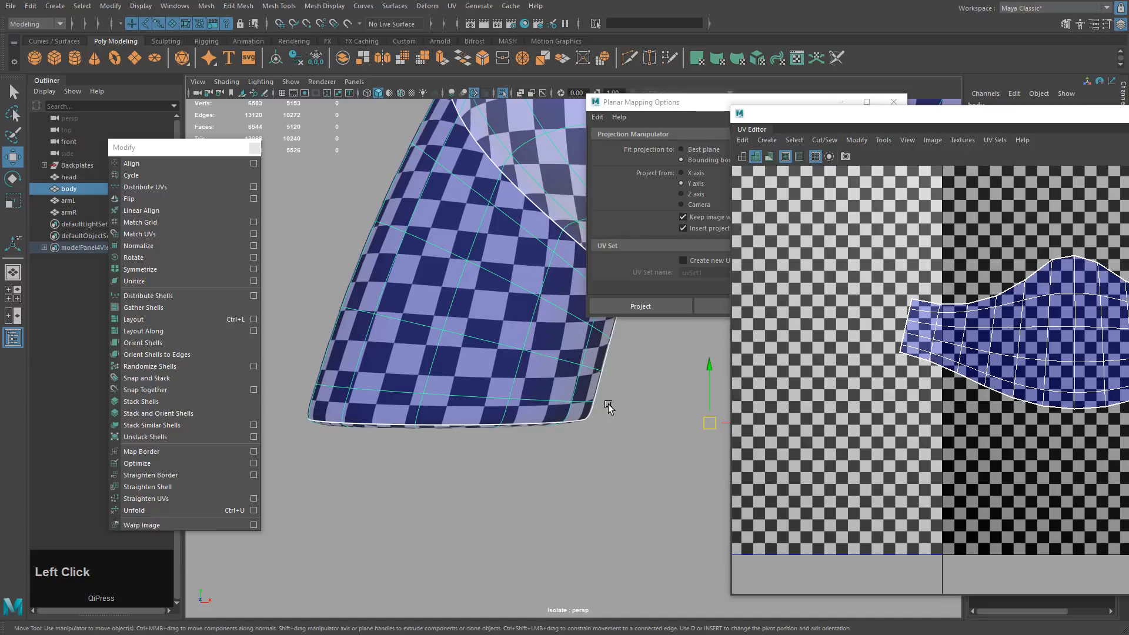
View the shorts from below and front, then hide the checker and reposition the UV Editor.
left_click_drag(598, 431, 552, 413, "alt")
middle_click_drag(552, 413, 570, 411, "alt")
left_click_drag(570, 410, 529, 395, "alt")
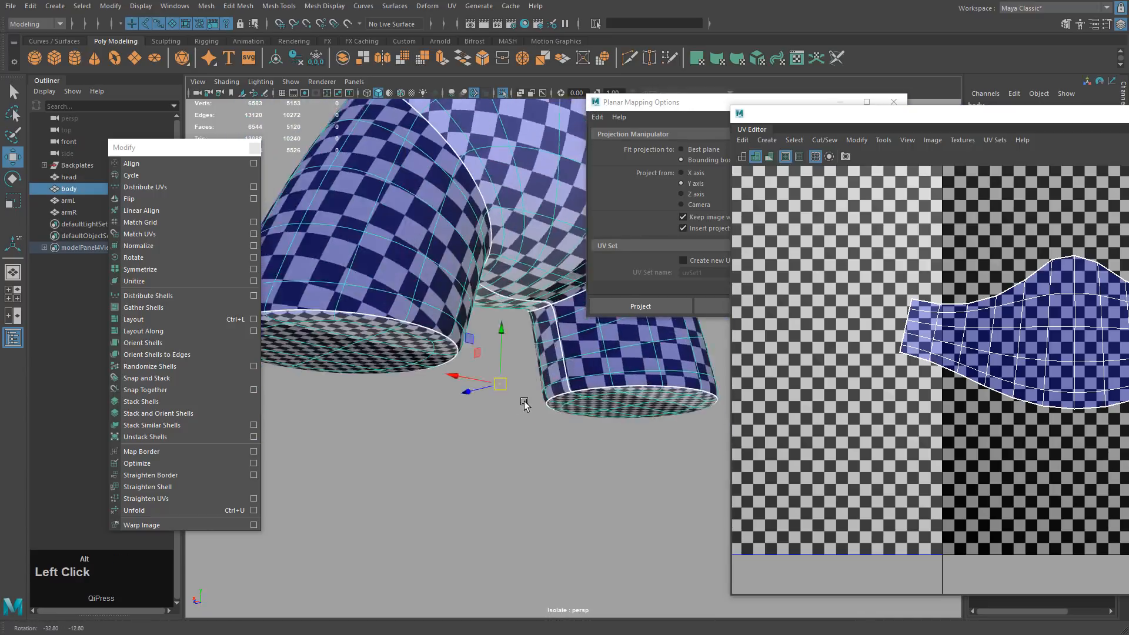
middle_click_drag(529, 396, 459, 416, "alt")
left_click_drag(459, 416, 524, 406, "alt")
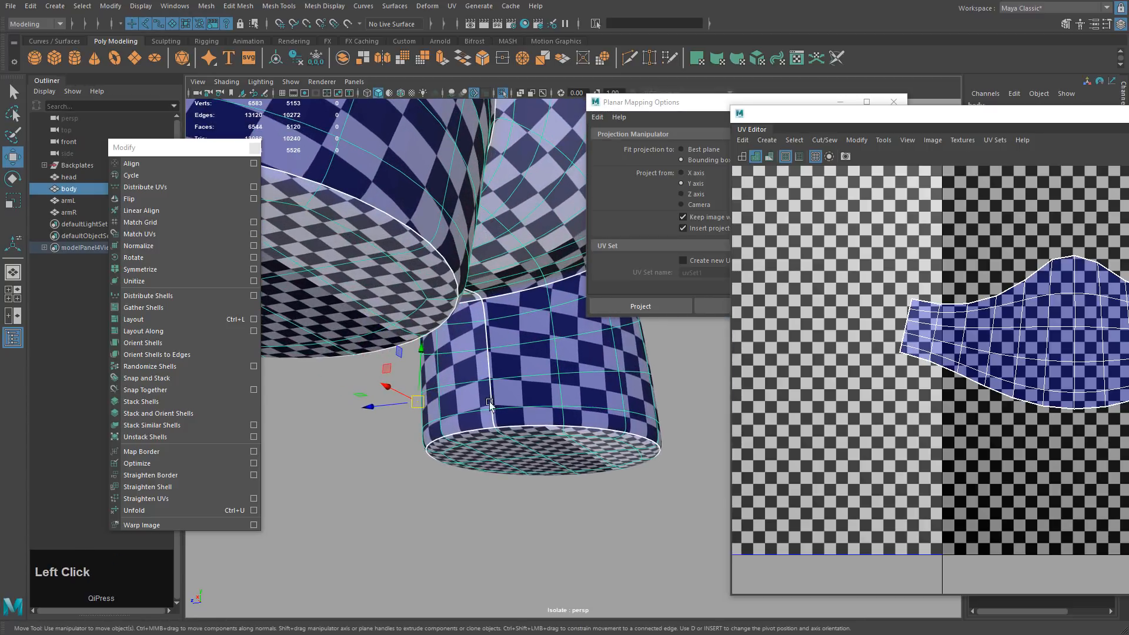
middle_click_drag(482, 312, 429, 377, "alt")
left_click_drag(429, 376, 378, 422, "alt")
middle_click_drag(379, 422, 481, 351, "alt")
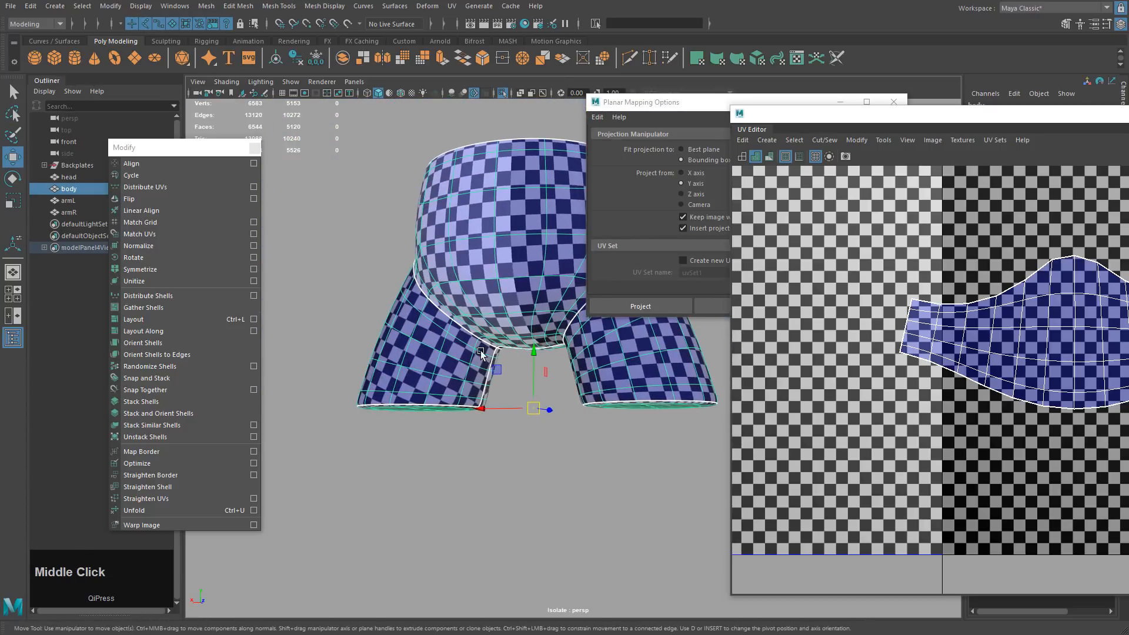
middle_click_drag(614, 418, 479, 483, "alt")
left_click_drag(597, 422, 652, 409, "alt")
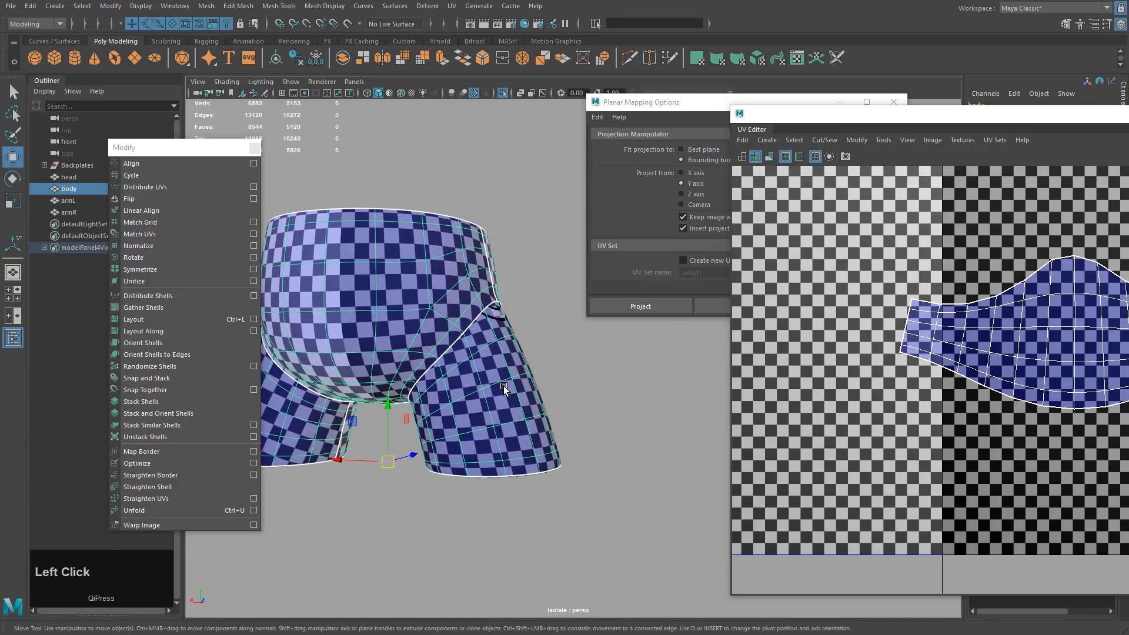
left_click(1128, 156)
left_click_drag(1128, 120, 819, 82)
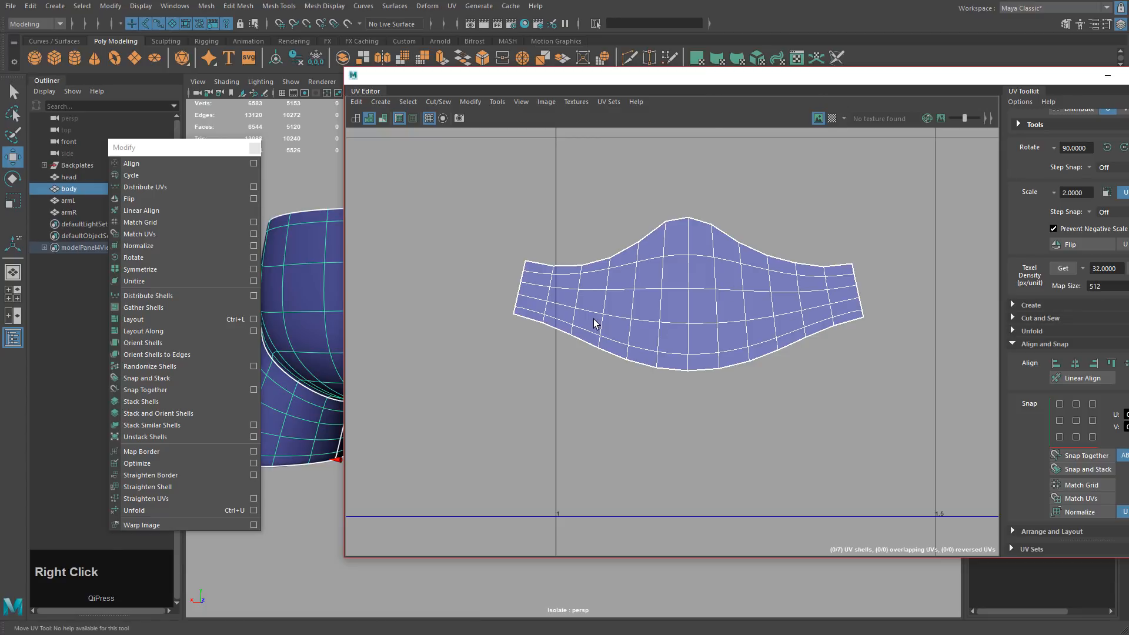
Align the centre UV column vertically and unfold the whole shell around it.
right_click_drag(594, 324, 497, 351)
left_click_drag(674, 205, 697, 397)
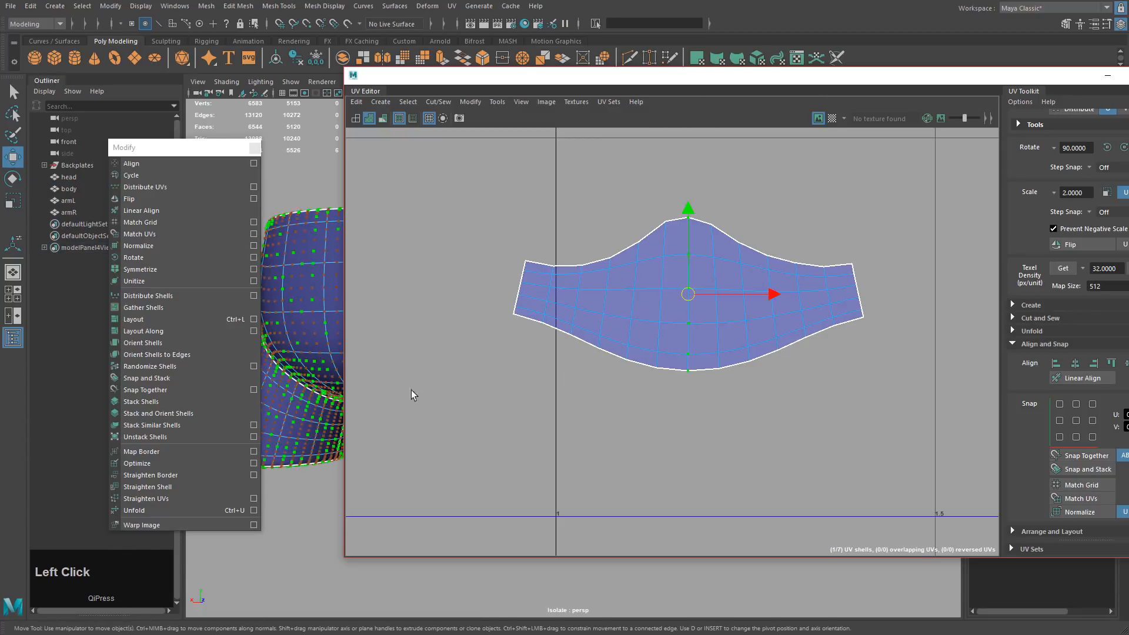
key("1")
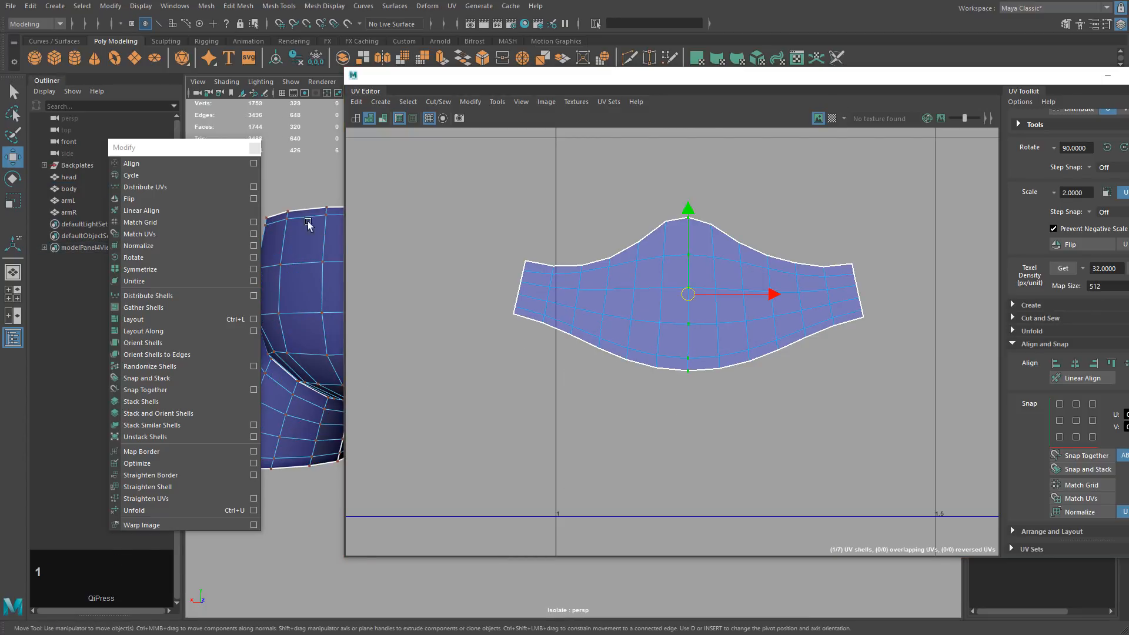
left_click(1076, 364)
left_click_drag(488, 170, 930, 436)
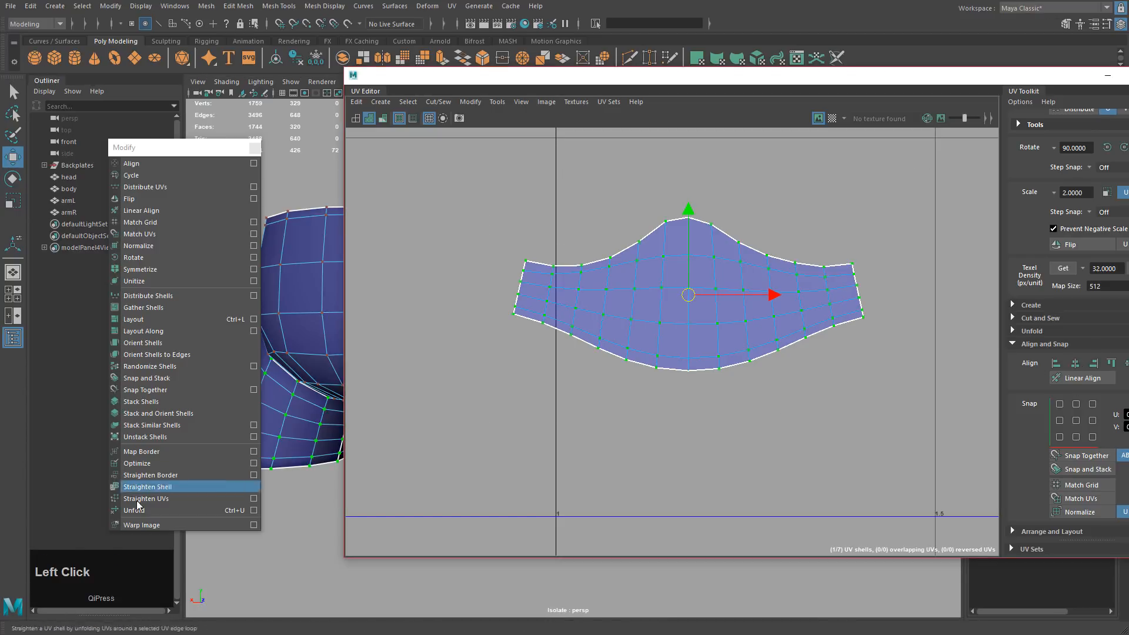
left_click(162, 510)
Select the shell's bottom border edge loop and convert it to UVs.
right_click_drag(504, 315, 514, 294)
left_click(530, 319)
double_click(851, 318, "shift")
scroll(878, 393, "down", 4)
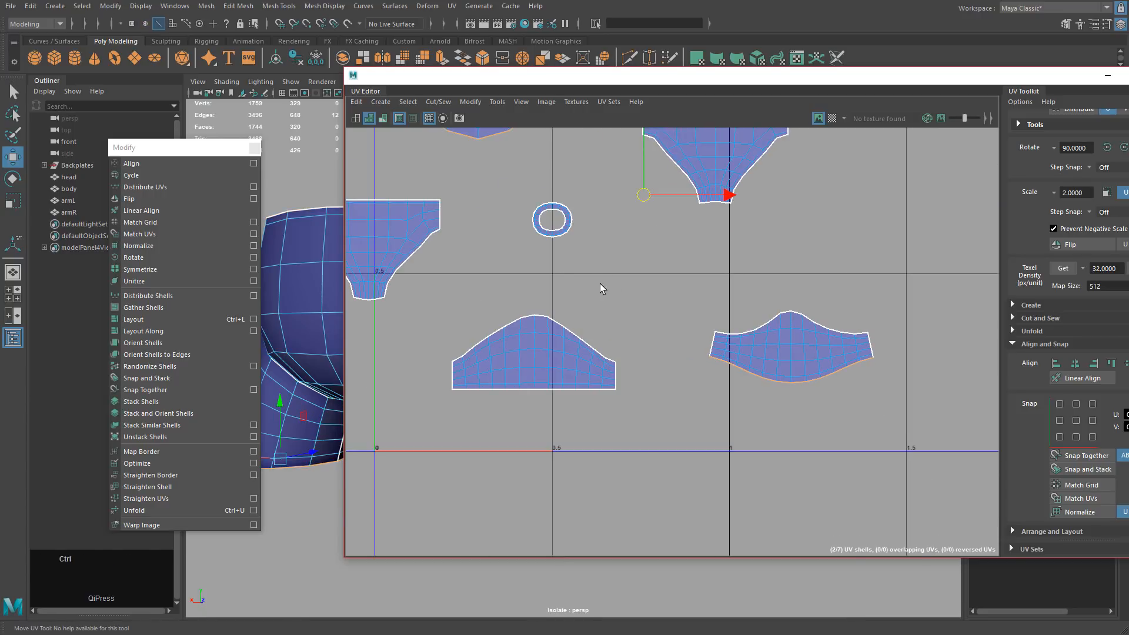
right_click_drag(599, 285, 697, 280, "ctrl")
left_click_drag(817, 342, 618, 288, "alt")
middle_click_drag(617, 288, 738, 413, "alt")
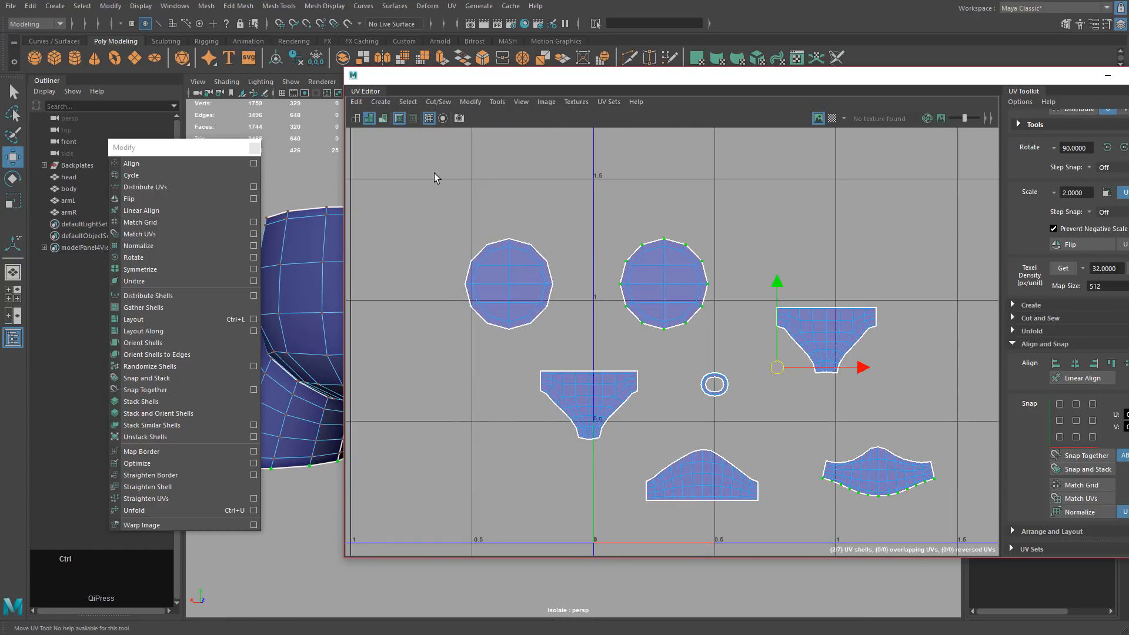
Flatten the bottom border UVs onto one line and unfold the shell around its centre column.
left_click_drag(552, 187, 740, 384, "ctrl")
middle_click_drag(743, 399, 559, 274, "alt")
left_click_drag(559, 274, 748, 420, "alt")
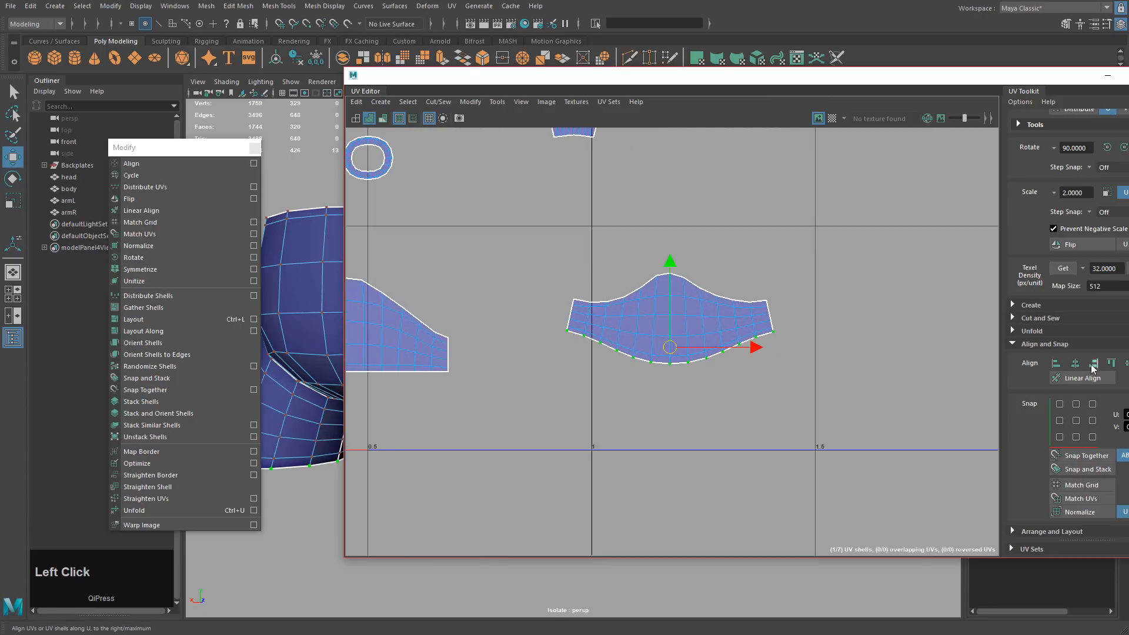
left_click(1128, 363)
middle_click_drag(829, 467, 887, 450, "alt")
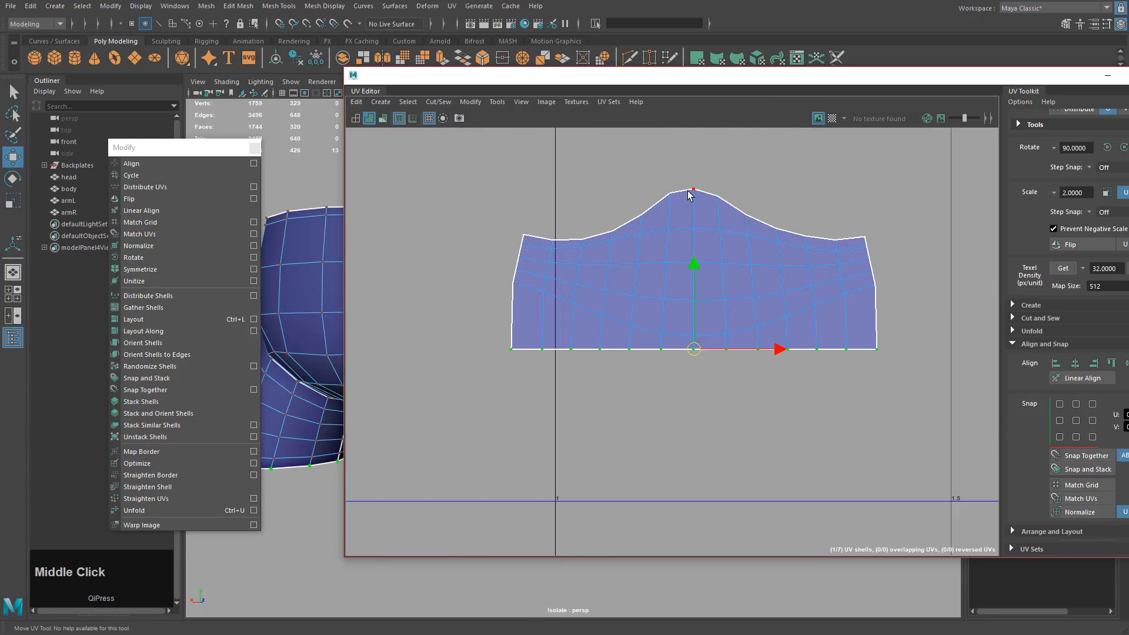
left_click_drag(684, 170, 706, 408)
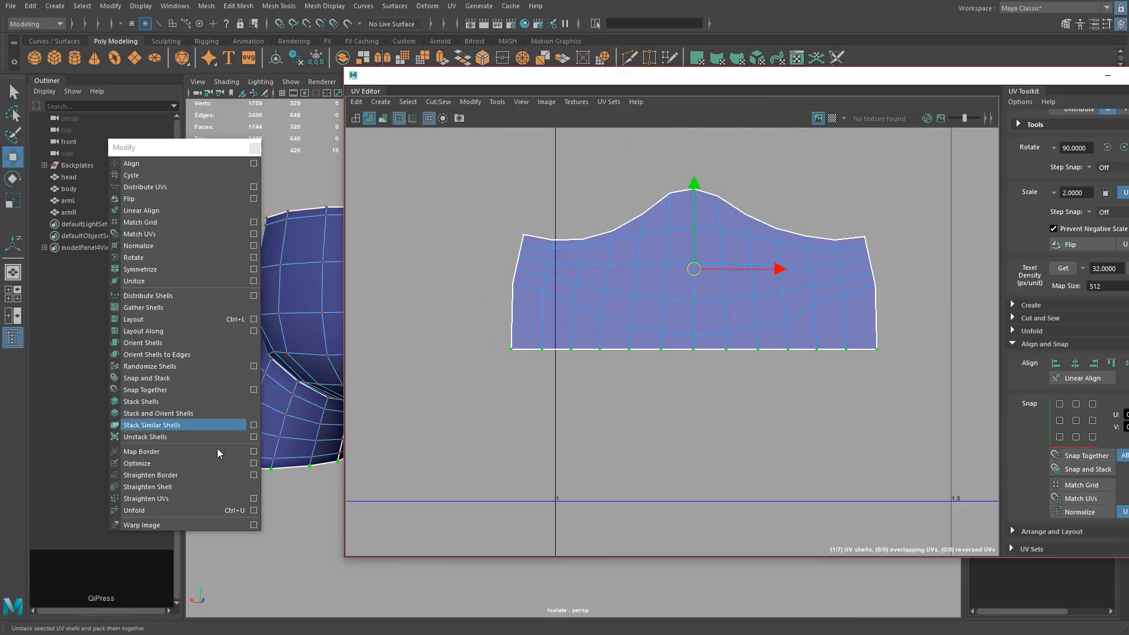
left_click(134, 510)
key("ctrl+z")
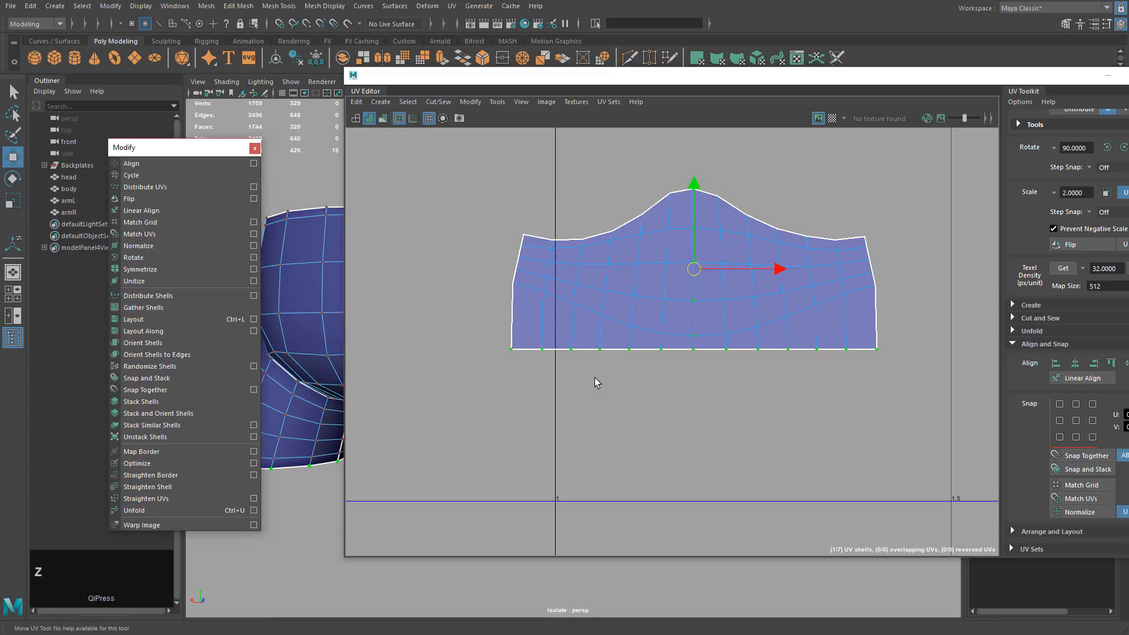
left_click_drag(465, 176, 923, 435, "shift")
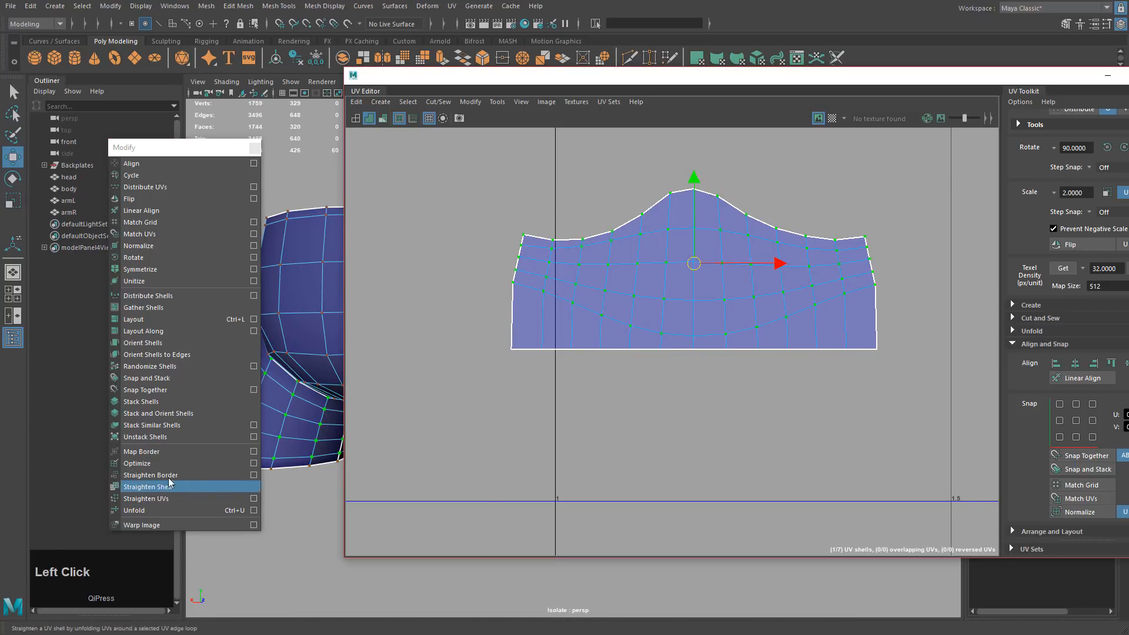
left_click(134, 510)
Straighten the left and right side UVs vertically, aligning the right side to its innermost UV.
left_click_drag(470, 286, 518, 379)
left_click(1092, 363)
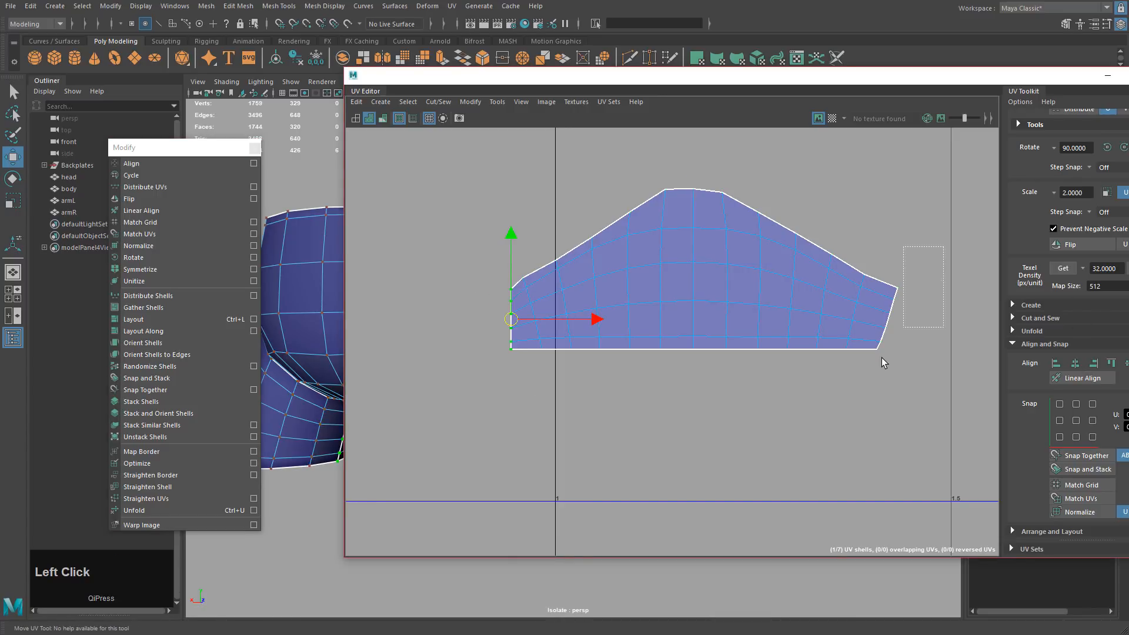
left_click_drag(875, 372, 874, 371)
left_click(1093, 363)
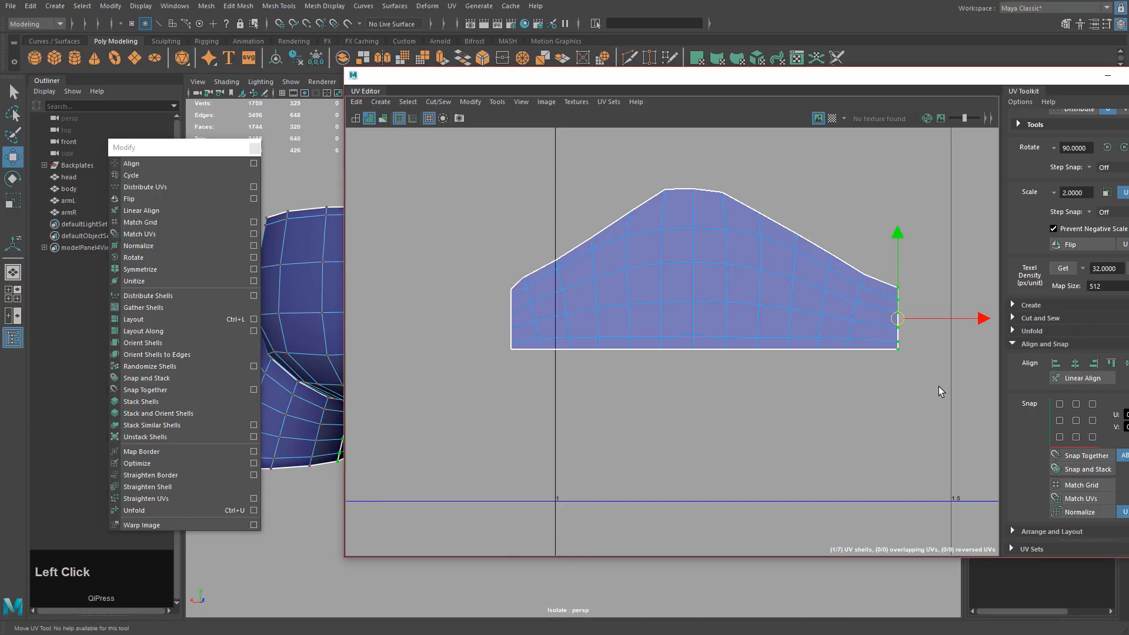
key("z")
left_click(1055, 363)
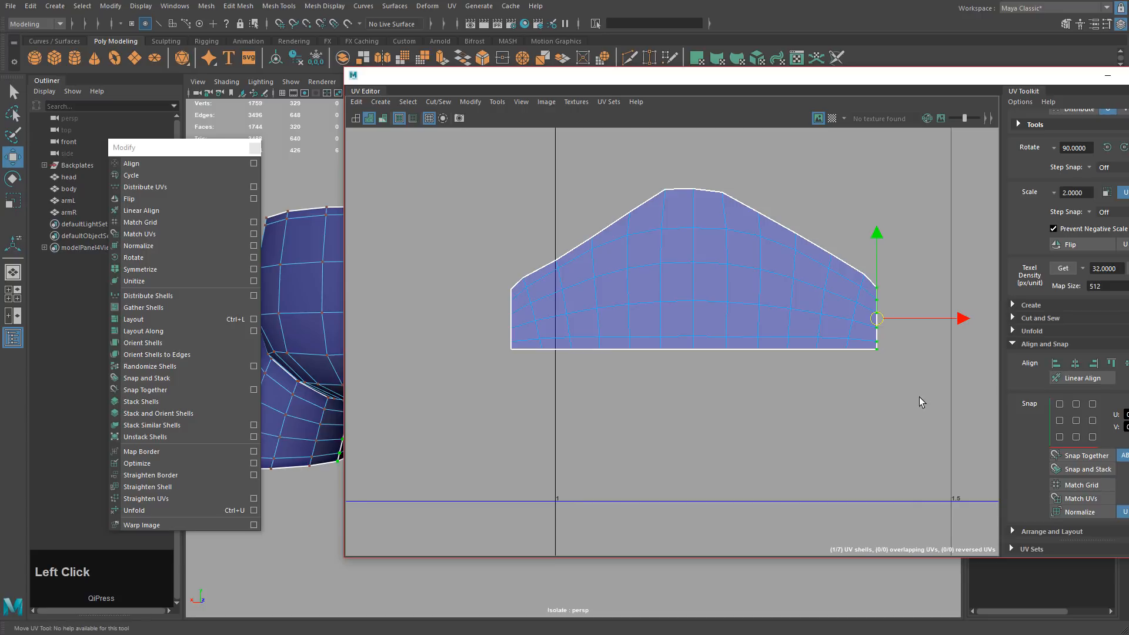
Unfold the shell's interior and top while keeping bottom, sides and centre column fixed.
left_click_drag(925, 411, 505, 344, "shift")
left_click_drag(475, 247, 518, 370, "shift")
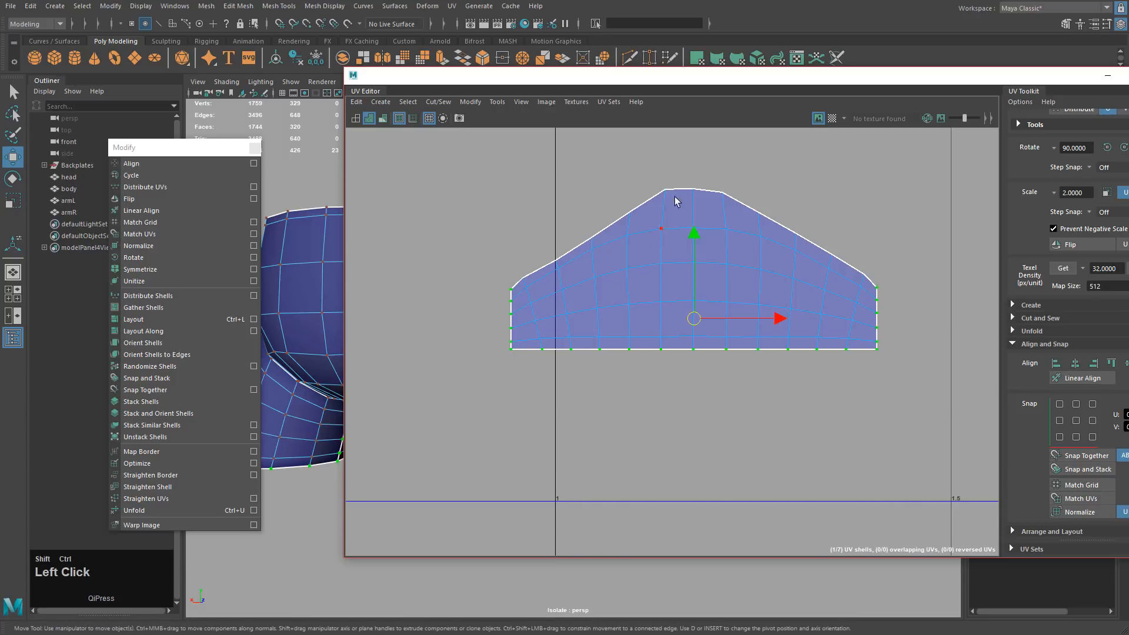
left_click_drag(686, 176, 705, 402, "ctrl+shift")
left_click(180, 510)
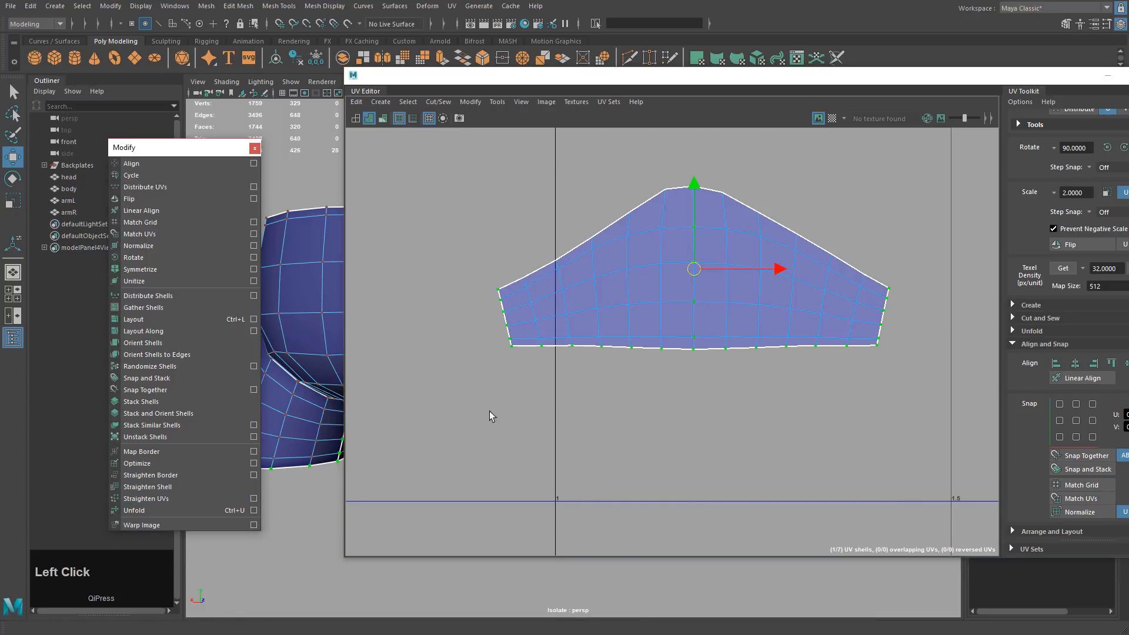
right_click_drag(583, 364, 653, 342, "alt")
right_click_drag(691, 225, 721, 224)
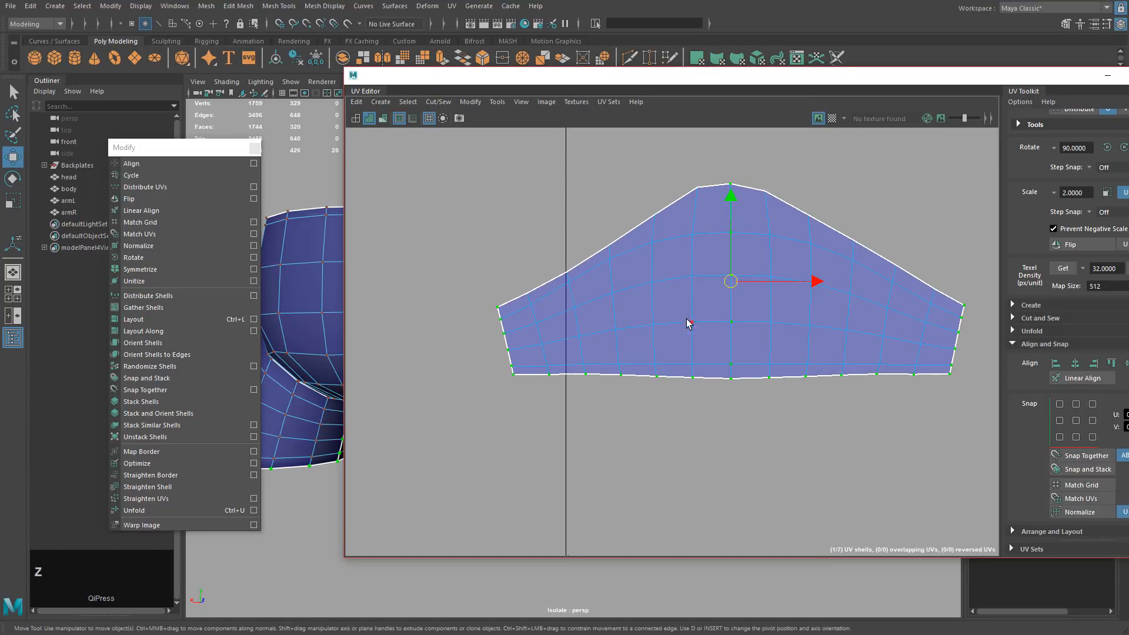
key("z")
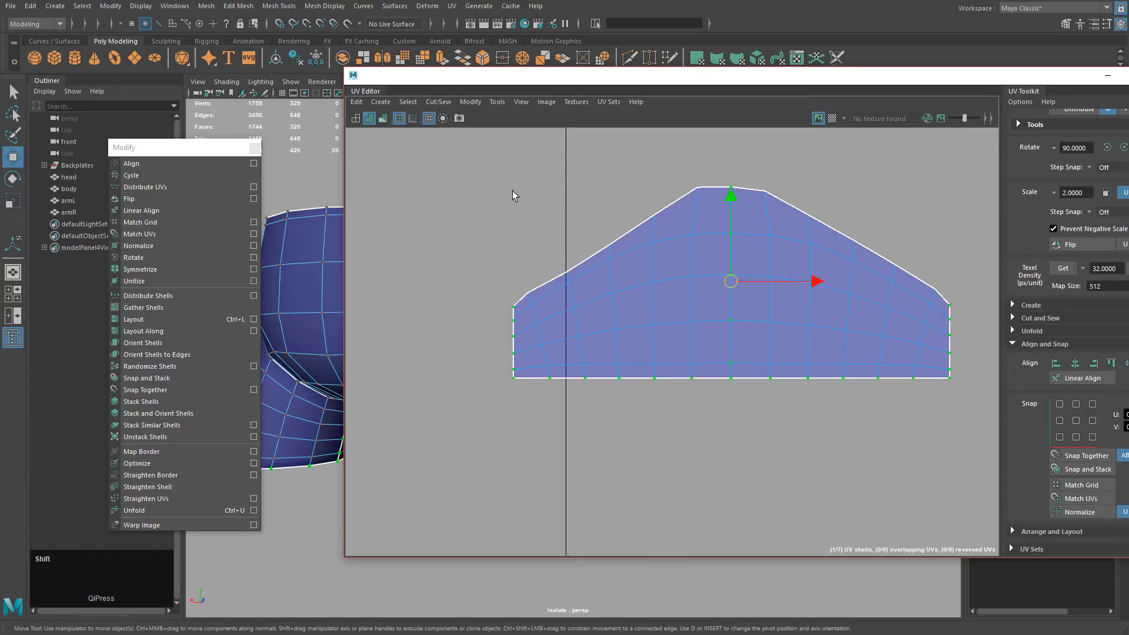
left_click_drag(479, 139, 976, 492, "shift")
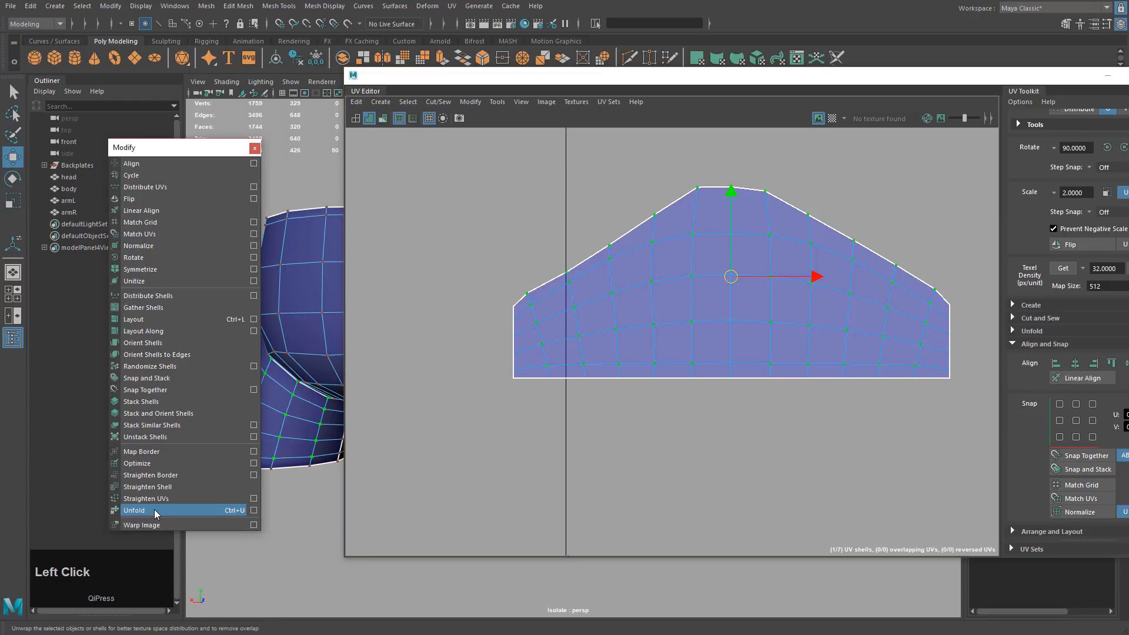
left_click(155, 510)
Raise the top-centre UV to smooth the peak and place the shell beside its twin.
right_click_drag(704, 181, 732, 178)
mouse_move(728, 167)
left_mouse_down()
mouse_move(741, 191)
mouse_move(733, 158)
left_mouse_up()
left_click_drag(715, 270, 742, 285)
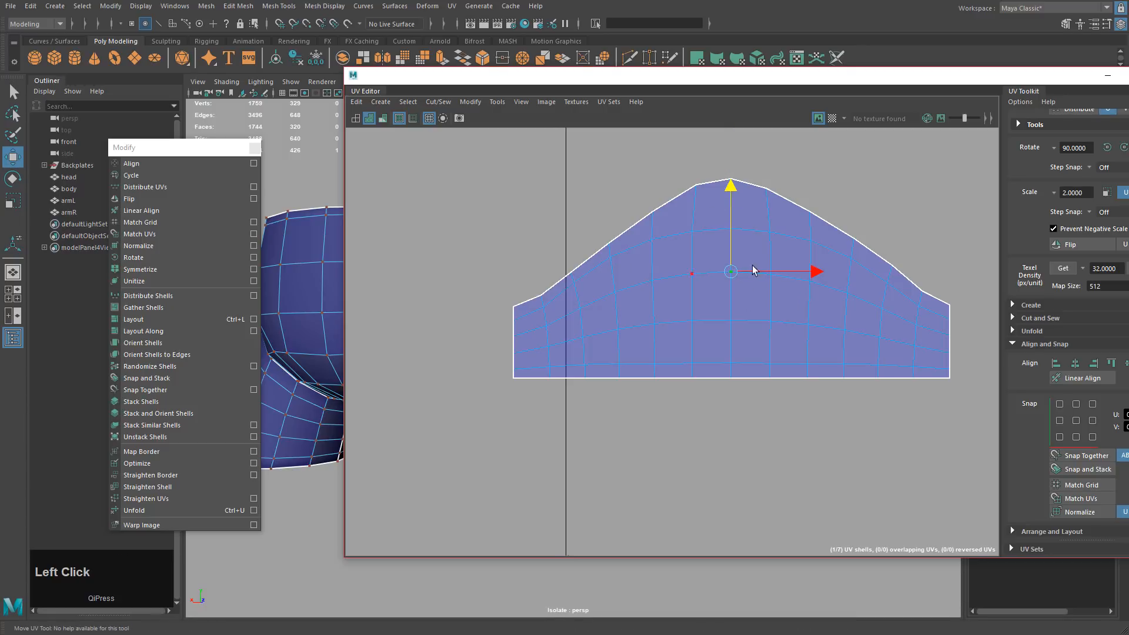
scroll(705, 267, "down", 5)
middle_click_drag(477, 276, 699, 296, "alt")
left_click_drag(800, 250, 1044, 405)
middle_click_drag(900, 400, 799, 408)
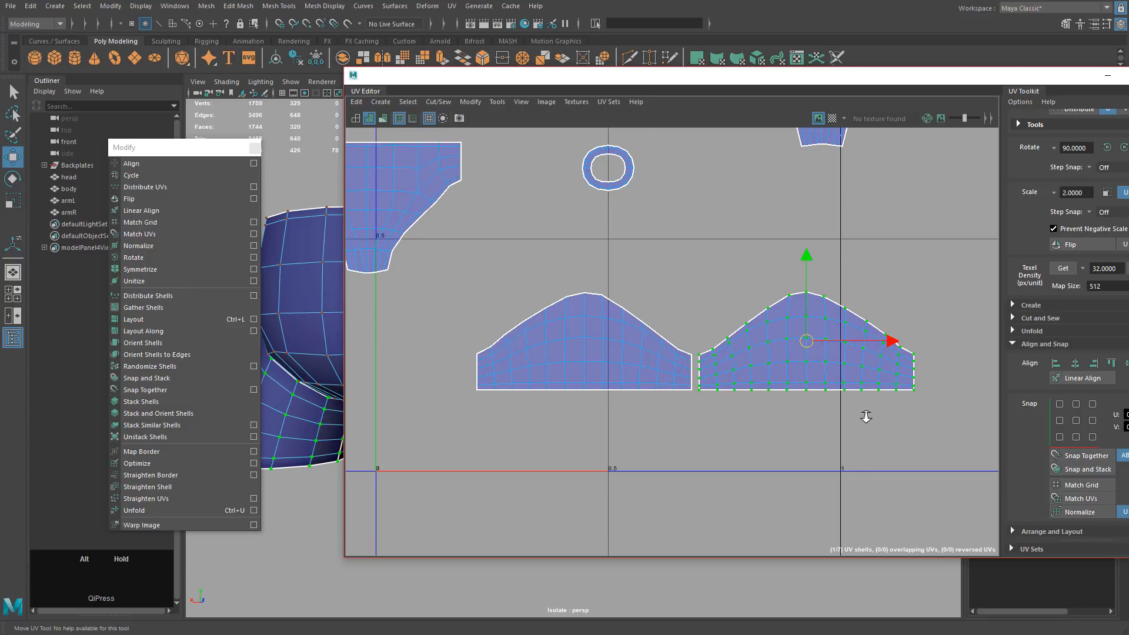
Clear the selection and frame the whole UV layout with both matching shells.
scroll(868, 414, "down", 4)
scroll(743, 373, "up", 2)
middle_click_drag(863, 375, 804, 342, "alt")
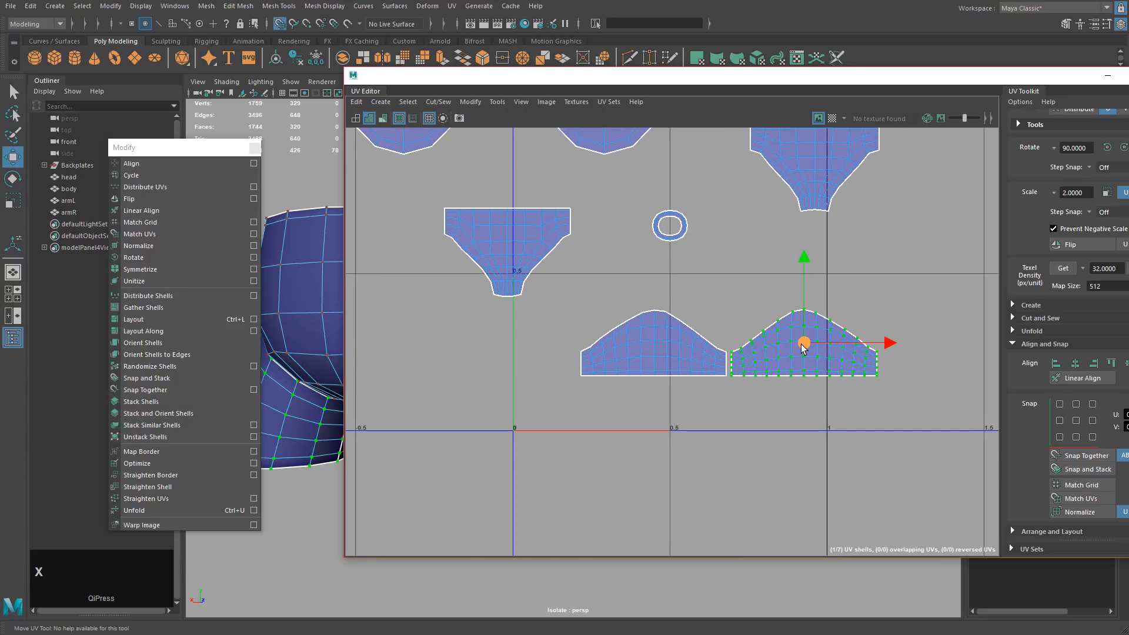
left_click(897, 428)
middle_click_drag(899, 428, 691, 397, "alt")
left_click_drag(691, 397, 784, 382, "alt")
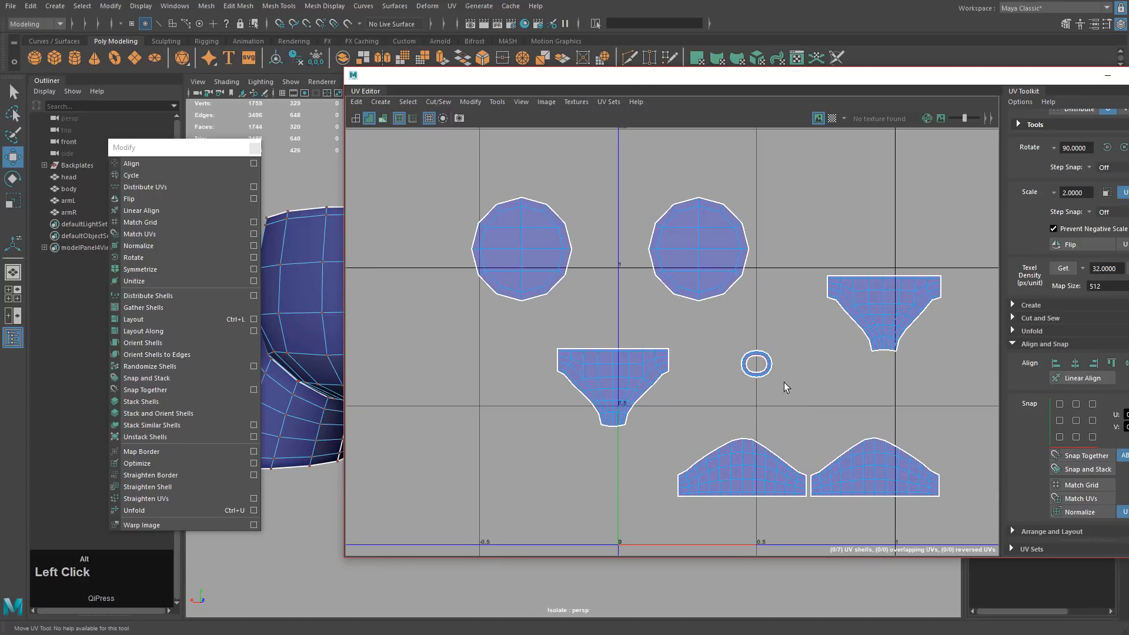
left_click_drag(620, 79, 901, 116)
Turn the checker pattern back on and inspect the body's open top and side.
left_click(874, 133)
left_click_drag(529, 264, 507, 297, "alt")
middle_click_drag(507, 297, 484, 378, "alt")
scroll(483, 378, "up", 3)
left_click_drag(491, 241, 506, 323, "alt")
middle_click_drag(473, 144, 546, 197, "alt")
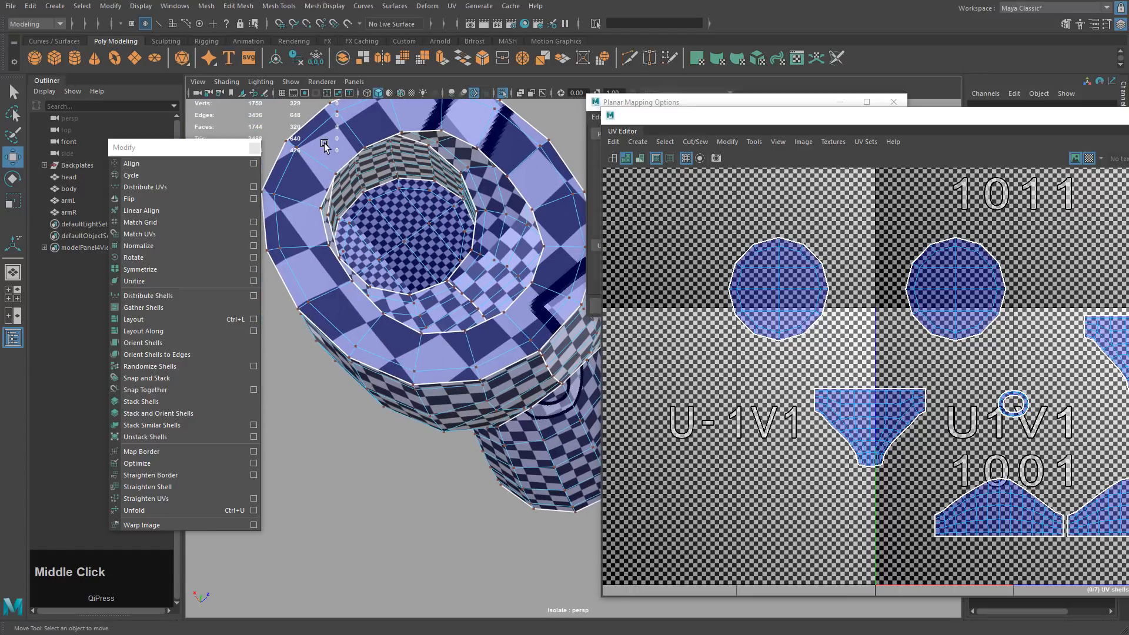
left_click_drag(510, 392, 512, 355, "alt")
Select the small ring shell's UVs and check it from a low side view with smooth preview.
right_click_drag(983, 356, 1007, 355)
left_click_drag(988, 379, 1045, 430)
middle_click_drag(1107, 384, 918, 347, "alt")
left_click_drag(523, 427, 551, 382, "alt")
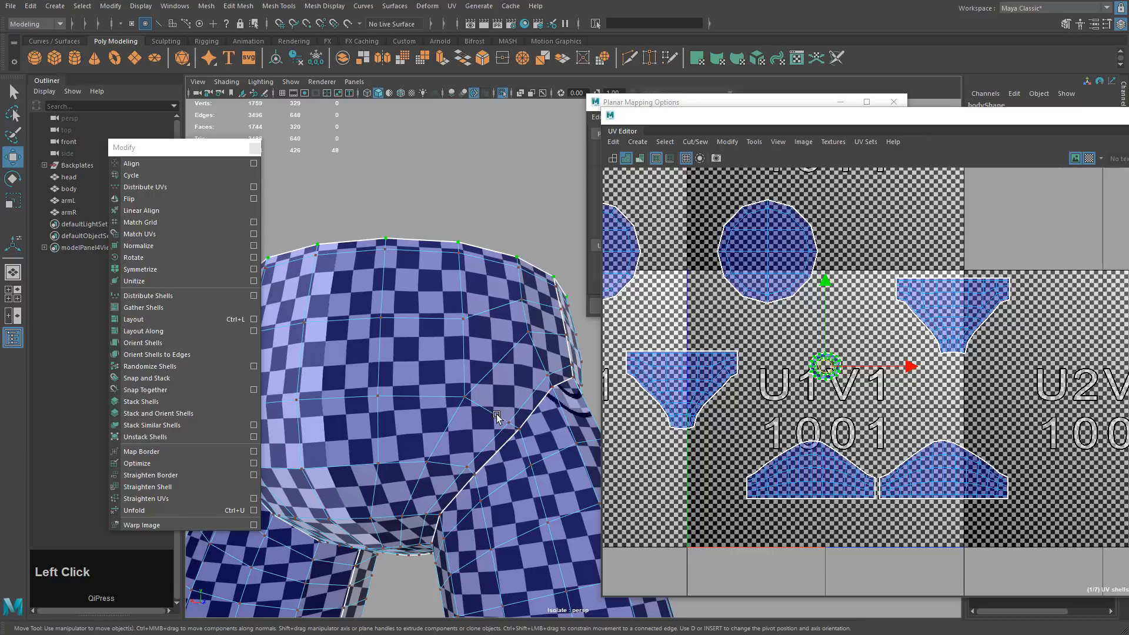
key("3")
left_click_drag(497, 415, 529, 421, "alt")
key("1")
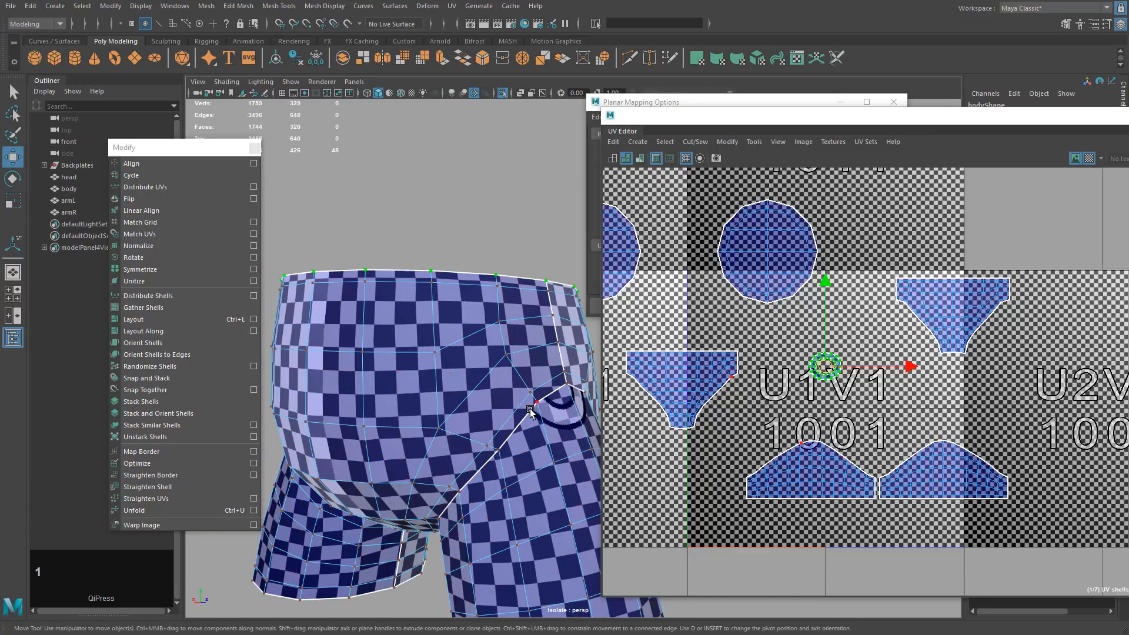
middle_click_drag(486, 397, 493, 318, "alt")
Scale the ring shell up, then trim it slightly smaller to match the rim's checker.
key("r")
middle_click_drag(781, 406, 806, 405)
left_click_drag(471, 276, 492, 389, "alt")
middle_click_drag(777, 404, 824, 403)
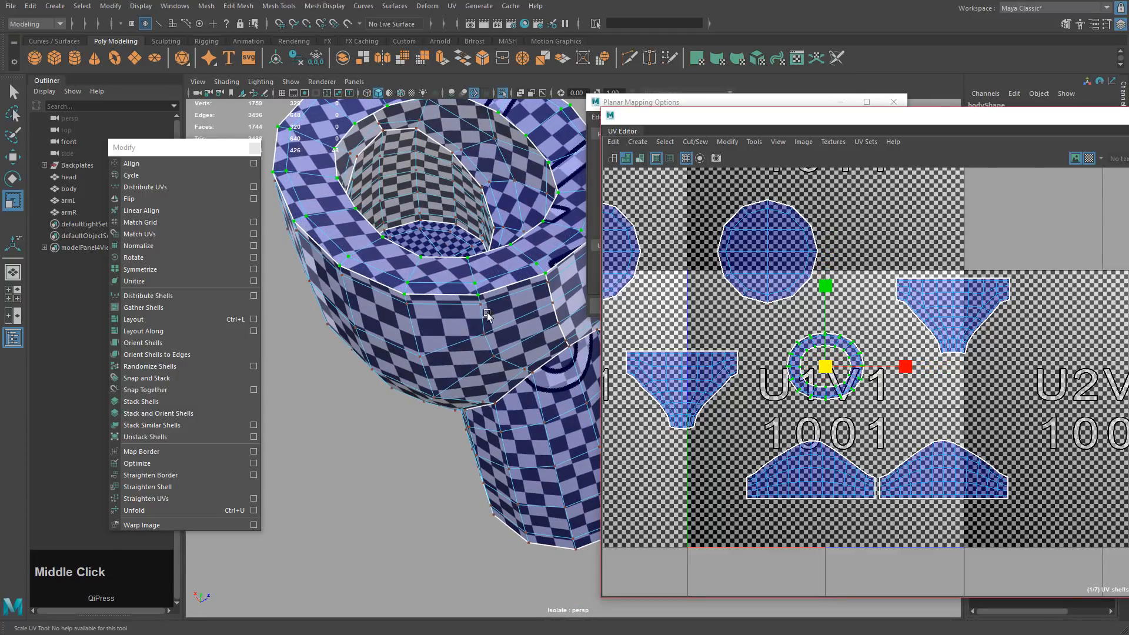
middle_click_drag(512, 339, 471, 355, "alt")
left_click_drag(471, 355, 477, 317, "alt")
middle_click_drag(477, 317, 485, 280, "alt")
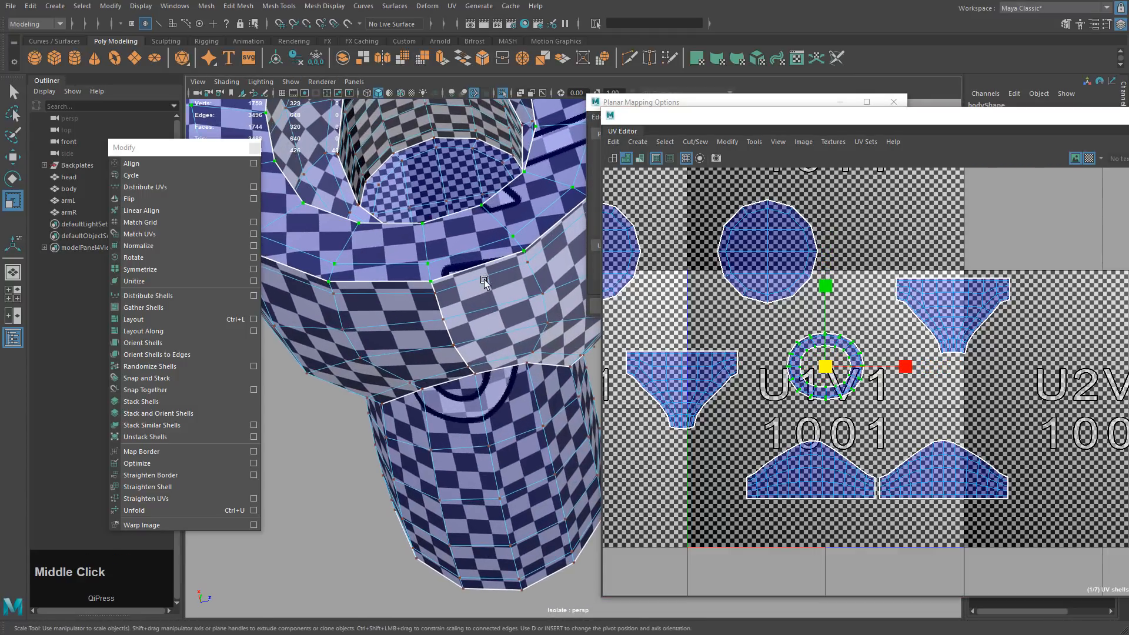
middle_click_drag(895, 383, 893, 386)
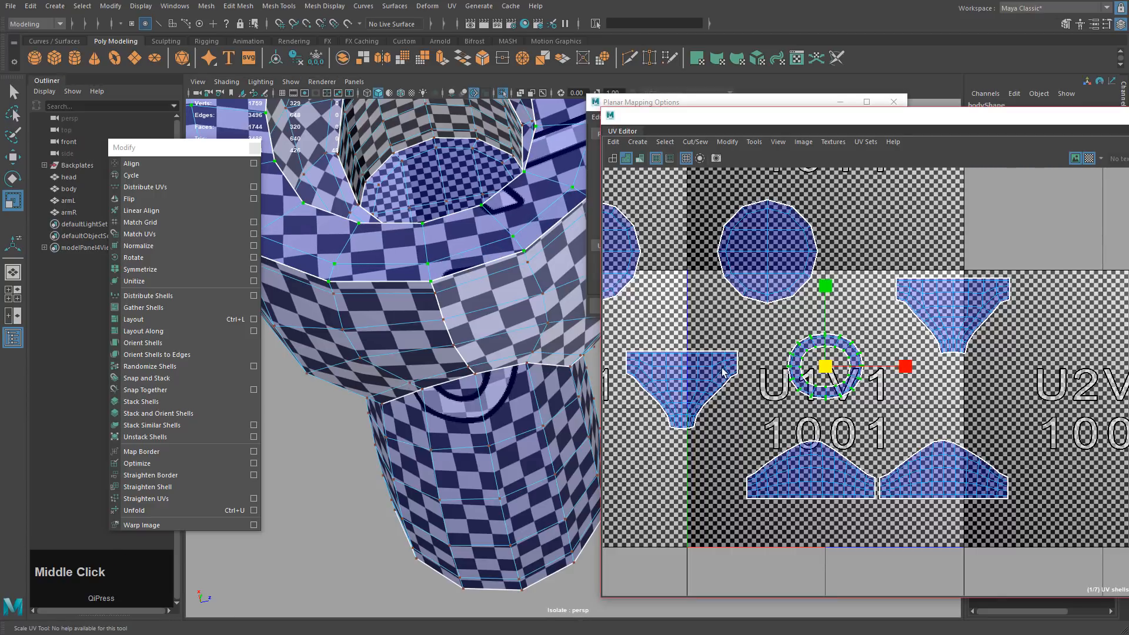
middle_click_drag(449, 276, 491, 320, "alt")
left_click_drag(491, 320, 492, 340, "alt")
middle_click_drag(950, 426, 949, 427)
Select the two lower leg UV shells and shrink them slightly.
scroll(353, 353, "down", 5)
left_click_drag(341, 357, 383, 322, "alt")
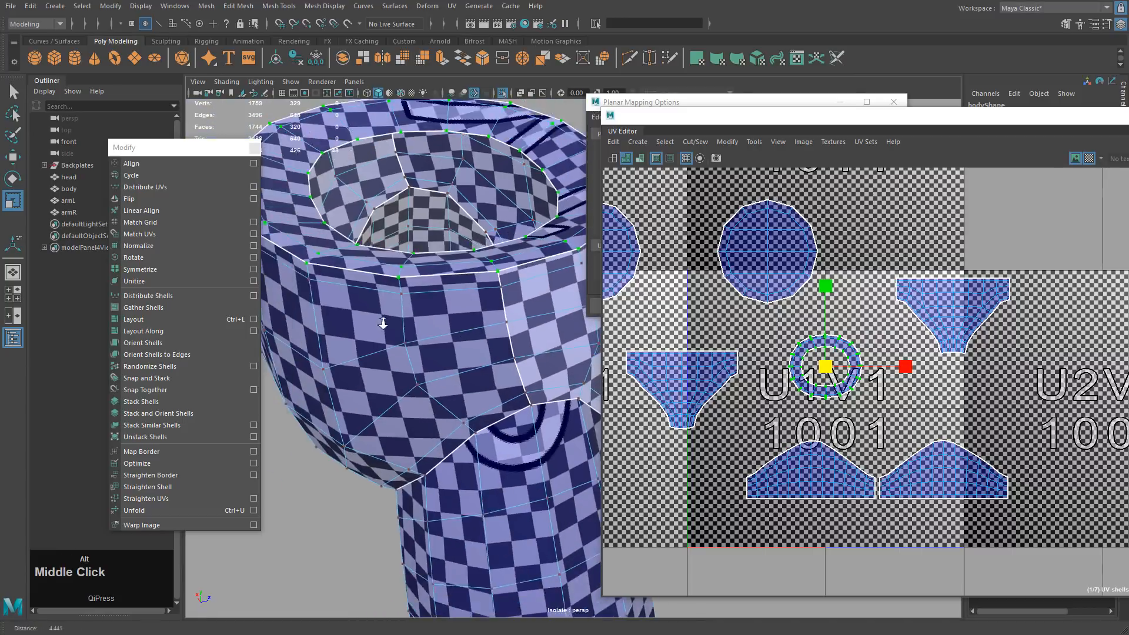
middle_click_drag(382, 323, 510, 333, "alt")
scroll(547, 356, "down", 4)
left_click_drag(546, 355, 504, 314, "alt")
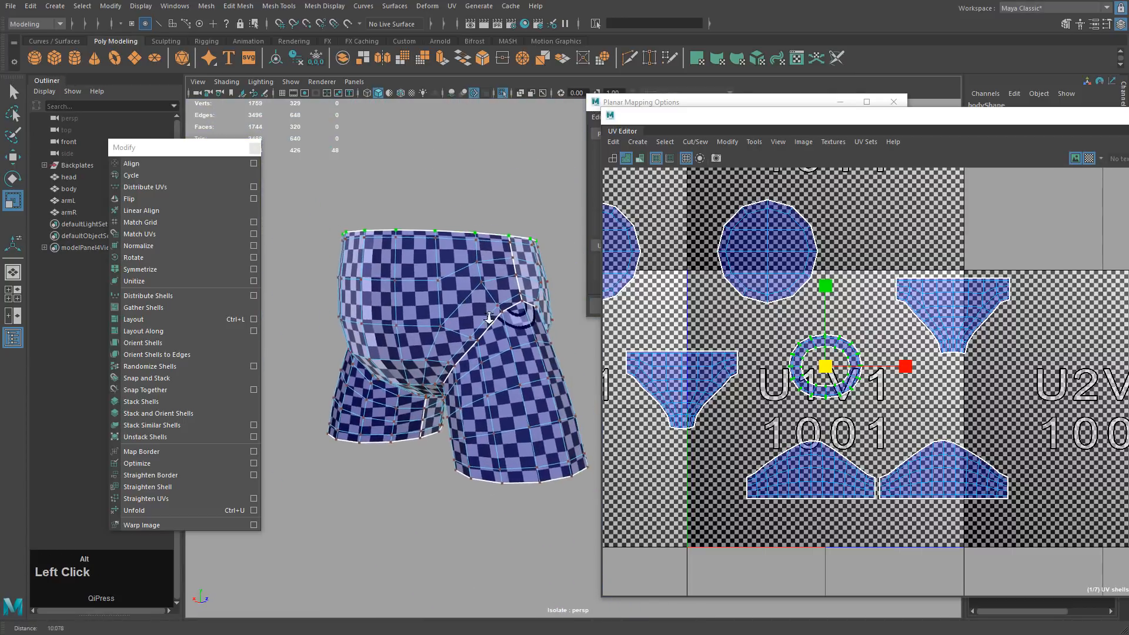
scroll(503, 314, "up", 2)
left_click_drag(721, 522, 1050, 418)
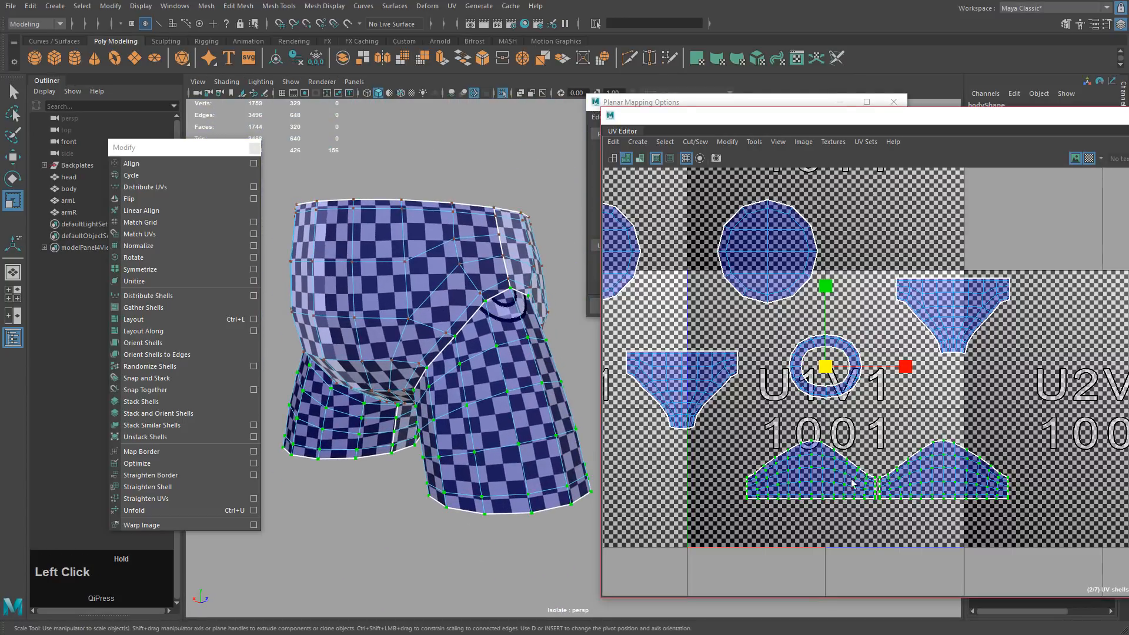
scroll(482, 411, "up", 3)
left_click_drag(482, 411, 552, 433, "alt")
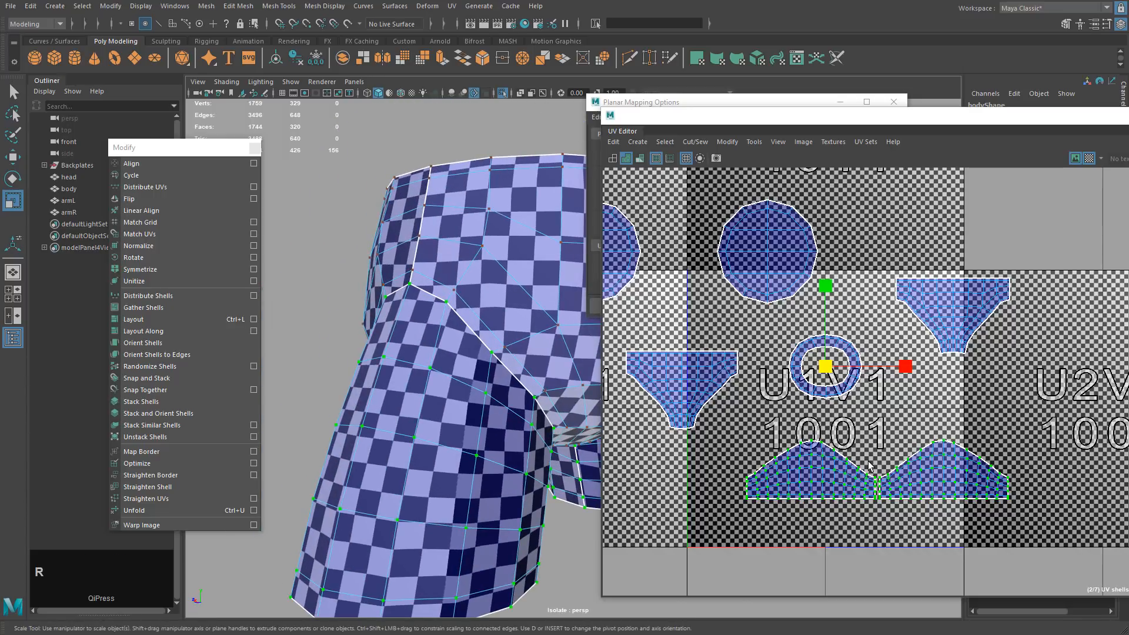
middle_click_drag(875, 464, 869, 464)
Check the leg's checker up close and shrink both leg shells a little more.
left_click_drag(459, 412, 519, 413, "alt")
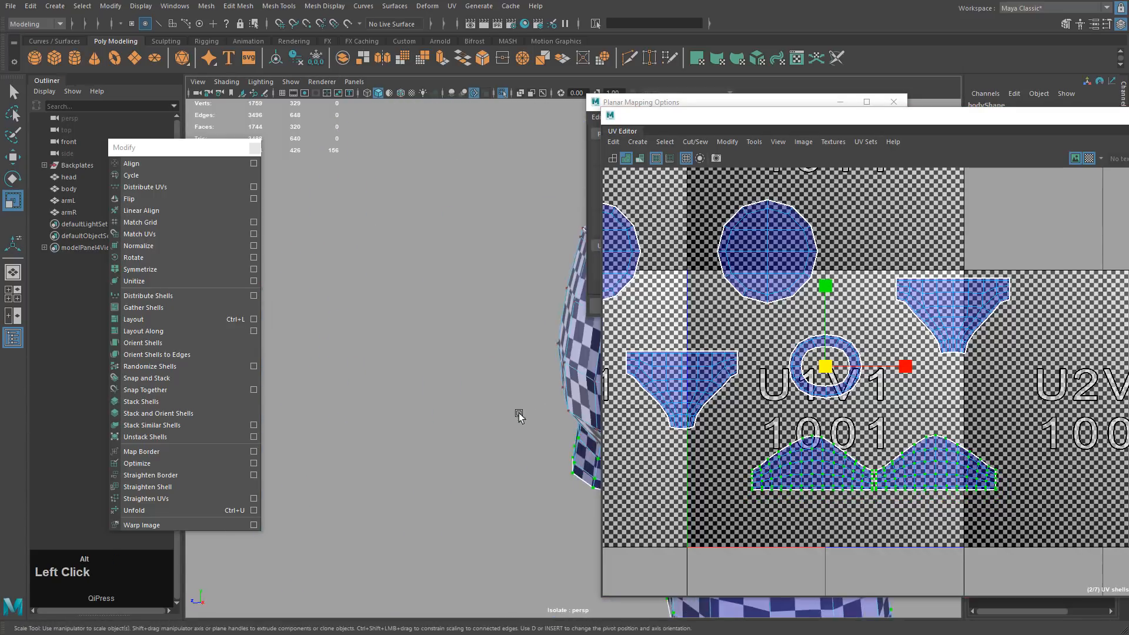
middle_click_drag(519, 415, 288, 393, "alt")
left_click_drag(377, 382, 470, 338, "alt")
scroll(521, 382, "up", 3)
mouse_move(521, 383)
middle_mouse_down("alt")
mouse_move(502, 381)
mouse_move(521, 383)
middle_mouse_up("alt")
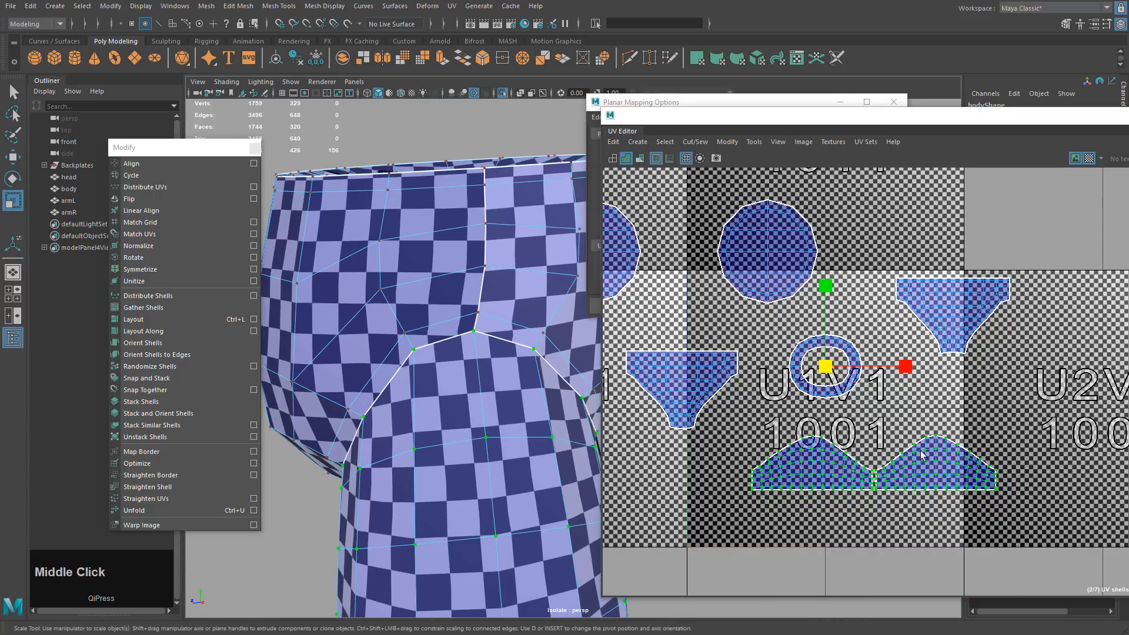
middle_click_drag(941, 447, 956, 438)
right_click_drag(1074, 488, 964, 465, "alt")
middle_click_drag(964, 464, 1043, 462, "alt")
Select the two circular UV shells and frame the leg caps in the 3D view.
key("w")
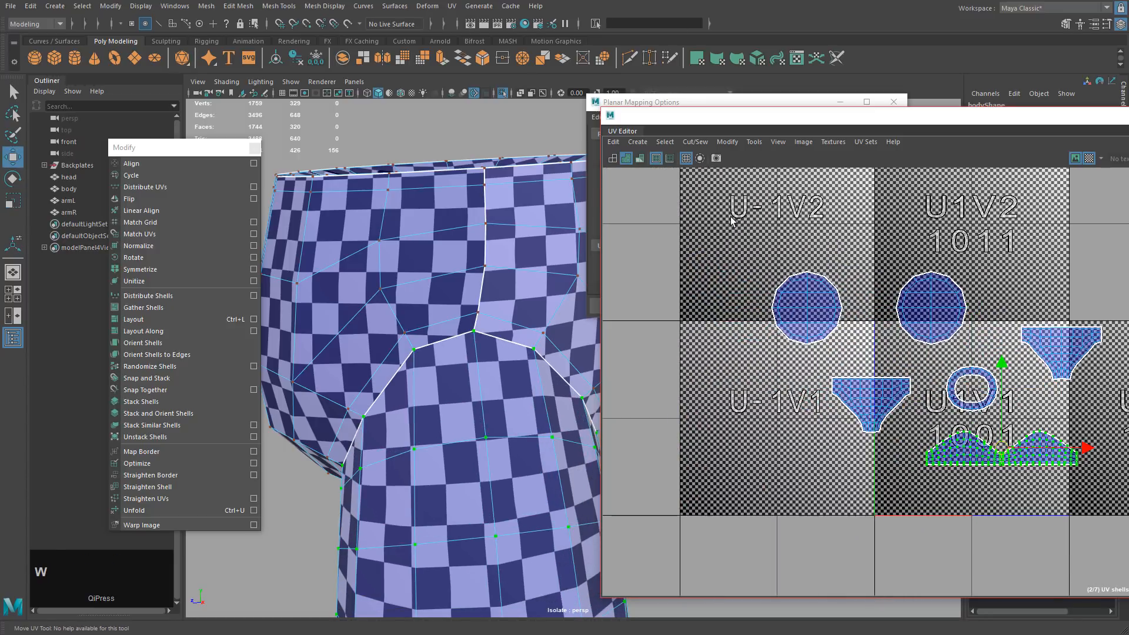
left_click_drag(734, 220, 981, 358)
key("f")
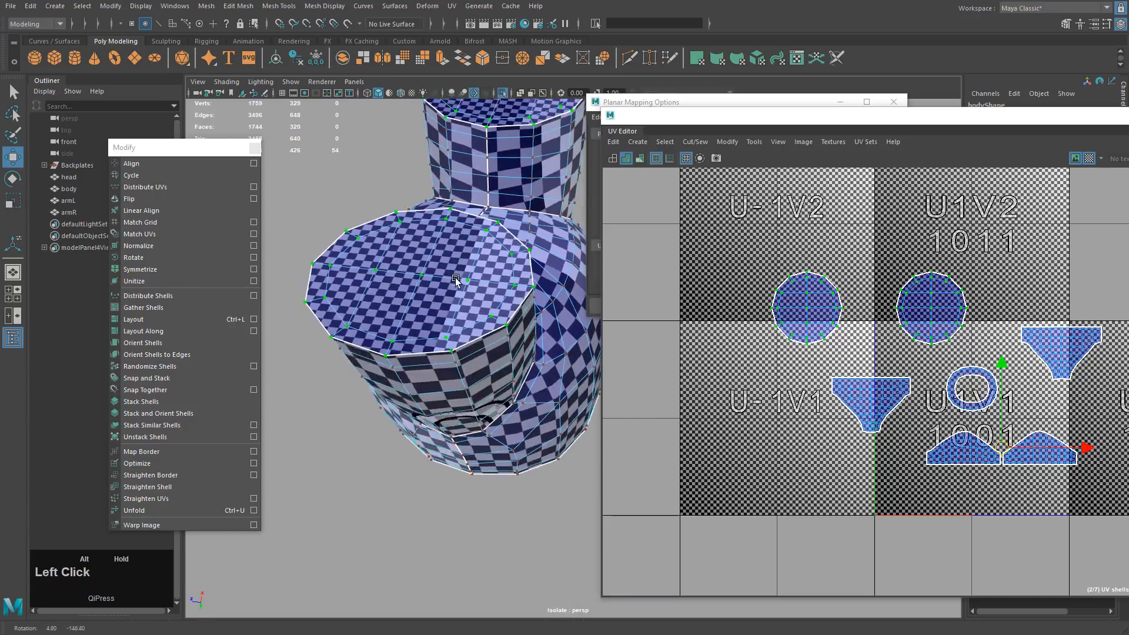
left_click_drag(440, 241, 457, 359, "alt")
middle_click_drag(457, 359, 429, 330, "alt")
right_click_drag(429, 329, 421, 323, "alt")
left_click_drag(421, 324, 506, 353, "alt")
middle_click_drag(506, 353, 542, 373, "alt")
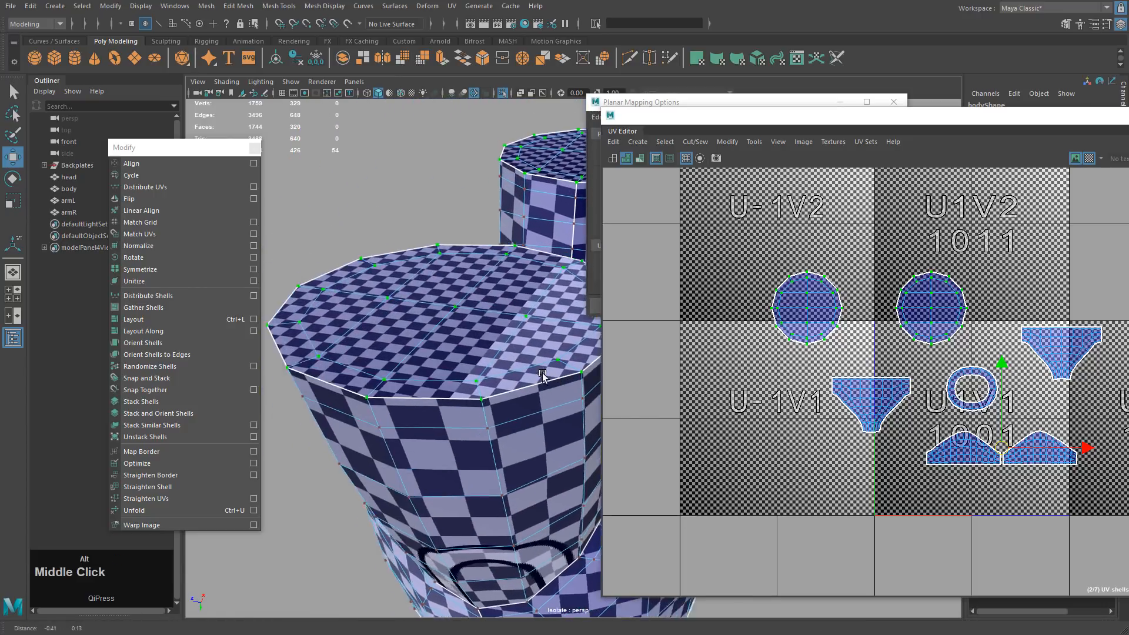
right_click_drag(542, 373, 582, 400, "alt")
left_click_drag(582, 400, 592, 415, "alt")
Scale the circular shells down until the cap checker matches the leg.
key("r")
middle_click_drag(953, 406, 902, 397)
left_click_drag(438, 409, 503, 372, "alt")
middle_click_drag(503, 371, 527, 400, "alt")
middle_click_drag(800, 409, 789, 408)
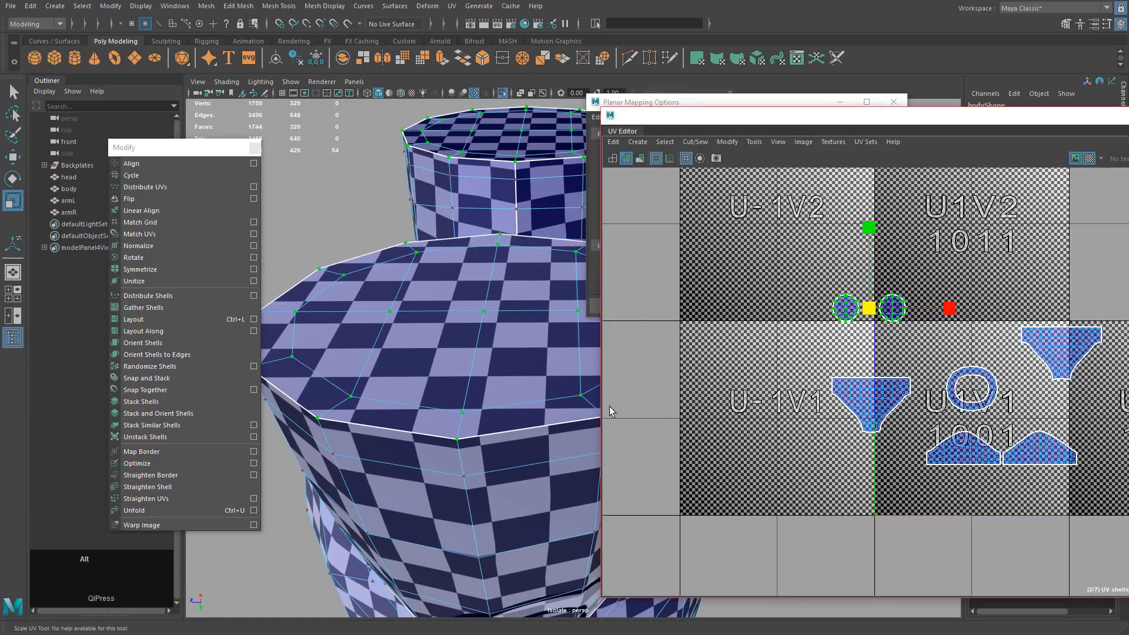
left_click_drag(489, 404, 521, 397, "alt")
middle_click_drag(805, 414, 799, 419)
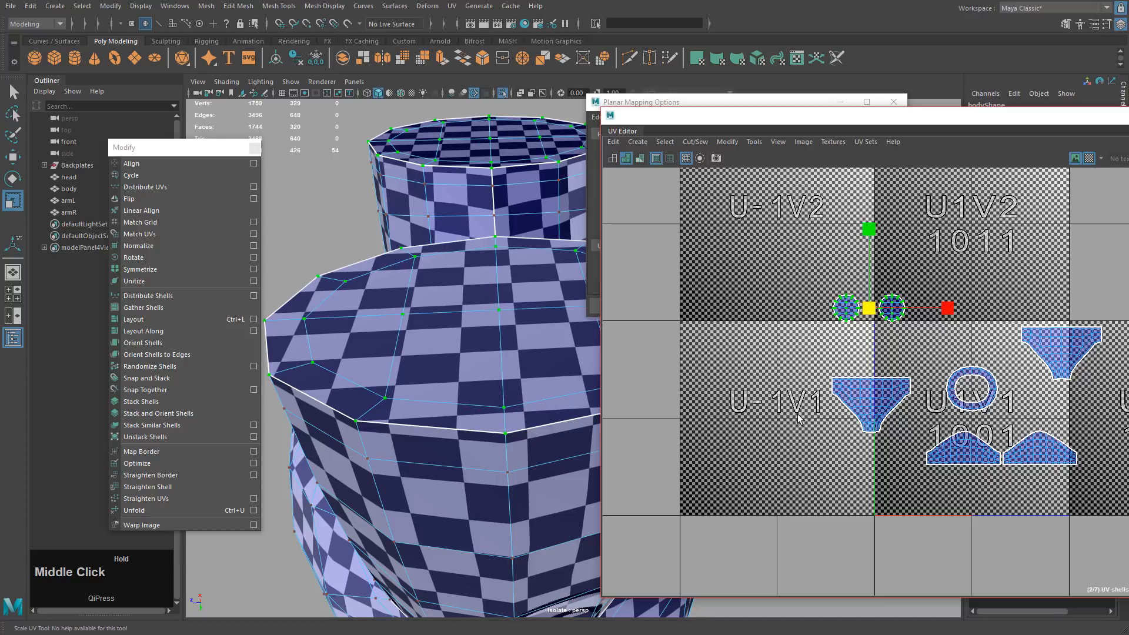
Move the two circular shells down into the 1001 tile below the leg shells.
right_click_drag(946, 414, 933, 411, "alt")
middle_click_drag(934, 412, 850, 388, "alt")
key("w")
middle_click_drag(809, 346, 939, 514)
right_click_drag(938, 514, 952, 544, "alt")
middle_click_drag(952, 544, 854, 517, "alt")
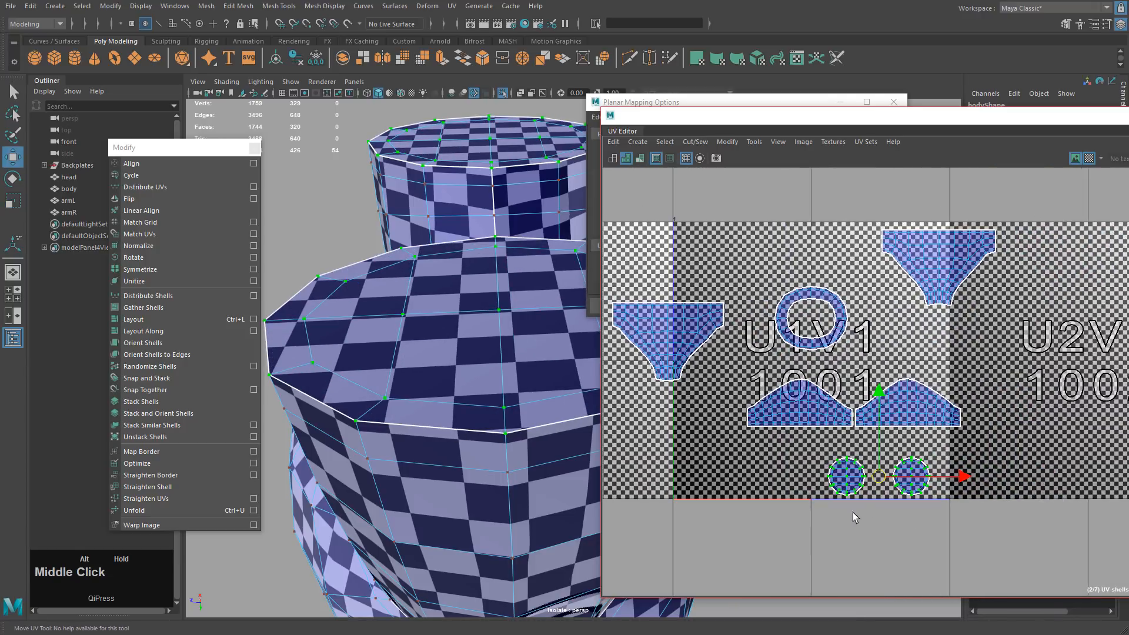
Select all the UV shells and shift them right and slightly down.
middle_click_drag(797, 352, 772, 259, "alt")
left_click_drag(676, 212, 1125, 547)
key("w")
middle_click_drag(981, 358, 1126, 375)
Place the two upper shells side by side at the tile's top-left.
left_click_drag(806, 305, 864, 345)
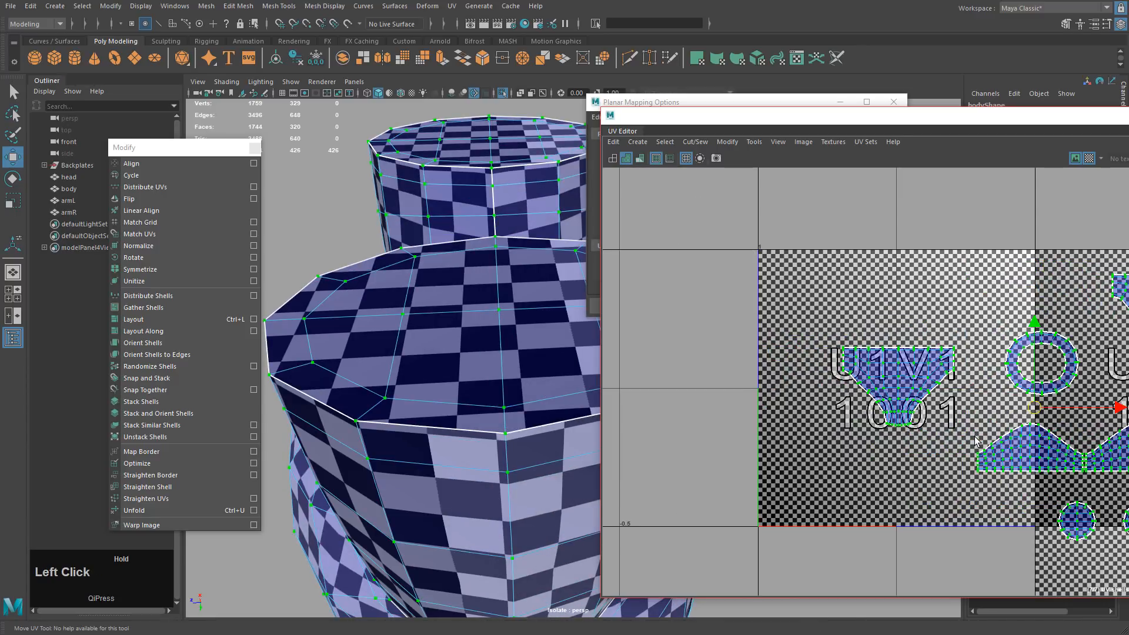
middle_click_drag(975, 441, 838, 350)
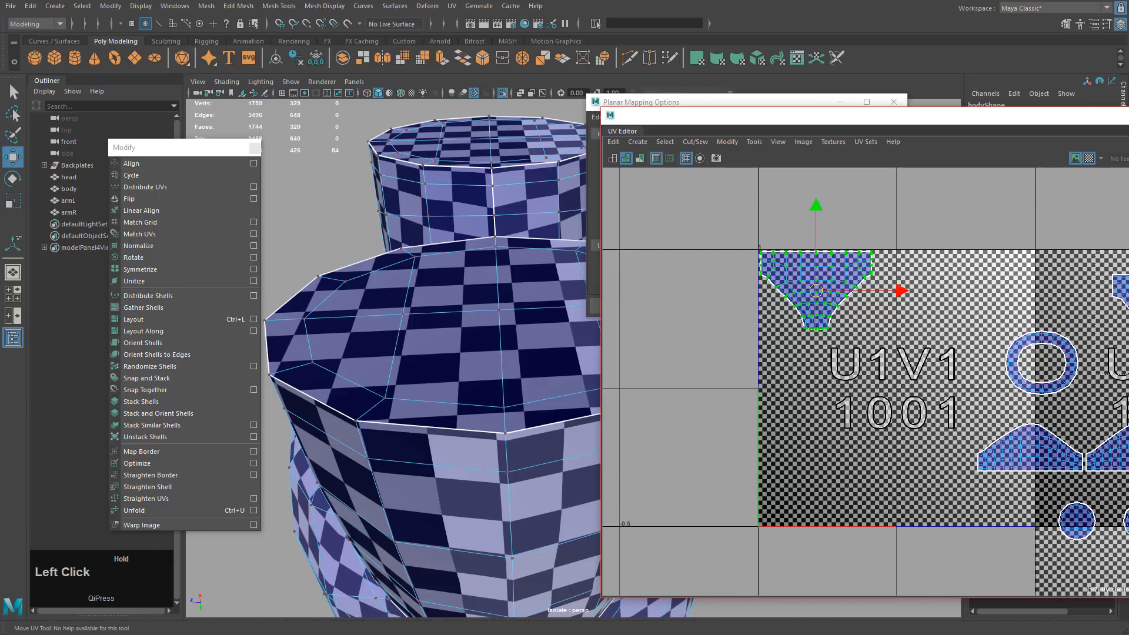
left_click_drag(1095, 252, 1128, 375)
middle_click_drag(1128, 375, 935, 351)
middle_click_drag(935, 351, 934, 366, "alt")
left_click_drag(934, 367, 982, 373, "alt")
middle_click_drag(981, 374, 943, 371)
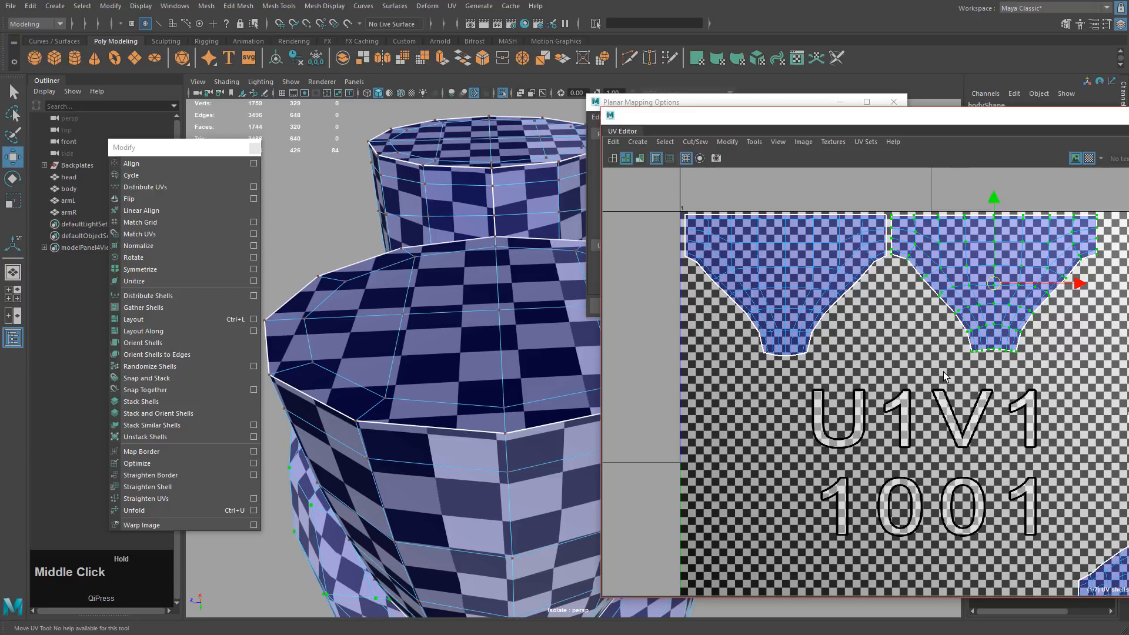
left_click_drag(1046, 450, 1032, 441, "alt")
middle_click_drag(1032, 441, 958, 354, "alt")
Move the two lower leg shells beneath the upper shells.
left_click_drag(929, 389, 1128, 472)
middle_click_drag(1128, 488, 994, 391)
left_click_drag(999, 397, 1128, 507, "alt")
mouse_move(1072, 458)
middle_mouse_down()
mouse_move(1072, 446)
mouse_move(1064, 460)
middle_mouse_up()
left_click_drag(1114, 472, 841, 377, "alt")
middle_click_drag(1128, 492, 1058, 434, "alt")
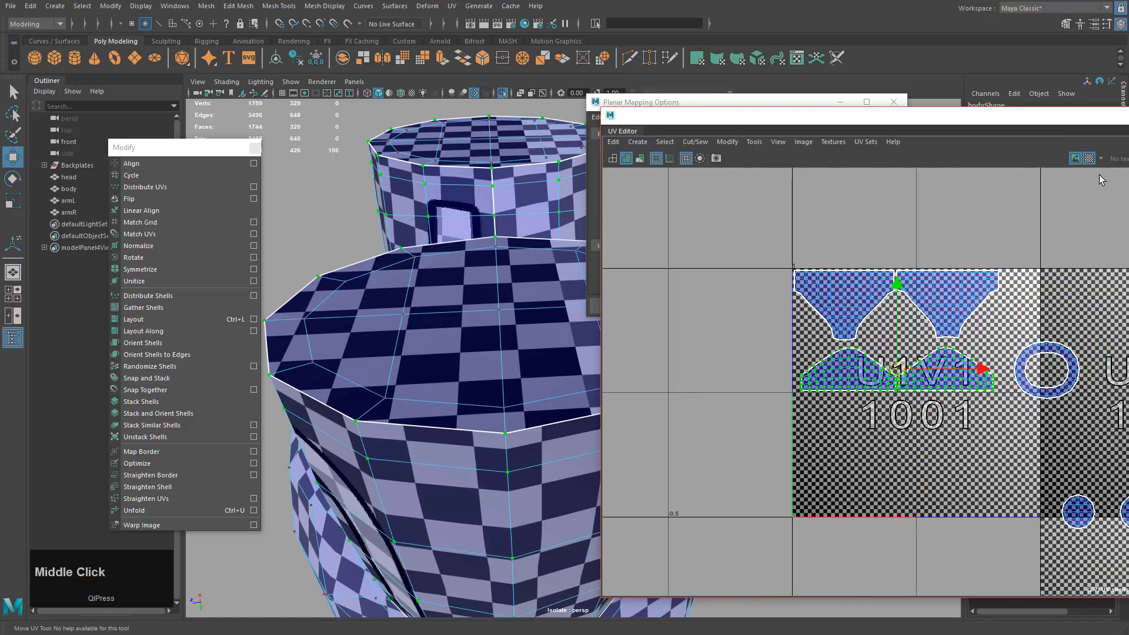
Turn off the checker display and grid-snap the left lower shell to U=0.
left_click(1089, 159)
left_click_drag(833, 399, 836, 402)
right_click_drag(770, 424, 805, 441, "ctrl")
key("w")
middle_click_drag(793, 369, 795, 393)
key("x")
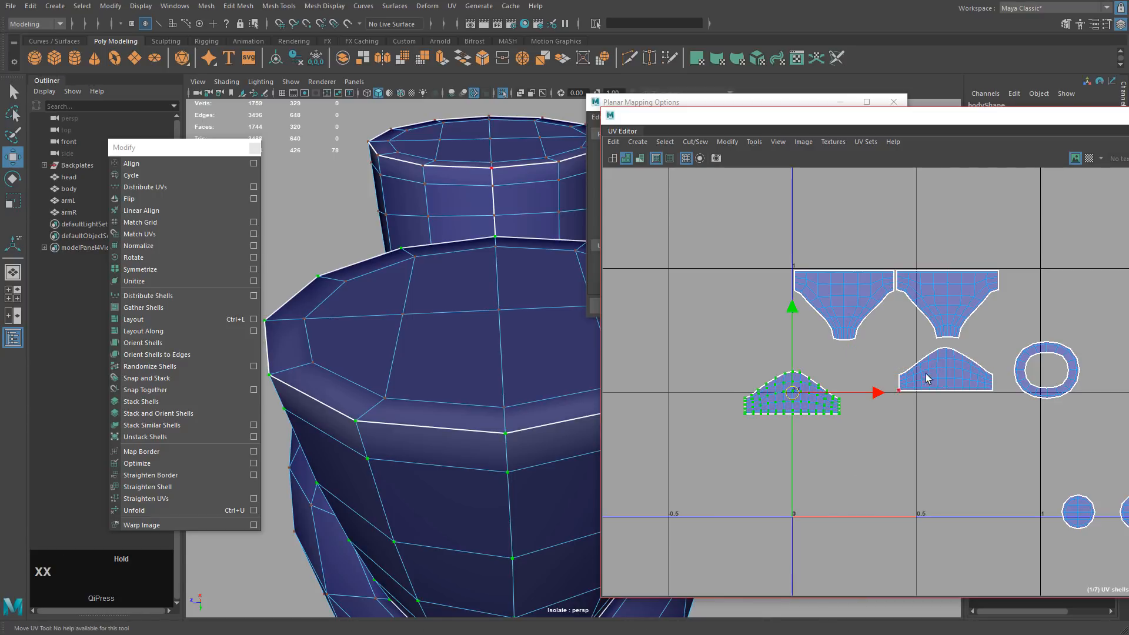
Snap the right lower shell to point 0.5, 0.5 and slide it beside the left one.
left_click_drag(890, 370, 944, 406)
right_click_drag(879, 433, 935, 450, "ctrl")
key("x")
middle_click_drag(929, 395, 922, 390)
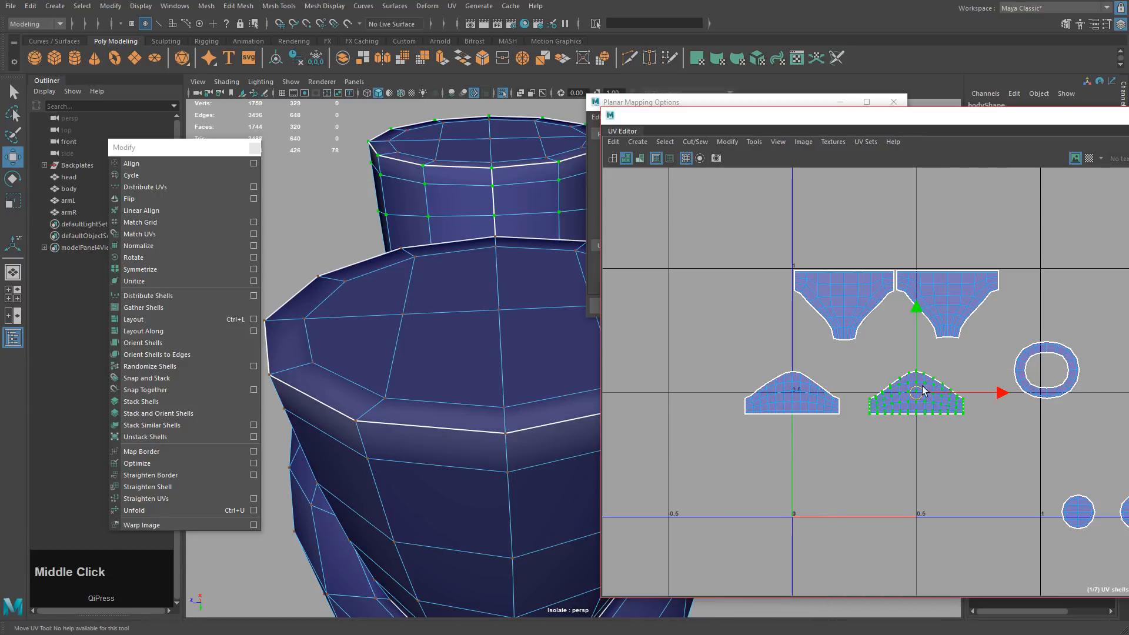
left_click_drag(844, 442, 1000, 470, "alt")
middle_click_drag(1081, 484, 1031, 485, "shift")
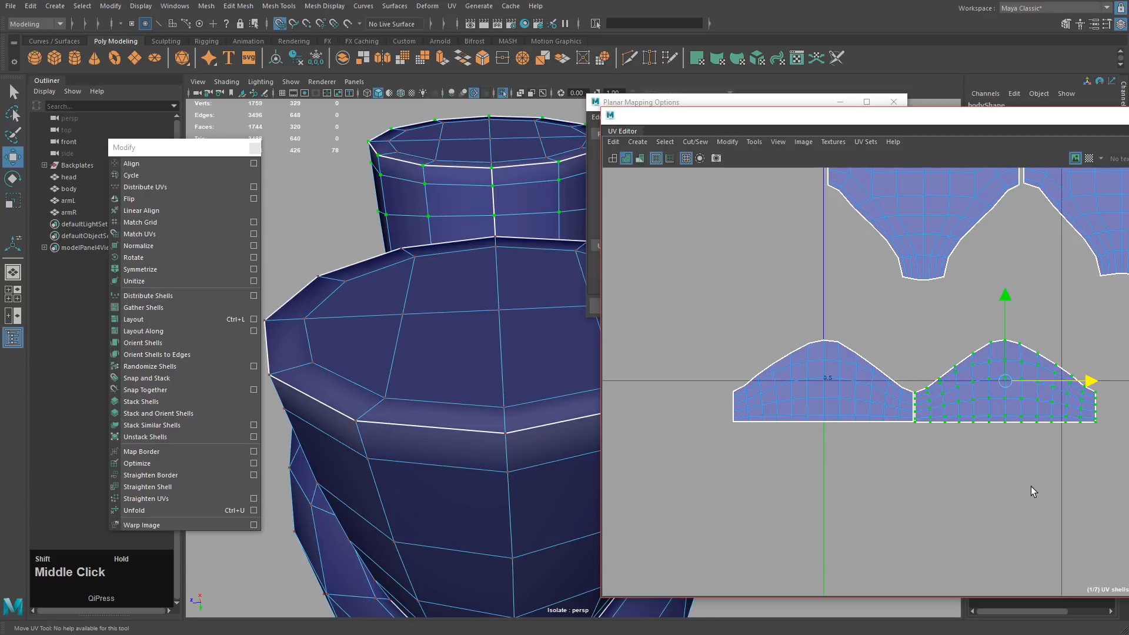
left_click_drag(883, 469, 1039, 453, "alt")
middle_click_drag(1040, 452, 992, 505, "alt")
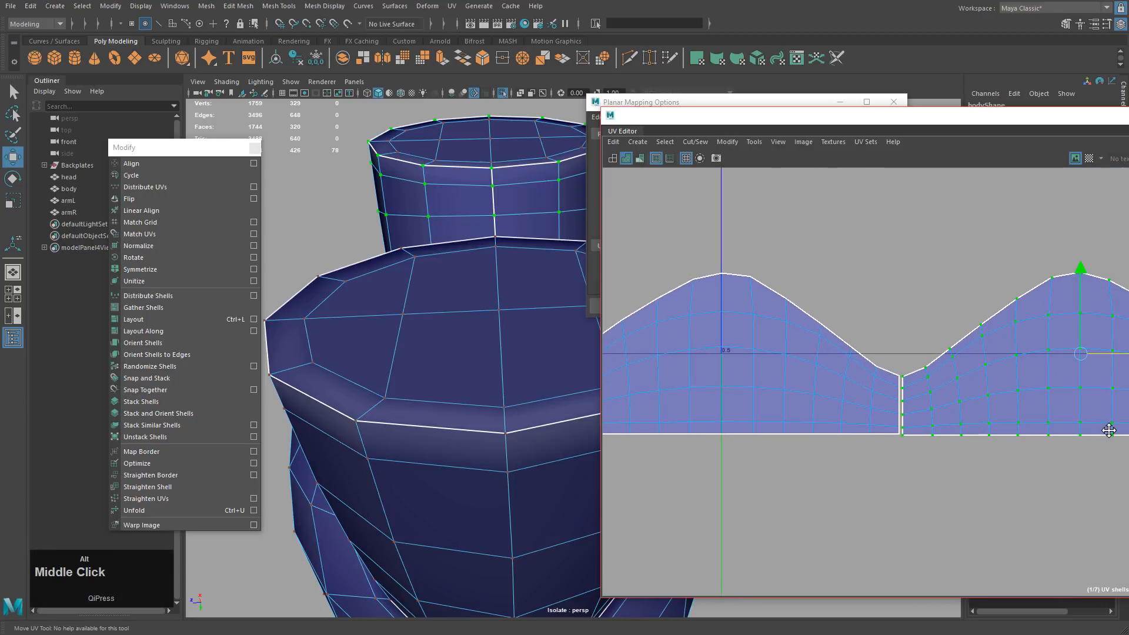
middle_click_drag(1109, 432, 1108, 390, "alt")
Snap the pivot to the right shell's bottom corner and set its bottom on the 0.5 line.
key("d")
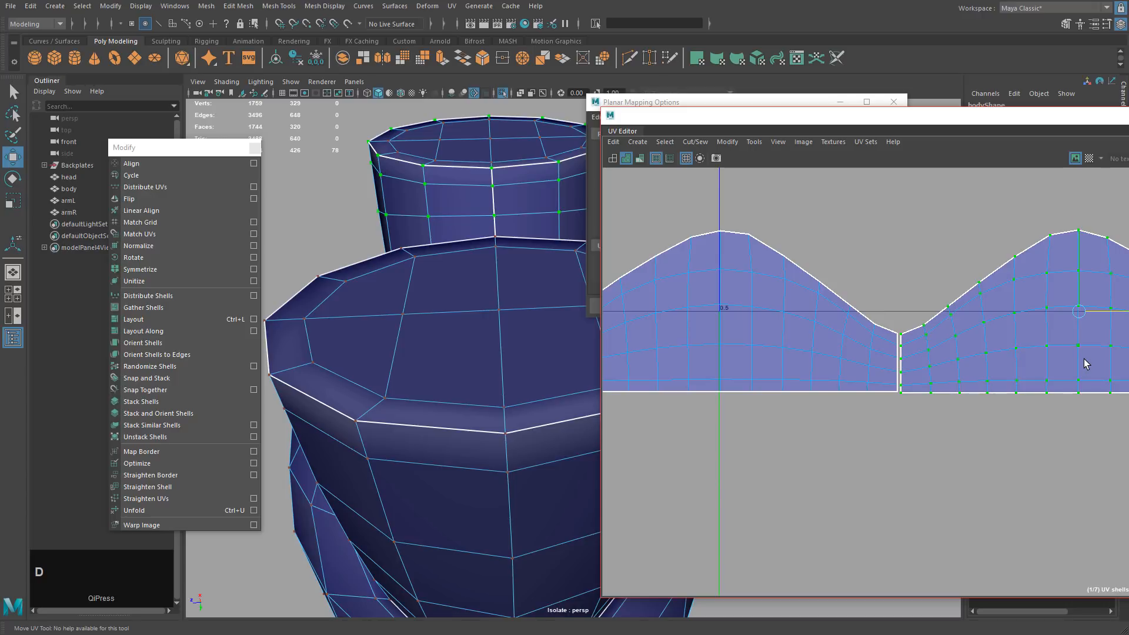
key("v")
middle_click_drag(1079, 312, 1078, 355)
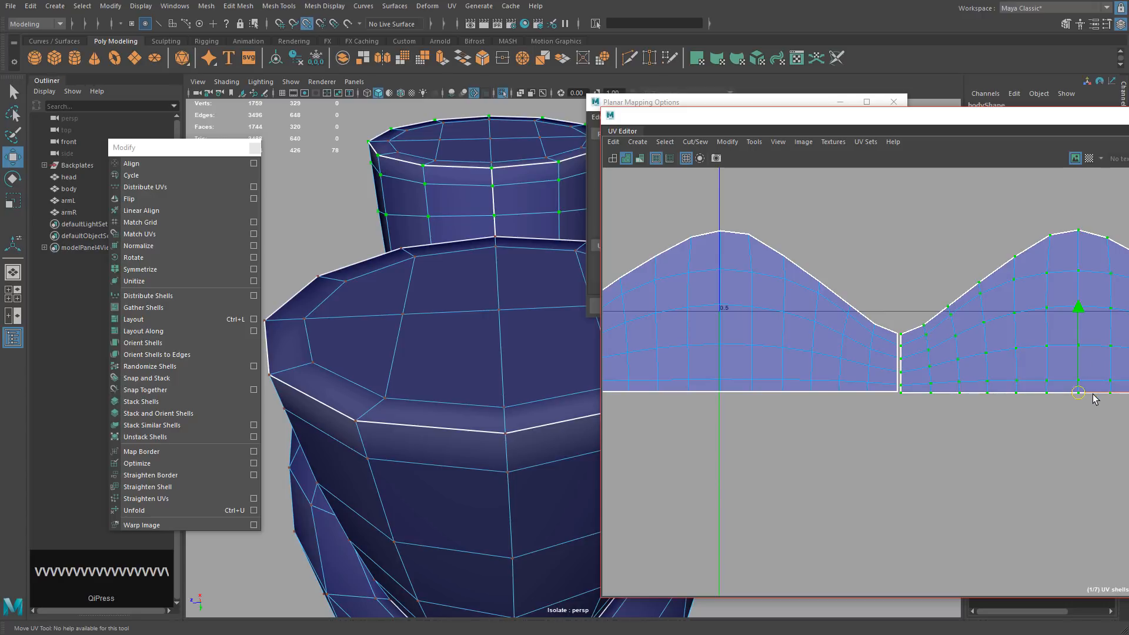
key("x")
middle_click_drag(1080, 393, 1128, 311)
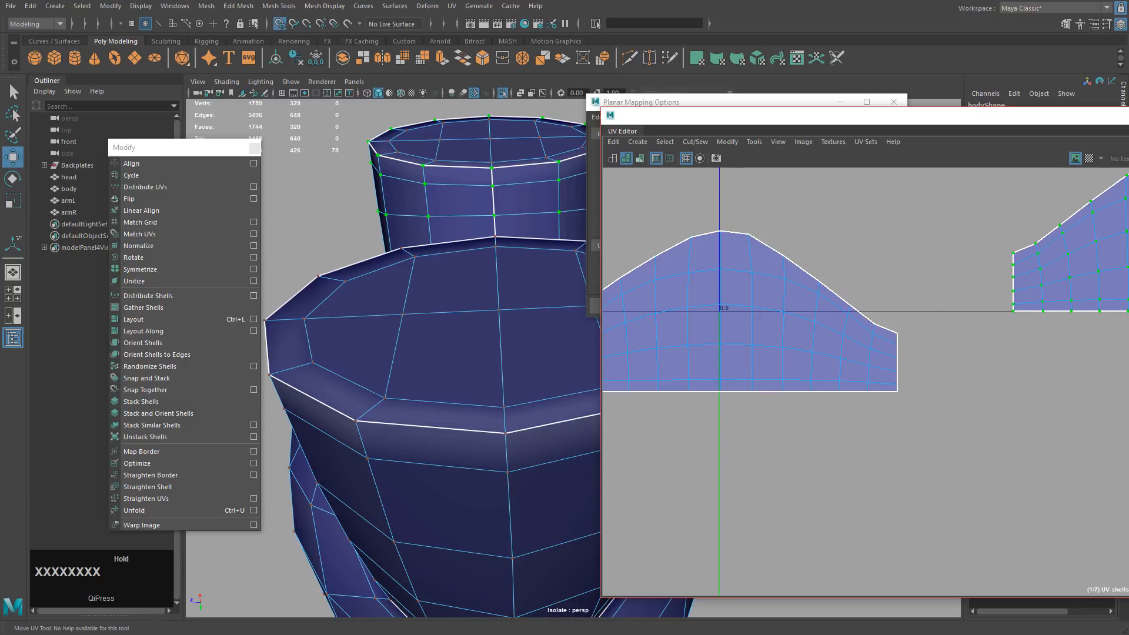
left_click_drag(1058, 353, 989, 365, "alt")
middle_click_drag(990, 365, 1111, 408, "alt")
Put the left lower shell's bottom on the 0.5 line and slide the right shell beside it.
left_click_drag(702, 258, 1065, 461)
mouse_move(896, 369)
left_mouse_down()
mouse_move(895, 431)
mouse_move(898, 379)
left_mouse_up()
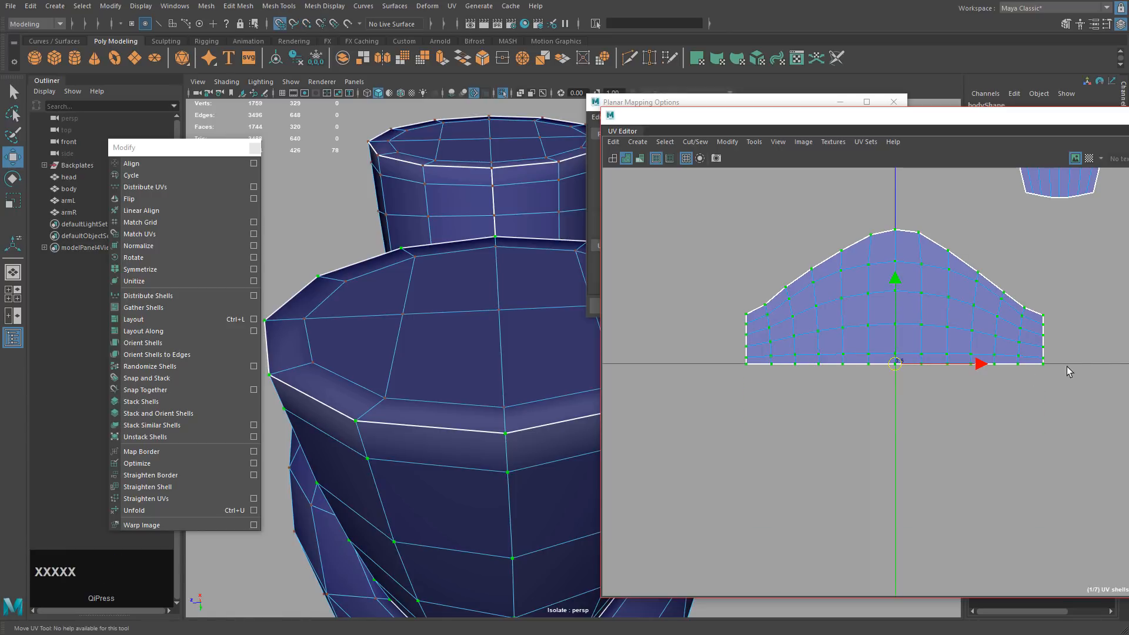
middle_click_drag(1066, 366, 1006, 417, "alt")
left_click_drag(912, 281, 1109, 479)
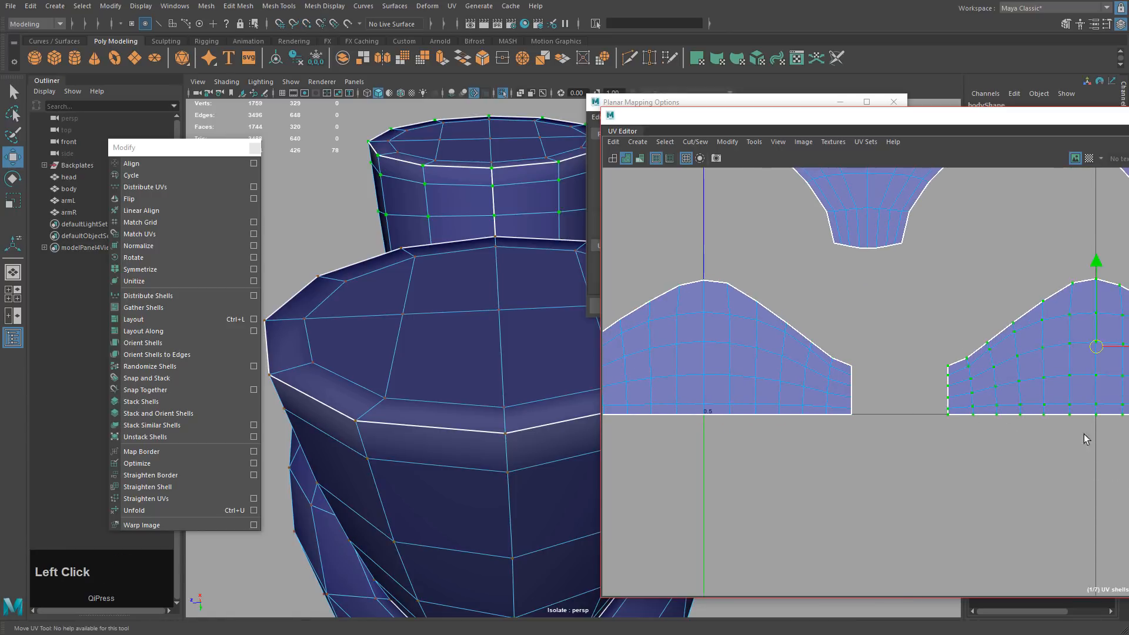
left_click_drag(1128, 348, 1087, 357)
scroll(1108, 383, "down", 5)
middle_click_drag(1109, 383, 1087, 388, "alt")
Centre both lower leg shells on point 0.5, 0.5.
left_click_drag(762, 455, 1074, 334)
middle_click_drag(1056, 370, 873, 351, "alt")
key("x")
left_click_drag(821, 356, 916, 381)
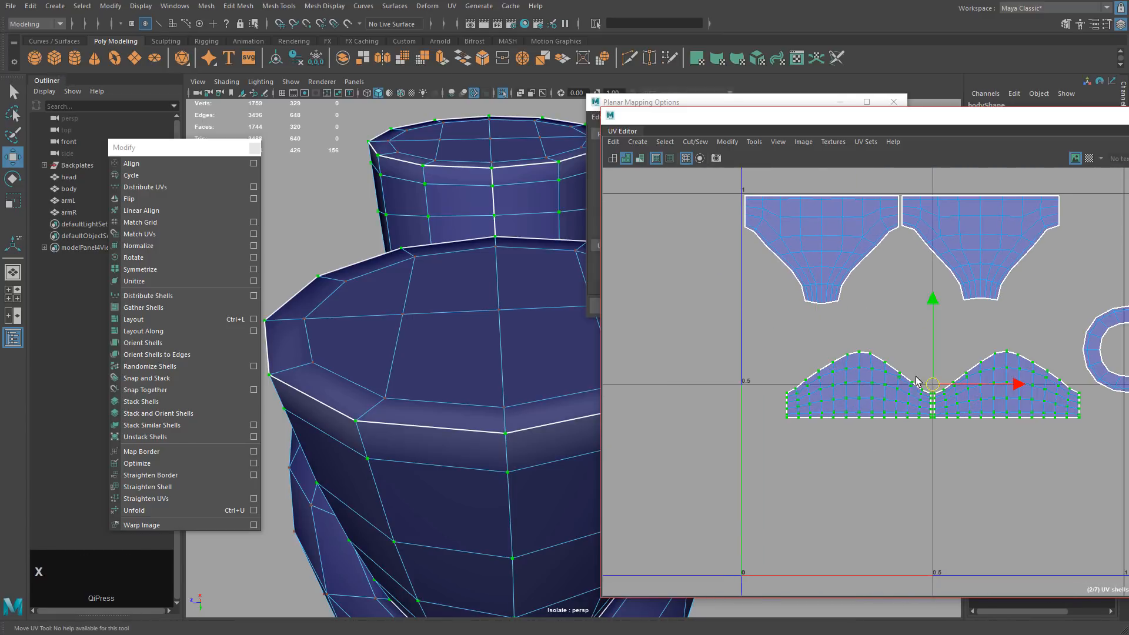
middle_click_drag(949, 384, 949, 437, "alt")
Align the upper-left shell's top-centre with U=0 using a pivot snapped to its top edge.
left_click_drag(691, 212, 901, 326)
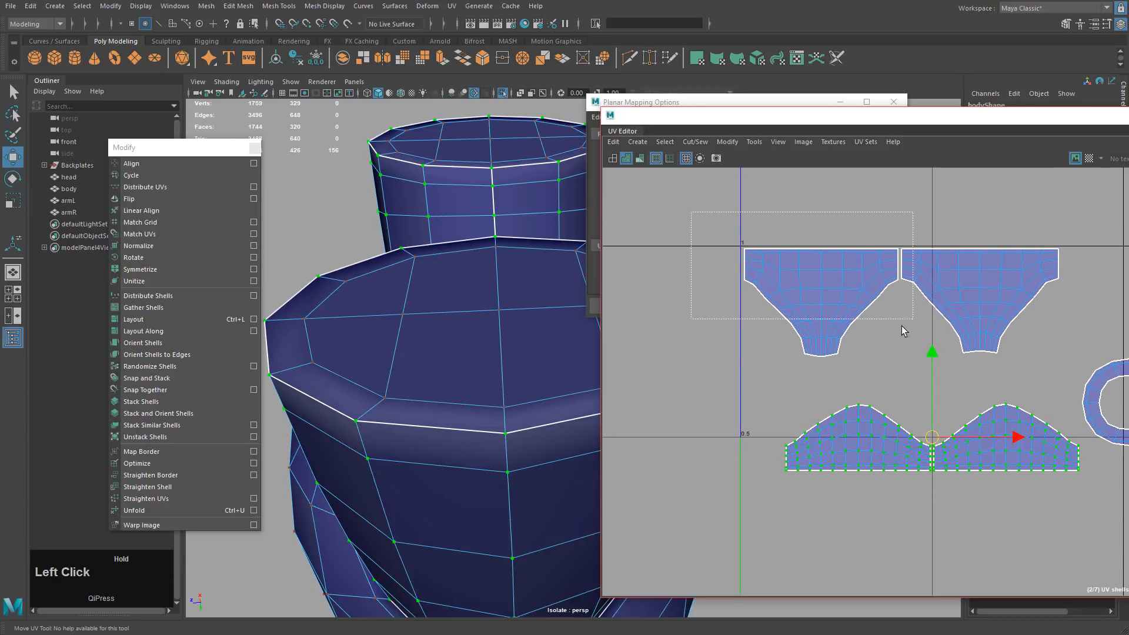
left_click_drag(899, 370, 901, 371)
middle_click_drag(949, 362, 814, 353, "alt")
key("w")
right_click_drag(814, 353, 898, 318, "alt")
key("d")
middle_click_drag(888, 314, 782, 252)
key("v")
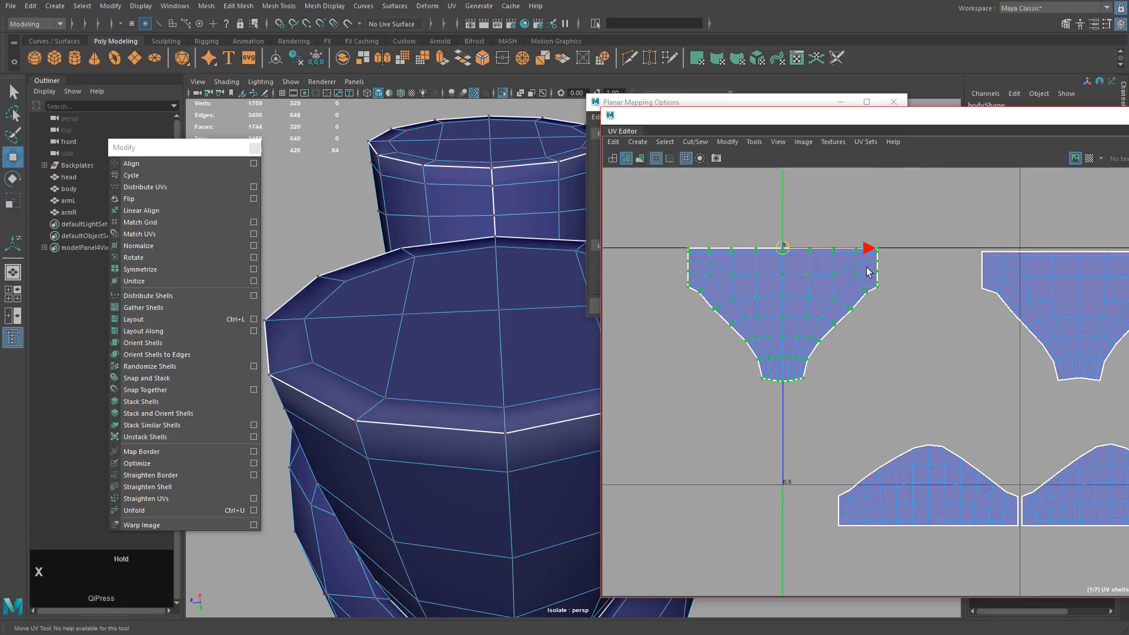
left_click_drag(927, 210, 1112, 399)
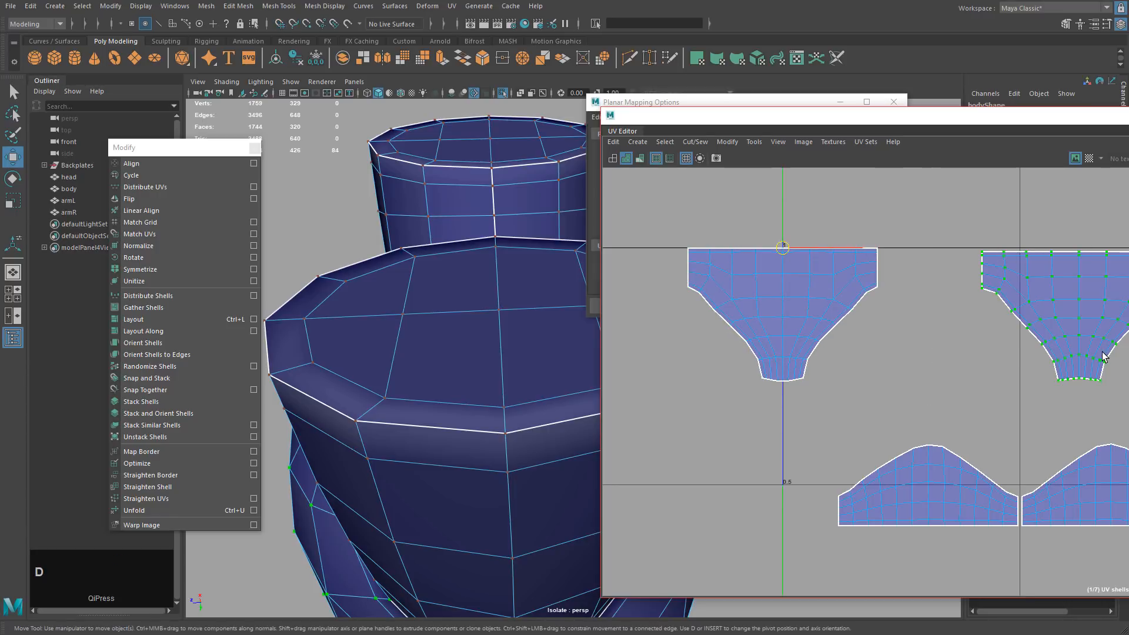
Slide the right upper shell against the first and snap both up to the top grid line.
left_click_drag(783, 252, 1069, 257)
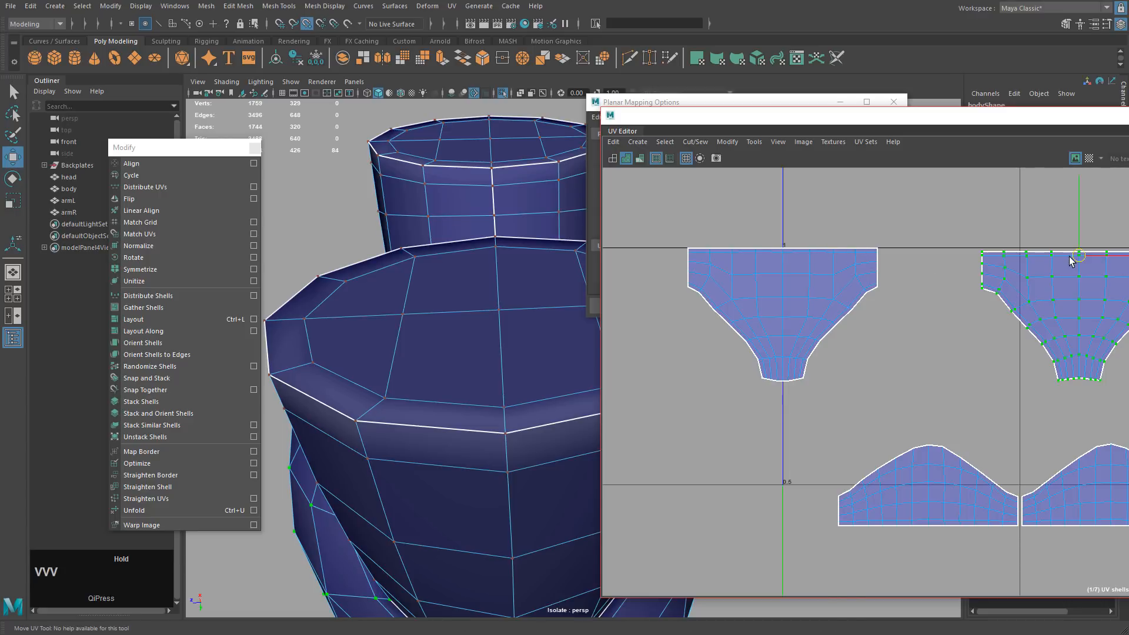
middle_click_drag(1079, 261, 1026, 254)
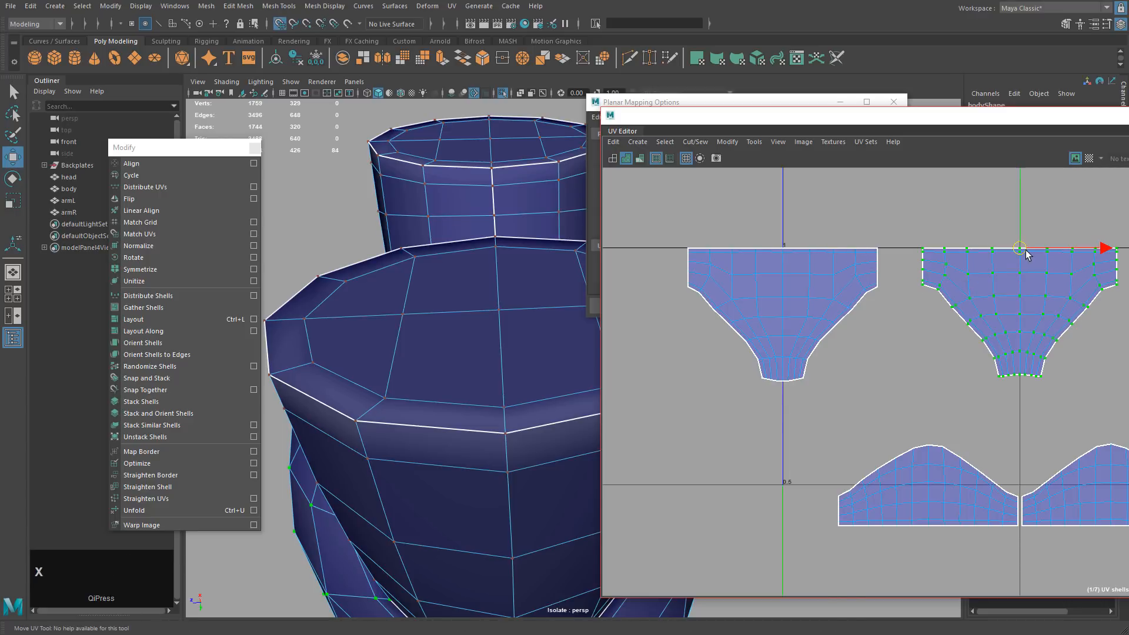
left_click_drag(914, 221, 1125, 389)
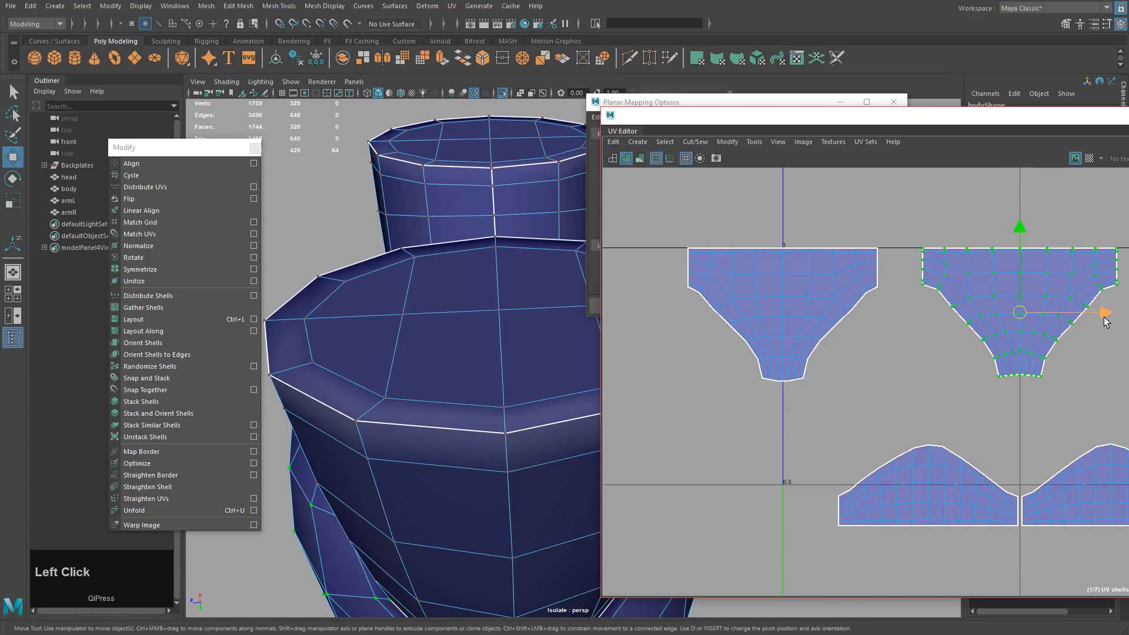
left_click_drag(1105, 321, 1065, 323)
left_click_drag(675, 232, 1117, 391)
left_click_drag(881, 317, 1012, 266)
Zoom the UV view out and select the ring shell.
scroll(1088, 356, "down", 2, "alt")
middle_click_drag(1088, 356, 997, 381, "alt")
scroll(964, 341, "down", 3, "alt")
middle_click_drag(953, 326, 955, 248, "alt")
left_click_drag(1128, 378, 1128, 393)
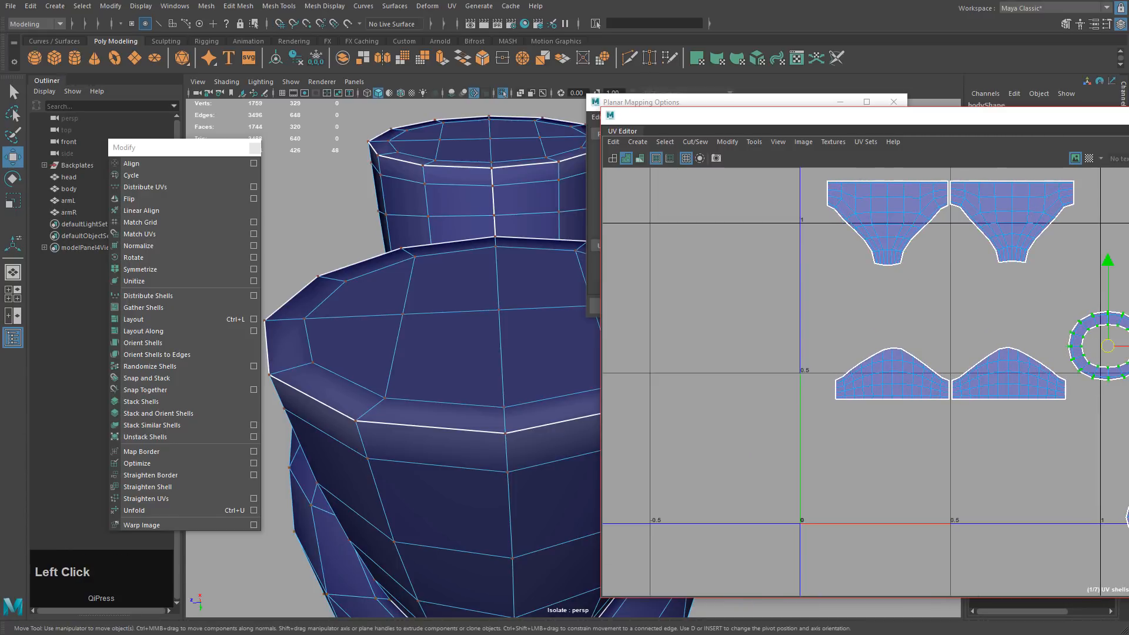
Move the ring shell down between the two upper shells.
key("w")
middle_click_drag(1128, 412, 1008, 343)
middle_click_drag(969, 280, 974, 308, "alt")
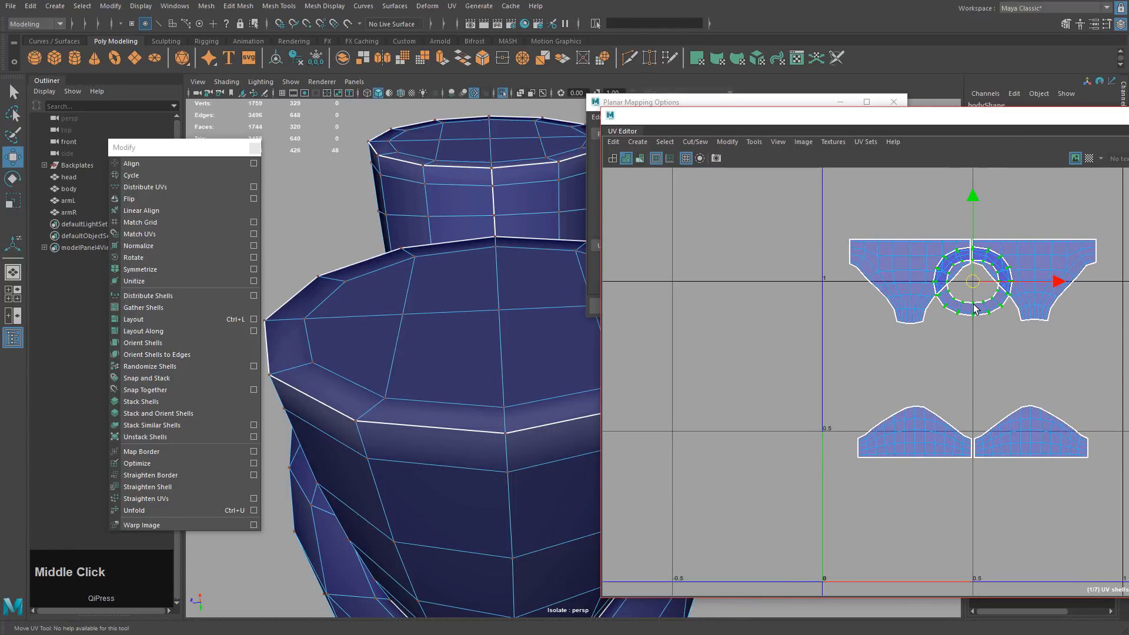
left_click_drag(974, 242, 975, 277)
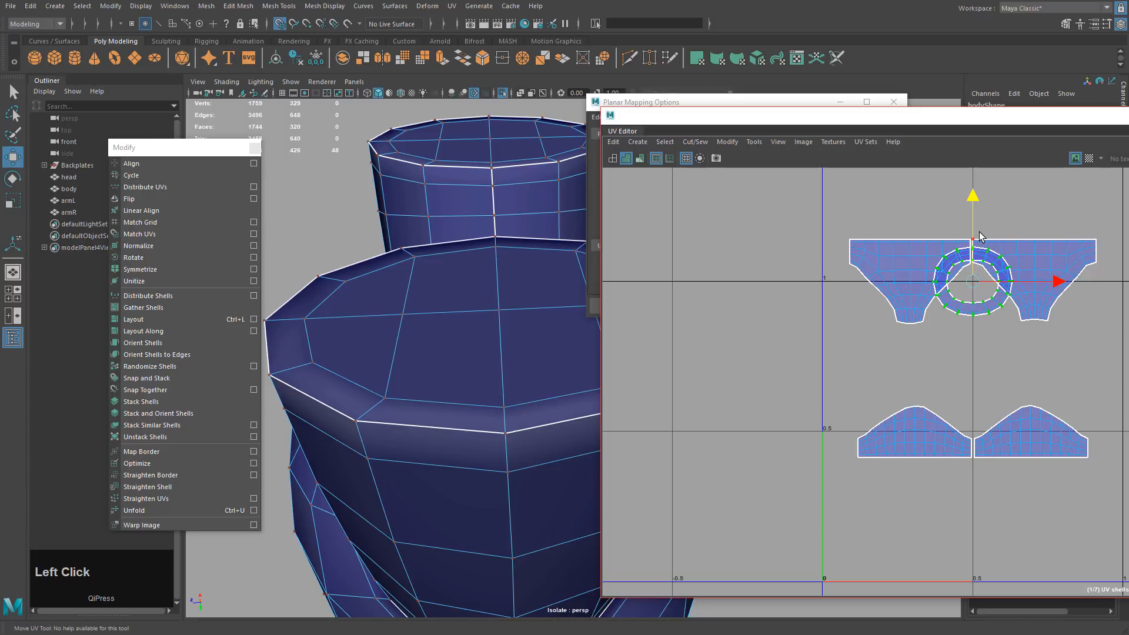
left_click_drag(971, 204, 967, 240)
Try the two circle shells between the ring and lower shells, then move them up out of the way.
middle_click_drag(1031, 342, 929, 262, "alt")
left_click_drag(1030, 429, 1127, 535)
key("w")
middle_click_drag(1127, 535, 942, 398)
left_click_drag(942, 398, 1087, 444, "alt")
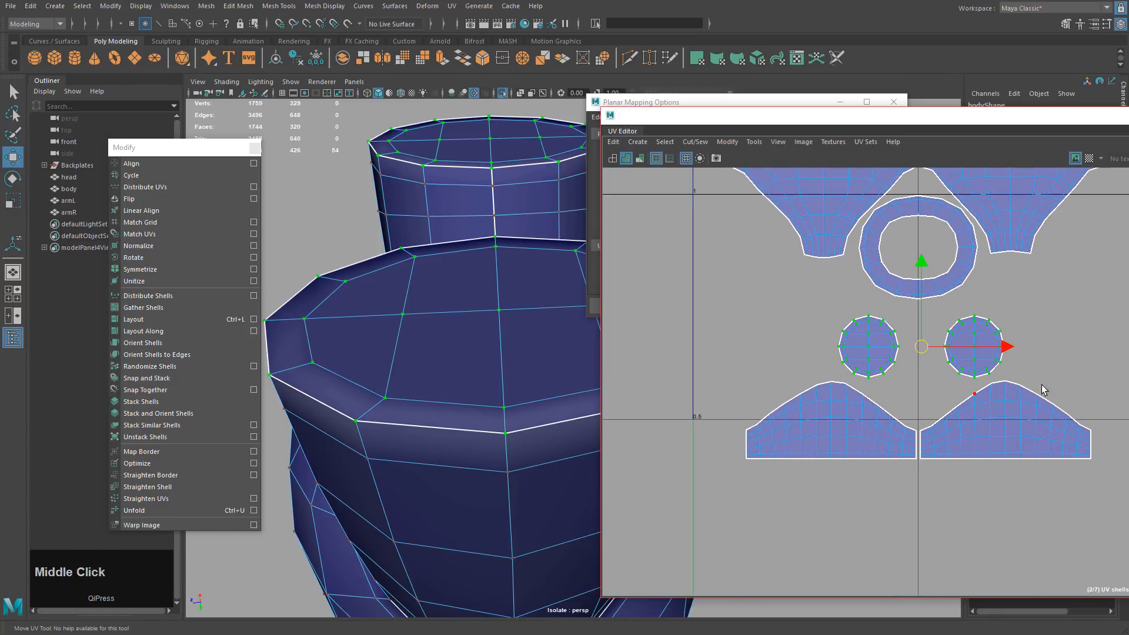
middle_click_drag(1041, 384, 1128, 296)
Select both lower shells completely and raise them toward the ring.
left_click_drag(705, 344, 1099, 506)
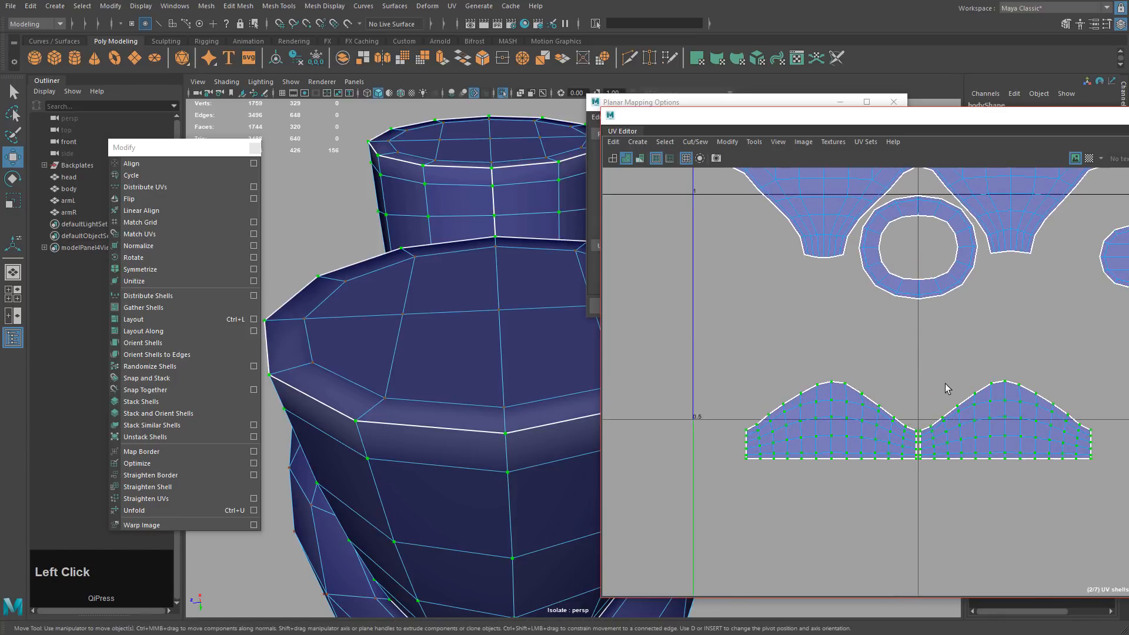
left_click_drag(699, 346, 1087, 506)
left_click_drag(710, 349, 1105, 500)
left_click_drag(917, 341, 918, 232)
middle_click_drag(976, 305, 927, 427, "alt")
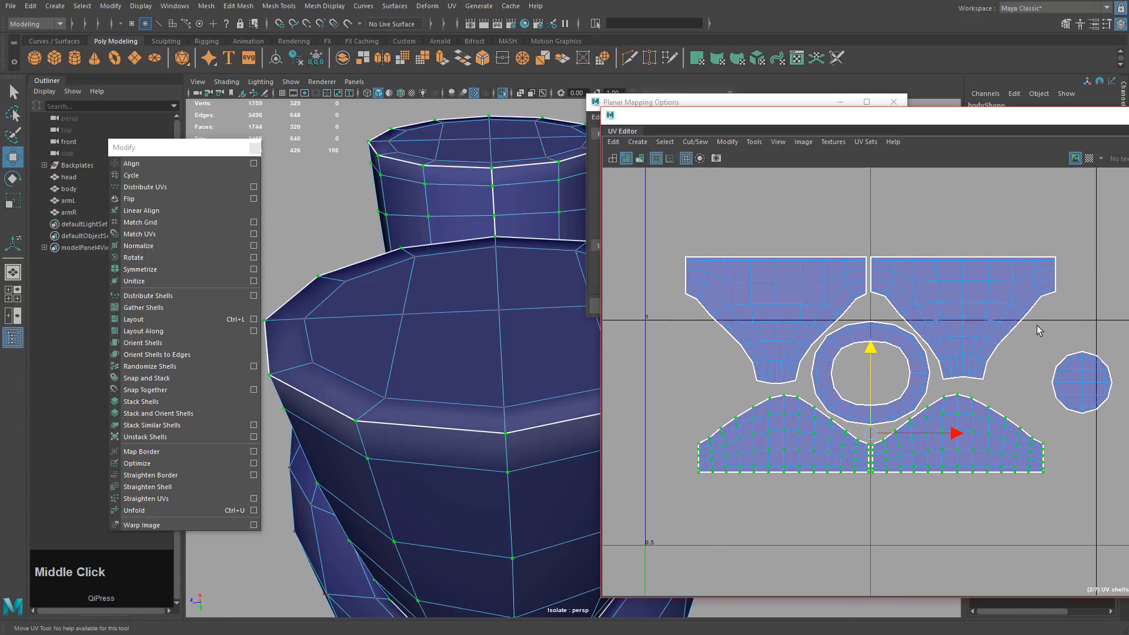
Spread the two round shells to the left and right sides of the ring.
left_click_drag(1038, 325, 1128, 423)
key("w")
middle_click_drag(1128, 459, 837, 463)
left_click(705, 359, "ctrl")
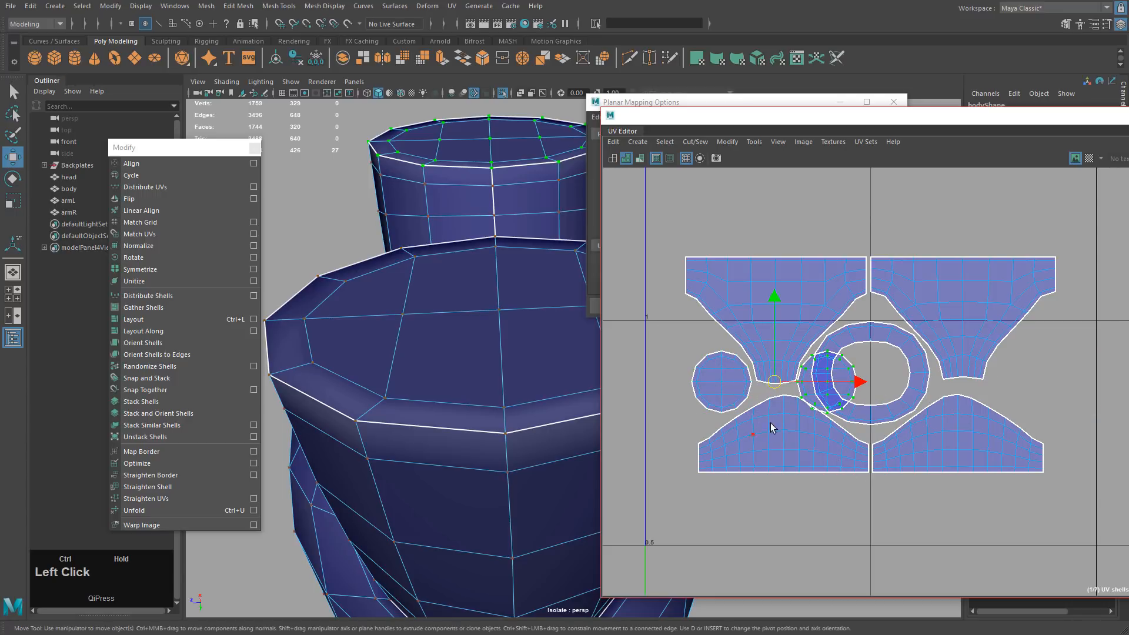
left_click_drag(853, 389, 1044, 390)
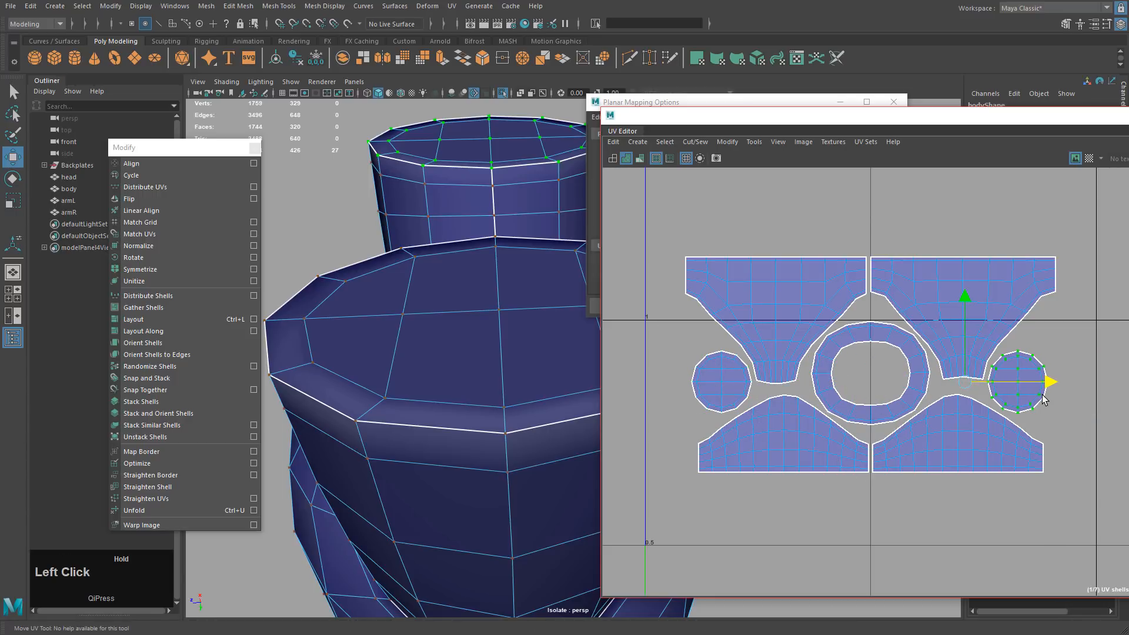
left_click_drag(679, 352, 729, 399, "shift")
right_click_drag(665, 425, 695, 443, "ctrl")
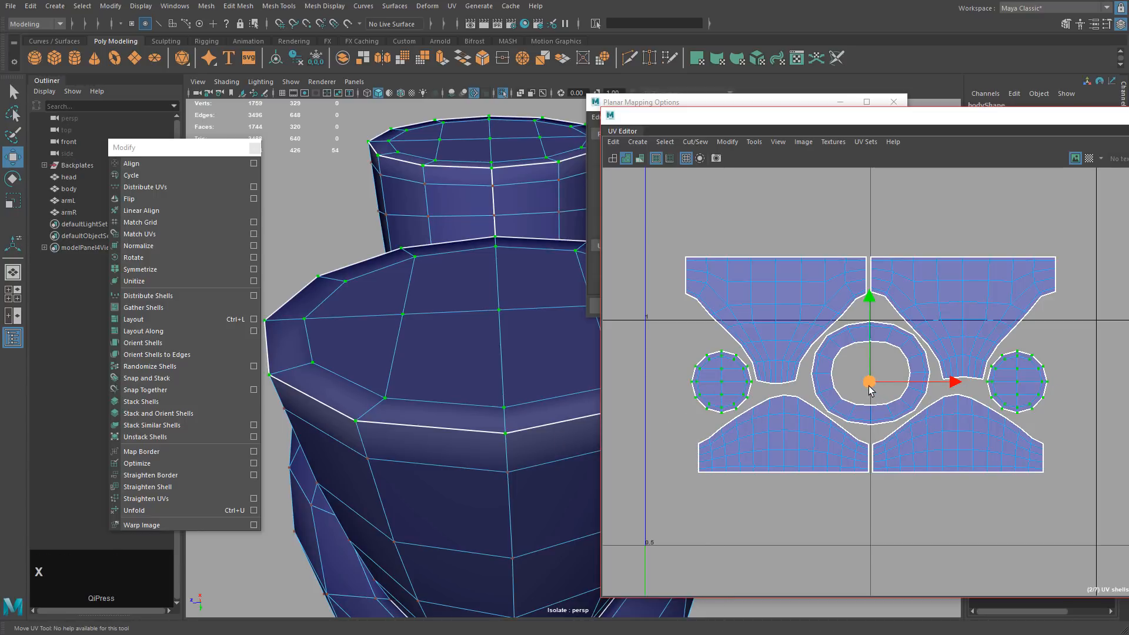
Level both round shells with the ring, then select all seven shells.
left_click_drag(869, 386, 875, 356)
left_click_drag(872, 238, 876, 293)
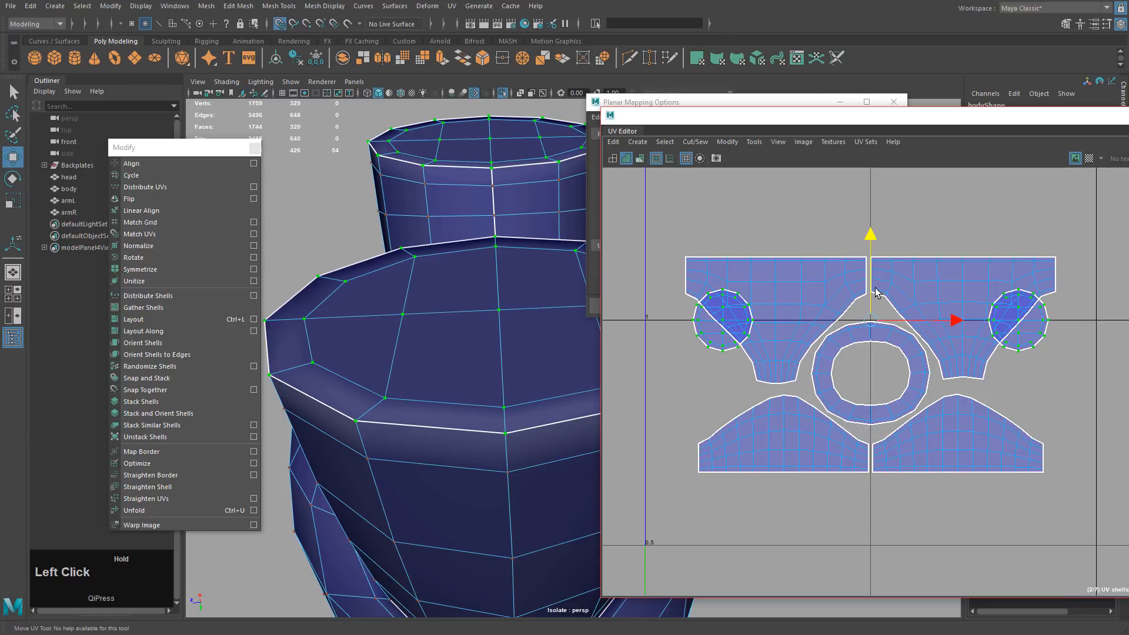
left_click_drag(871, 237, 861, 301)
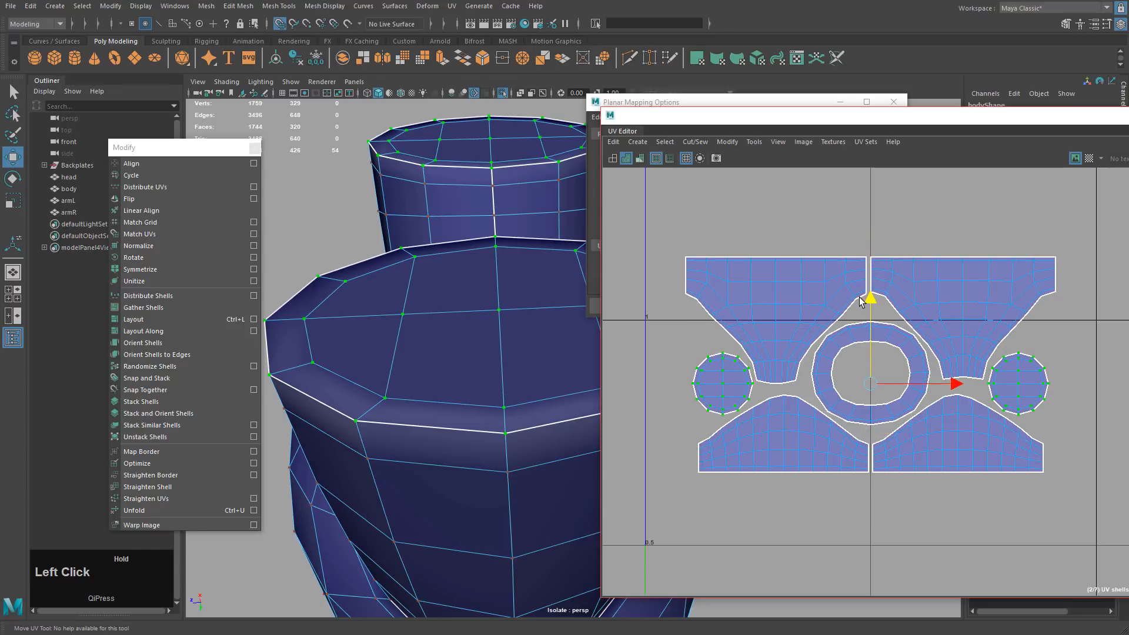
left_click(1119, 390)
middle_click_drag(1120, 396, 875, 347, "alt")
left_click_drag(807, 263, 1093, 459)
Move the seven-shell block below the V=1 line and scale it up.
key("w")
middle_click_drag(981, 405, 984, 447)
key("r")
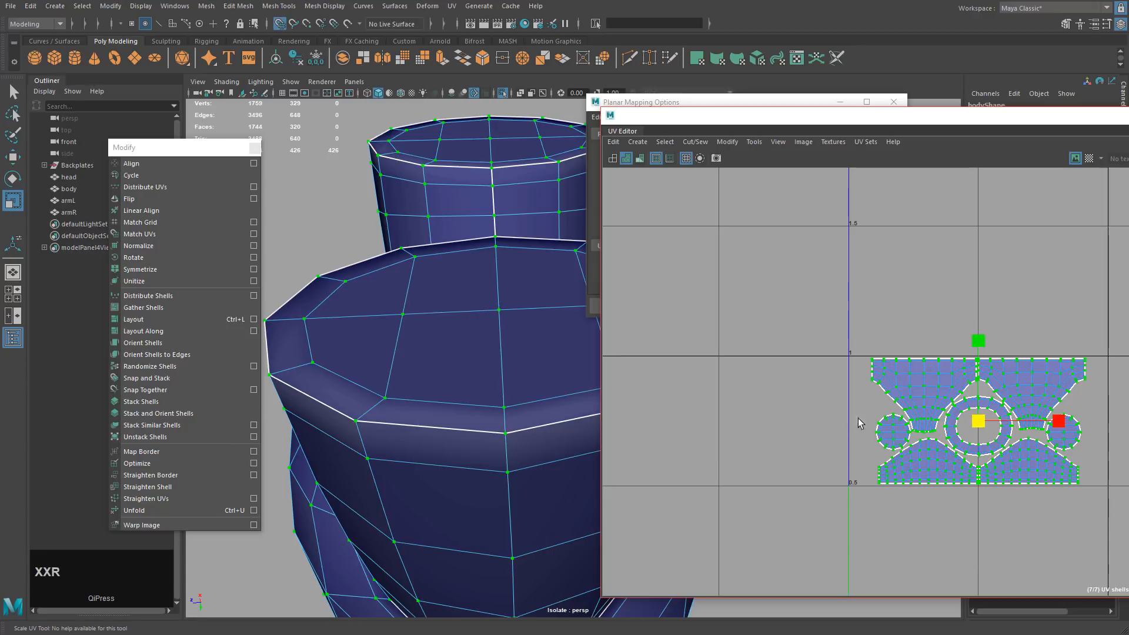
scroll(858, 419, "up", 3)
middle_click_drag(858, 419, 930, 420)
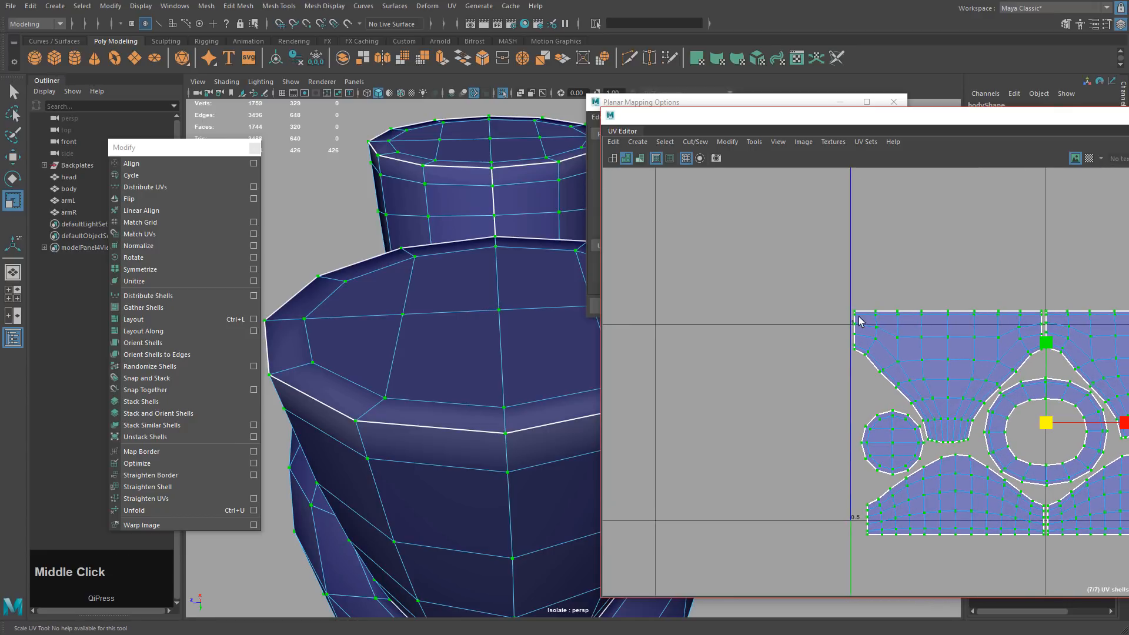
Nudge the block down along the tile's top edge, deselect, and move the UV Editor aside.
middle_click_drag(1128, 428, 1001, 400, "alt")
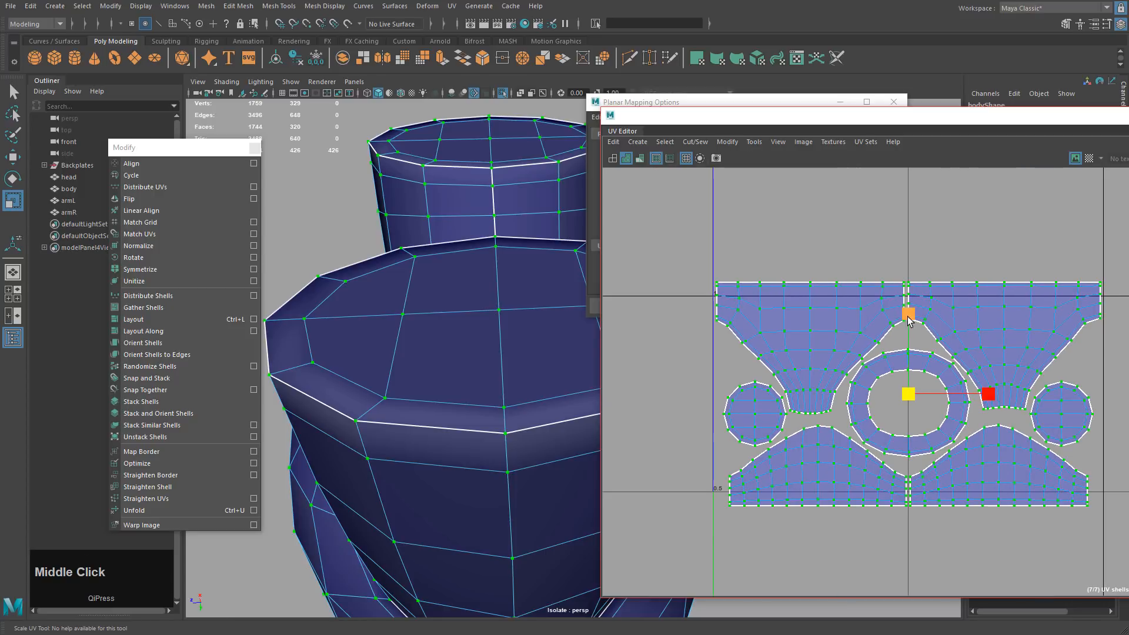
key("w")
left_click_drag(909, 310, 908, 327)
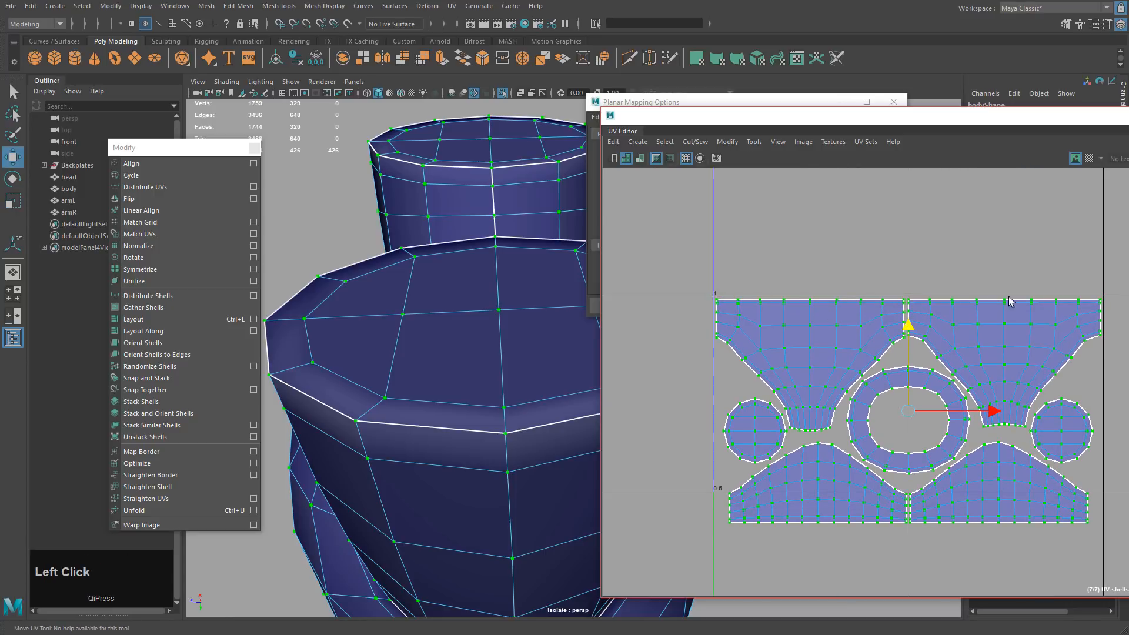
scroll(1023, 565, "down", 4, "alt")
middle_click_drag(1023, 565, 932, 465, "alt")
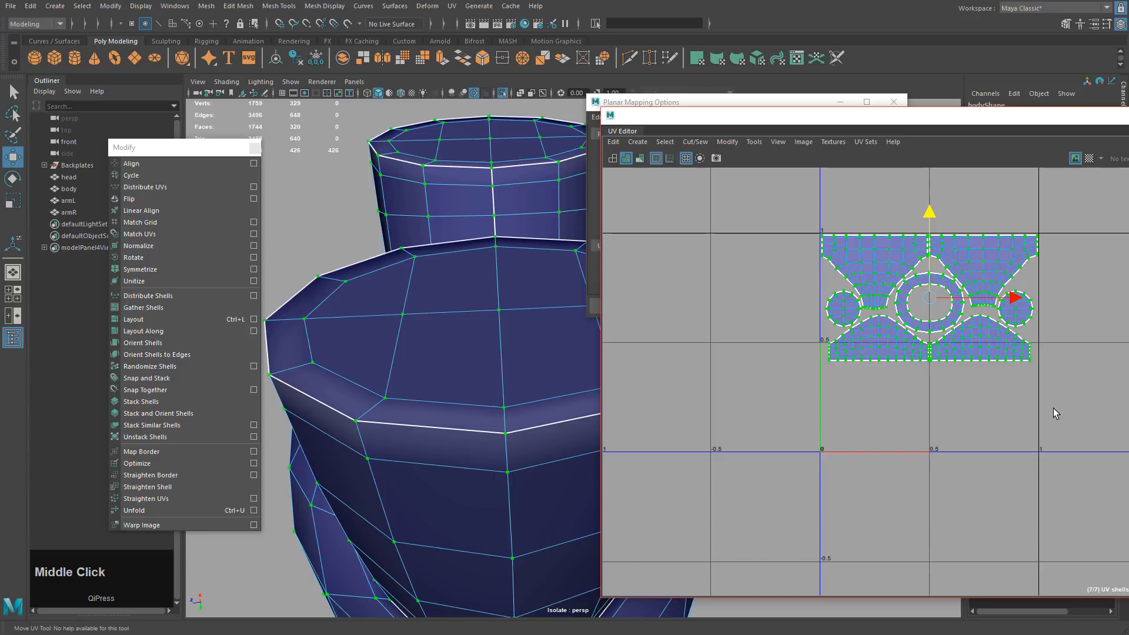
left_click(1037, 409)
scroll(1052, 393, "down", 3)
middle_click_drag(1006, 364, 876, 351, "alt")
left_click_drag(708, 128, 1125, 214)
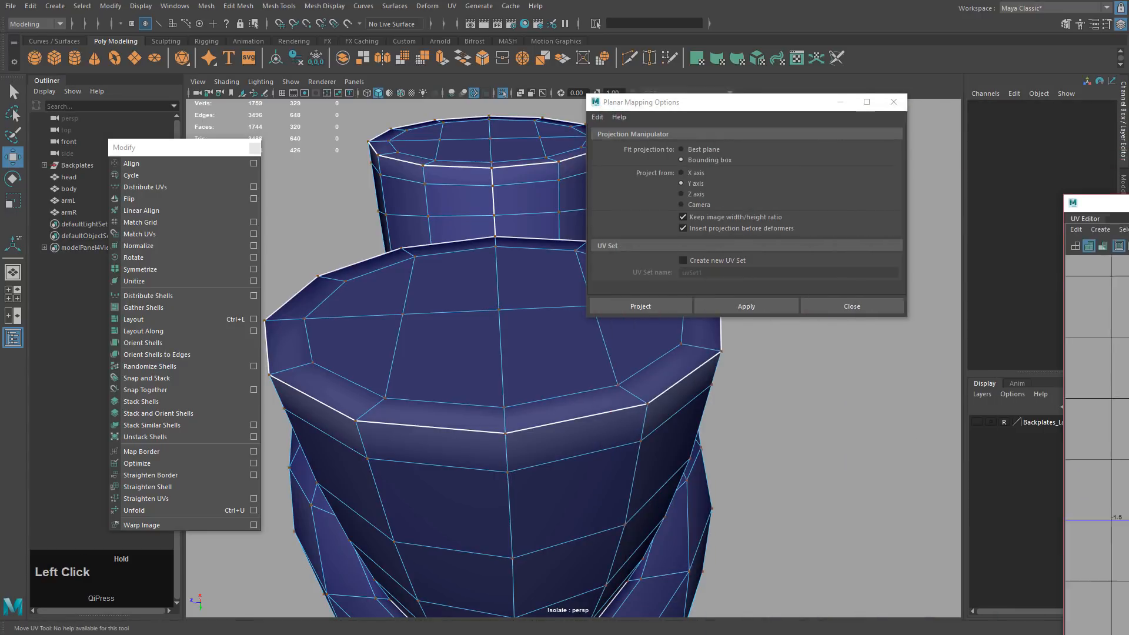
Close Planar Mapping Options and turn on the UV Editor checker texture for the pants.
left_click(838, 309)
left_click_drag(838, 309, 783, 333, "alt")
middle_click_drag(784, 332, 734, 306, "alt")
mouse_move(1120, 201)
left_mouse_down()
mouse_move(515, 152)
mouse_move(1101, 211)
left_mouse_up()
left_click(940, 187)
mouse_move(758, 242)
left_mouse_down("alt")
mouse_move(664, 263)
mouse_move(859, 257)
mouse_move(768, 259)
left_mouse_up("alt")
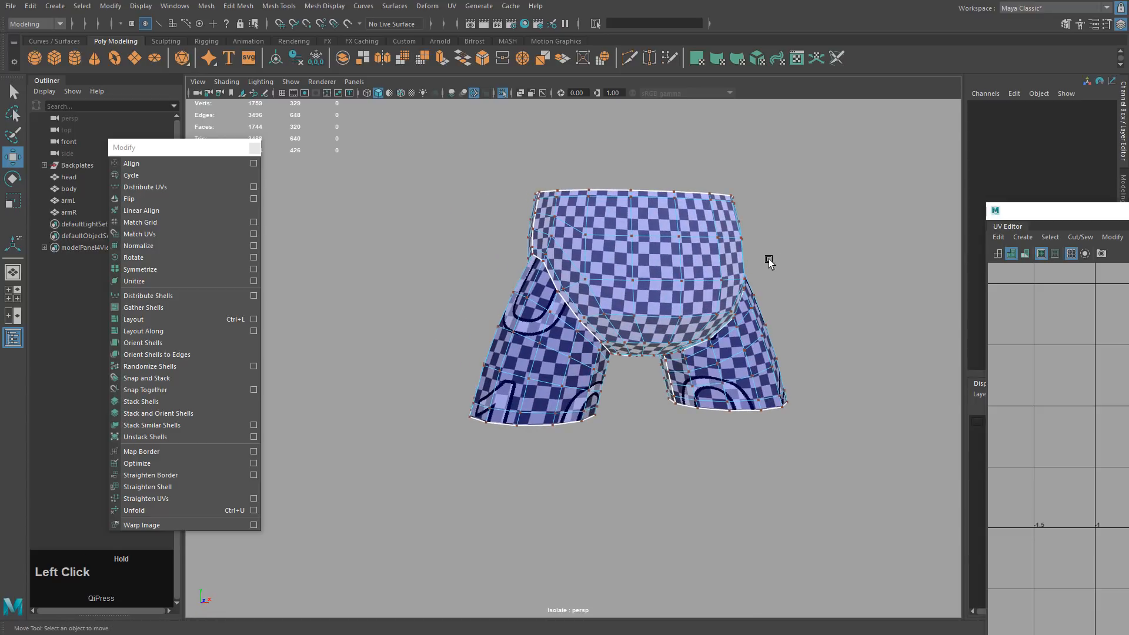
Put the body in object mode and toggle smooth preview with 3 and 1.
key("3")
right_click_drag(832, 274, 859, 262)
left_click(835, 276)
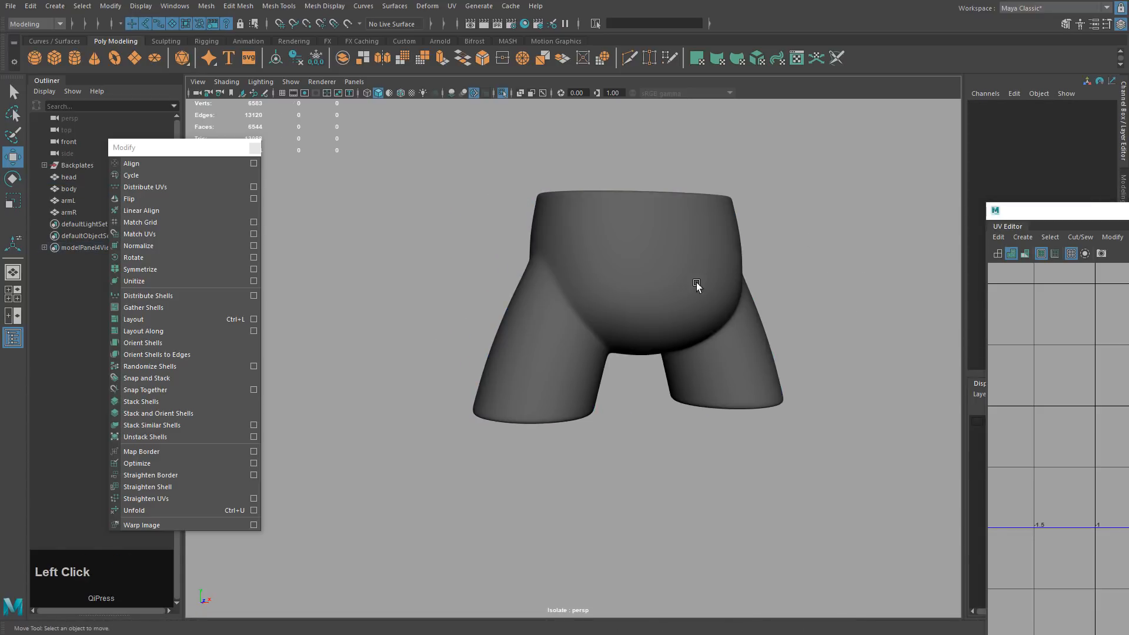
left_click(698, 285)
left_click_drag(838, 295, 784, 293, "alt")
key("1")
key("3")
key("q")
Inspect the checkered pants from several angles, then turn off Isolate Select to show the head and arms.
middle_click_drag(784, 294, 872, 343, "alt")
left_click_drag(872, 342, 688, 341, "alt")
middle_click_drag(687, 341, 562, 287, "alt")
left_click_drag(562, 287, 654, 289, "alt")
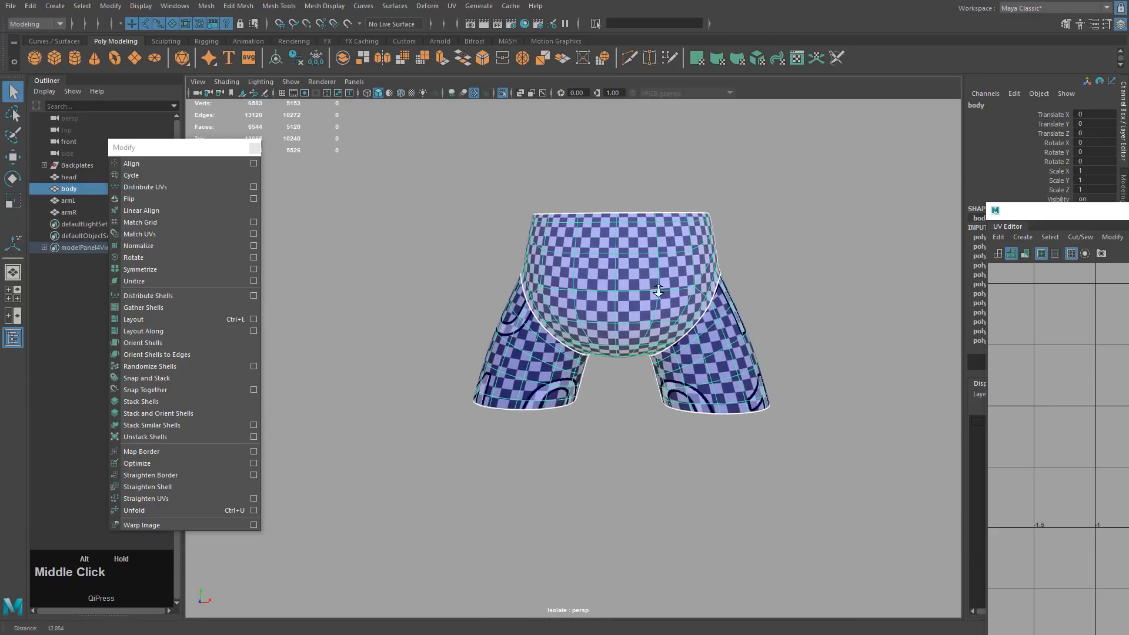
middle_click_drag(655, 289, 574, 294, "alt")
left_click(288, 159)
middle_click_drag(704, 256, 622, 264, "alt")
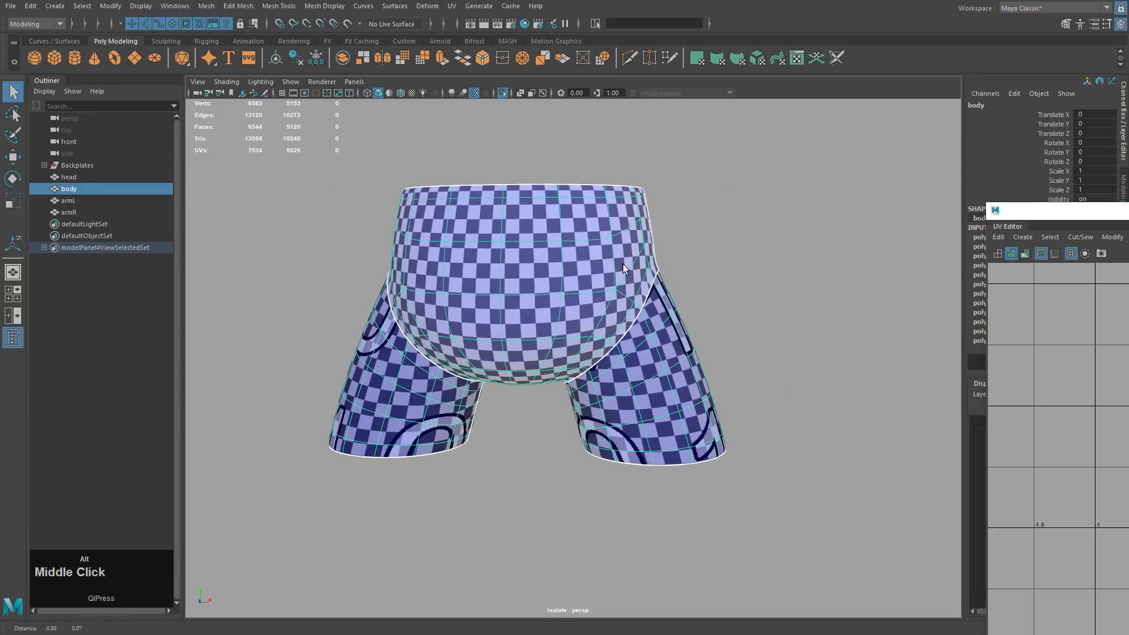
left_click(502, 93)
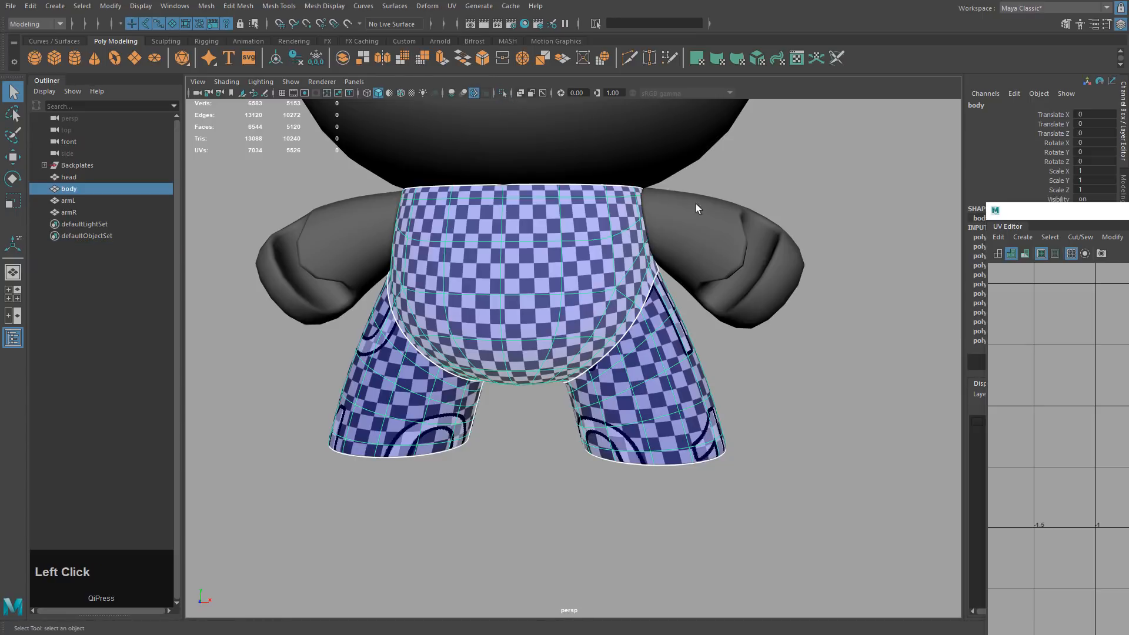
Select armL and orbit the view until the right arm comes forward.
middle_click_drag(696, 203, 546, 146, "alt")
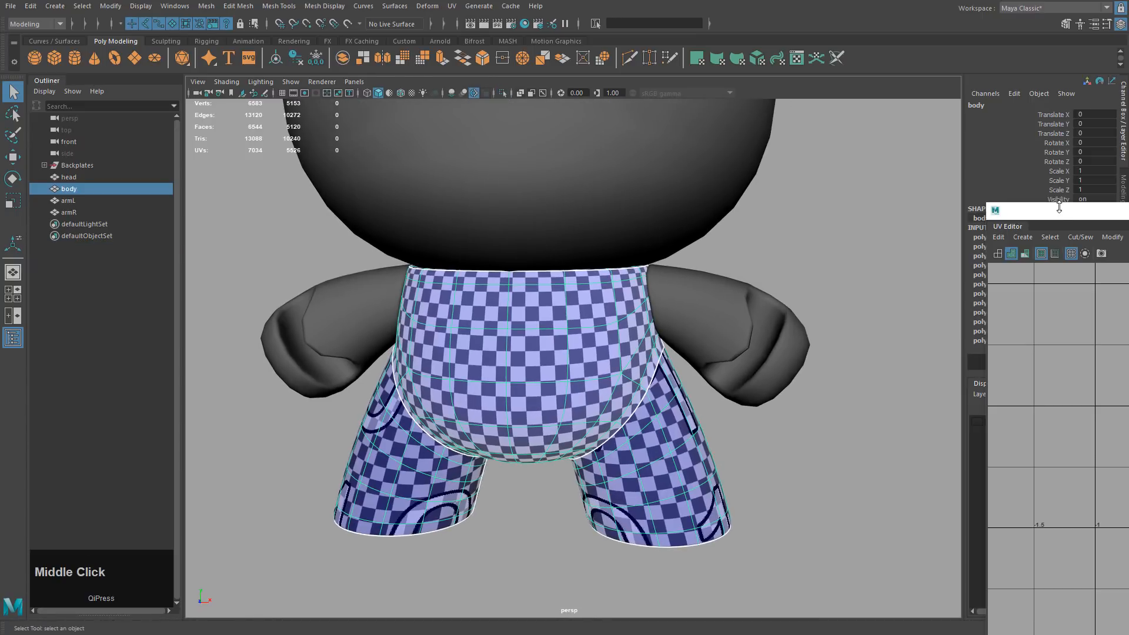
left_click_drag(1059, 214, 982, 182)
left_click(784, 253)
left_click(729, 317)
middle_click_drag(729, 312, 627, 283, "alt")
left_click_drag(627, 283, 696, 281, "alt")
middle_click_drag(697, 281, 806, 318, "alt")
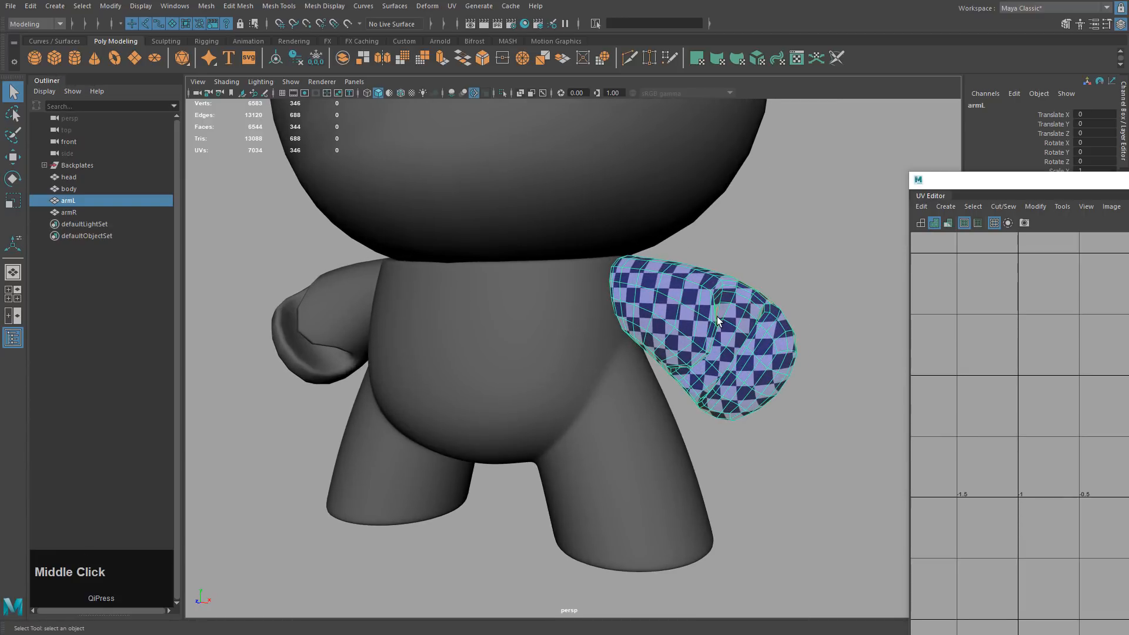
mouse_move(653, 326)
left_mouse_down("alt")
mouse_move(686, 332)
mouse_move(662, 334)
left_mouse_up("alt")
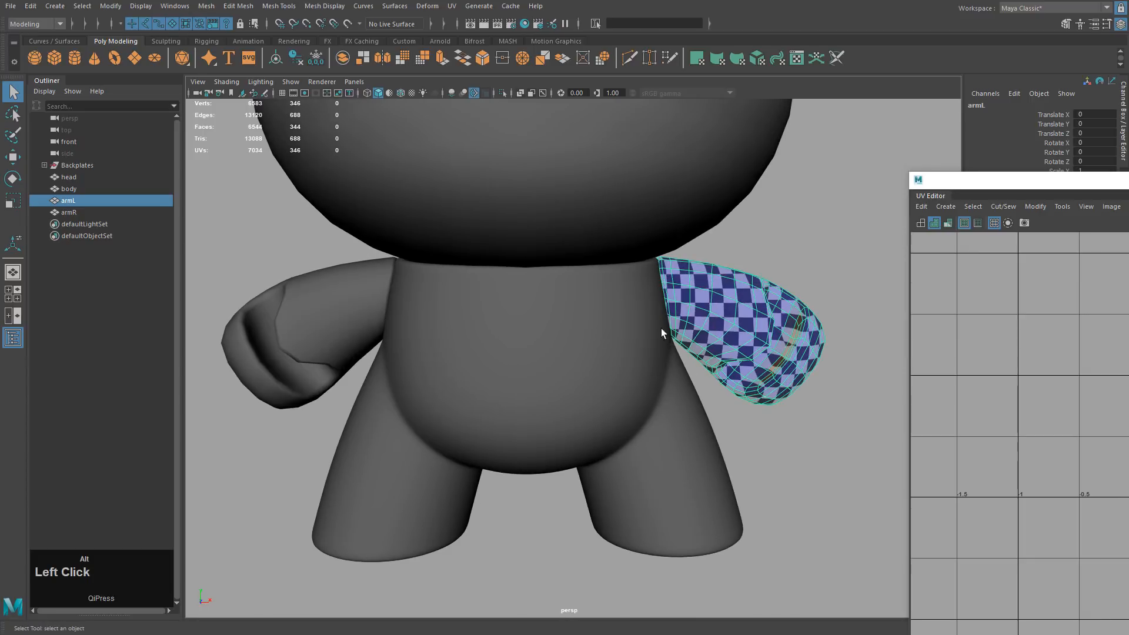
Select armR and delete it.
left_click(336, 318)
left_click(693, 306)
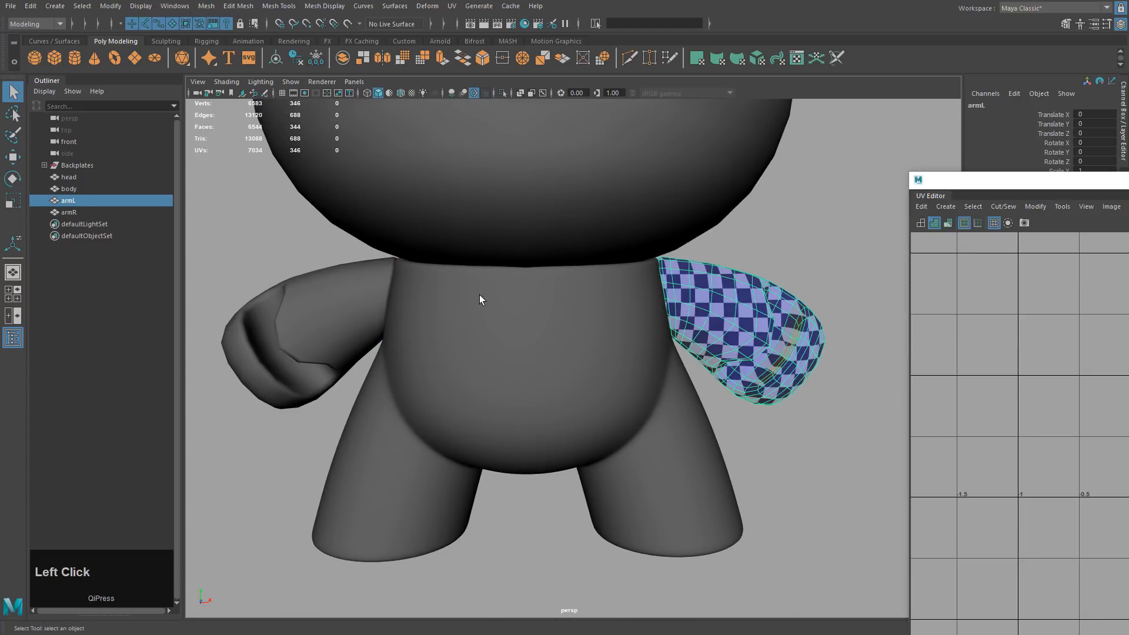
left_click(360, 318)
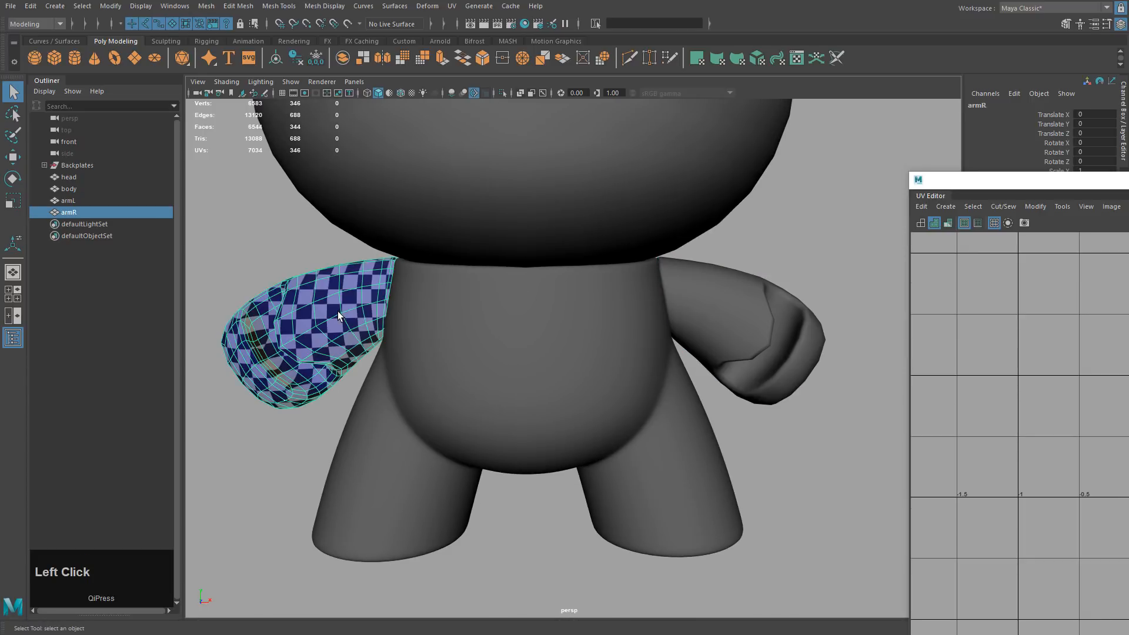
key("Delete")
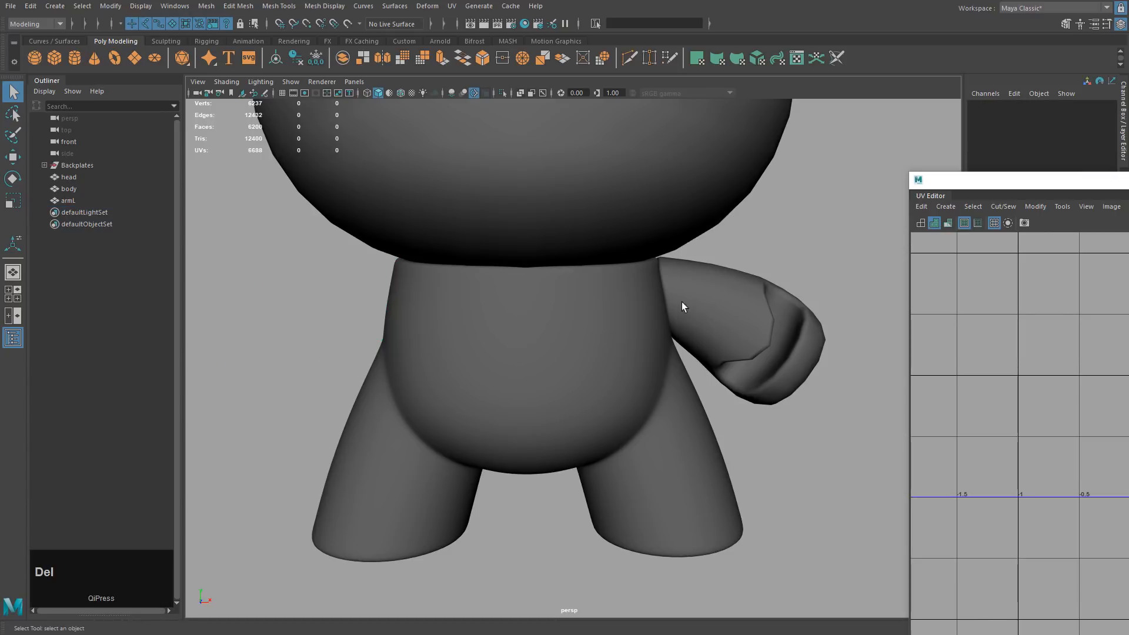
Select armL, frame its UVs, and show the arm without smoothing.
left_click(682, 307)
middle_click_drag(756, 309, 682, 303, "alt")
left_click_drag(986, 182, 462, 97)
middle_click_drag(587, 297, 817, 322, "alt")
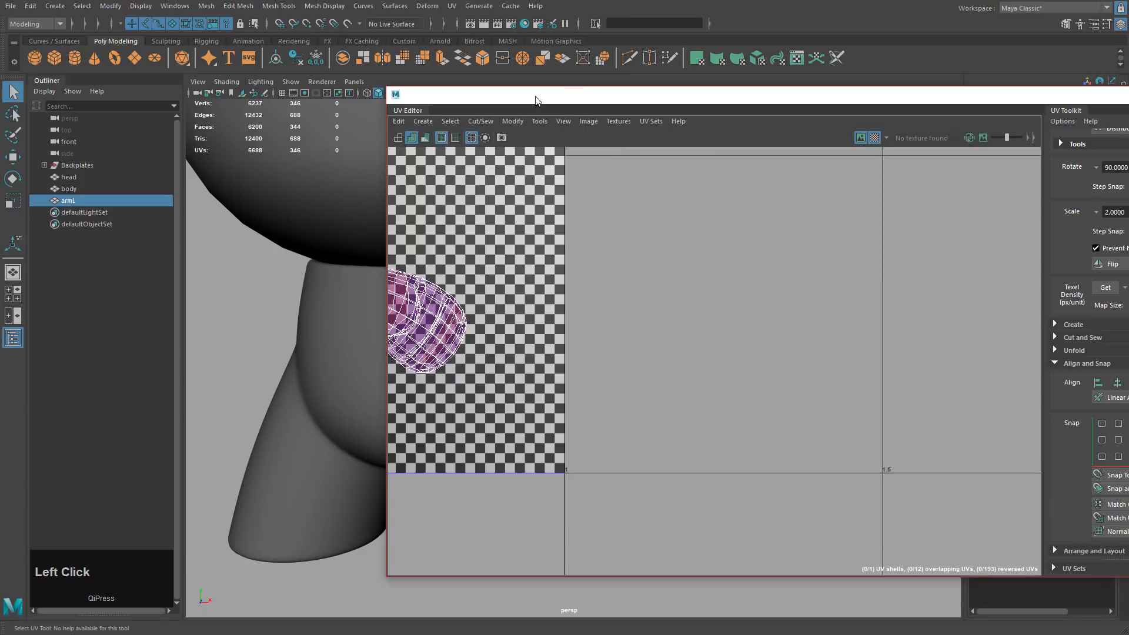
left_click_drag(535, 101, 930, 104)
left_click_drag(753, 247, 665, 283, "alt")
middle_click_drag(665, 282, 620, 281, "alt")
key("1")
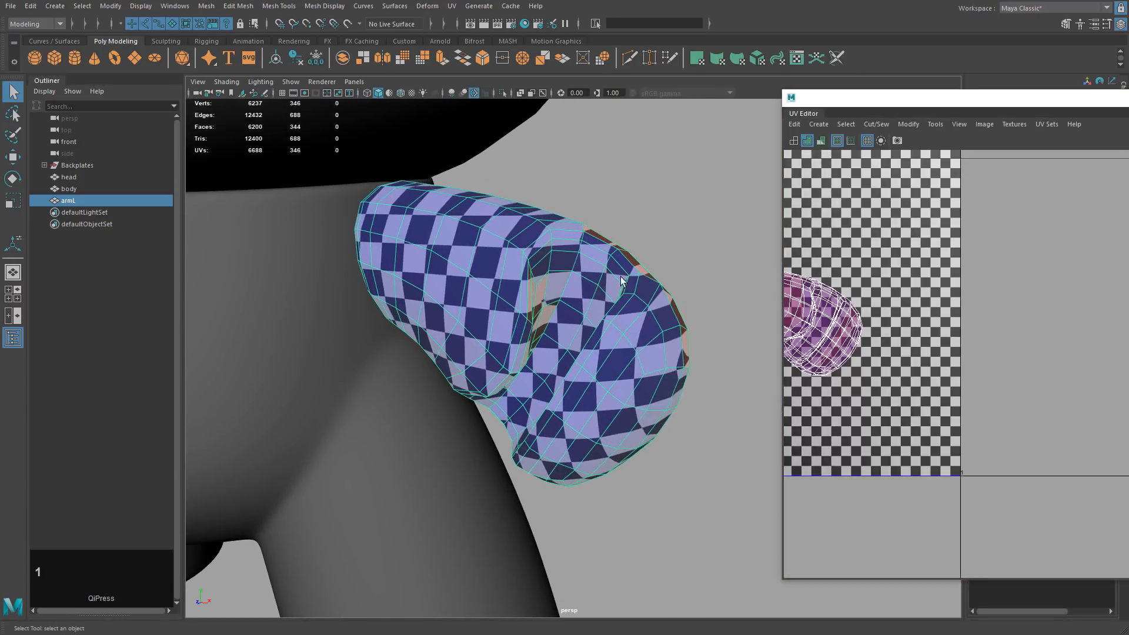
mouse_move(1101, 97)
left_mouse_down()
mouse_move(929, 83)
mouse_move(1121, 89)
left_mouse_up()
left_click_drag(594, 244, 544, 256, "alt")
middle_click_drag(544, 257, 533, 247, "alt")
Isolate armL in the viewport and switch it to edge selection.
right_click_drag(514, 234, 507, 202)
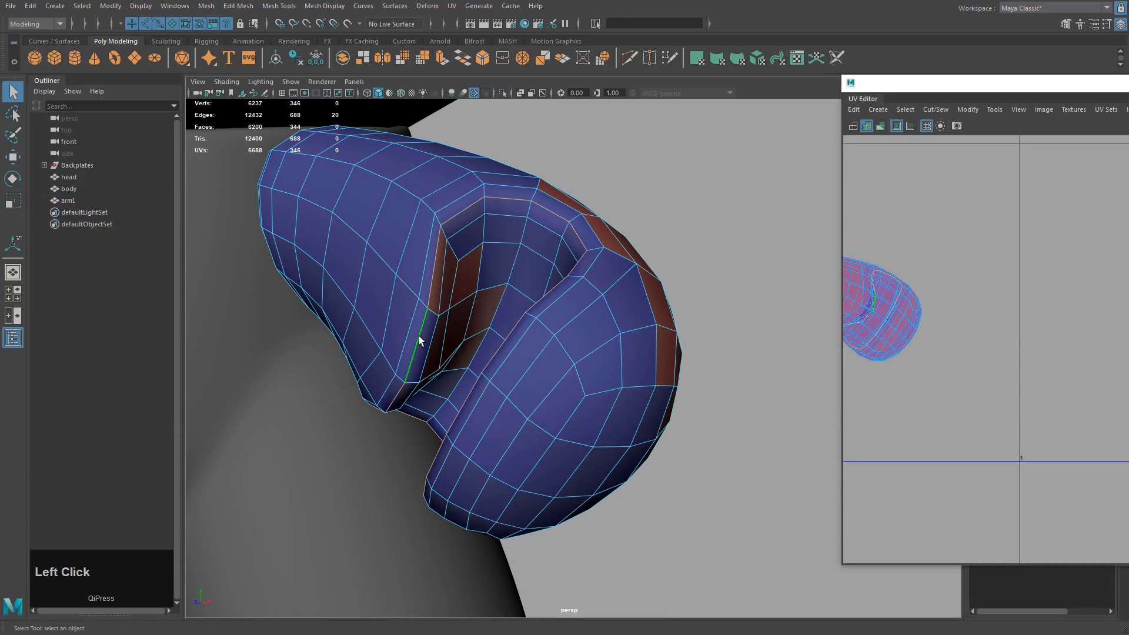
left_click_drag(486, 266, 559, 237, "alt")
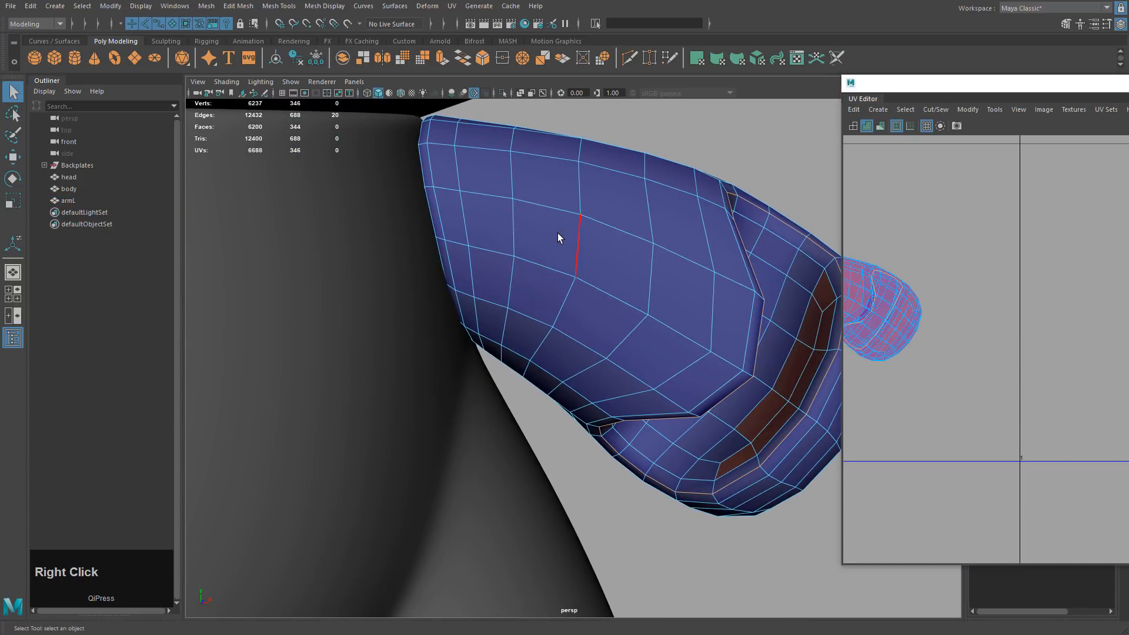
right_click_drag(560, 237, 566, 174)
left_click(502, 93)
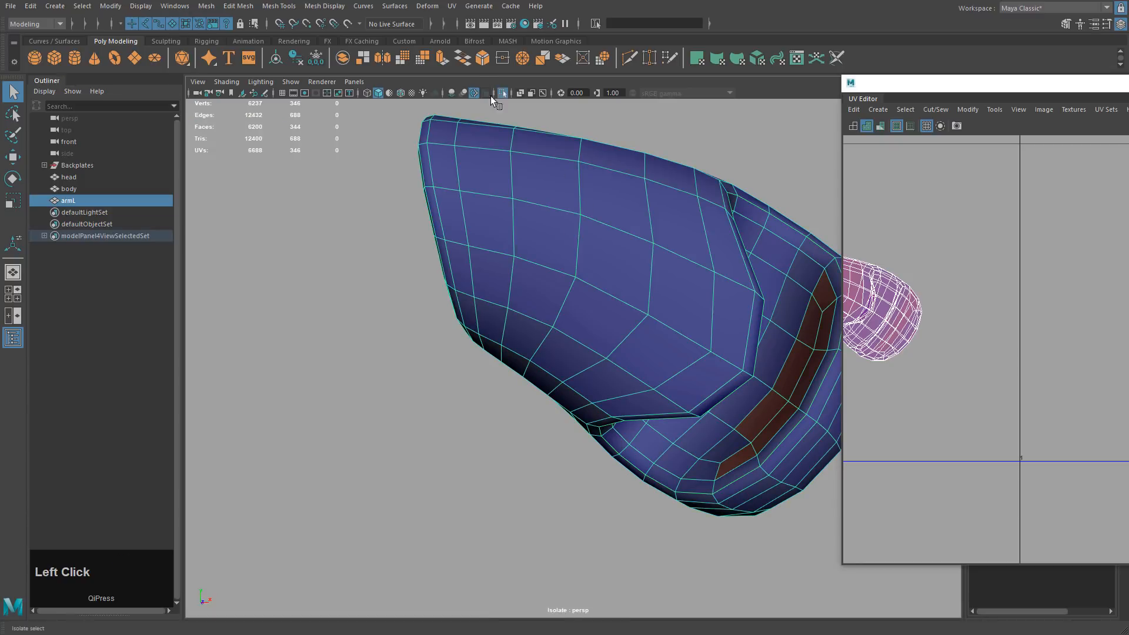
left_click_drag(500, 112, 625, 240, "alt")
middle_click_drag(625, 239, 585, 224, "alt")
right_click_drag(586, 224, 580, 202)
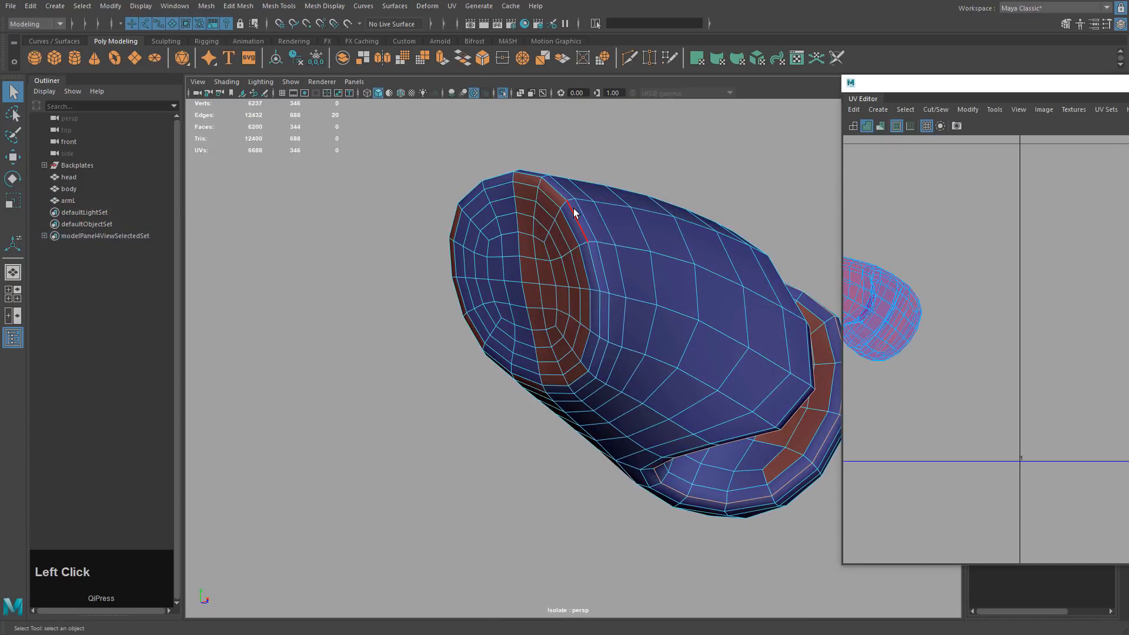
left_click_drag(723, 274, 544, 241, "alt")
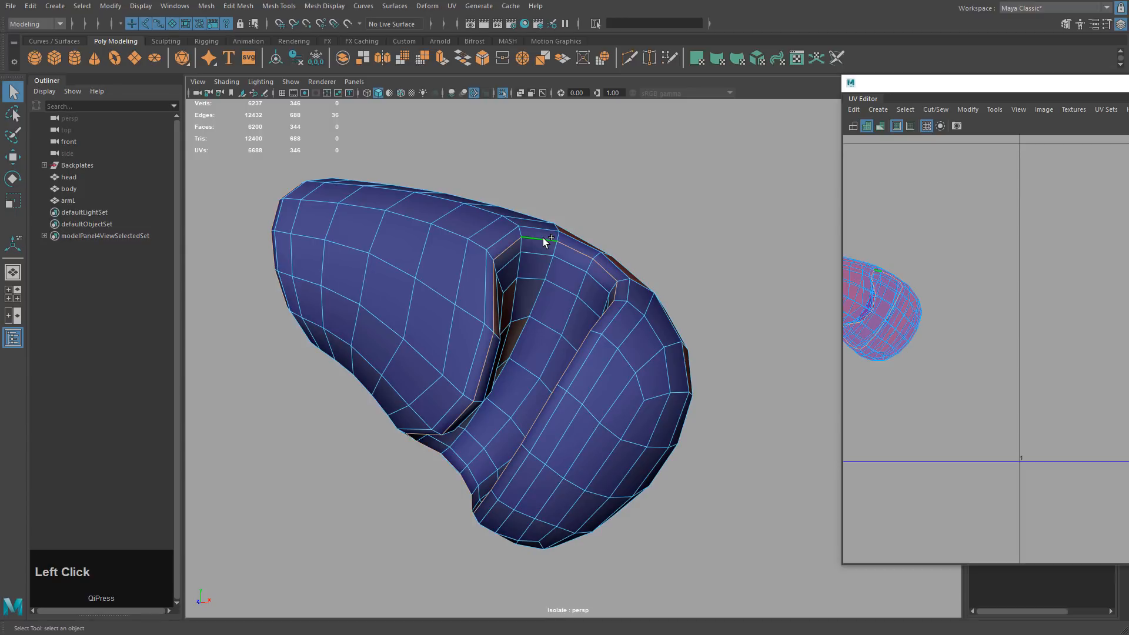
left_click_drag(941, 90, 609, 92)
Cut the UVs along the selected edges and tear off the Modify menu as a floating panel.
left_click(605, 112)
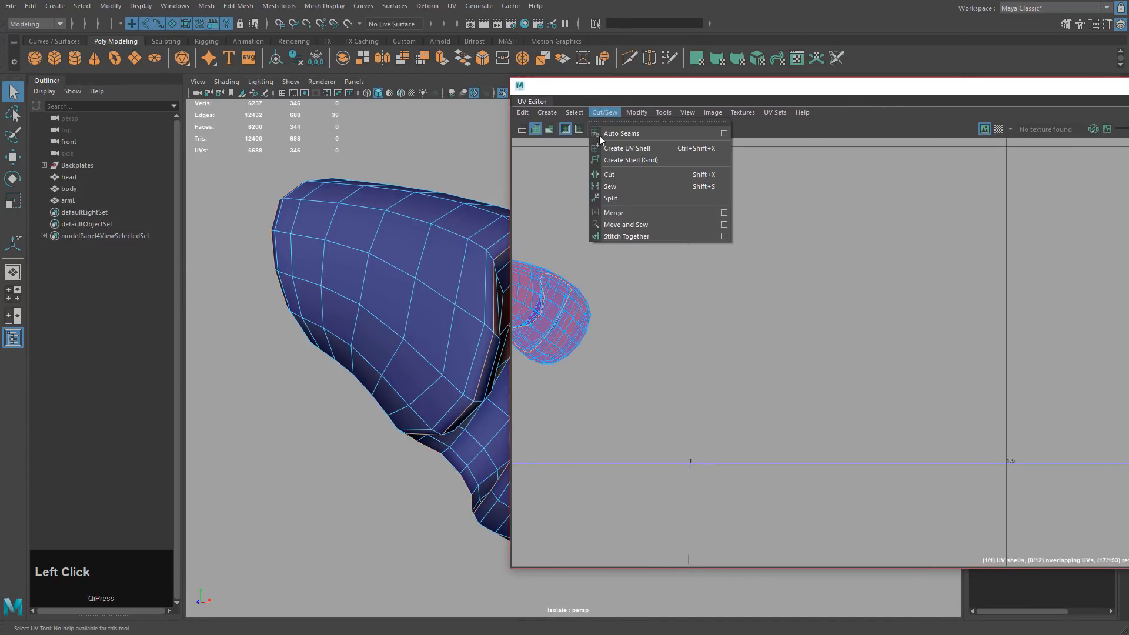
left_click(611, 175)
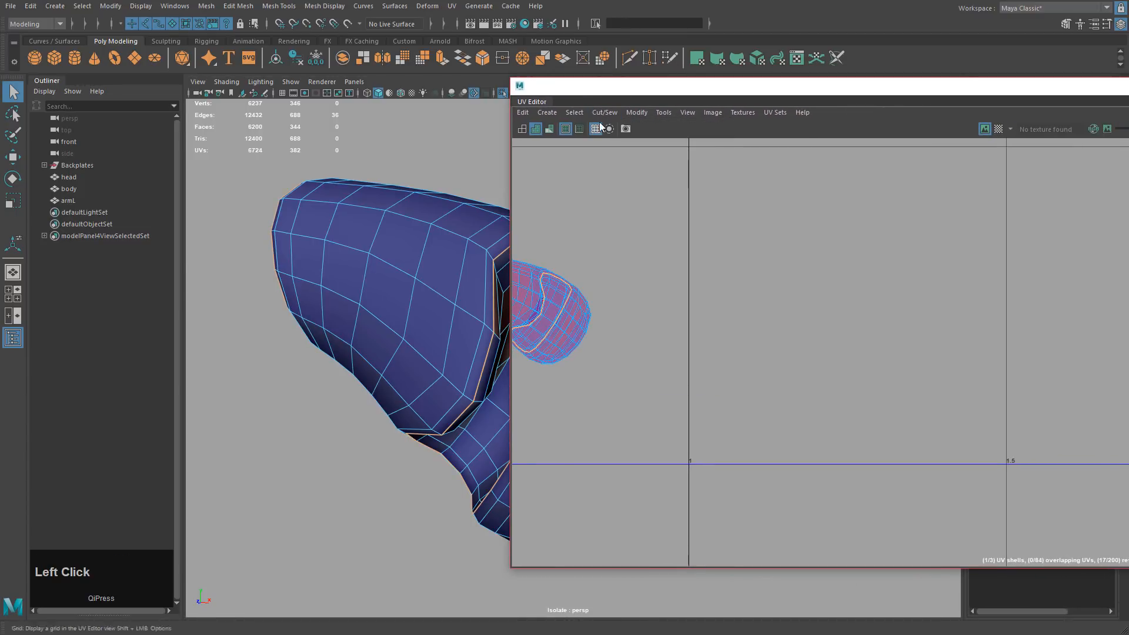
left_click(637, 114)
left_click(645, 123)
left_click_drag(647, 126, 124, 118)
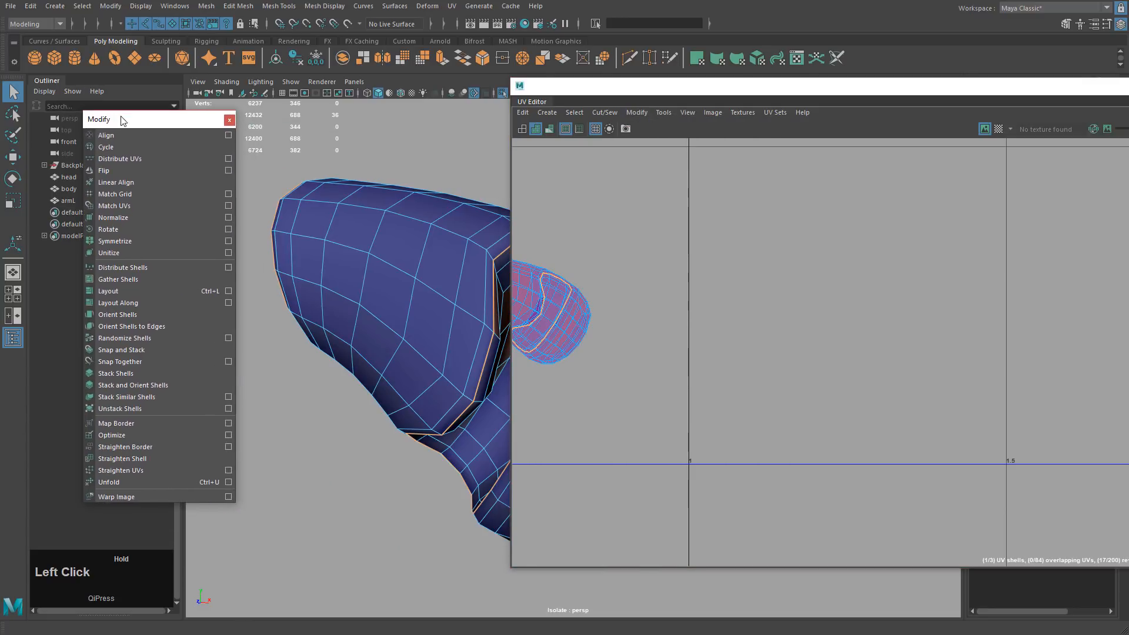
left_click_drag(639, 85, 886, 97)
Frame the arm's UV shell and orbit around the arm to its front side.
left_click_drag(569, 249, 514, 236, "alt")
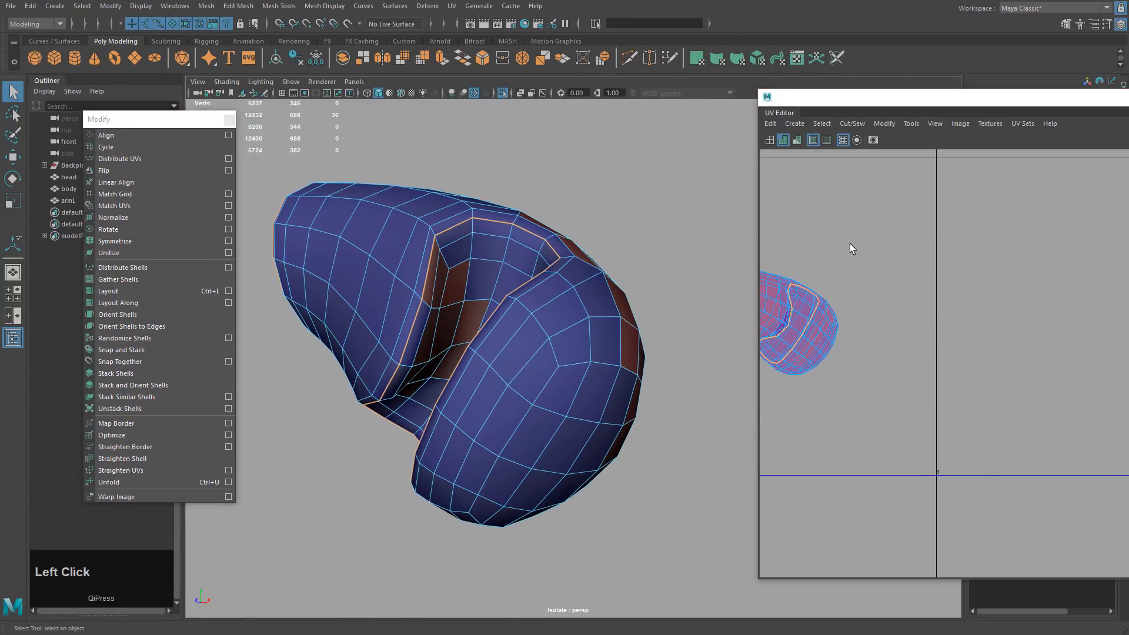
middle_click_drag(829, 282, 1027, 281, "alt")
left_click_drag(516, 288, 574, 223, "alt")
middle_click_drag(685, 196, 577, 249, "alt")
left_click_drag(577, 249, 499, 300, "alt")
left_click_drag(595, 321, 605, 314, "alt")
left_click_drag(574, 313, 602, 324, "alt")
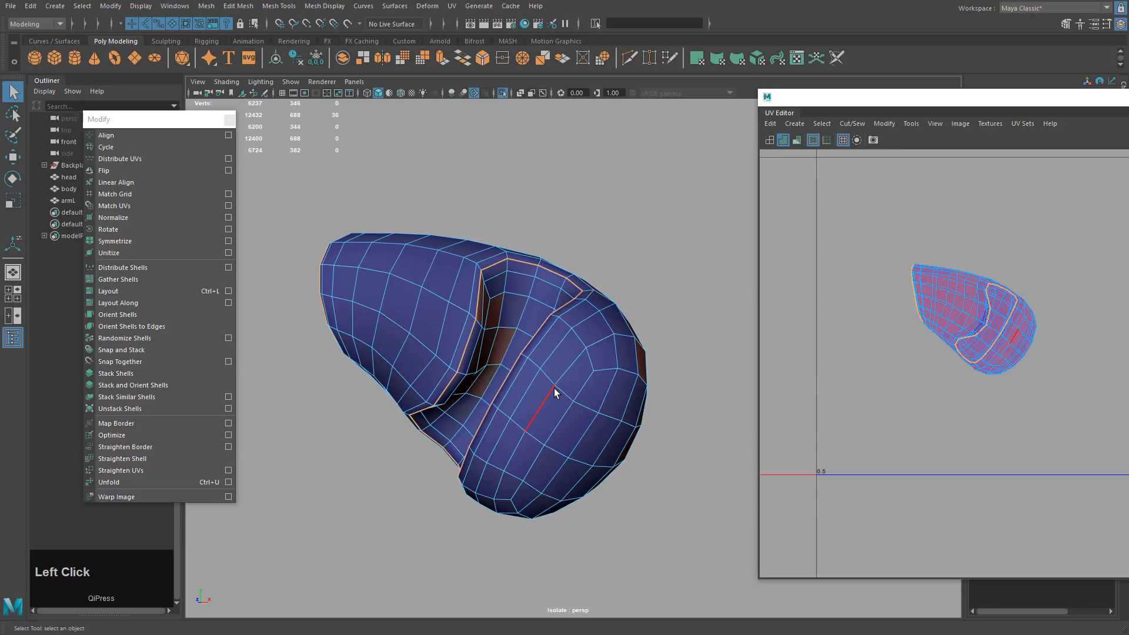
left_click_drag(555, 386, 468, 373, "alt")
Select an edge beside the arm's inner loop for the next seam.
right_click(468, 374)
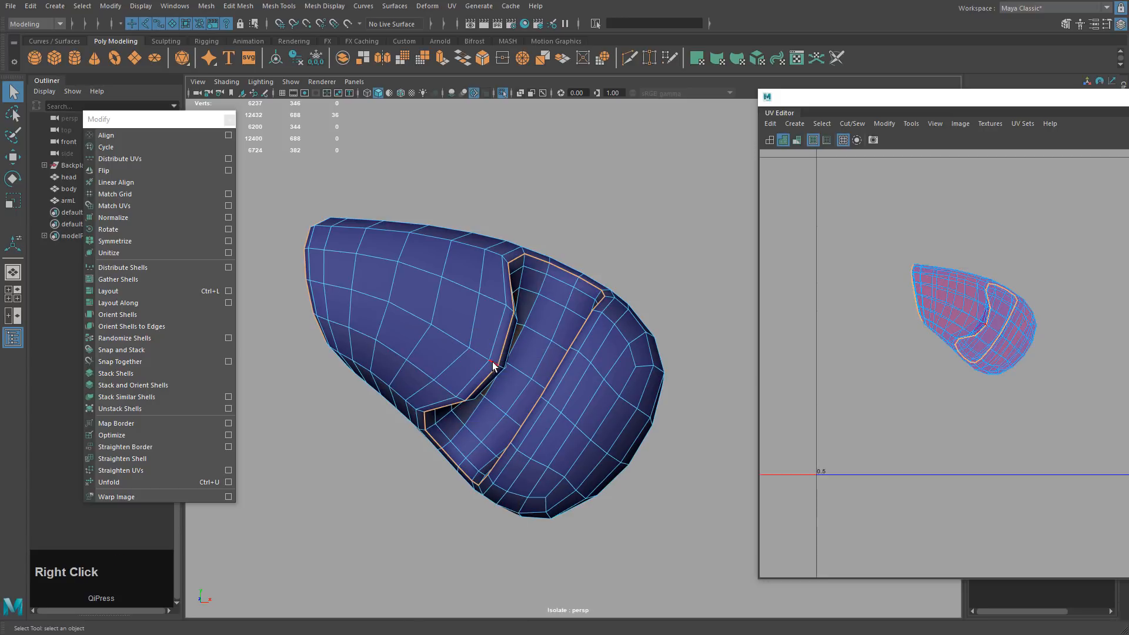
left_click(492, 362)
left_click_drag(351, 302, 391, 304, "alt")
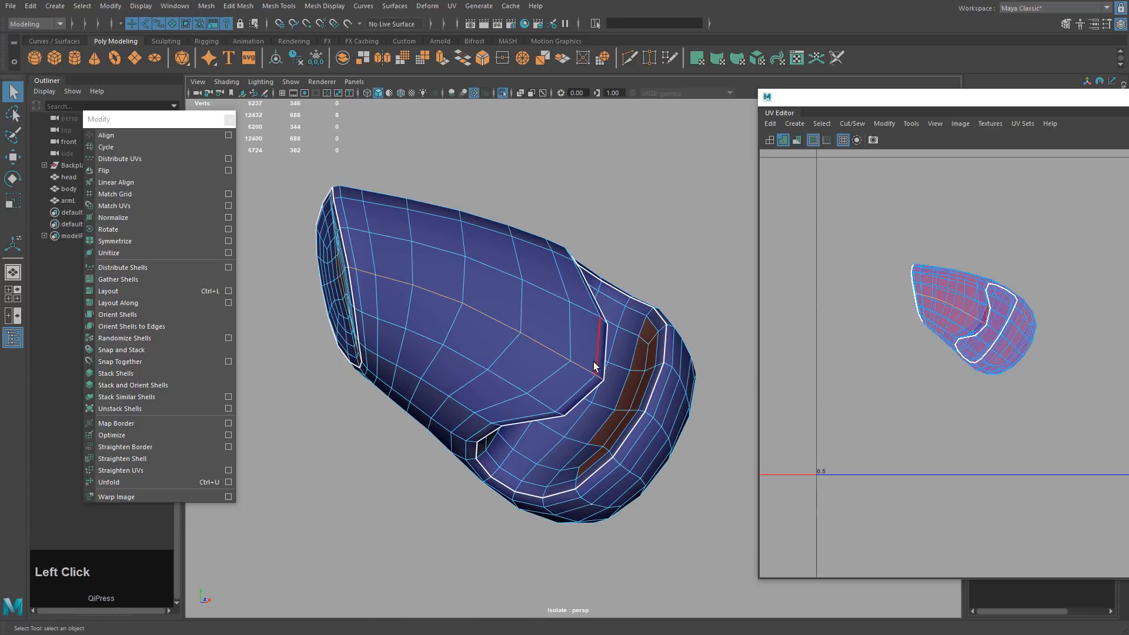
left_click_drag(628, 382, 594, 370, "alt")
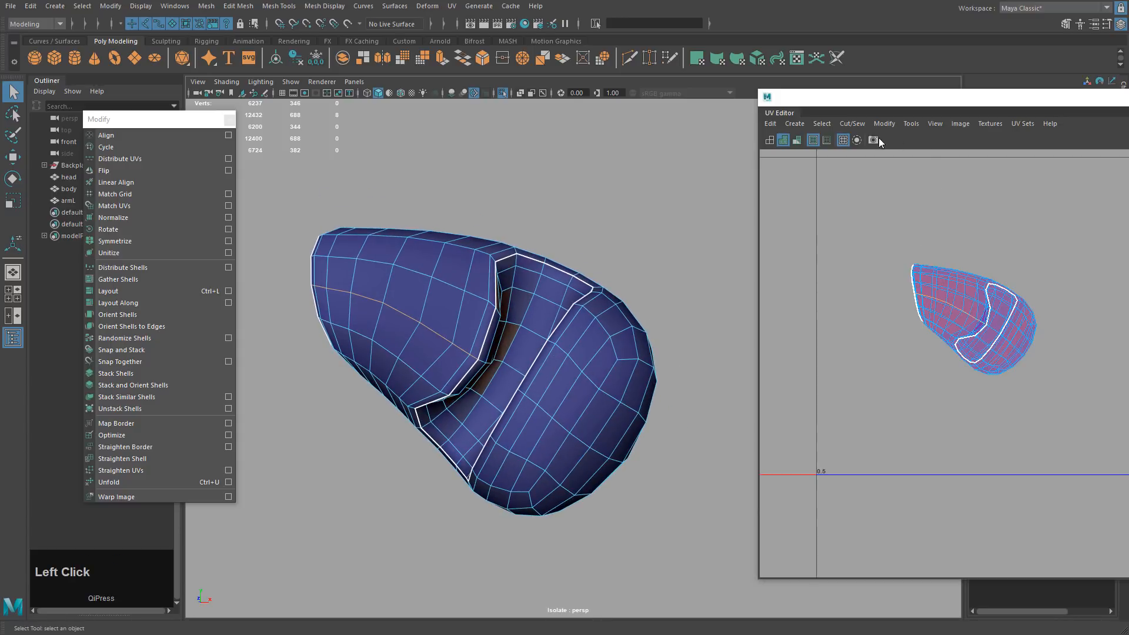
left_click(862, 125)
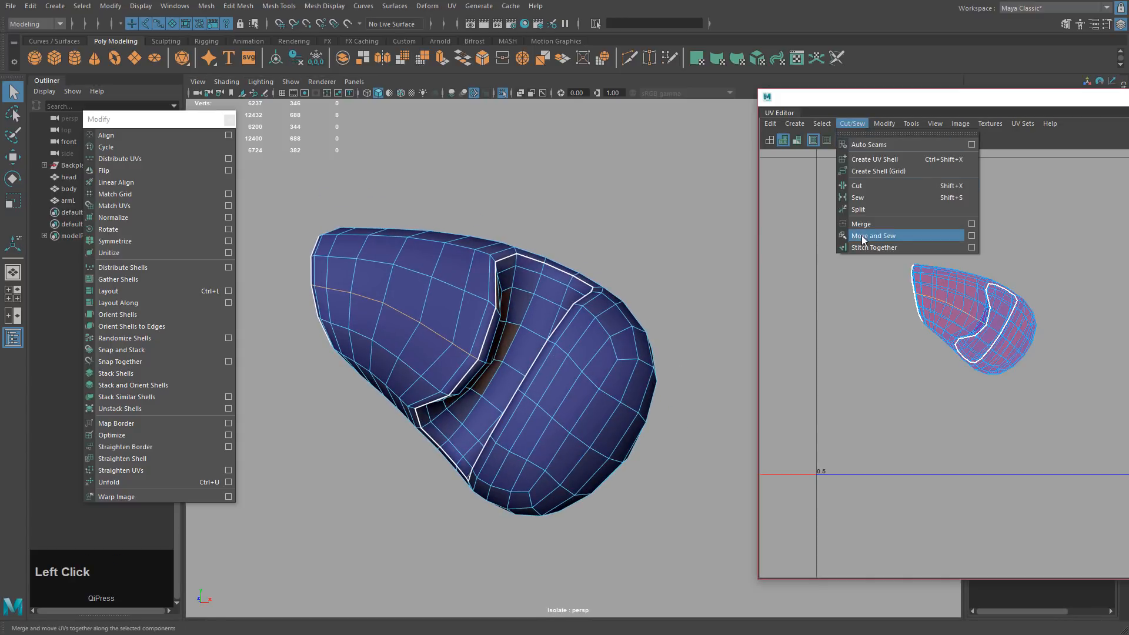
Cut along the chosen edge, then select all arm UVs and unfold them.
left_click(865, 185)
left_click(630, 234)
right_click(392, 214)
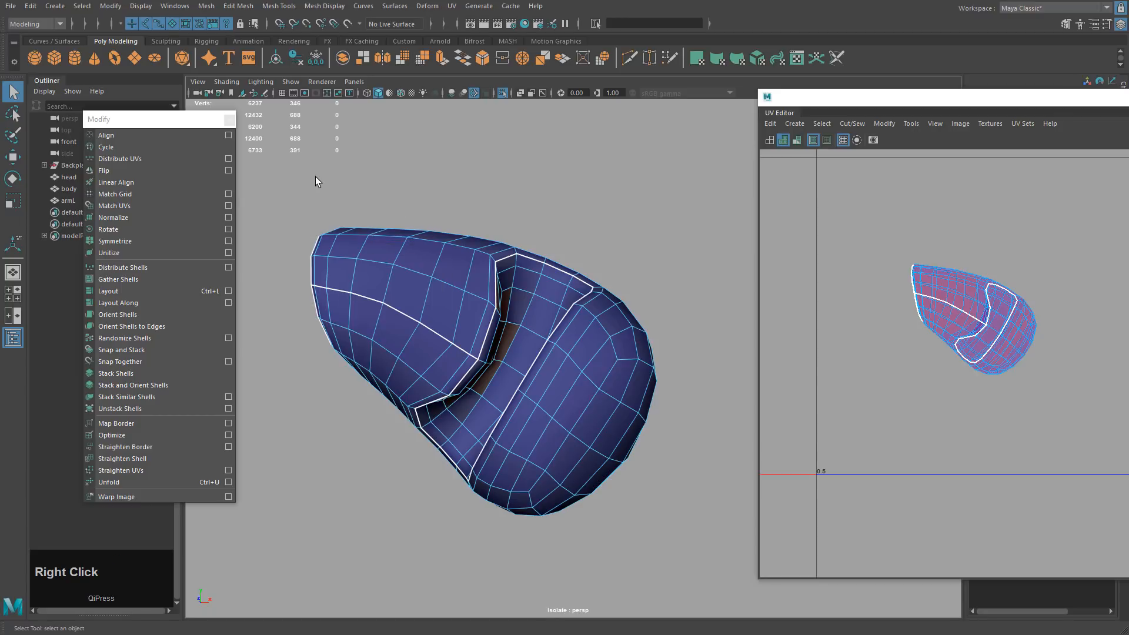
right_click_drag(315, 176, 412, 174)
left_click_drag(812, 246, 1115, 456)
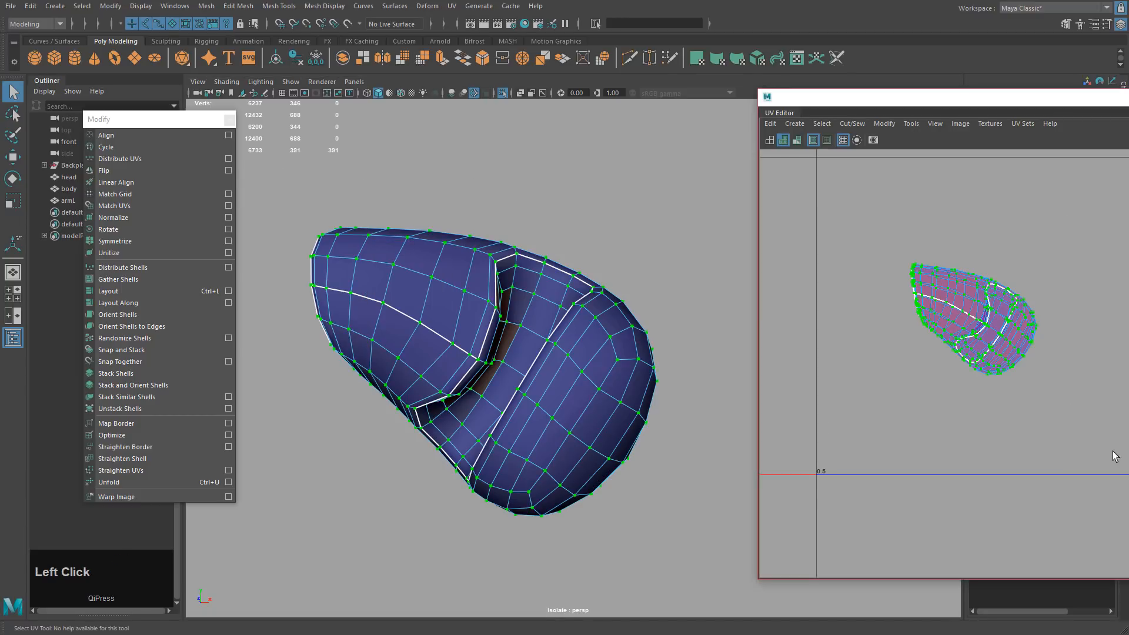
left_click(123, 480)
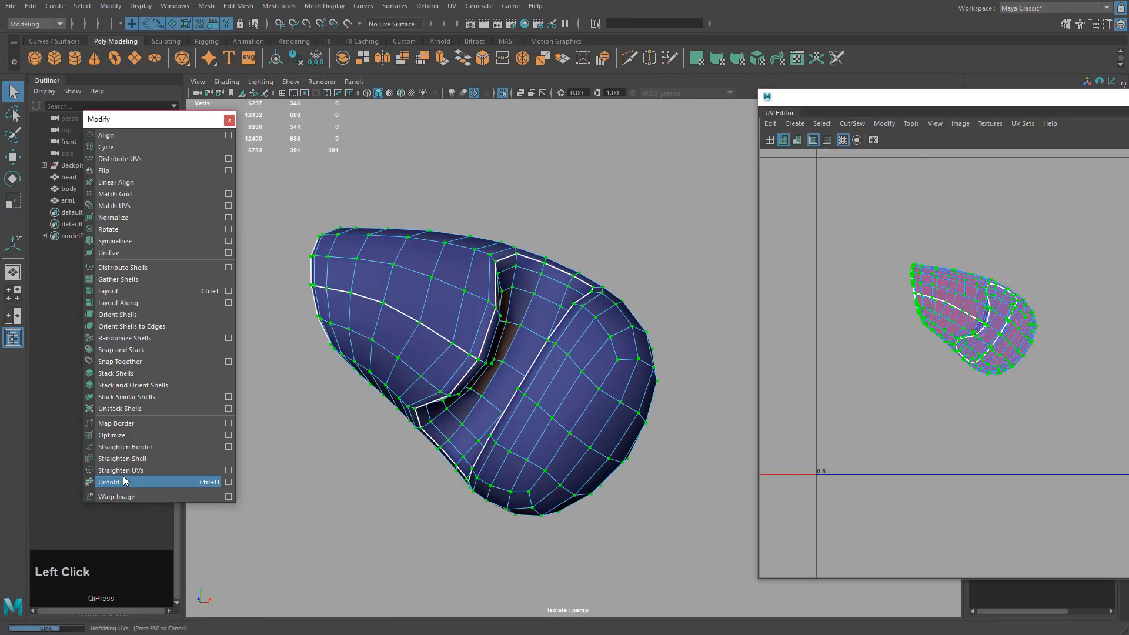
Select the whole large unfolded shell.
left_click_drag(938, 99, 672, 67)
left_click(799, 192)
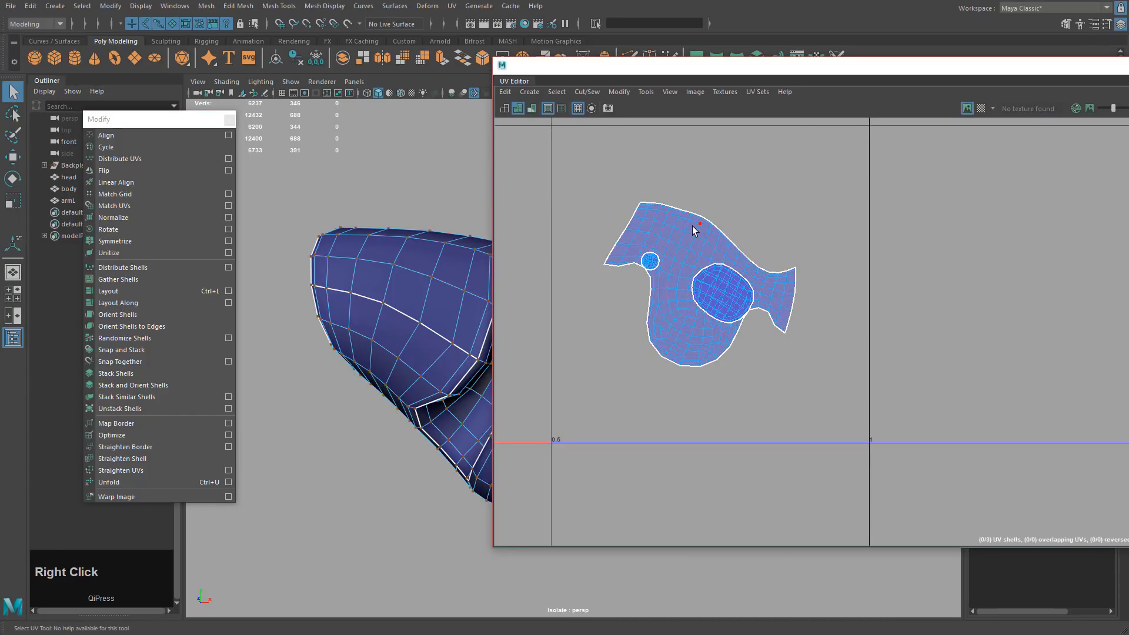
right_click_drag(693, 226, 722, 224)
left_click_drag(688, 197, 714, 232)
right_click(660, 295, "ctrl")
right_click_drag(660, 295, 751, 292, "ctrl")
right_click_drag(658, 275, 690, 293, "ctrl")
Move the large shell right and rotate it upright, then undo the transform with Ctrl+Z.
key("w")
middle_click_drag(693, 319, 950, 299)
key("e")
left_click_drag(980, 288, 735, 300)
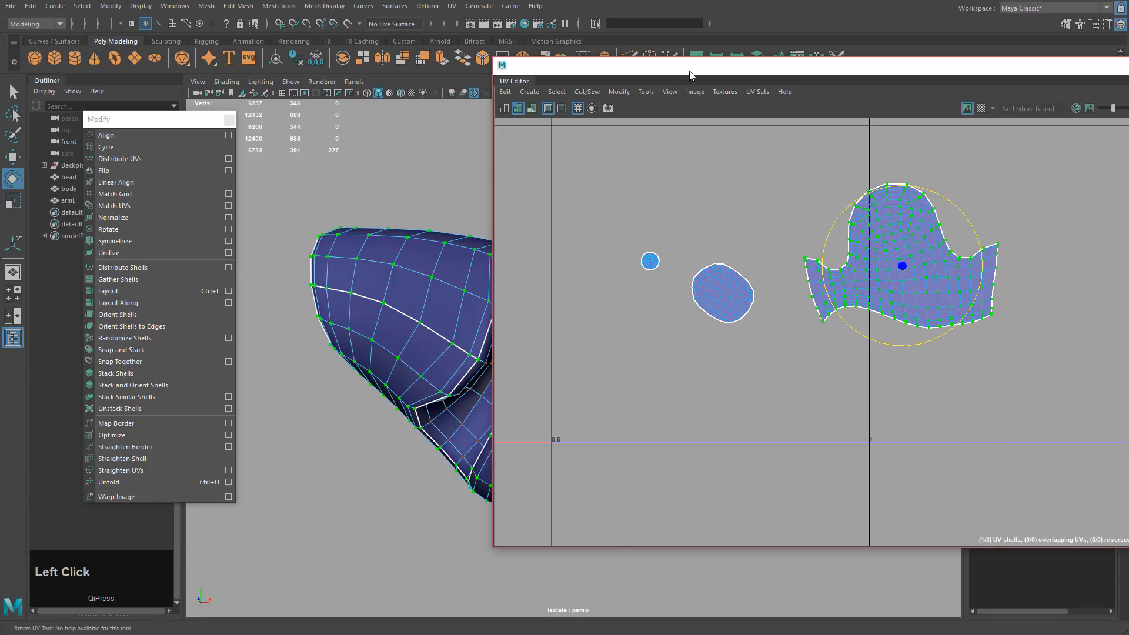
left_click_drag(691, 67, 840, 49)
left_click_drag(513, 344, 529, 323, "alt")
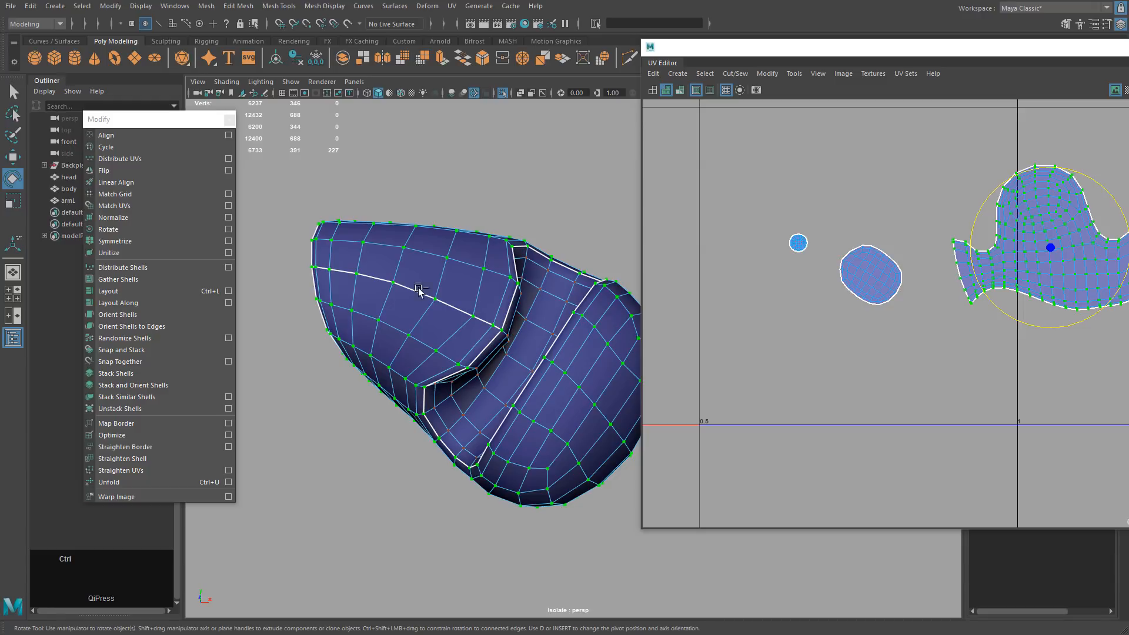
key("ctrl+z")
key("ctrl+z")
key("ctrl+z")
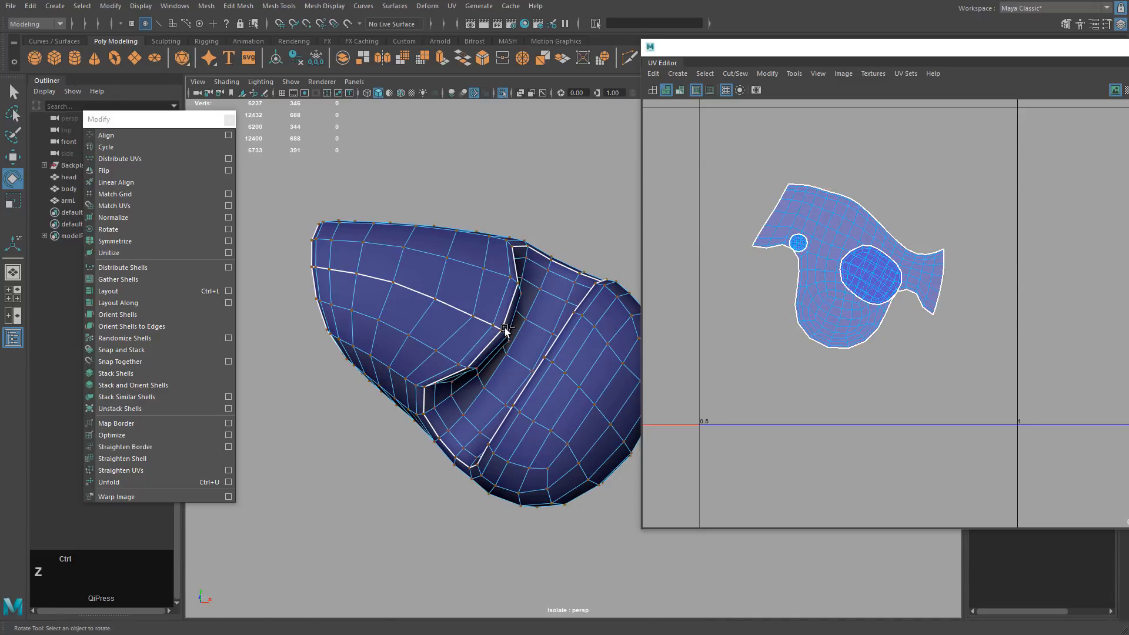
Undo the previous unfold and select a single arm edge as the new seam.
key("ctrl+z")
key("ctrl+z")
key("ctrl+z")
key("ctrl+z")
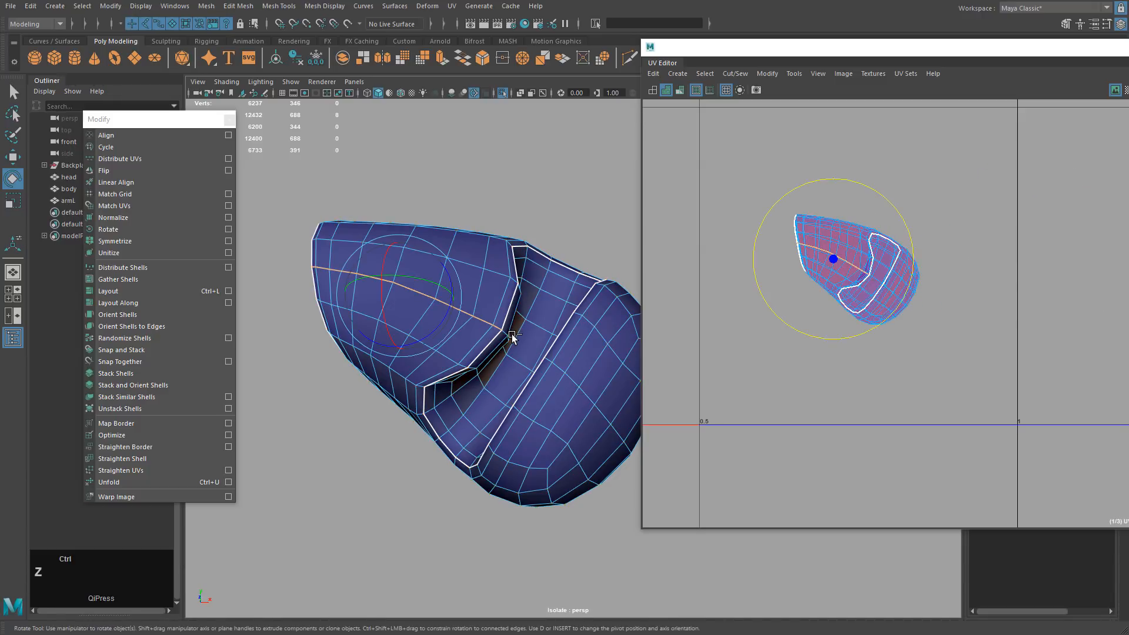
left_click_drag(499, 375, 526, 338, "alt")
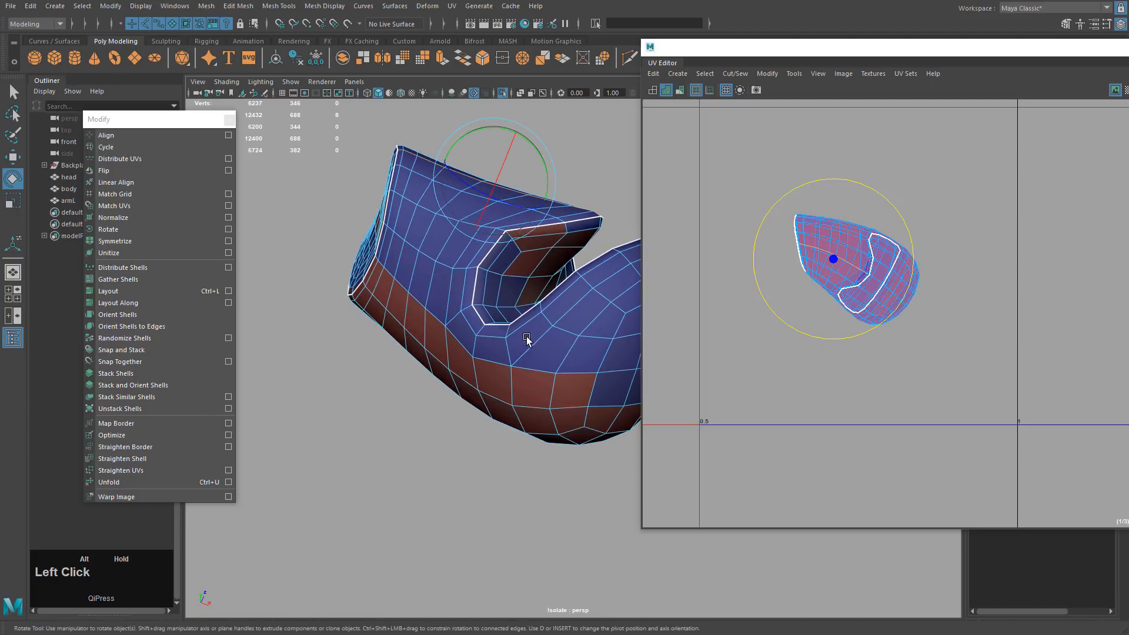
left_click(471, 269)
left_click_drag(471, 269, 429, 246, "alt")
key("q")
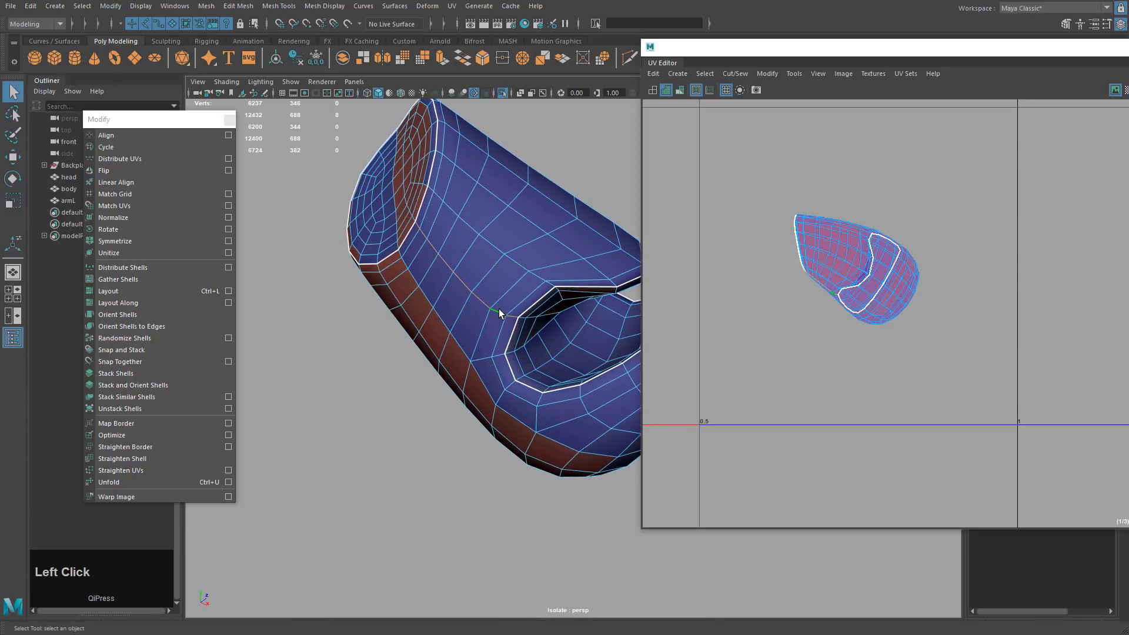
left_click_drag(547, 286, 463, 328, "alt")
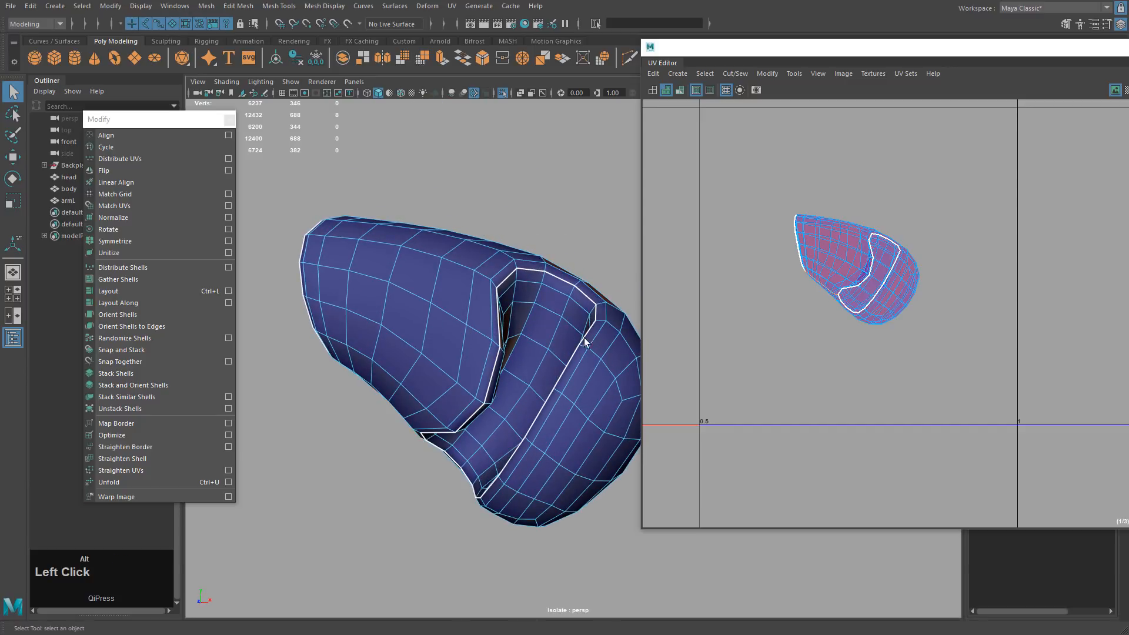
Cut the UVs along that edge and unfold all of the arm's UVs flat.
left_click(738, 73)
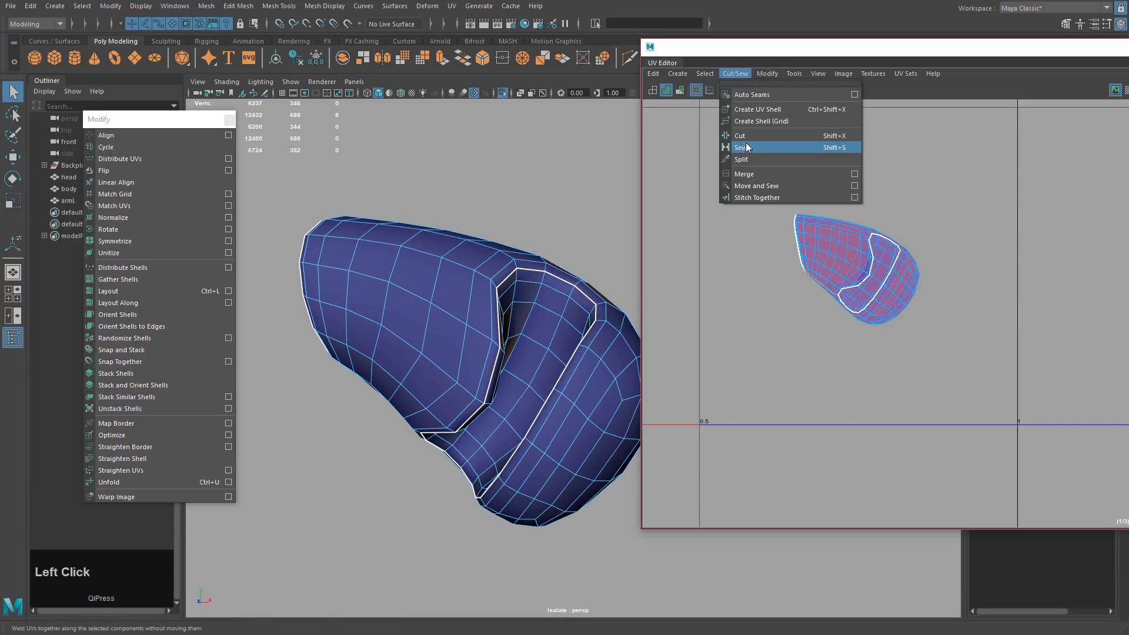
left_click(745, 142)
left_click_drag(770, 169, 954, 337)
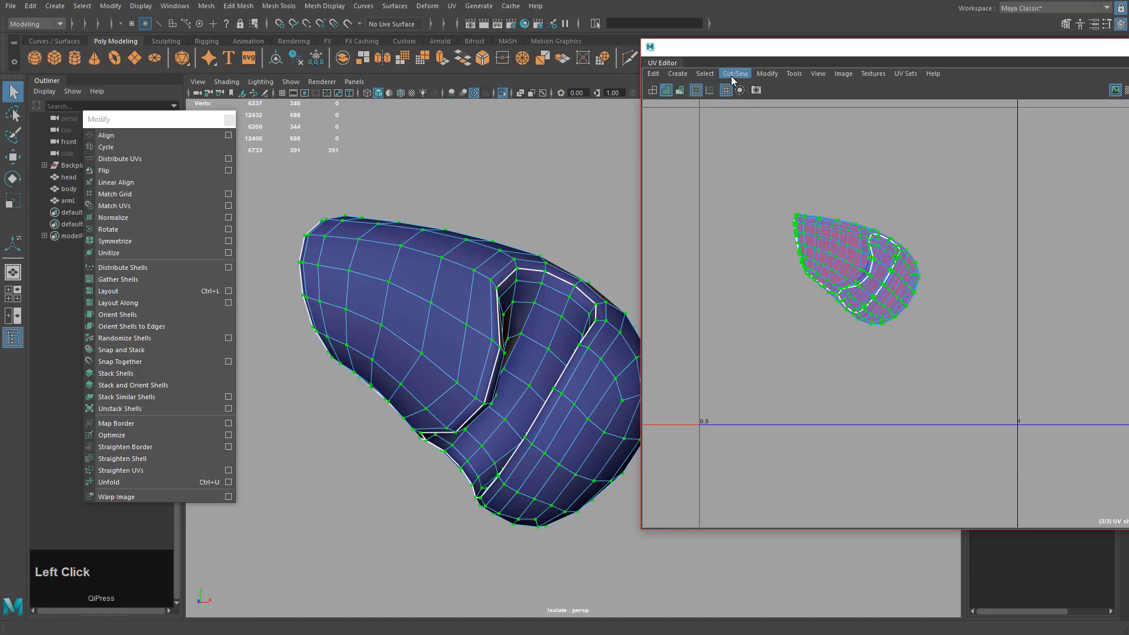
left_click(109, 482)
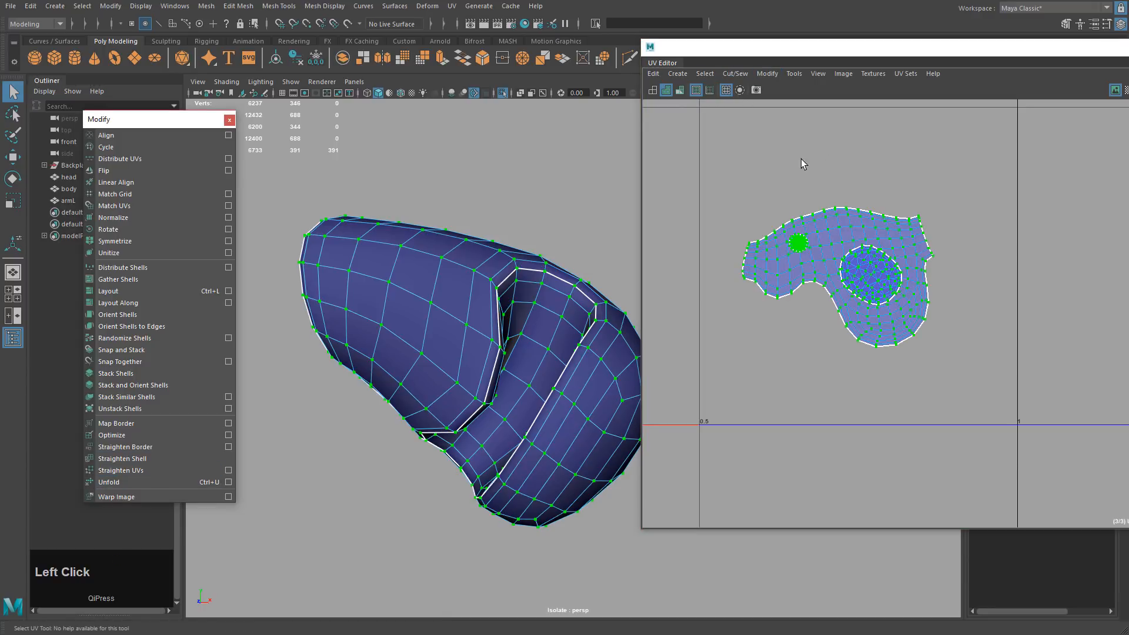
Select the large arm UV shell and rotate it to a new orientation.
left_click(845, 210)
right_click_drag(856, 220, 893, 217)
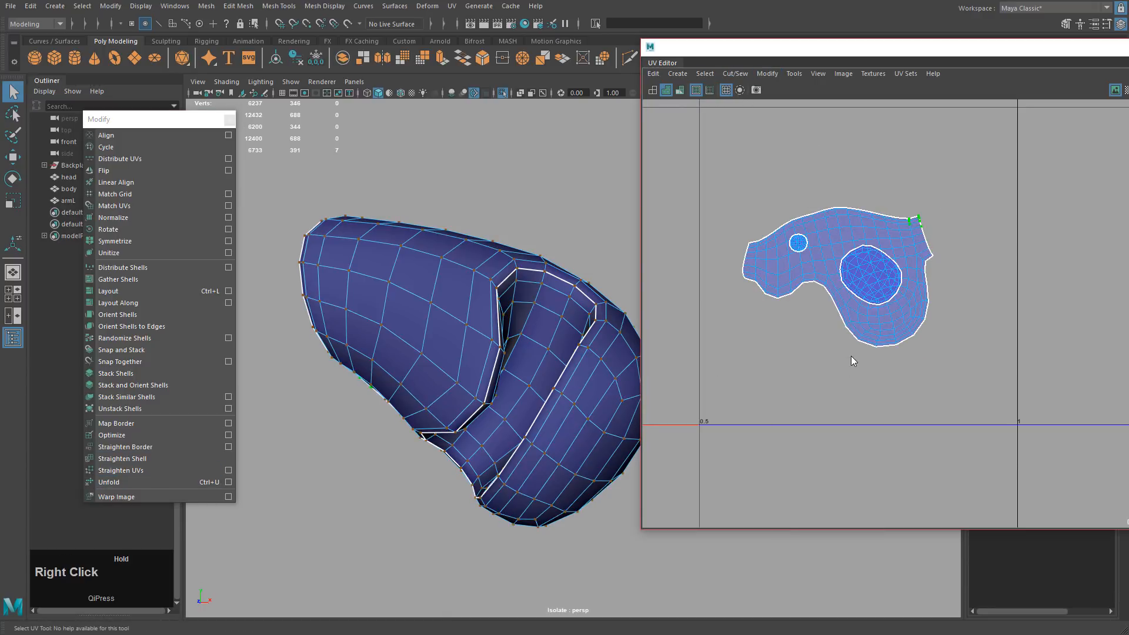
key("e")
right_click_drag(744, 382, 847, 415, "ctrl")
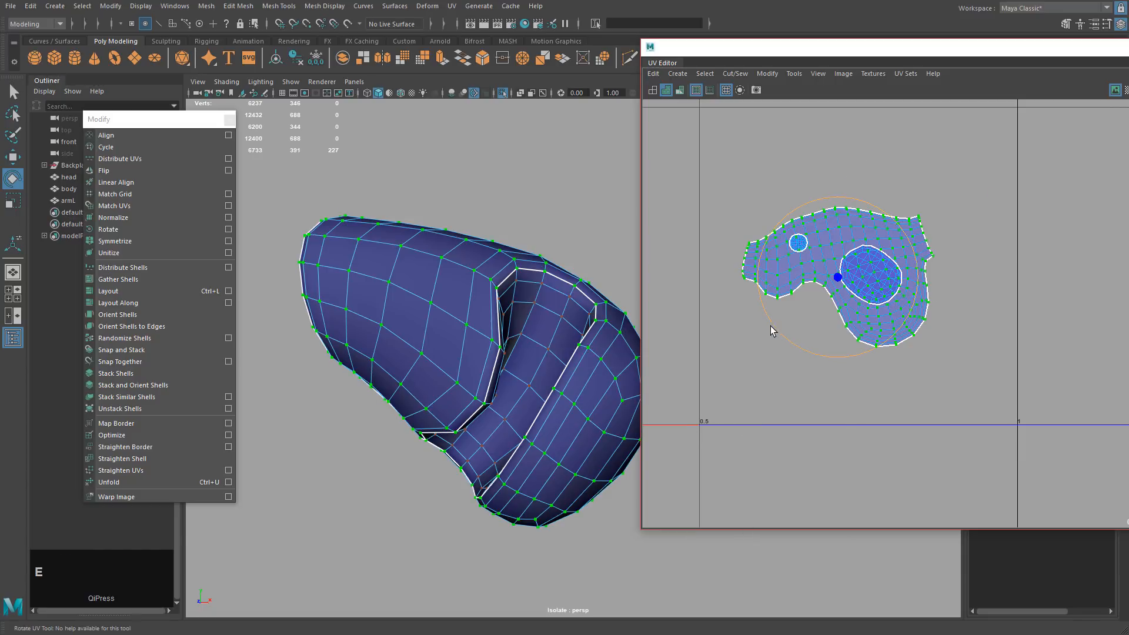
left_click_drag(769, 325, 974, 212)
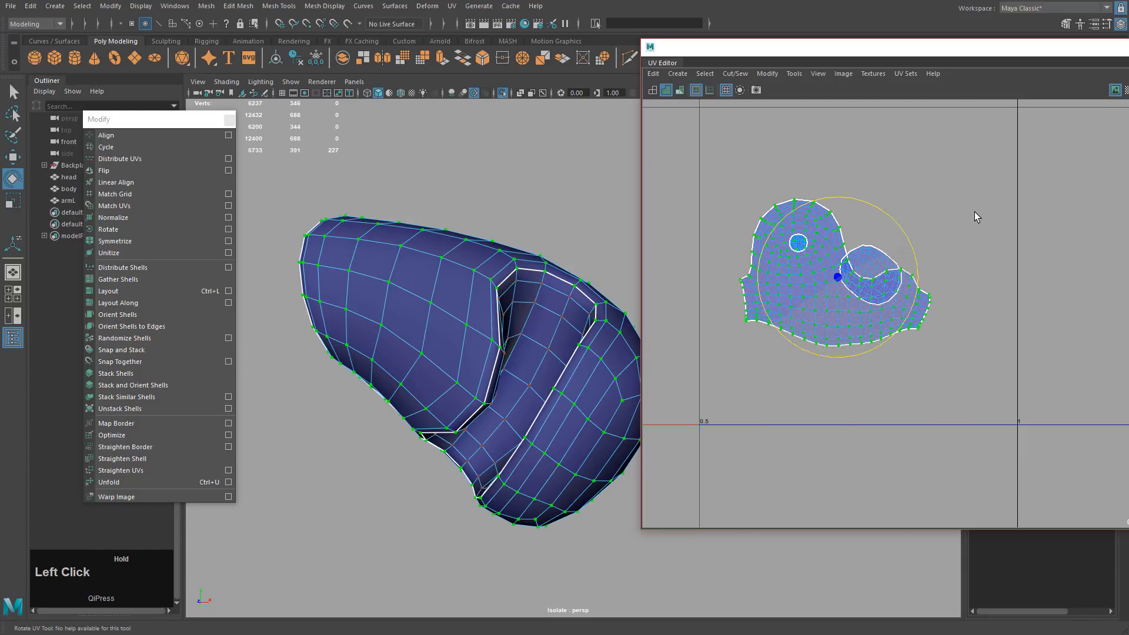
middle_click_drag(927, 298, 904, 253)
key("w")
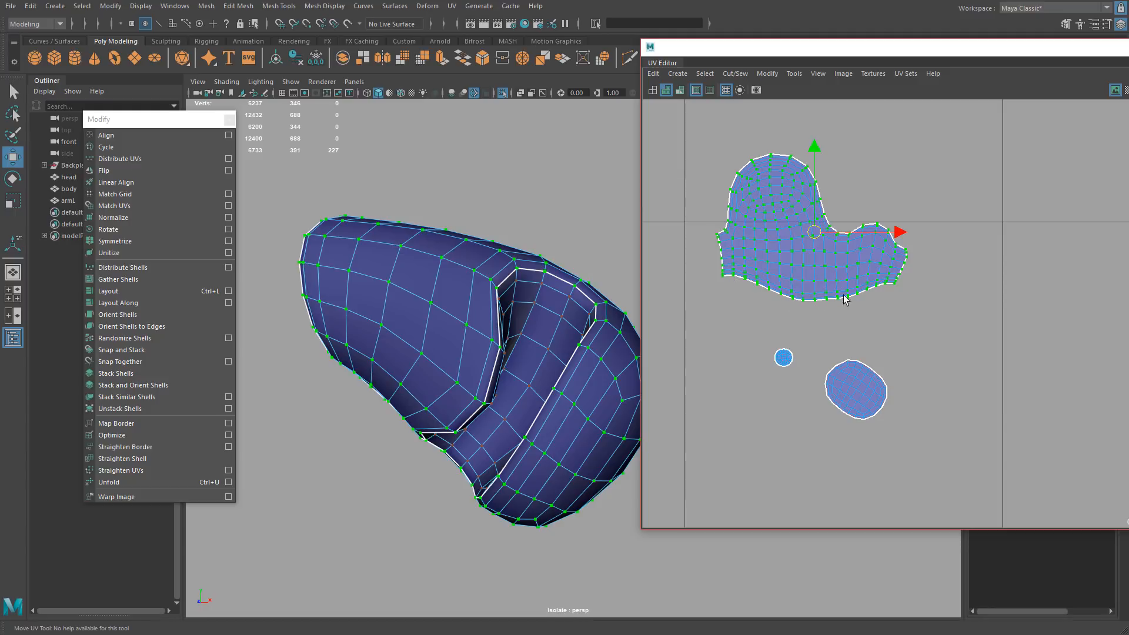
Stand the oval shell upright and move it up beside the large shell.
left_click_drag(491, 281, 344, 212, "alt")
right_click_drag(841, 379, 821, 405, "alt")
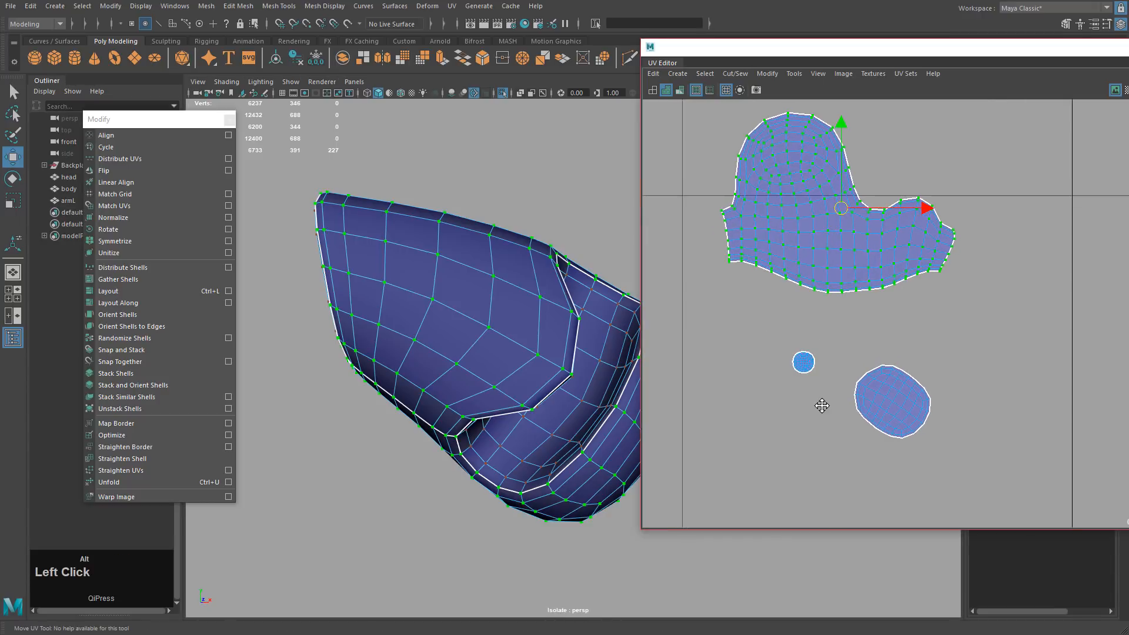
left_click_drag(756, 324, 830, 391)
key("w")
left_click_drag(546, 381, 466, 340, "alt")
left_click_drag(876, 377, 945, 451)
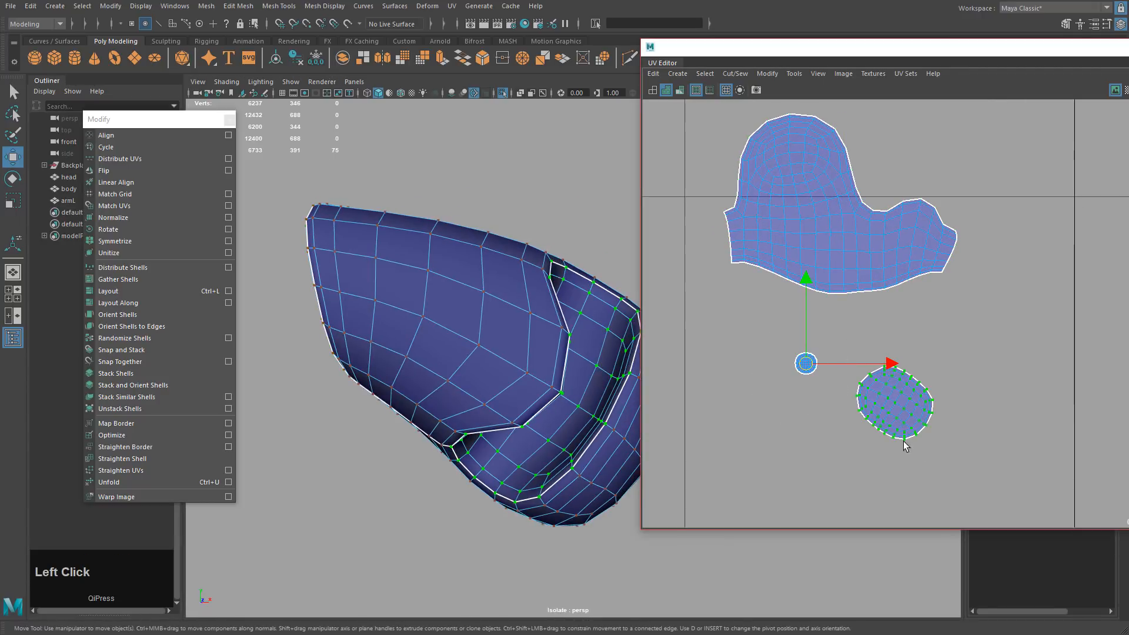
left_click_drag(560, 408, 498, 365, "alt")
middle_click_drag(897, 418, 910, 435, "alt")
key("e")
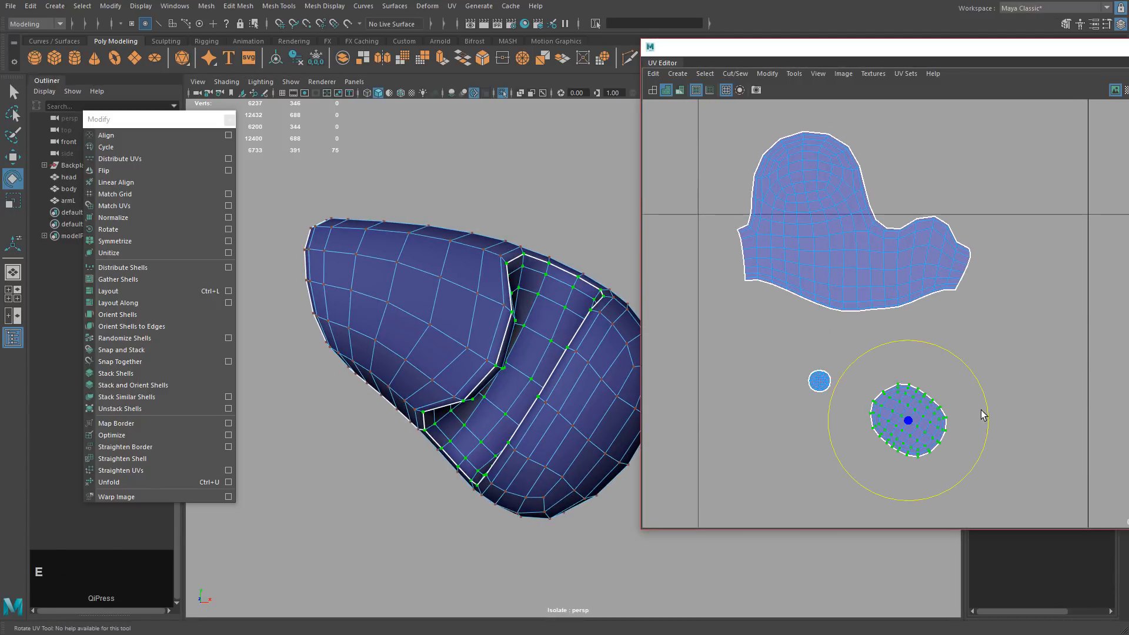
left_click_drag(980, 416, 961, 466)
key("w")
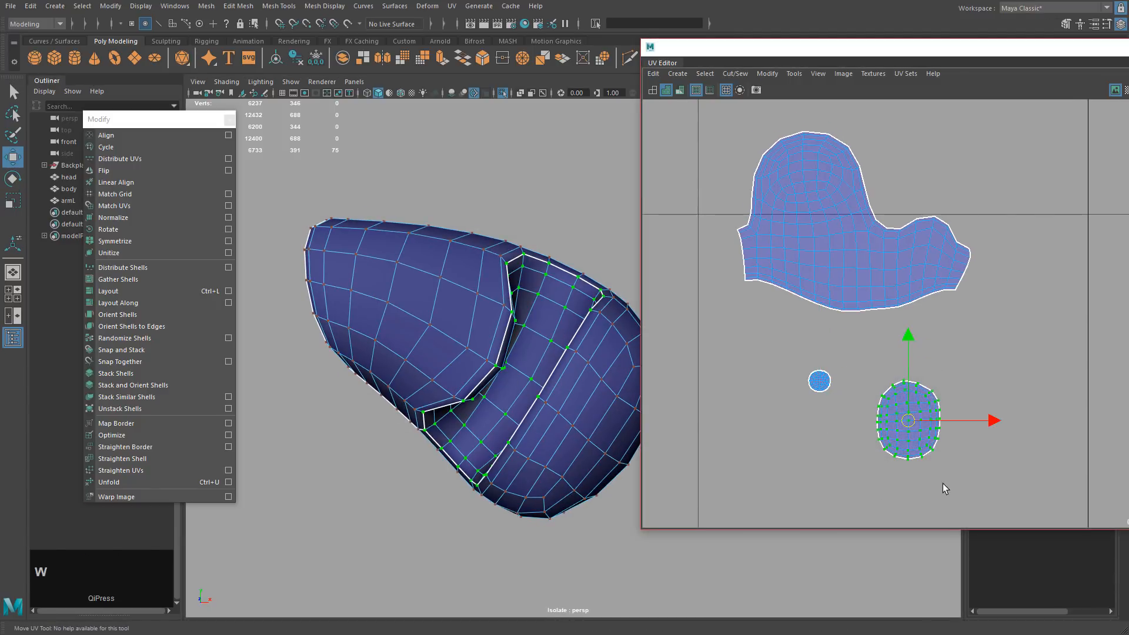
middle_click_drag(943, 483, 937, 244)
Scale the small round shell up to about double its size.
left_click_drag(791, 353, 873, 433)
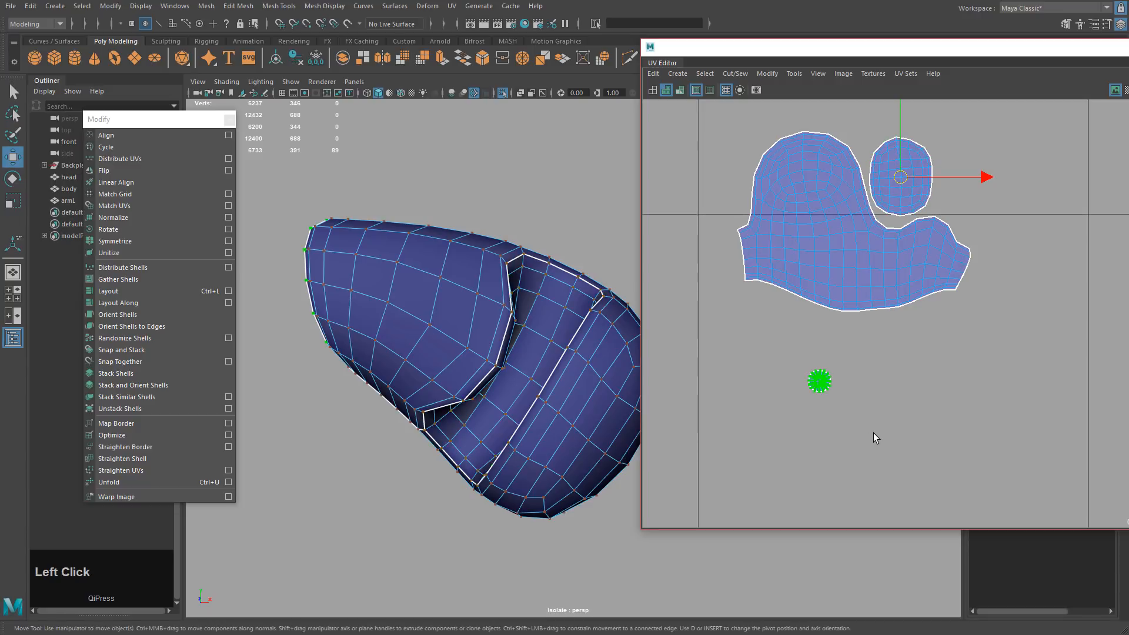
key("r")
middle_click_drag(827, 435, 860, 428)
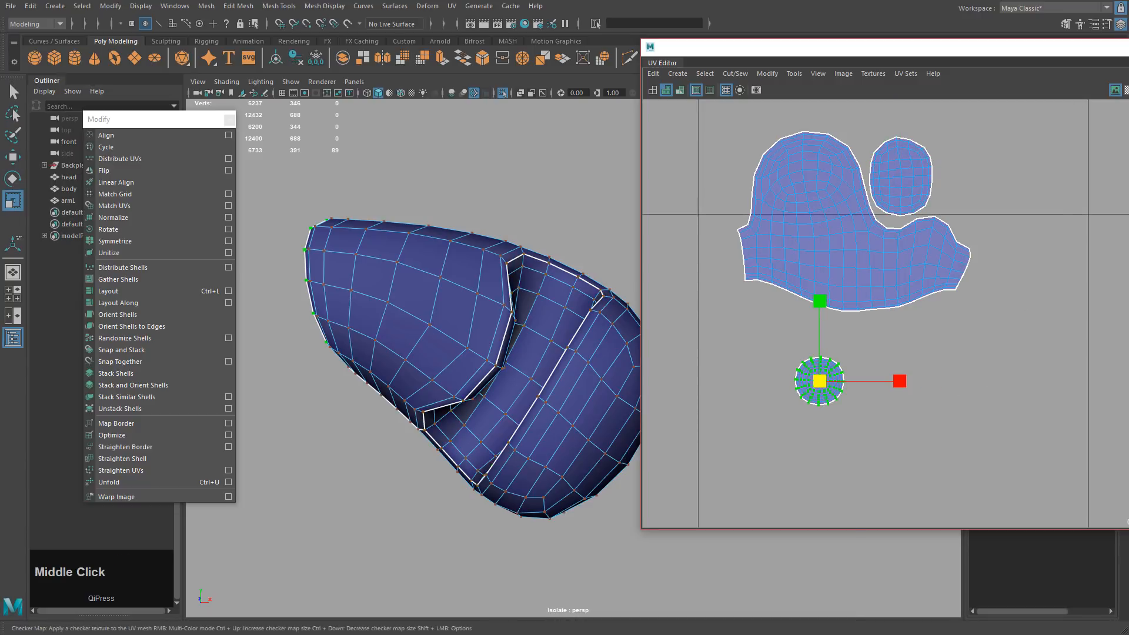
Turn on the checker map and enlarge the small shell beside the large one.
left_click(1127, 90)
left_click_drag(446, 376, 569, 372, "alt")
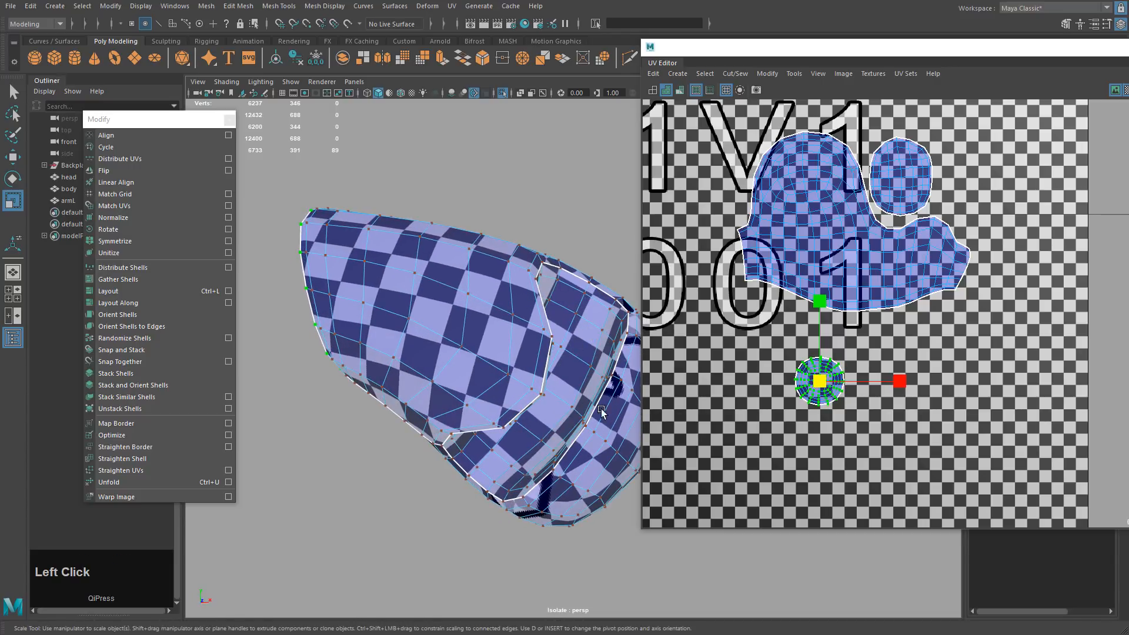
left_click_drag(601, 411, 524, 379, "alt")
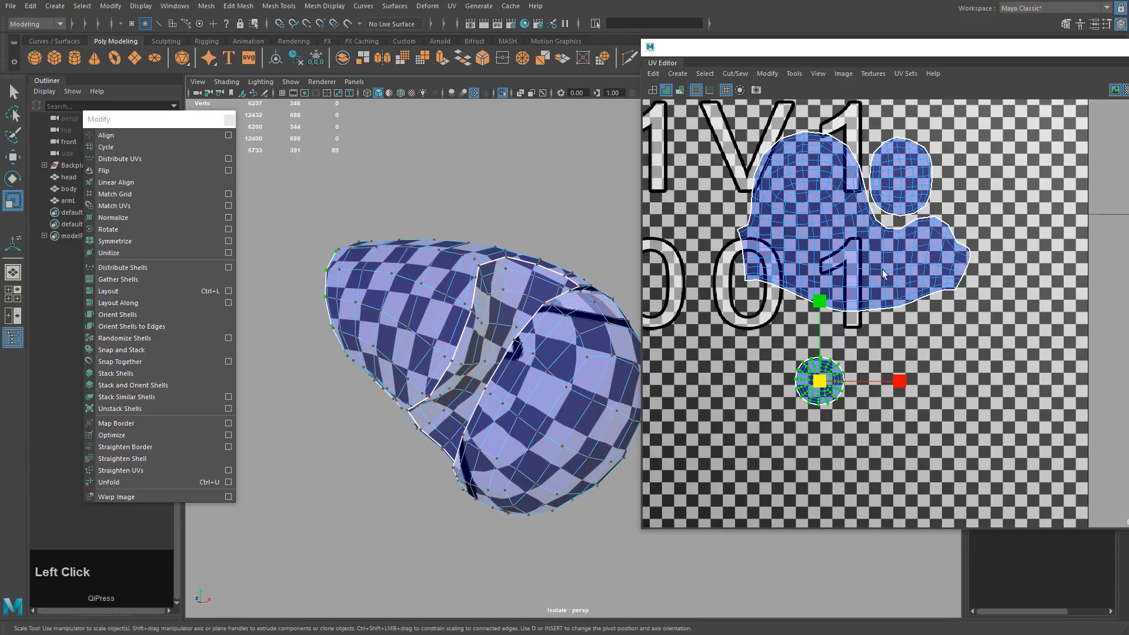
left_click_drag(894, 117, 909, 154)
right_click_drag(829, 226, 860, 237, "ctrl")
middle_click_drag(860, 241, 908, 271)
Resize the small round shell and move it next to the oval shell.
key("w")
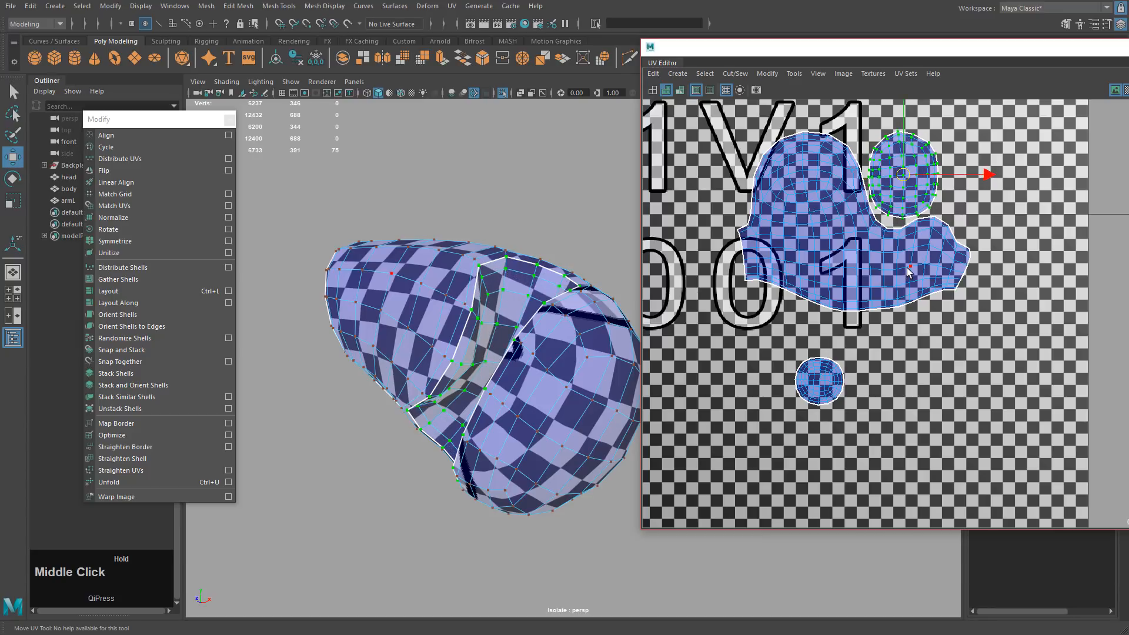
left_click_drag(780, 331, 855, 417)
left_click_drag(505, 346, 623, 358, "alt")
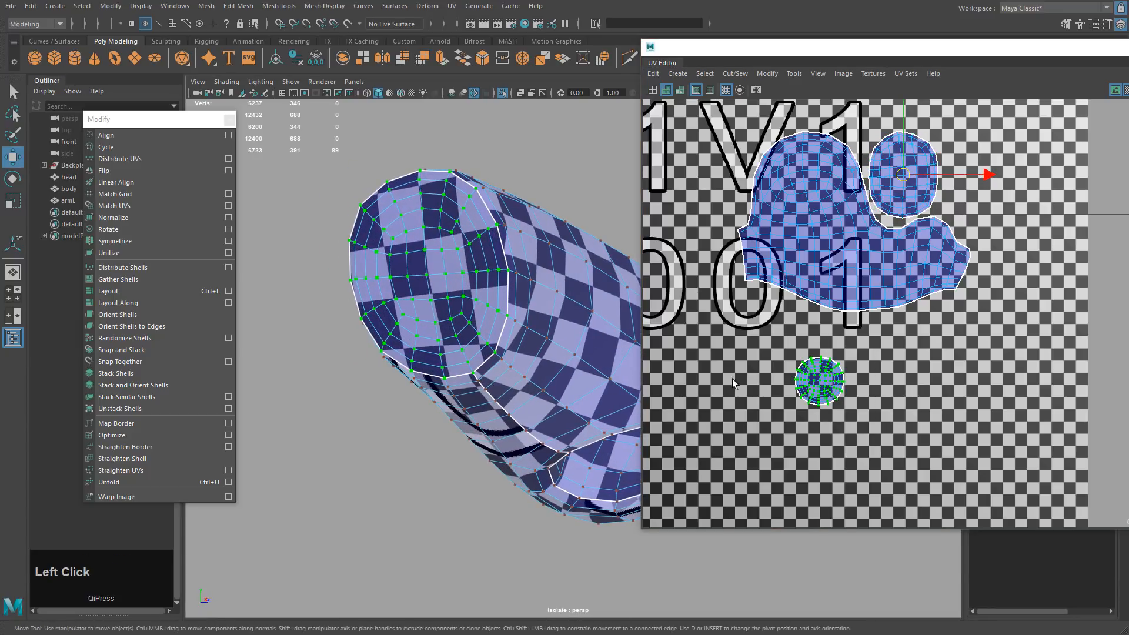
key("r")
middle_click_drag(777, 378, 799, 369)
key("w")
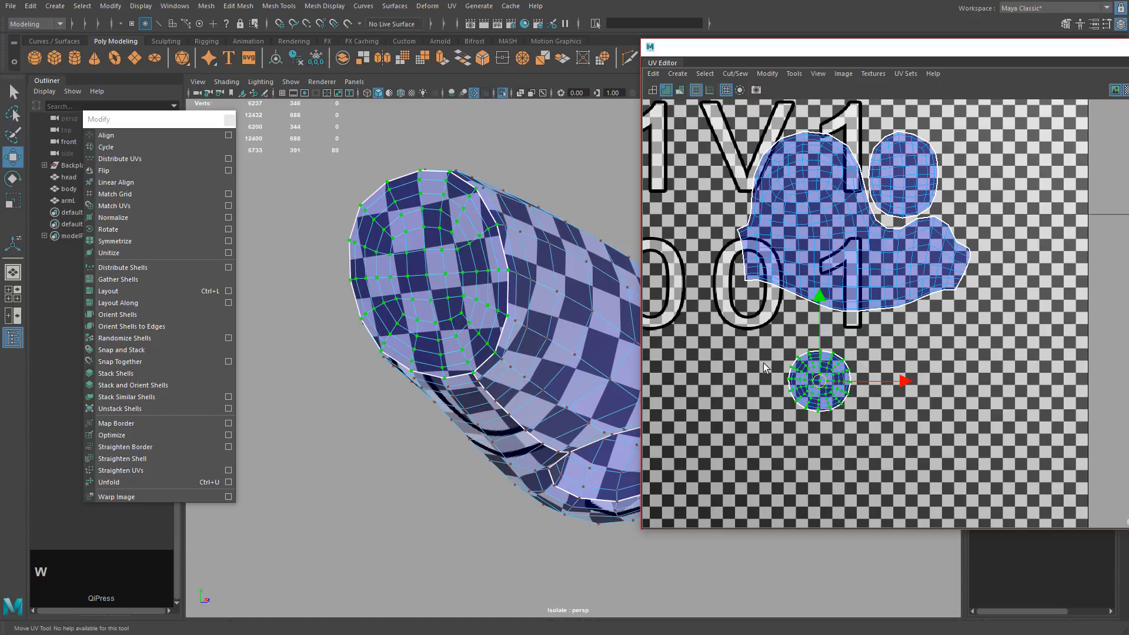
middle_click_drag(753, 312, 728, 357, "alt")
key("w")
middle_click_drag(771, 449, 921, 282)
Move all three arm shells to the tile's upper-right corner, then turn off the checker.
scroll(923, 264, "down", 4)
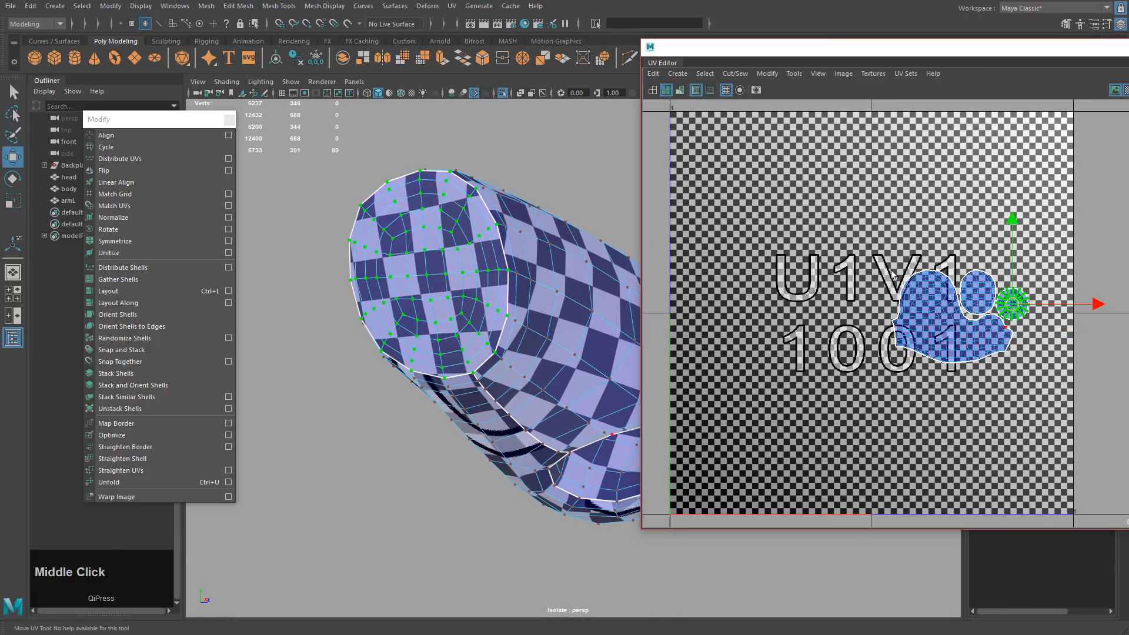
left_click_drag(853, 235, 1064, 428)
key("w")
middle_click_drag(1056, 413, 1046, 386)
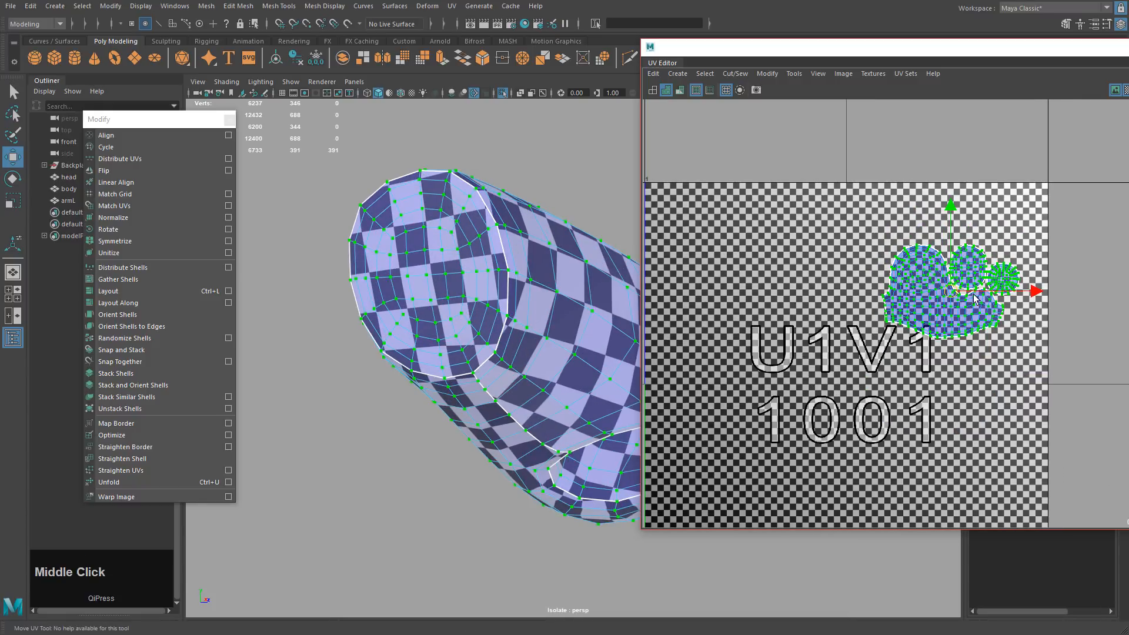
key("x")
middle_click_drag(967, 294, 865, 355)
left_click_drag(848, 326, 1026, 191)
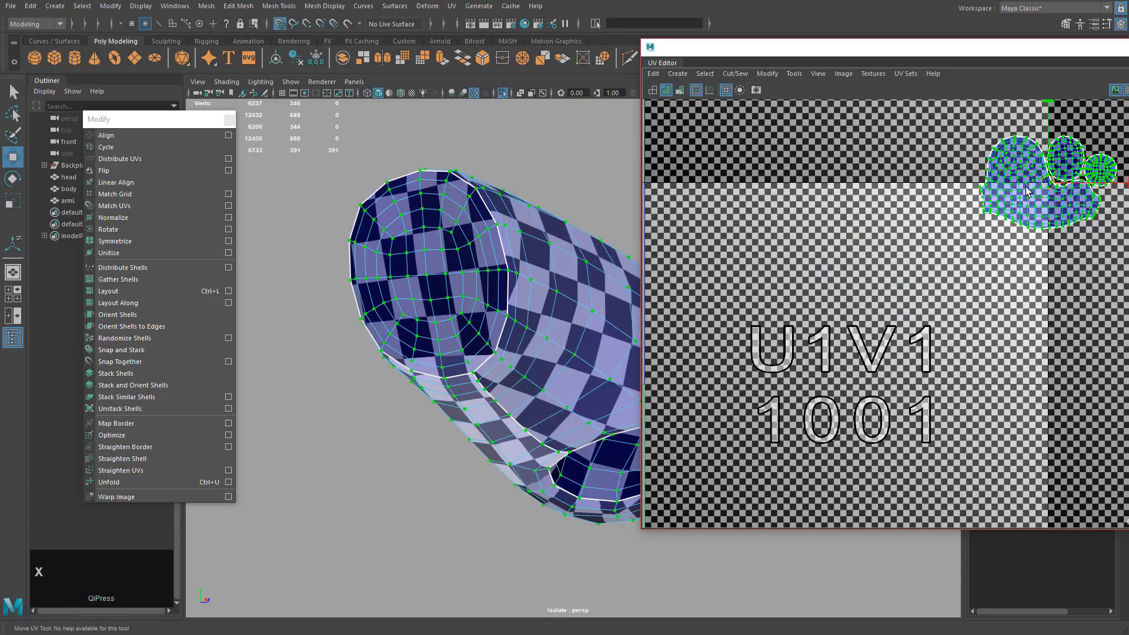
middle_click_drag(1020, 265, 1038, 320, "alt")
left_click(1126, 90)
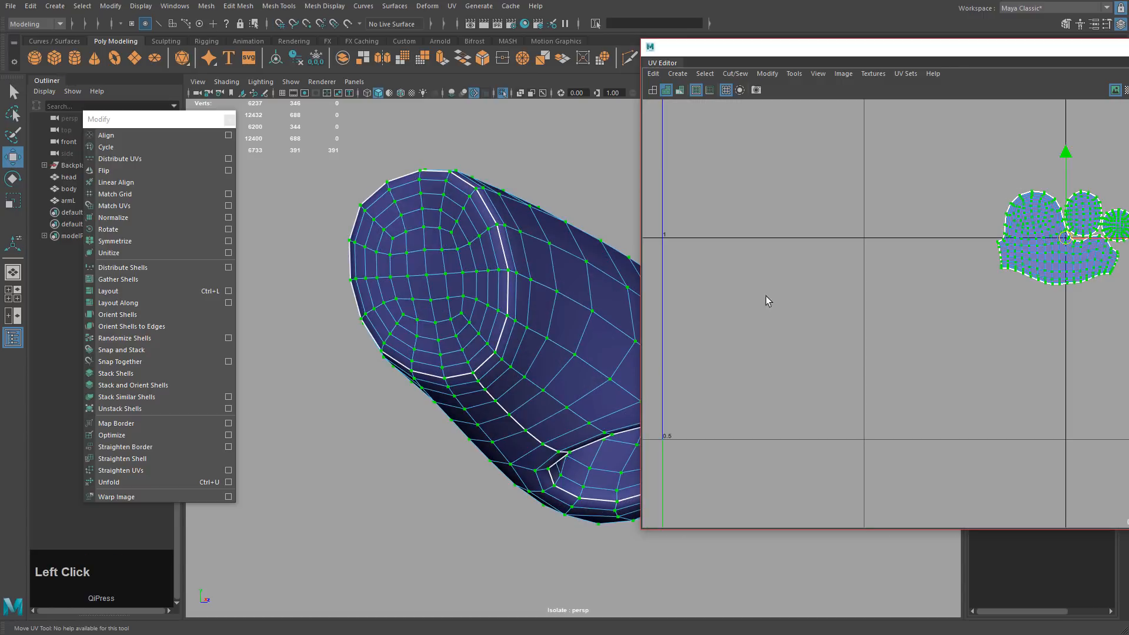
Return the arm to object mode and show the whole character again.
middle_click_drag(583, 333, 522, 334, "alt")
right_click(523, 328)
right_click_drag(523, 328, 548, 310)
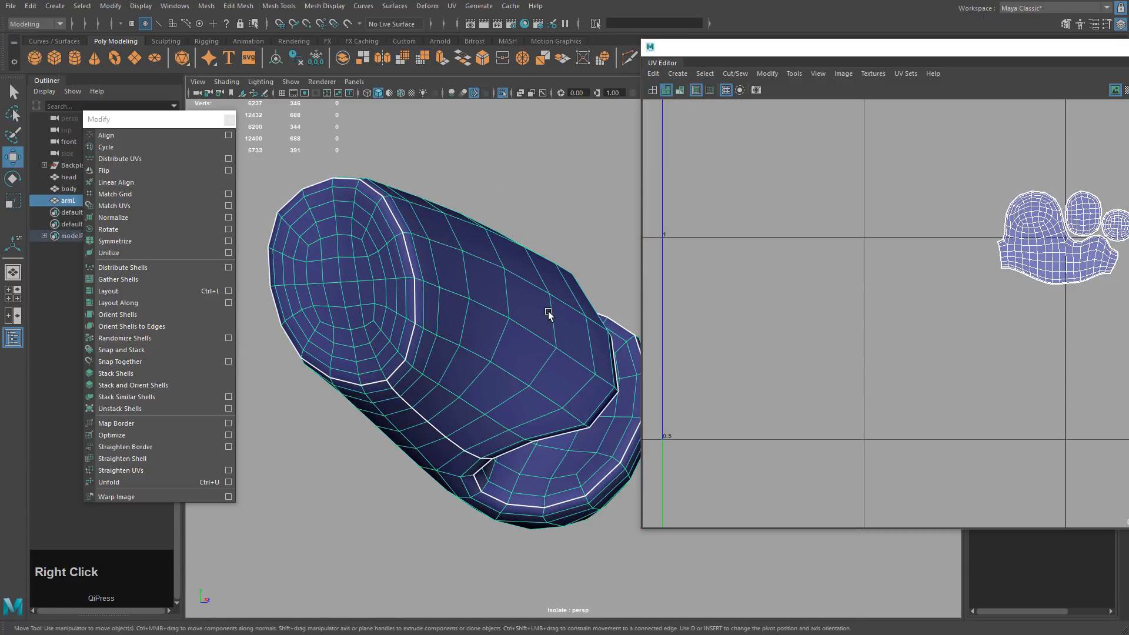
key("d")
right_click_drag(583, 390, 532, 319, "alt")
left_click_drag(531, 319, 465, 303, "alt")
left_click(502, 92)
Duplicate the arm, set Scale X to -1, and freeze its transformations.
key("ctrl+d")
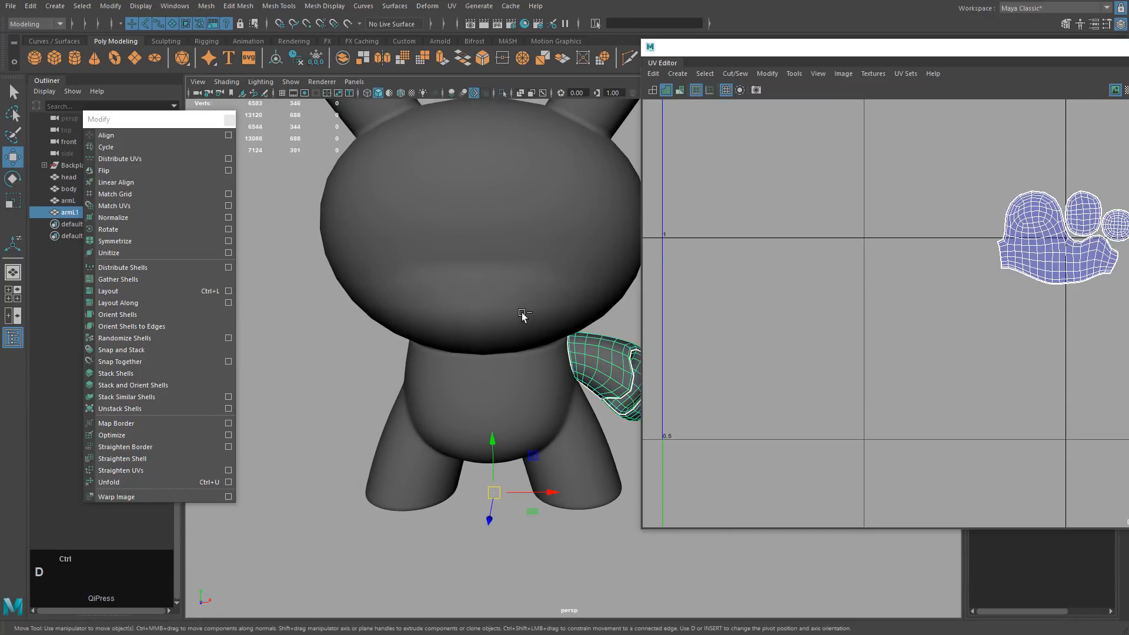
left_click_drag(746, 46, 474, 467)
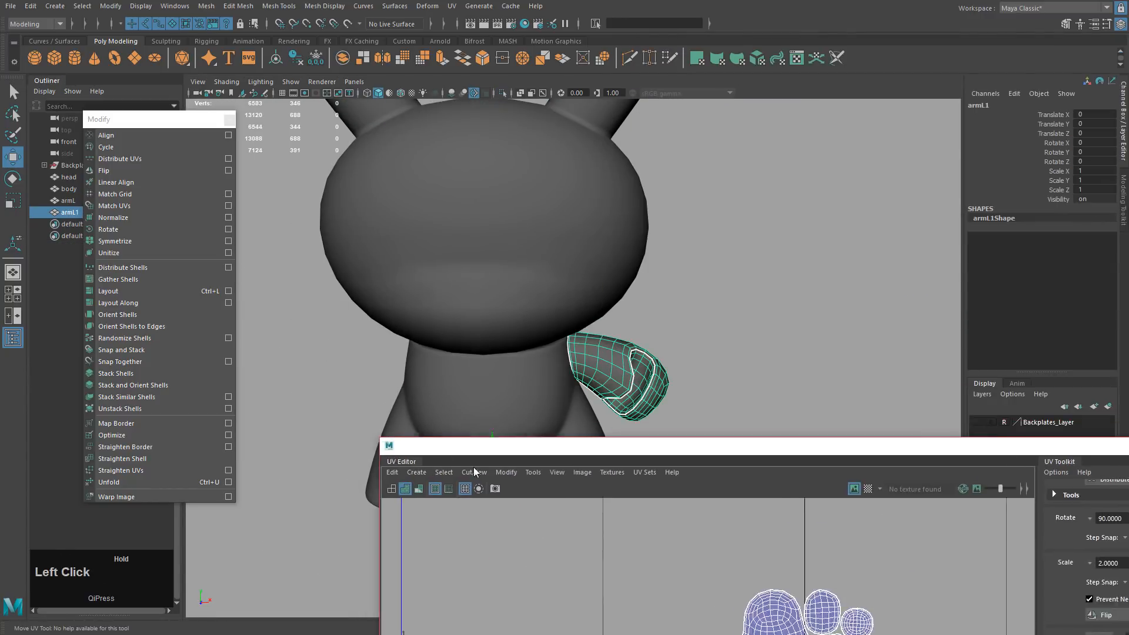
left_click(1090, 171)
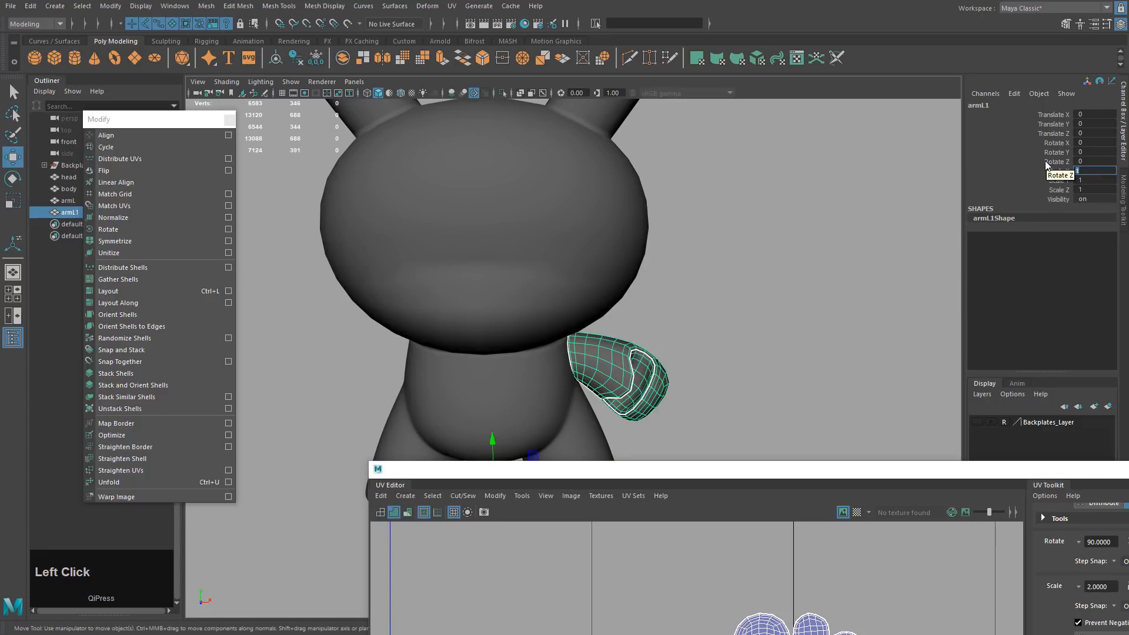
key("Return")
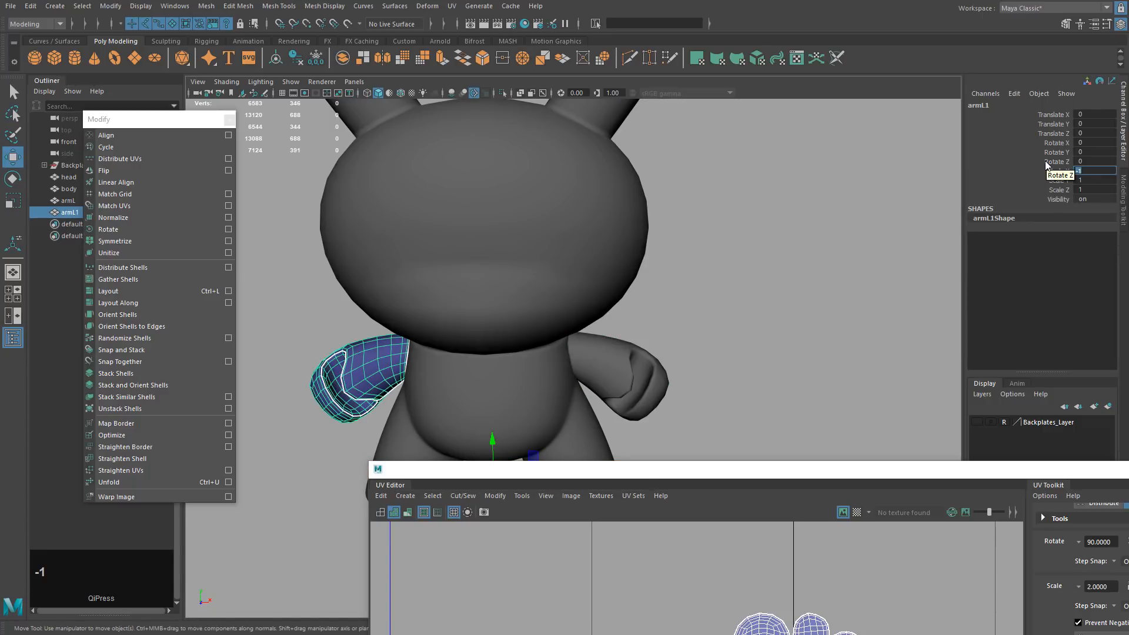
middle_click_drag(594, 300, 615, 266, "alt")
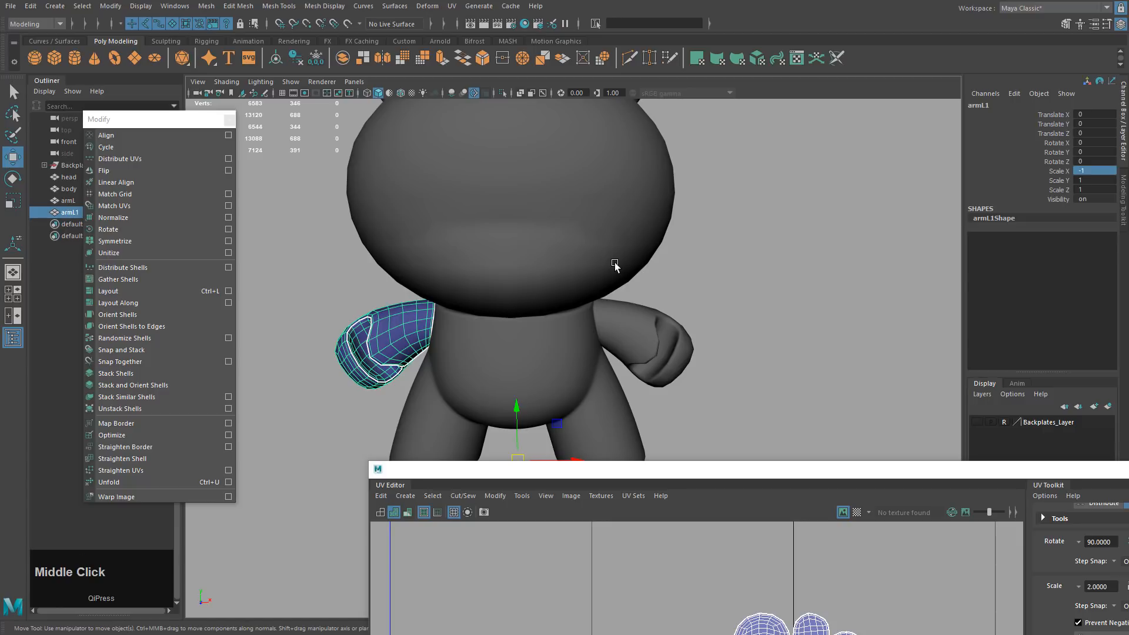
left_click(110, 6)
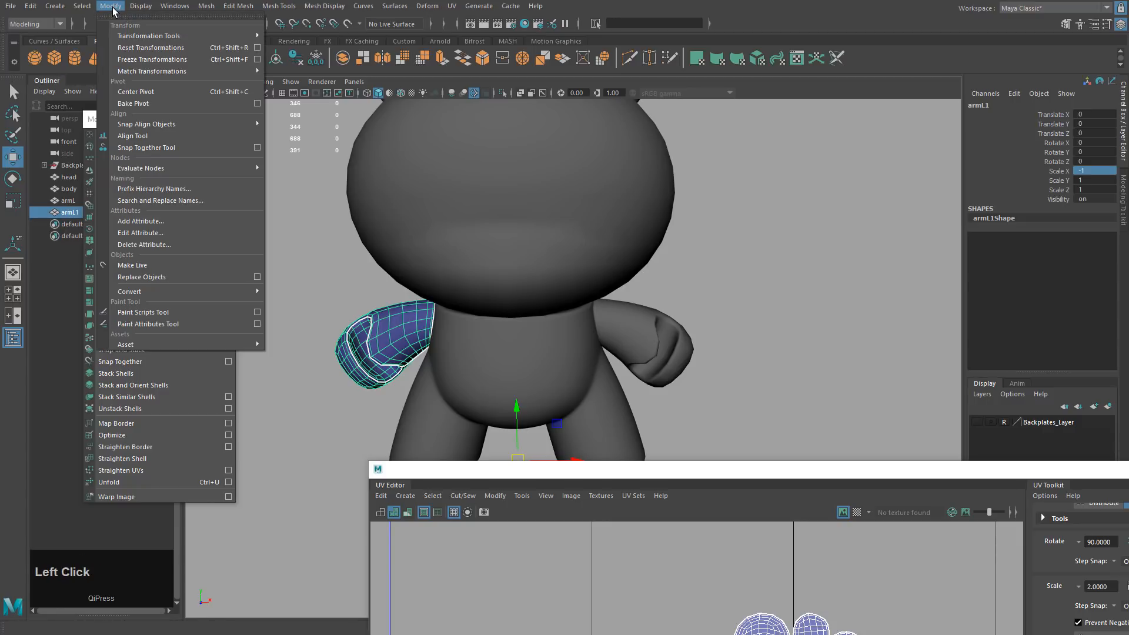
left_click(135, 60)
left_click(228, 120)
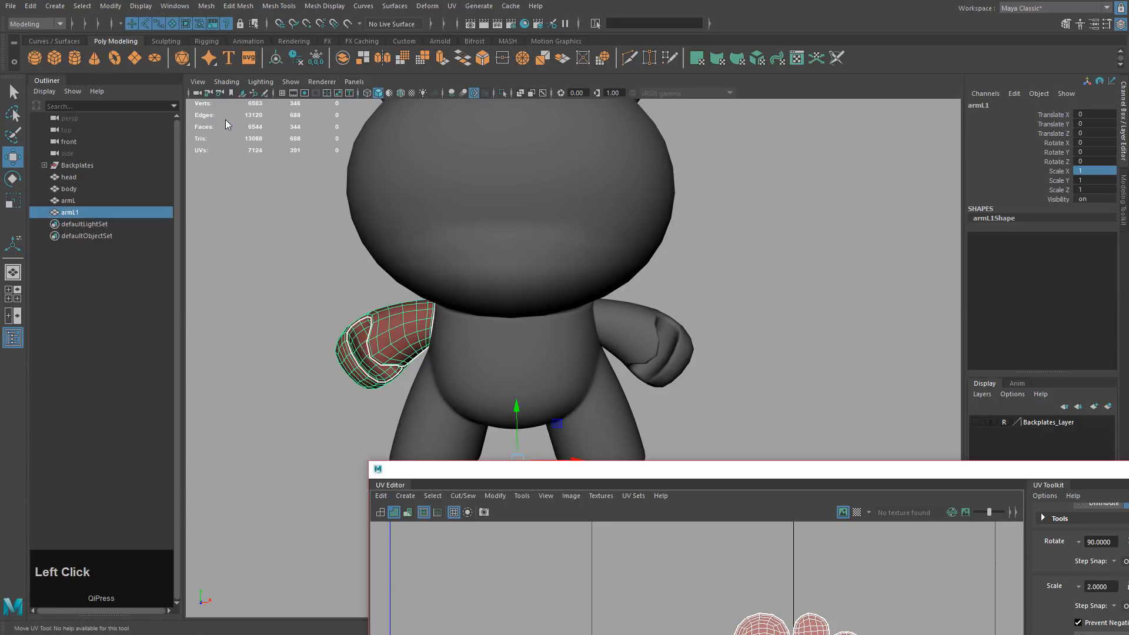
Rename the copy to armR and select all of its UVs in the UV editor.
double_click(79, 212)
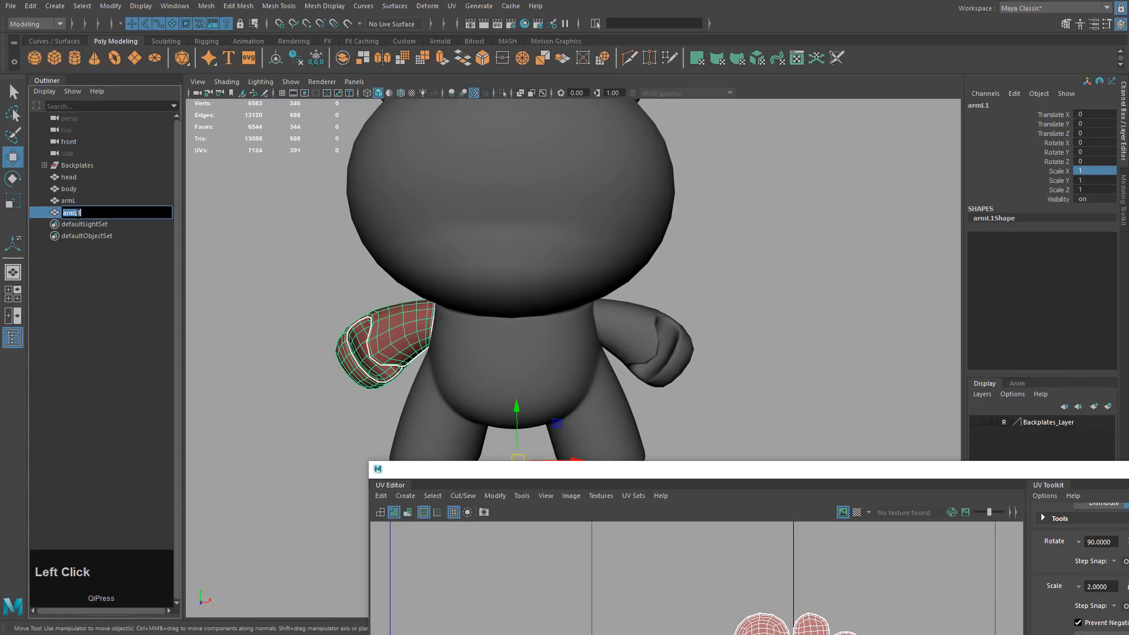
left_click(220, 238)
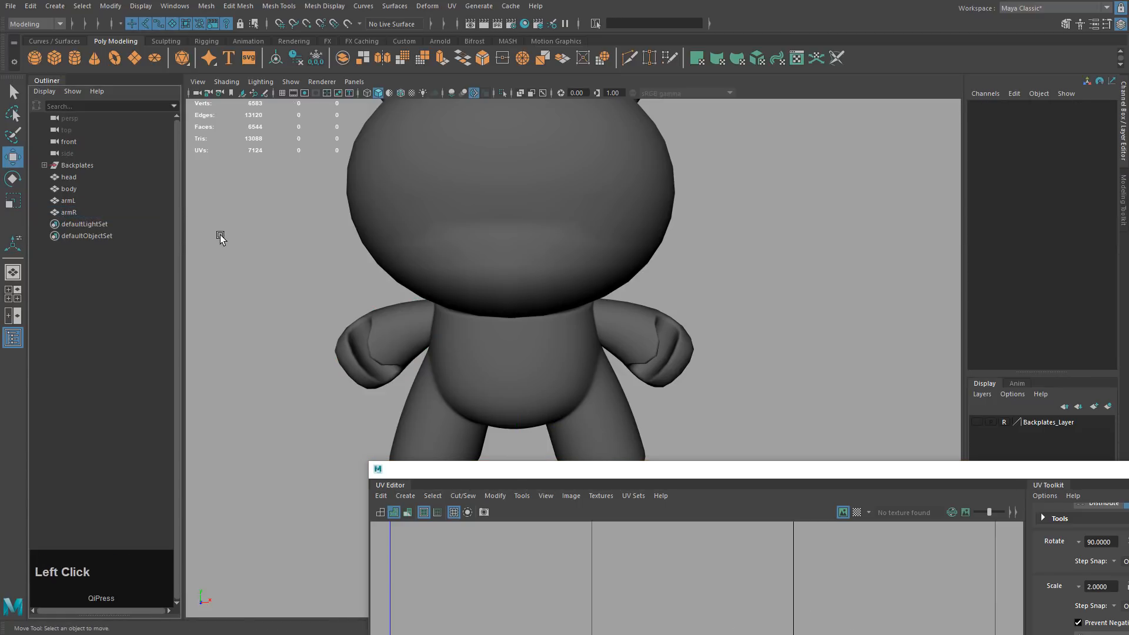
left_click(351, 324)
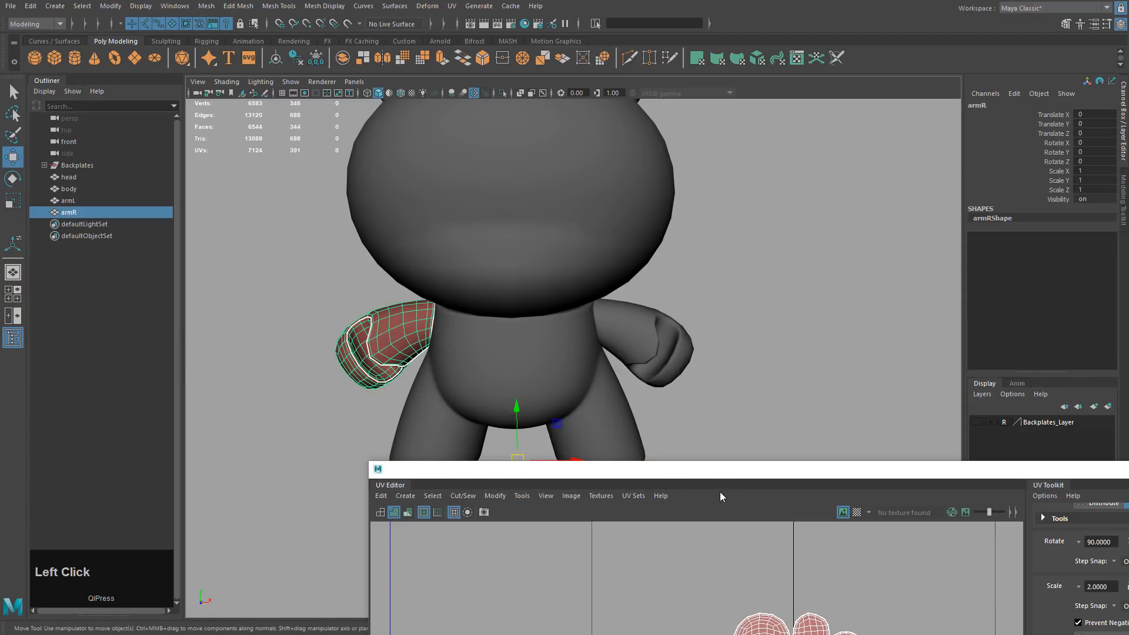
left_click_drag(696, 474, 607, 234)
right_click_drag(577, 348, 608, 347)
left_click_drag(606, 339, 826, 503)
left_click_drag(795, 242, 650, 67)
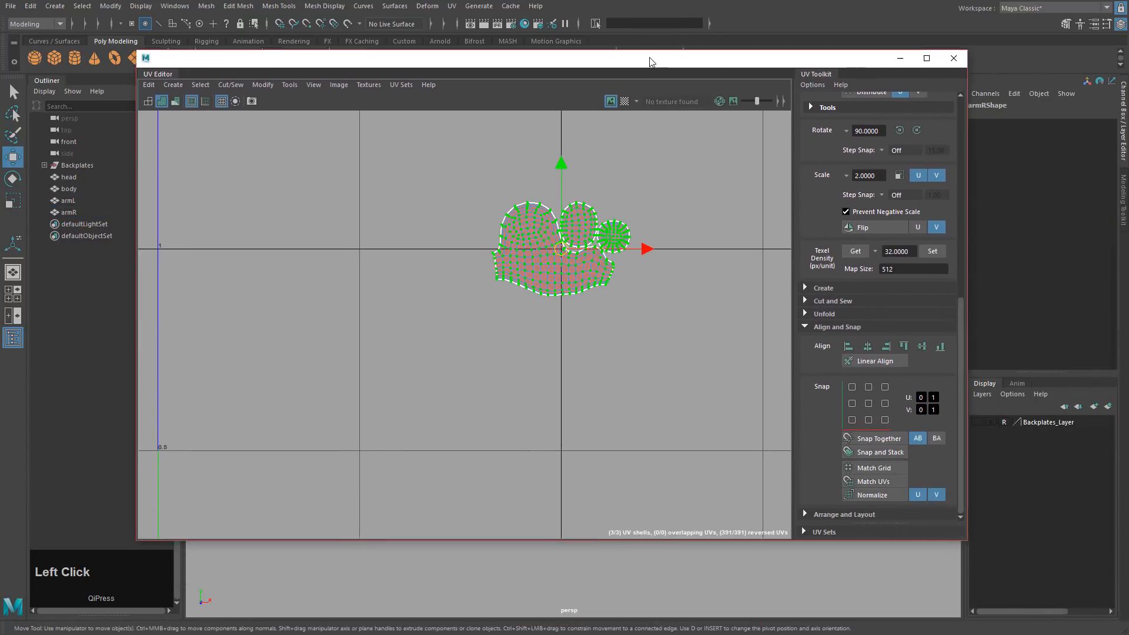
Set the UV Toolkit flip direction to U and flip armR's shells horizontally.
left_click(804, 324)
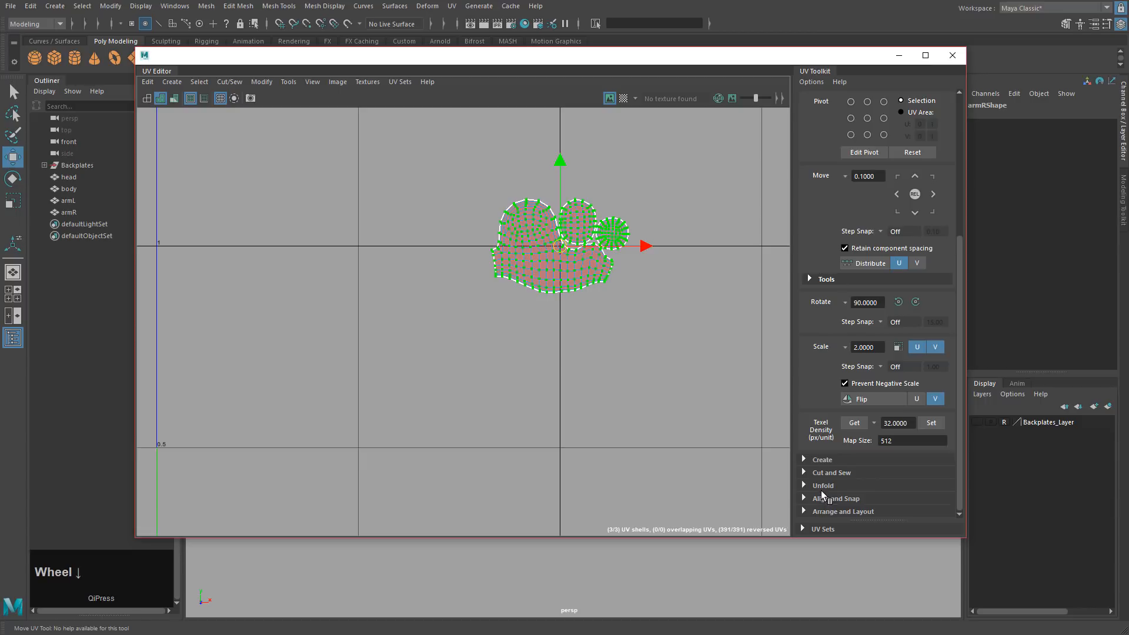
left_click(815, 285)
left_click(810, 280)
scroll(806, 505, "up", 3)
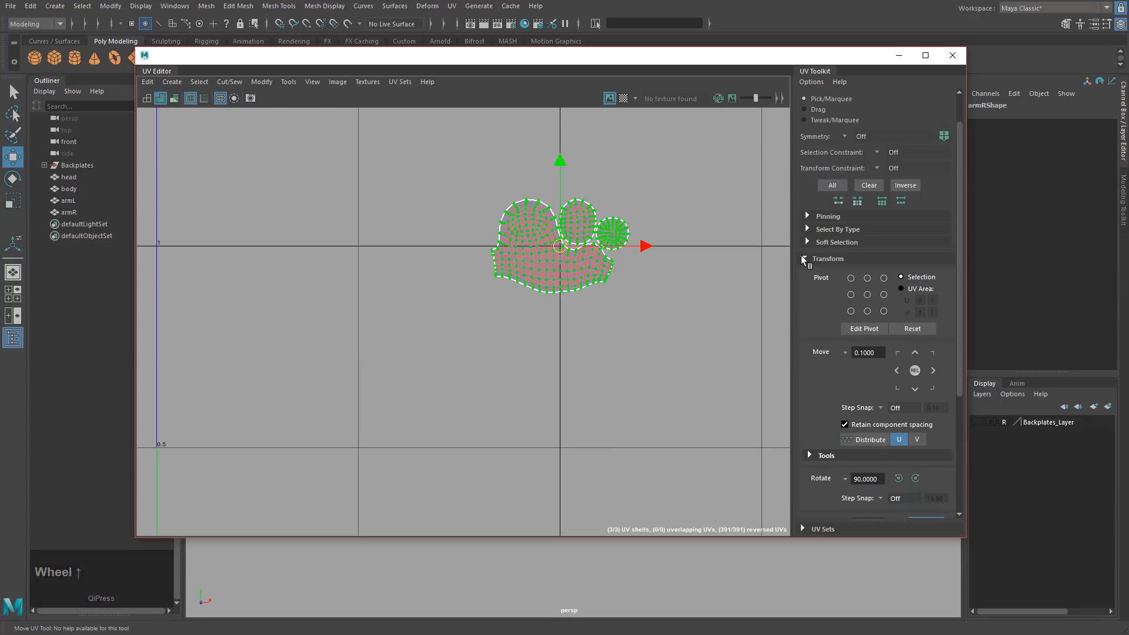
scroll(799, 369, "down", 3)
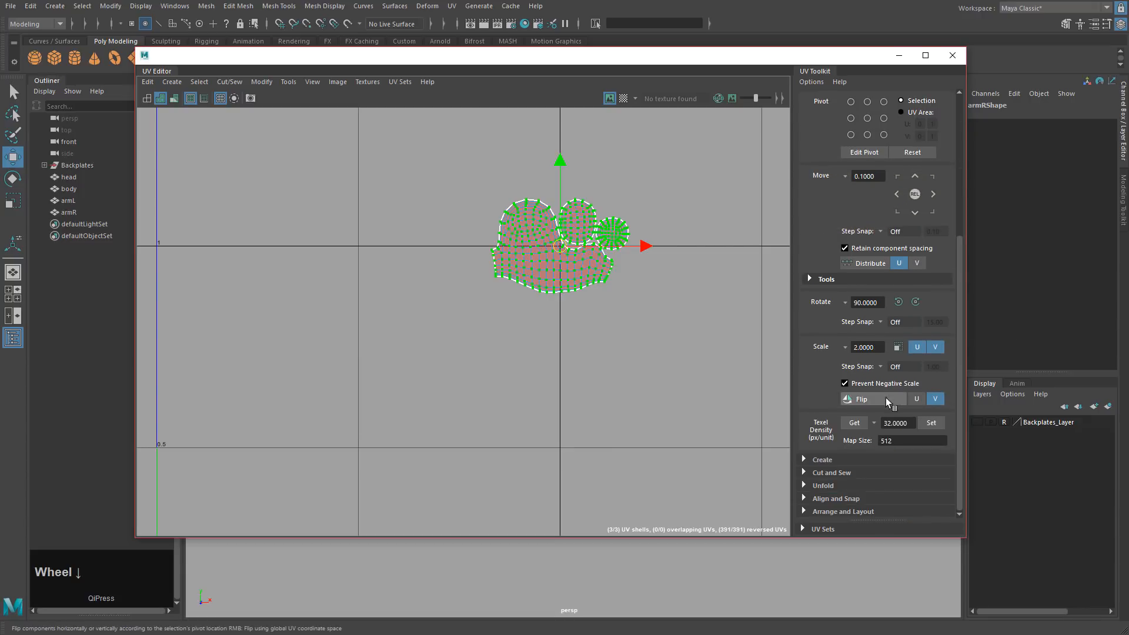
left_click(917, 399)
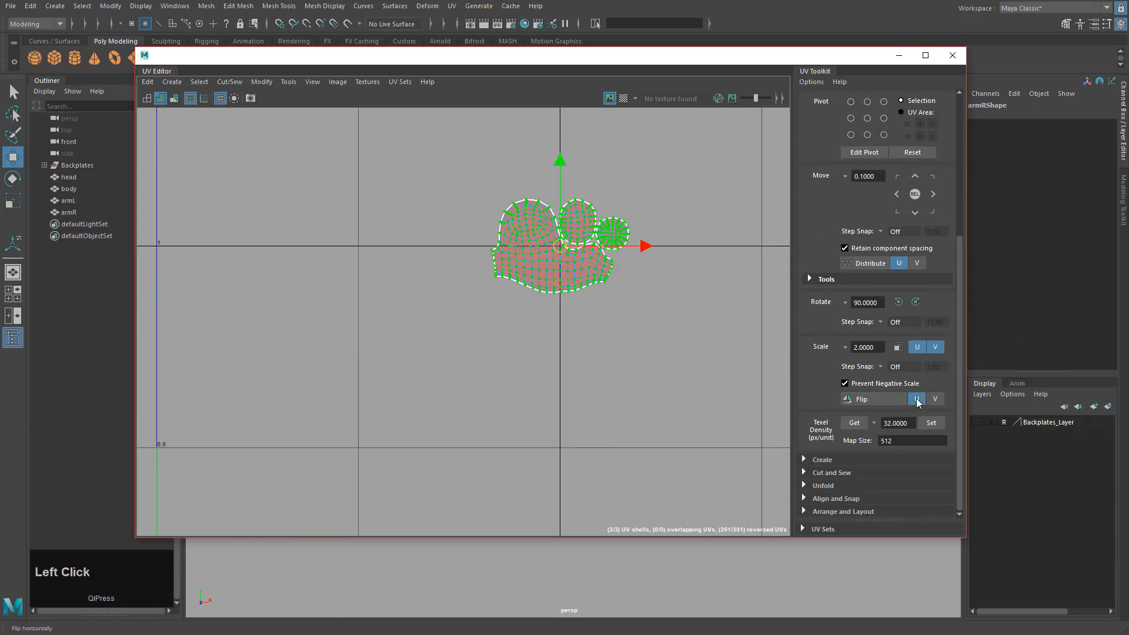
left_click(863, 398)
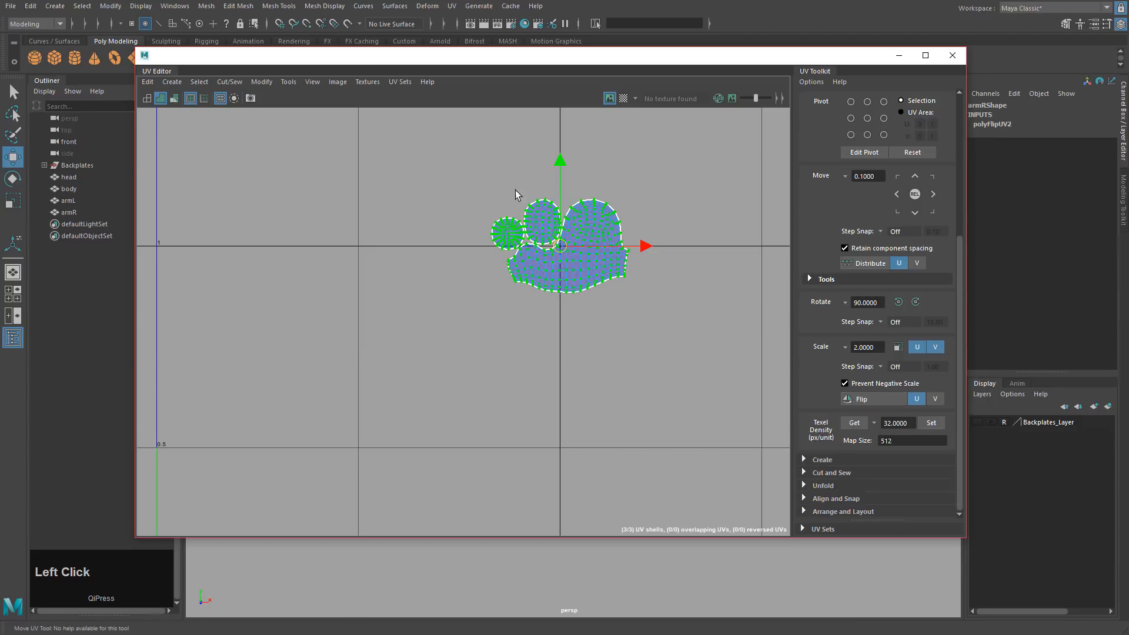
Snap the flipped shells to a grid line and shift the left arm's shells right.
key("x")
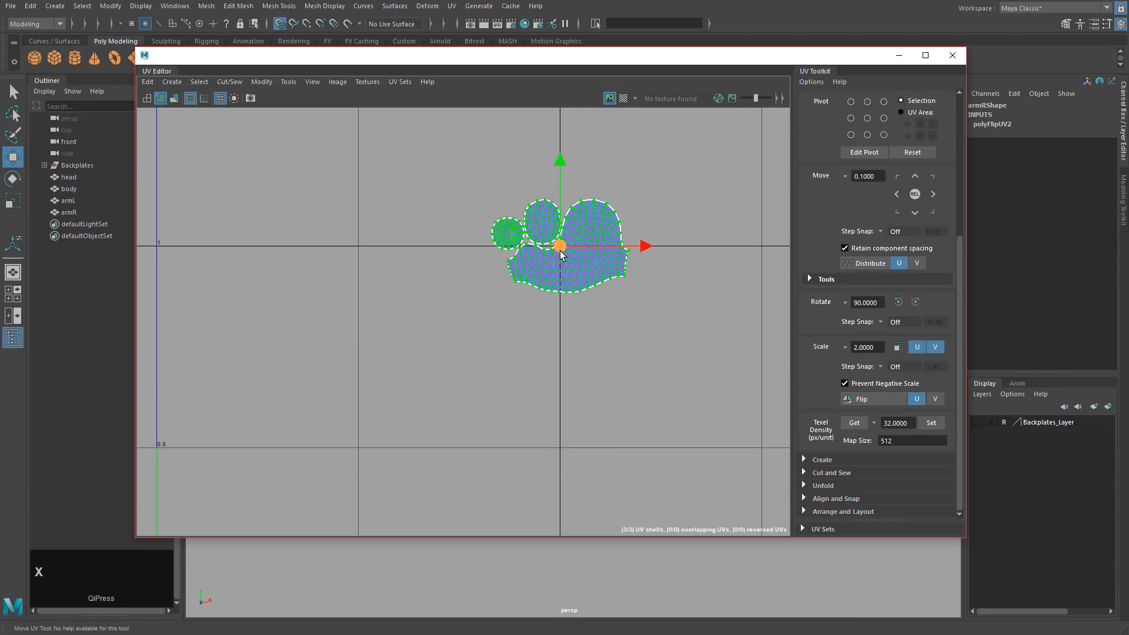
left_click_drag(561, 247, 364, 247)
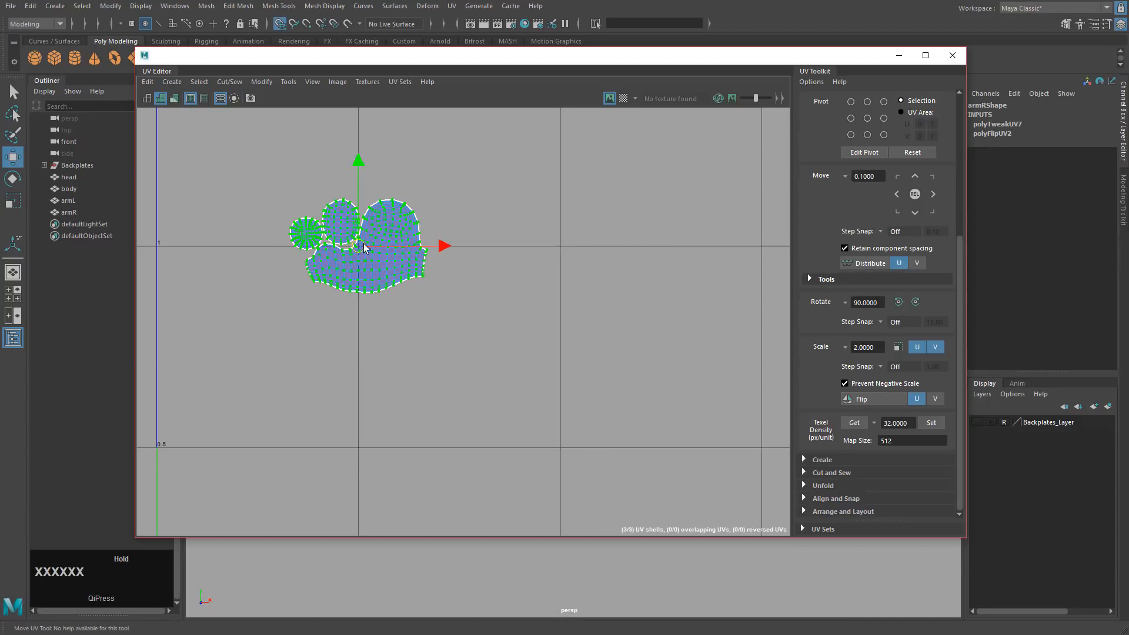
left_click(80, 201)
left_click(68, 211, "ctrl")
middle_click_drag(460, 262, 538, 288, "alt")
right_click(320, 195)
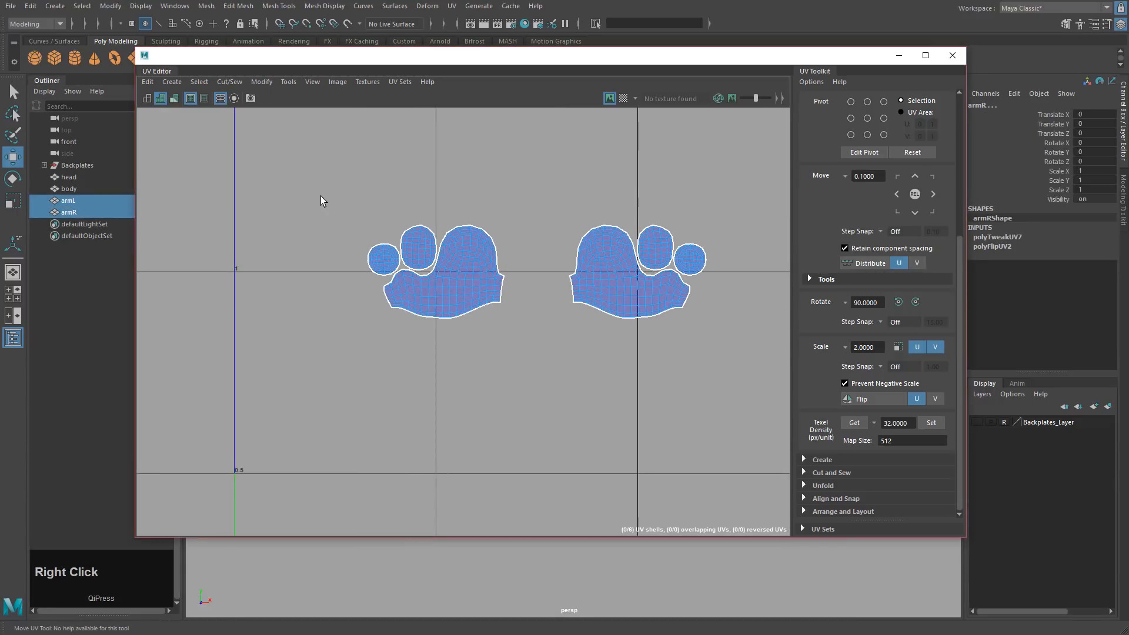
right_click_drag(320, 196, 344, 193)
left_click_drag(327, 184, 527, 338)
left_click_drag(521, 273, 582, 273)
Shift all six arm shells left and down.
left_click_drag(353, 158, 713, 358)
key("w")
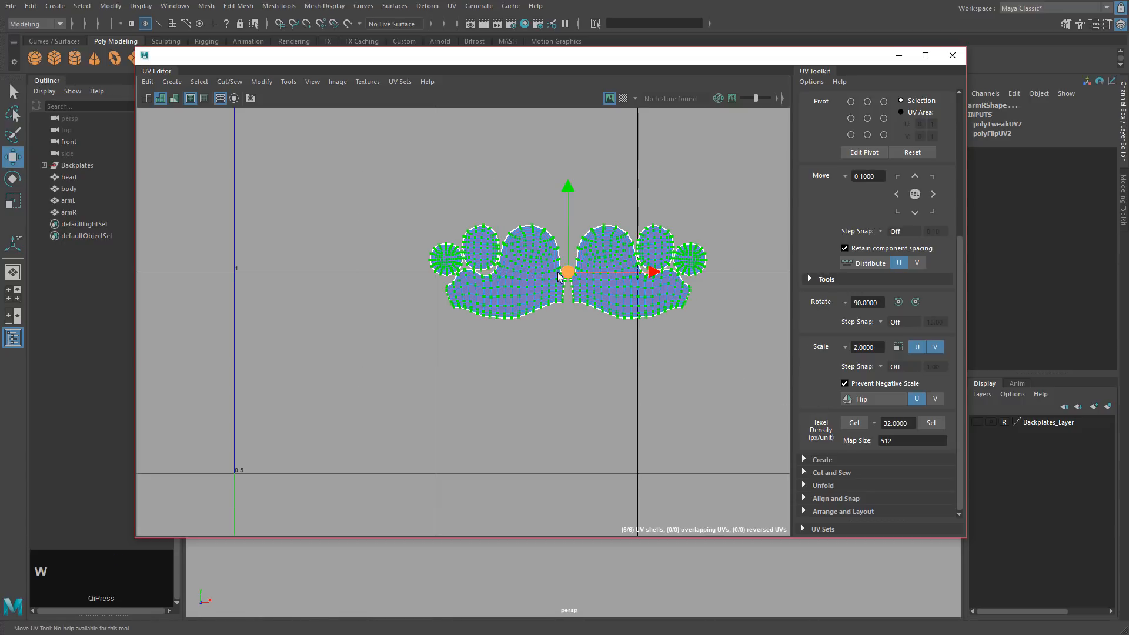
middle_click_drag(559, 276, 426, 277)
scroll(635, 338, "down", 2)
left_click_drag(514, 207, 512, 485)
Place the six arm shells just beneath the body shells and scale them up.
left_click(75, 190, "ctrl")
middle_click_drag(542, 523, 542, 324, "alt")
right_click_drag(542, 325, 579, 251, "alt")
left_click_drag(491, 300, 488, 196)
key("r")
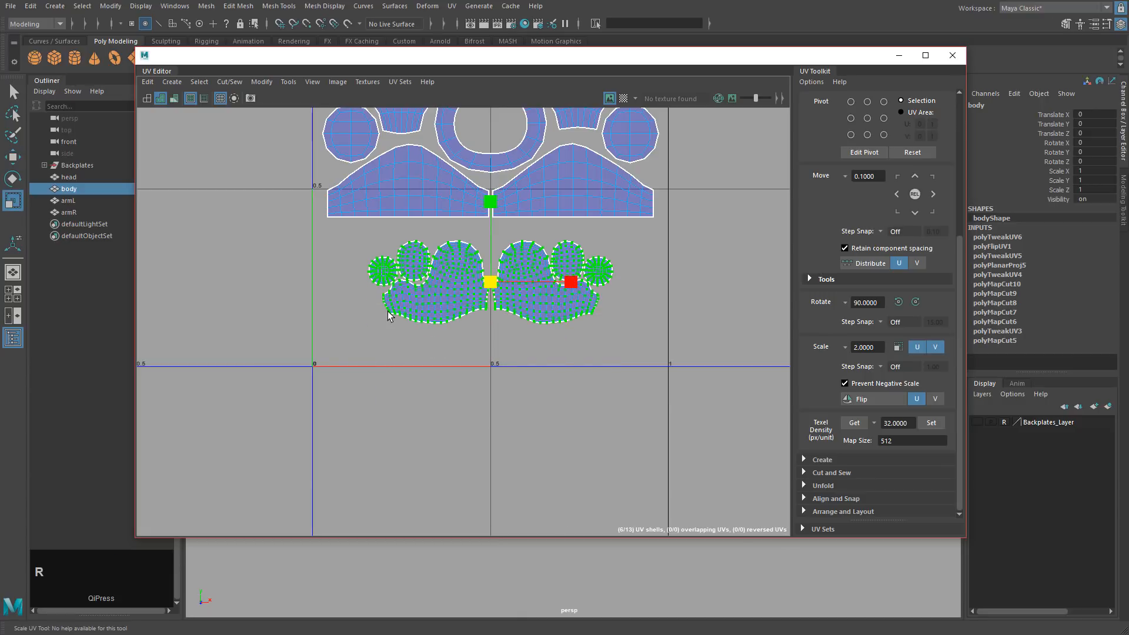
middle_click_drag(390, 315, 414, 309)
left_click_drag(374, 65, 823, 197)
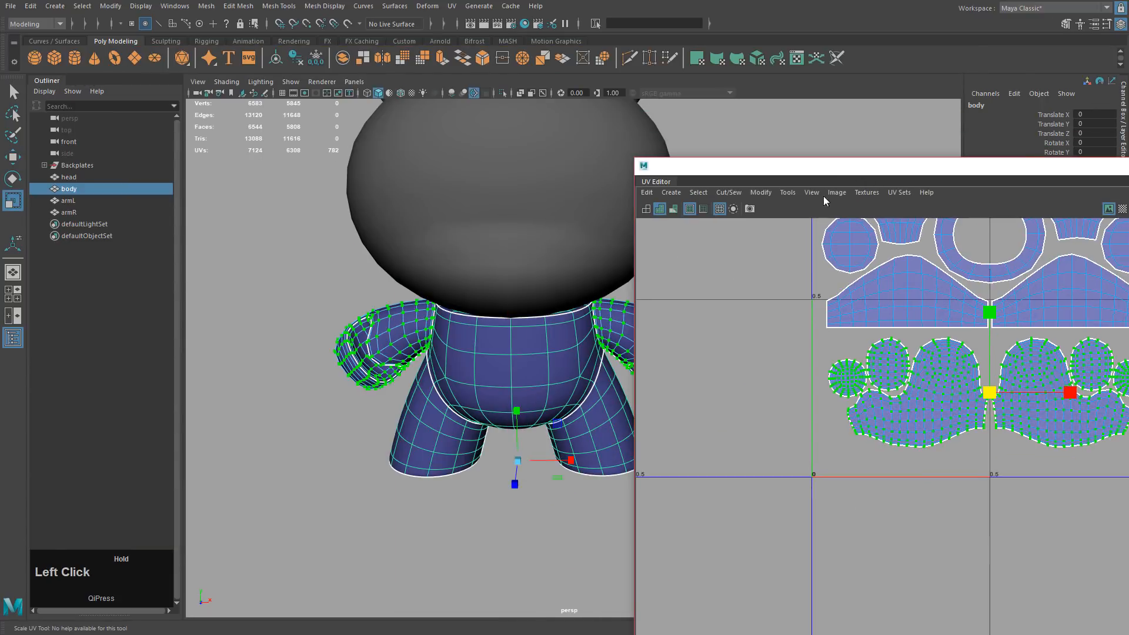
Turn on the checker pattern display and frame the body and arm.
left_click(1121, 210)
middle_click_drag(529, 352, 472, 348, "alt")
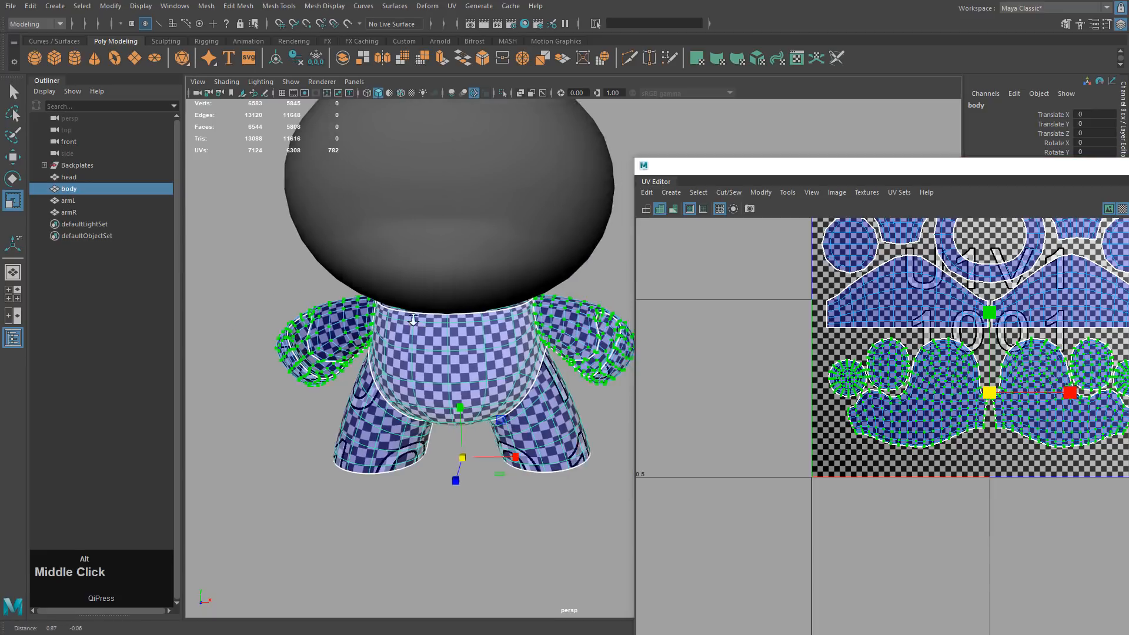
right_click_drag(473, 348, 553, 348, "alt")
left_click_drag(552, 348, 555, 346, "alt")
Scale the arm UV shells so their checker squares match the body, then nudge them upward.
key("r")
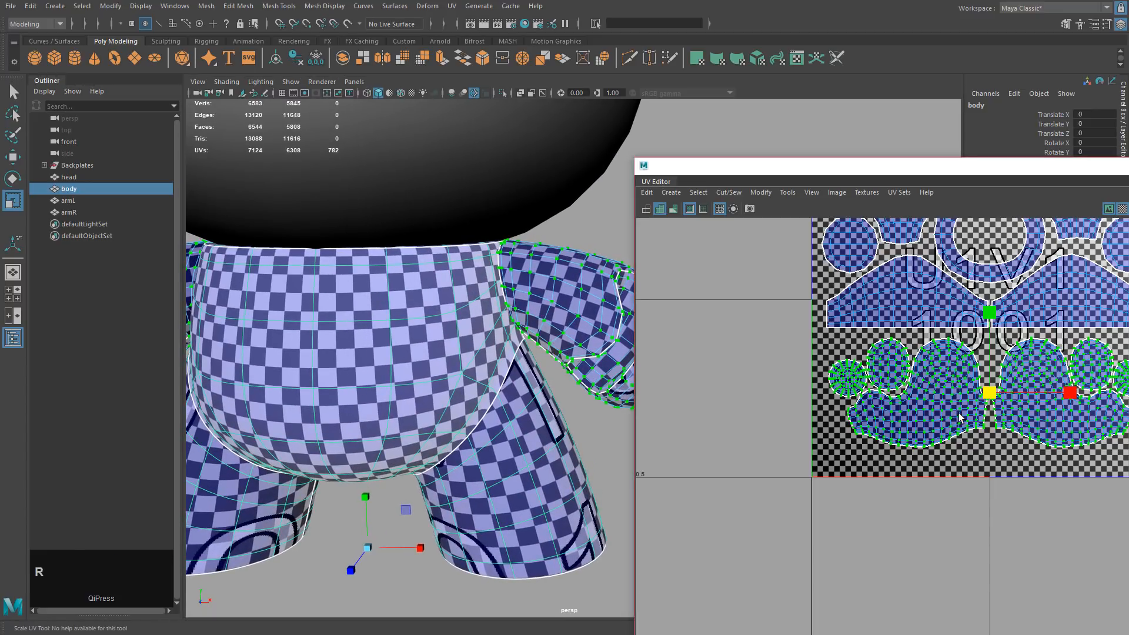
middle_click_drag(959, 412, 955, 418)
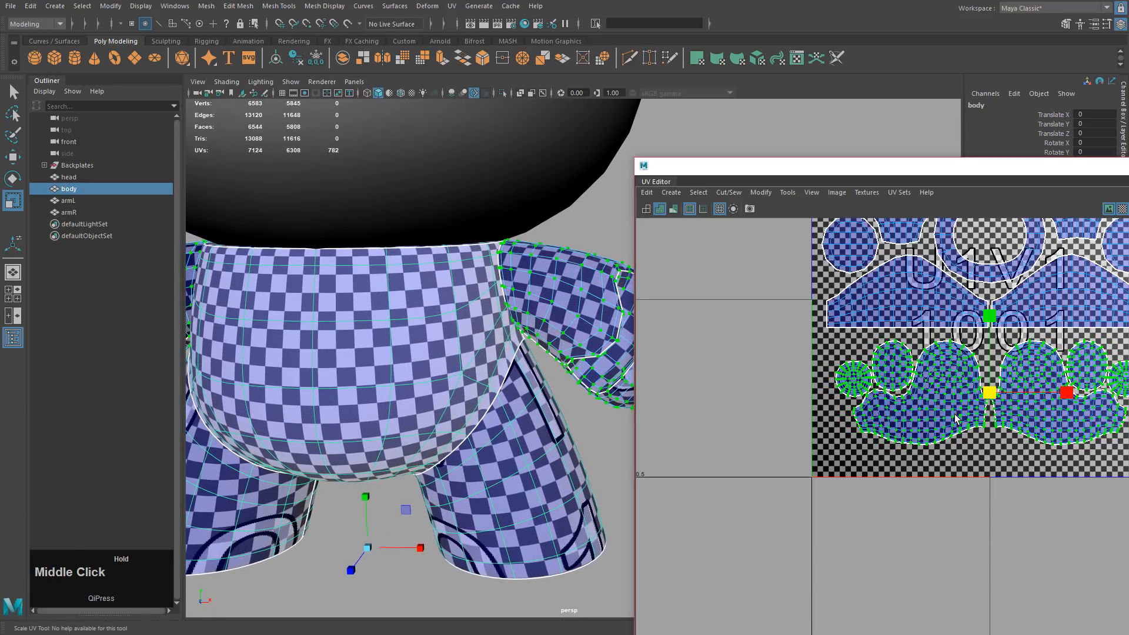
key("w")
left_click_drag(992, 311, 992, 303)
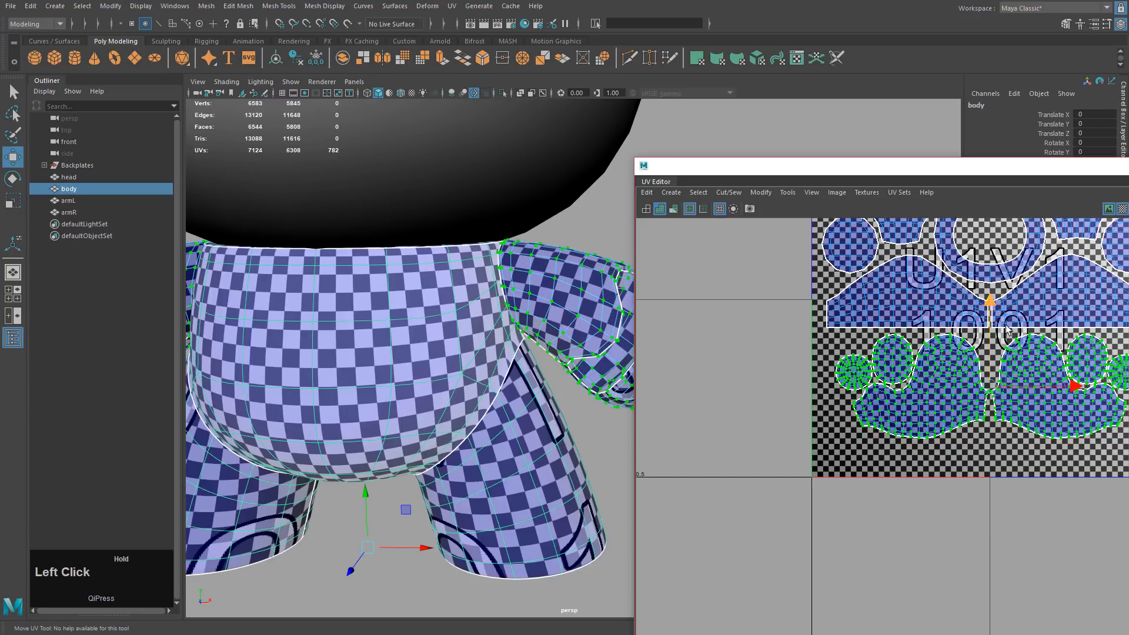
right_click_drag(976, 312, 765, 284, "alt")
middle_click_drag(764, 283, 772, 288, "alt")
Select the head and inspect the UVs on its lower part.
left_click(562, 202)
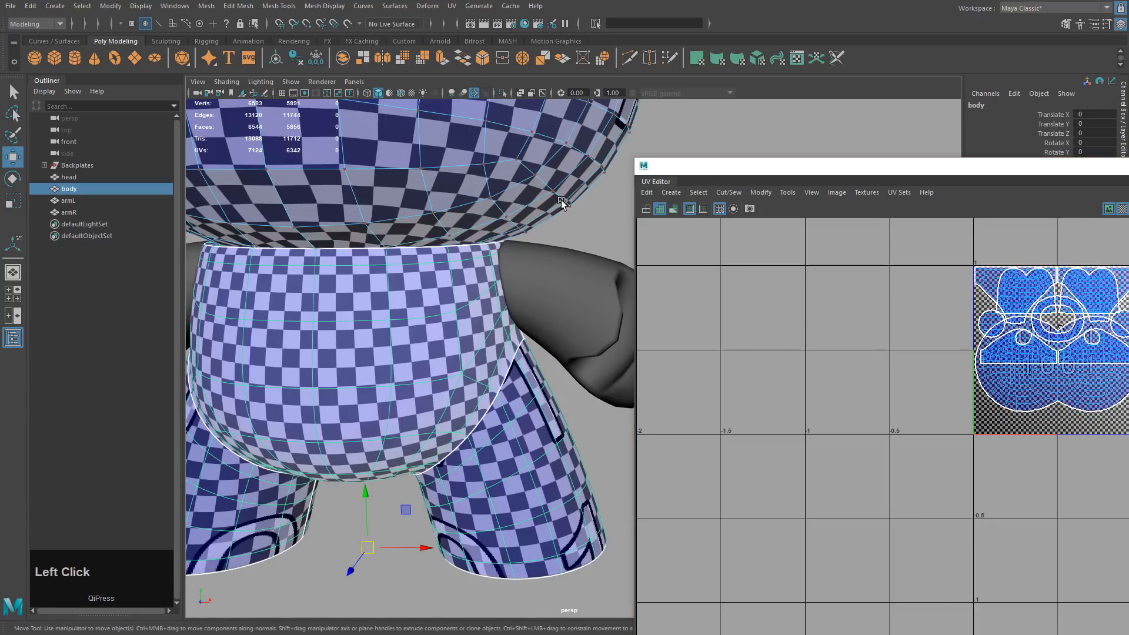
left_click_drag(529, 236, 536, 222, "alt")
middle_click_drag(536, 222, 529, 218, "alt")
right_click_drag(529, 219, 492, 203, "alt")
left_click_drag(492, 203, 521, 220, "alt")
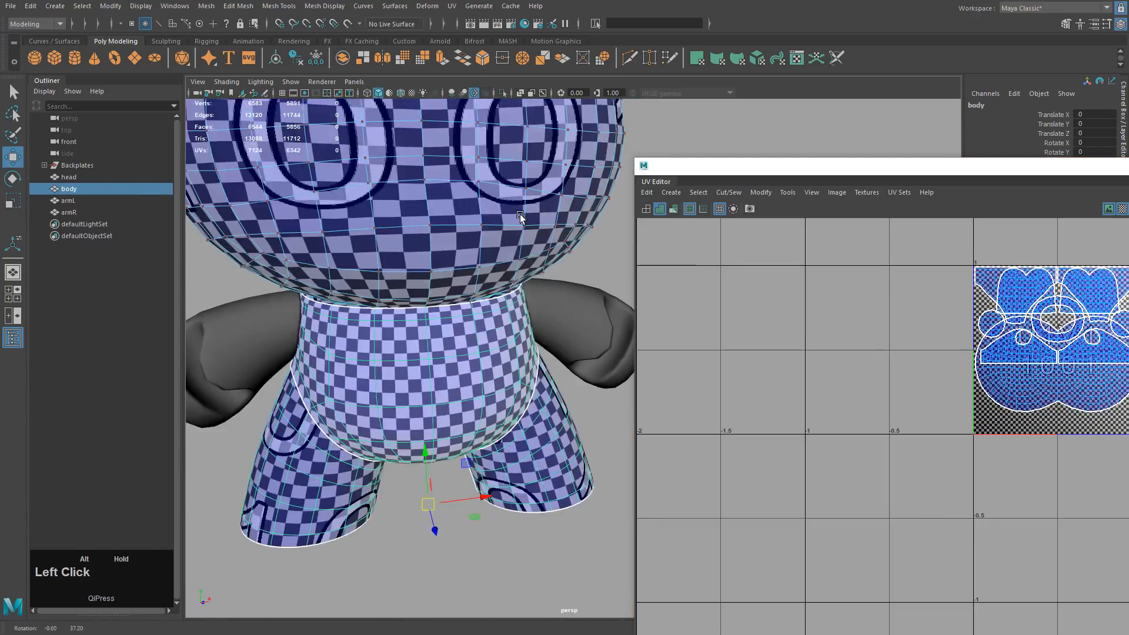
right_click_drag(522, 220, 496, 230, "alt")
middle_click_drag(497, 229, 504, 229, "alt")
left_click_drag(503, 227, 452, 212, "alt")
left_click_drag(321, 213, 658, 416)
left_click_drag(454, 323, 436, 276, "alt")
In object mode, box-select the head, body and both arms, then clear the selection.
key("F8")
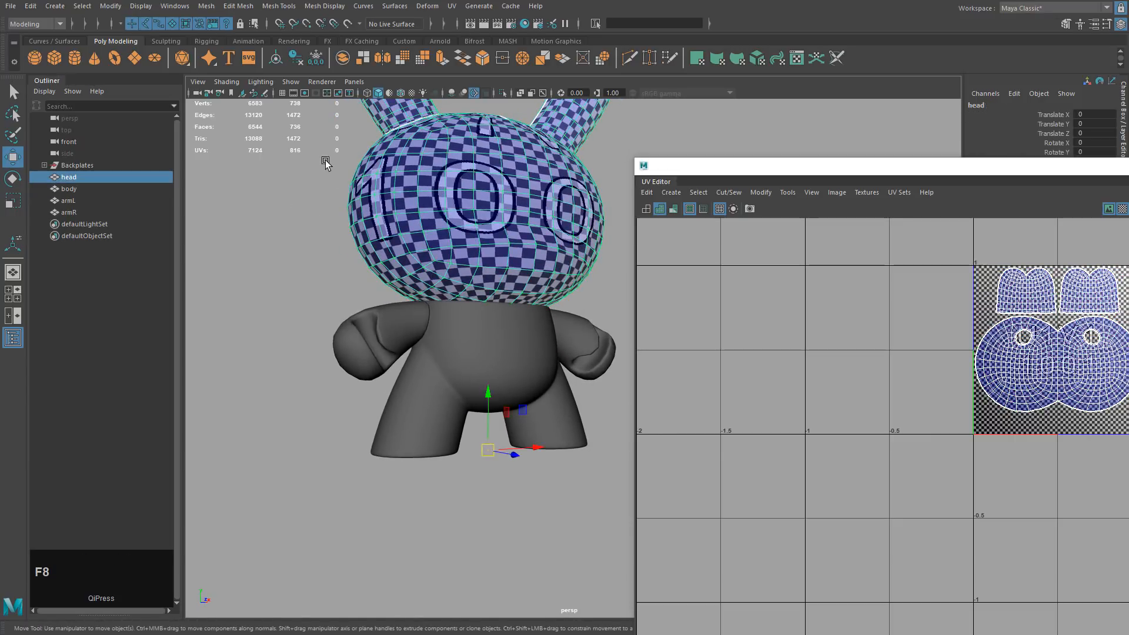
left_click_drag(322, 157, 607, 405)
left_click_drag(532, 315, 594, 319, "alt")
key("w")
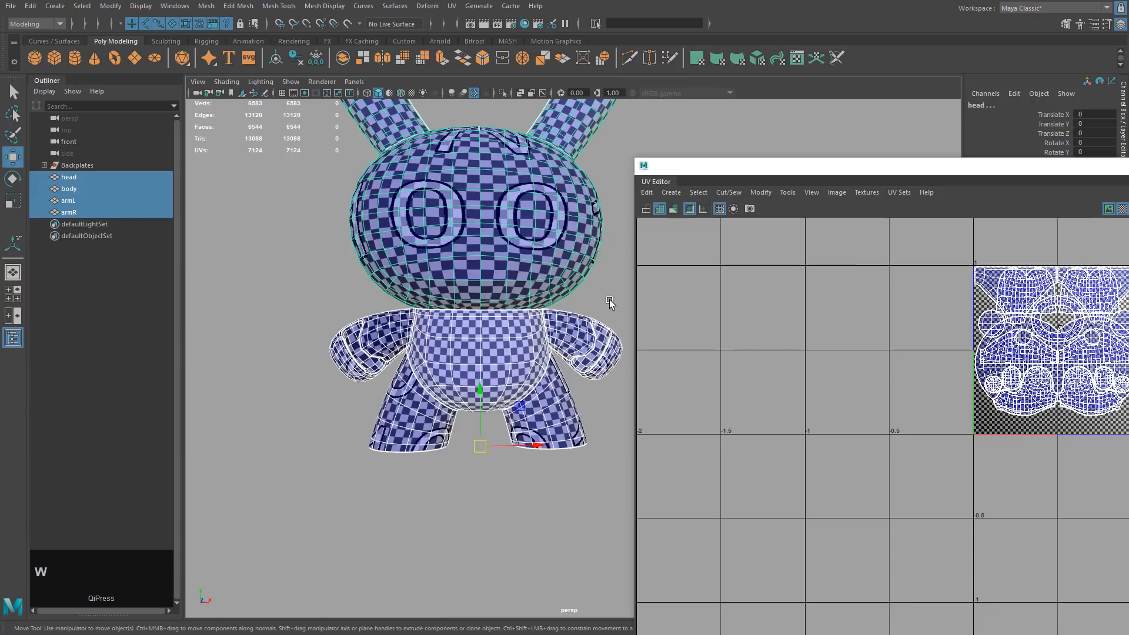
left_click(609, 302)
middle_click_drag(547, 268, 551, 283, "alt")
left_click_drag(552, 283, 564, 345, "alt")
Select the head, body and both arms as objects one by one.
left_click(476, 277)
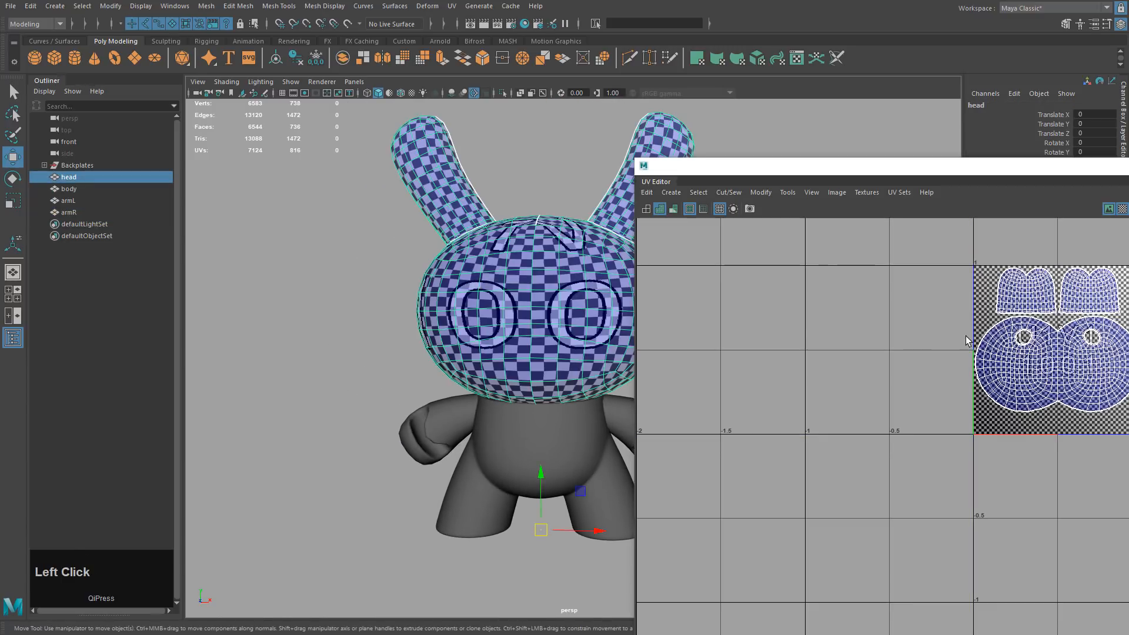
left_click(522, 437)
left_click(450, 425, "shift")
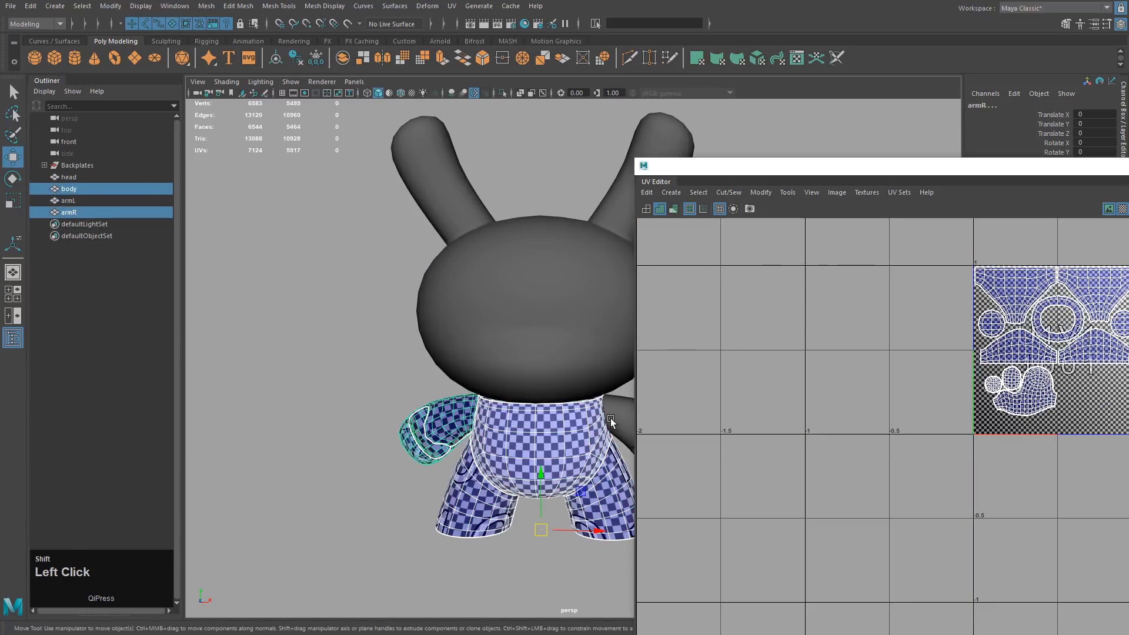
left_click(615, 417, "shift")
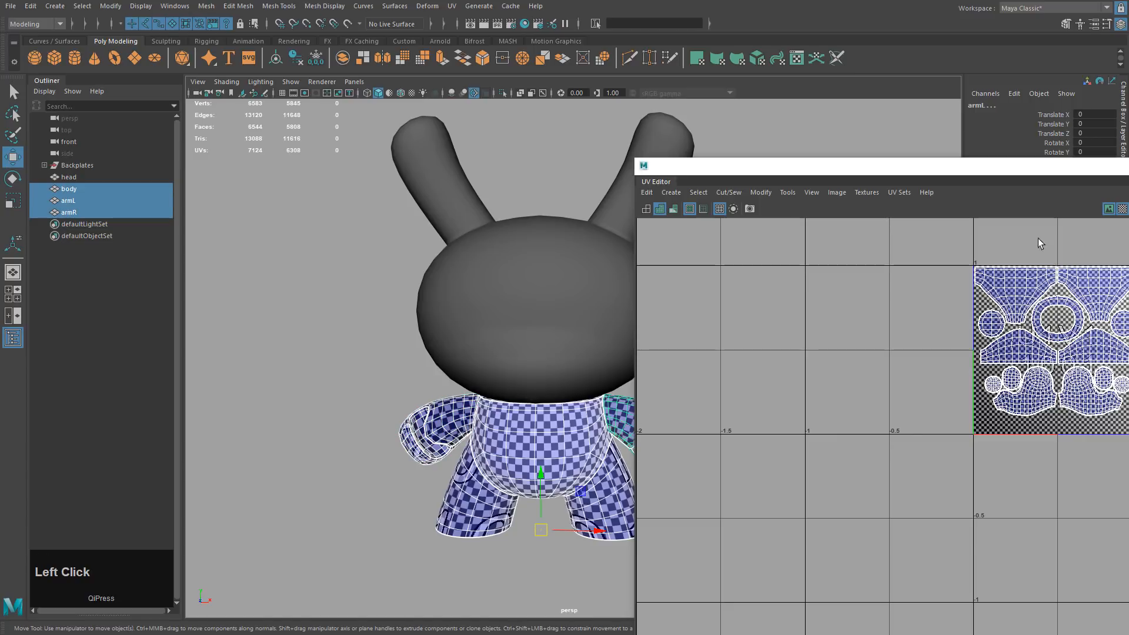
left_click_drag(1021, 175, 975, 154)
middle_click_drag(492, 302, 467, 282, "alt")
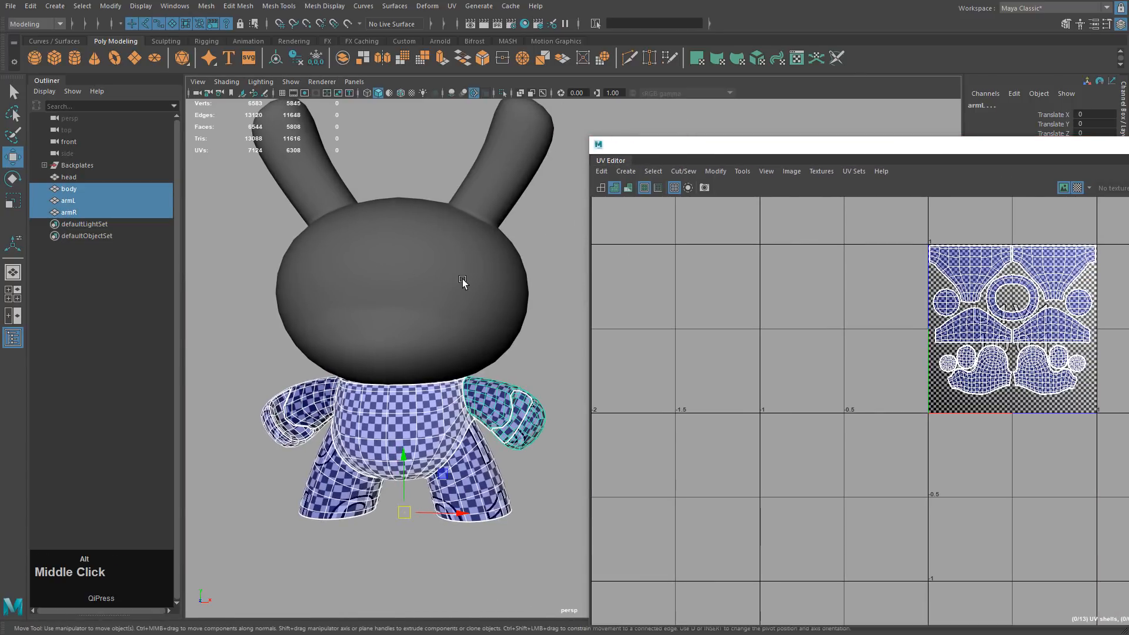
Select all 13 UV shells of the body and both arms.
left_click_drag(267, 389, 623, 537)
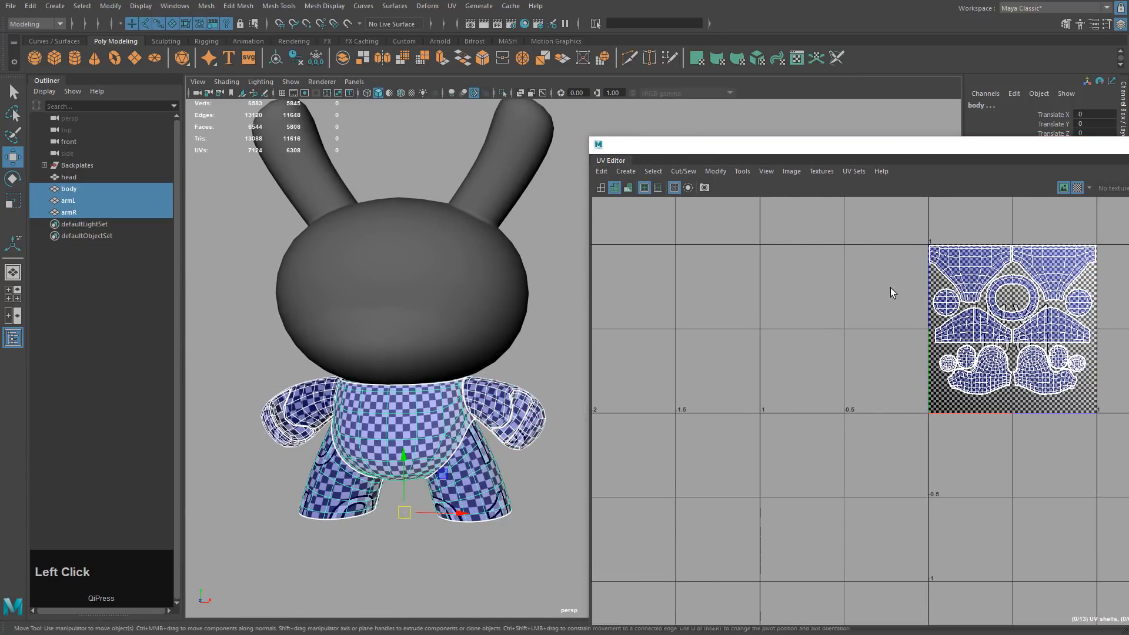
middle_click_drag(890, 292, 685, 279, "alt")
right_click_drag(686, 279, 727, 277)
left_click_drag(698, 224, 941, 424)
Set the UV Toolkit move distance to 1 and shift the body and arm shells into UDIM 1002.
key("1")
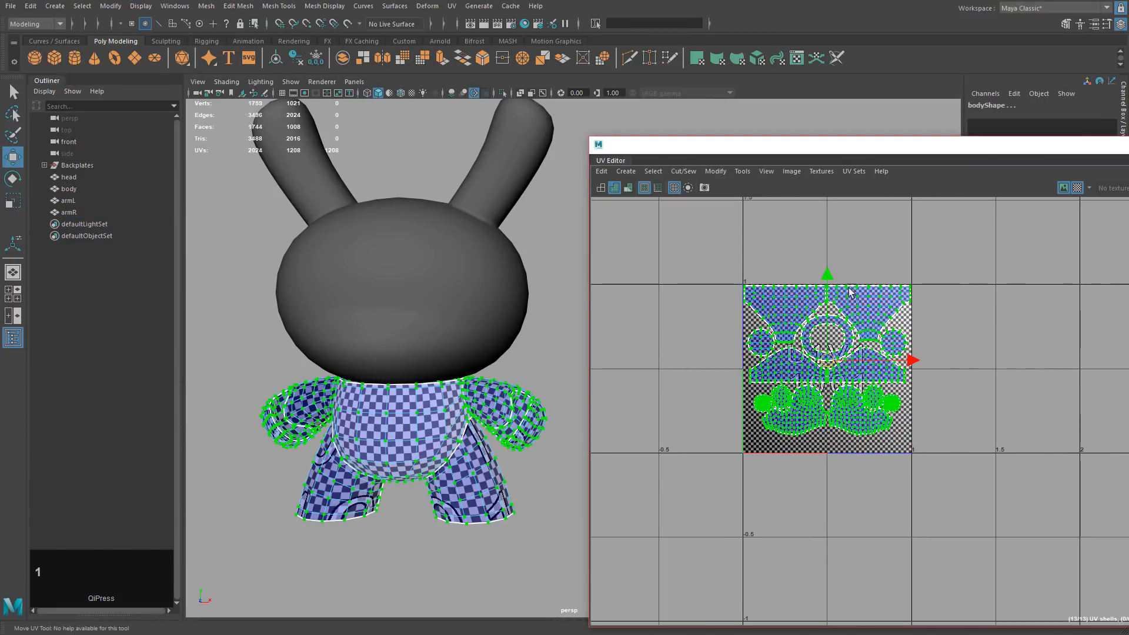
left_click_drag(1011, 144, 708, 100)
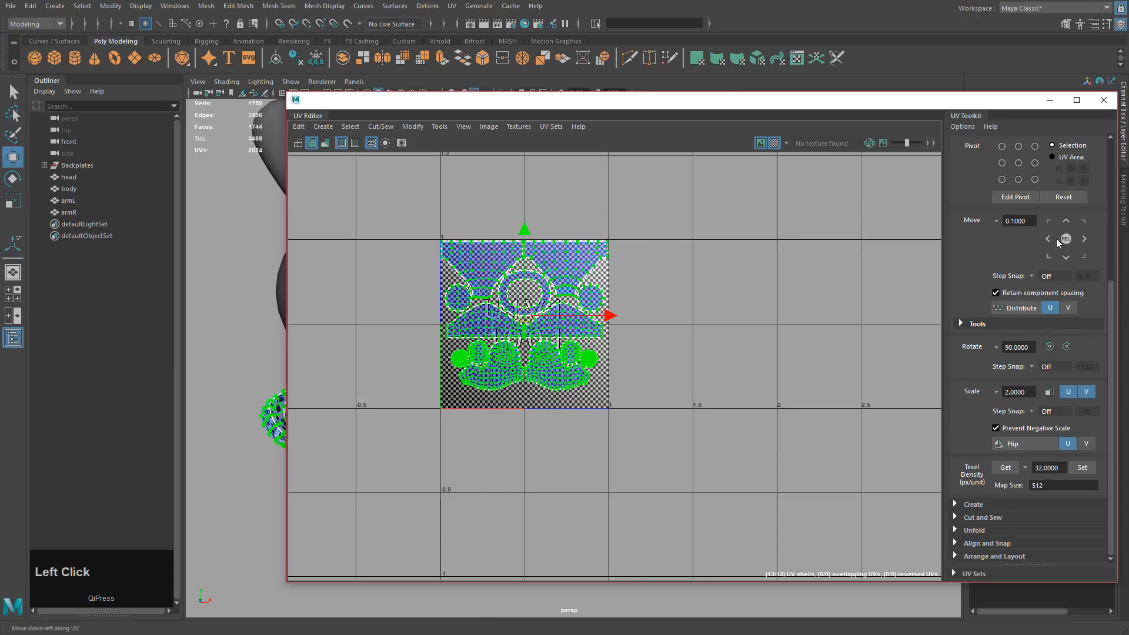
double_click(1031, 219)
type("1")
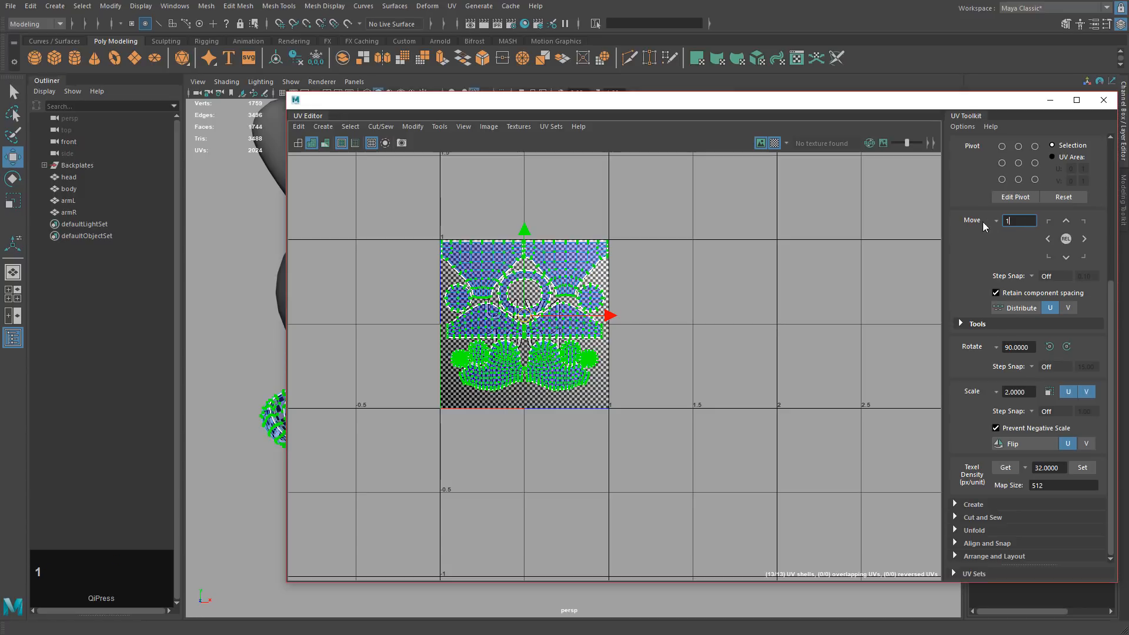
left_click(1084, 238)
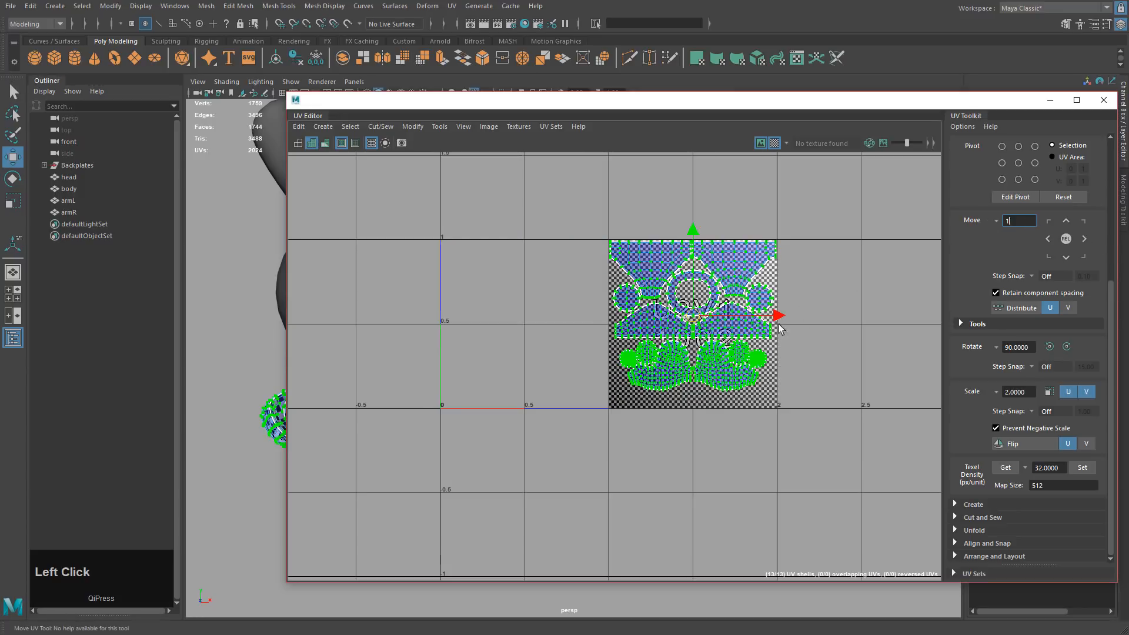
Add the head to the selection to view both UDIM tiles together.
left_click_drag(729, 103, 970, 124)
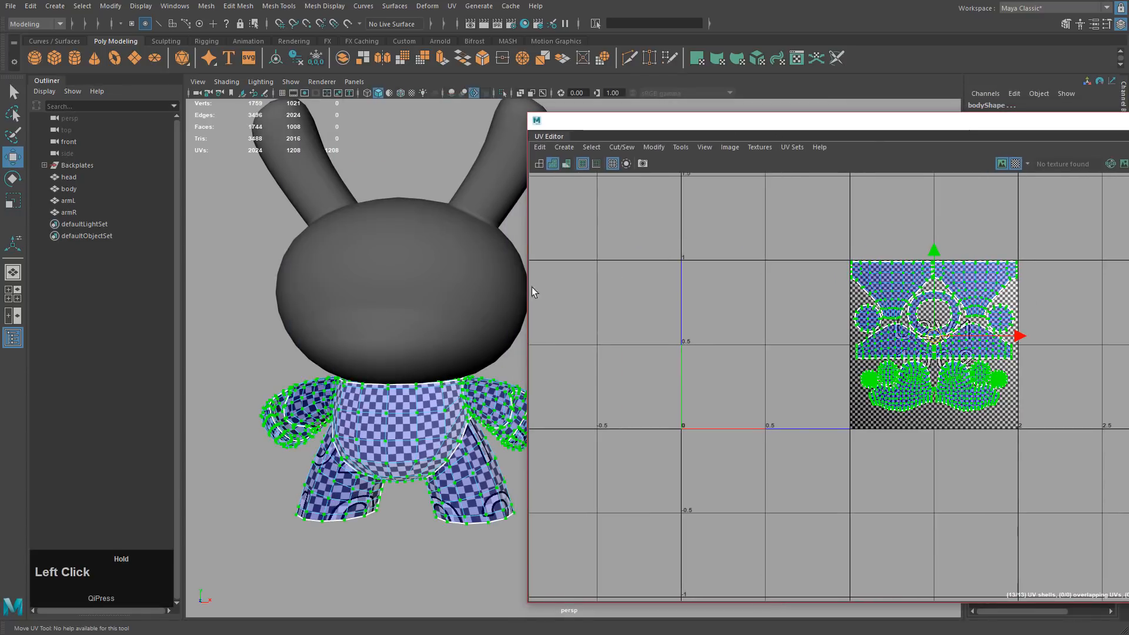
left_click(449, 286, "shift")
scroll(708, 288, "up", 3)
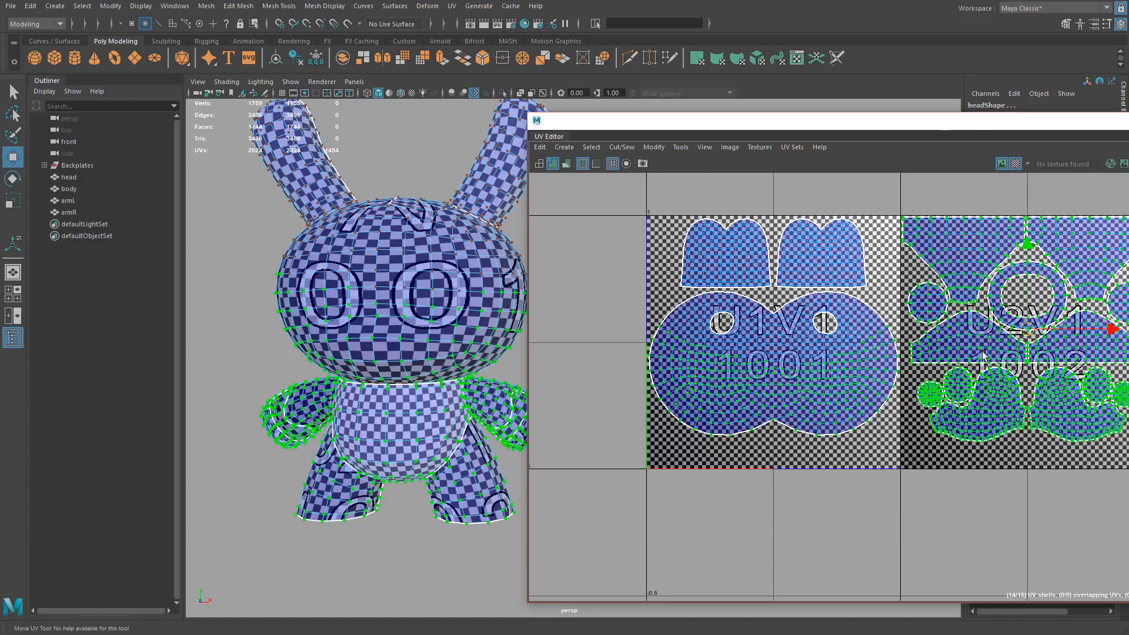
left_click_drag(928, 121, 792, 97)
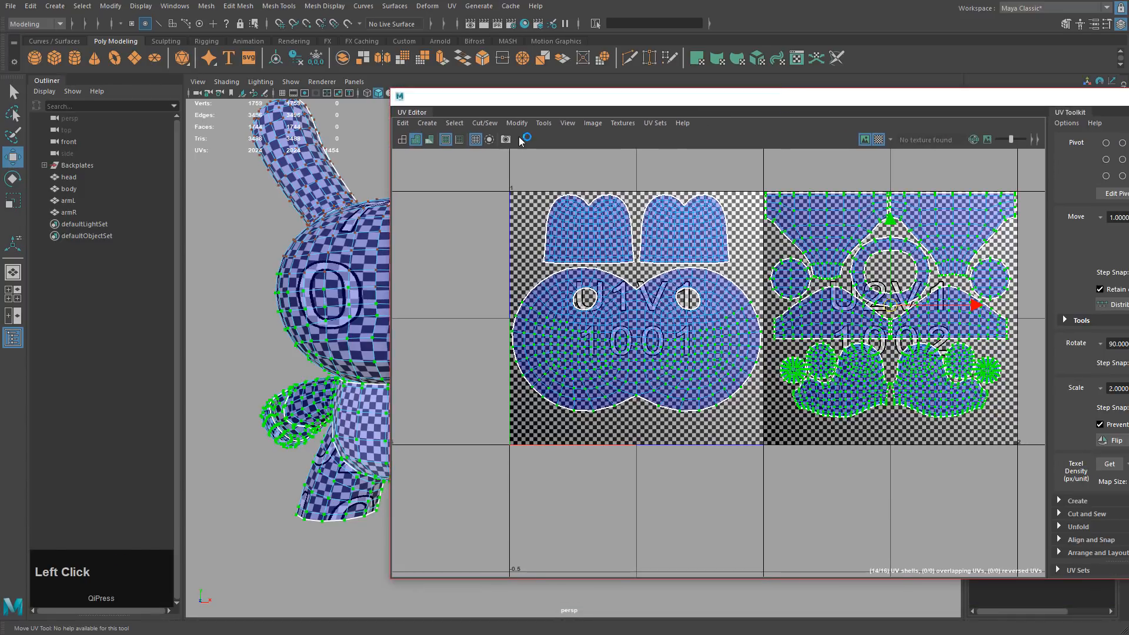
Deselect all UV shells and switch the checker texture off to show the plain layout.
left_click(591, 124)
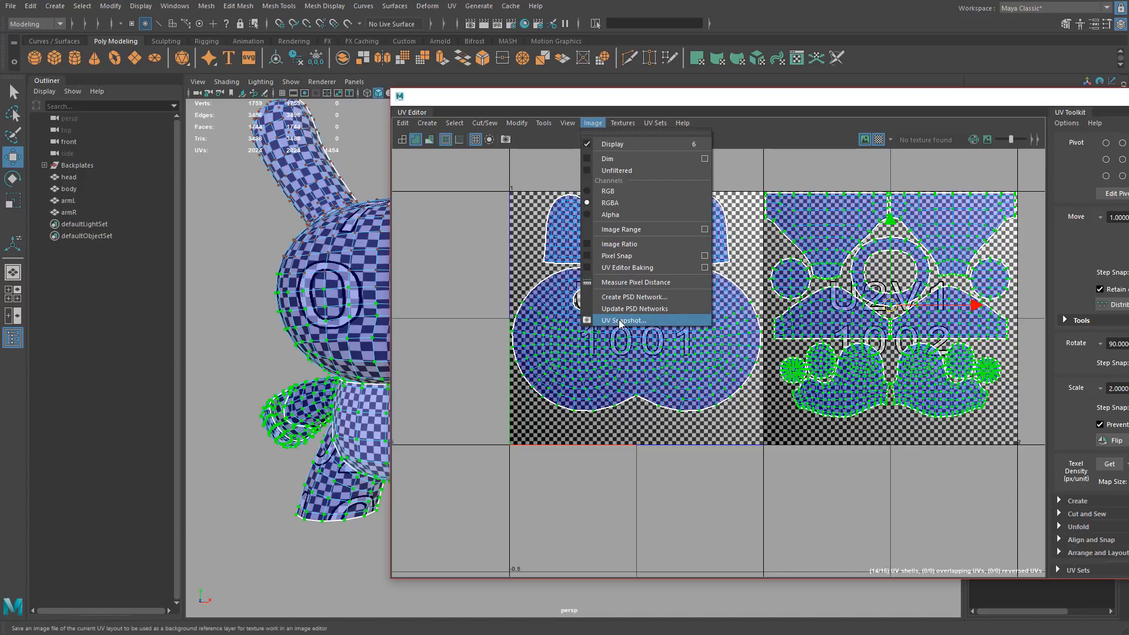
left_click(628, 104)
left_click_drag(647, 101, 582, 98)
left_click(859, 169)
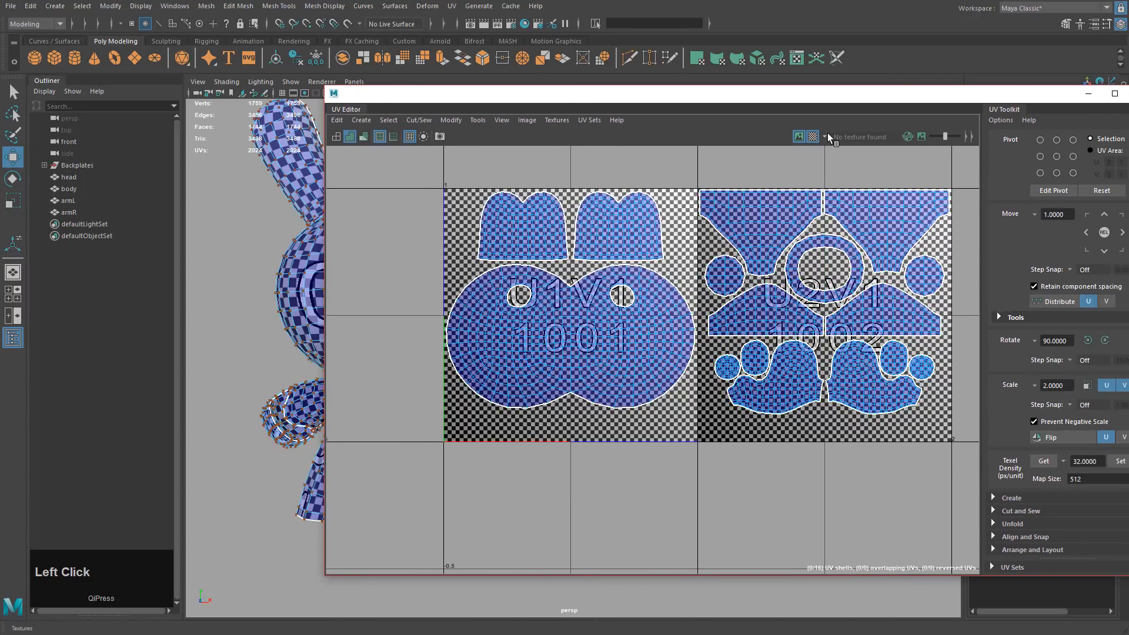
left_click(812, 136)
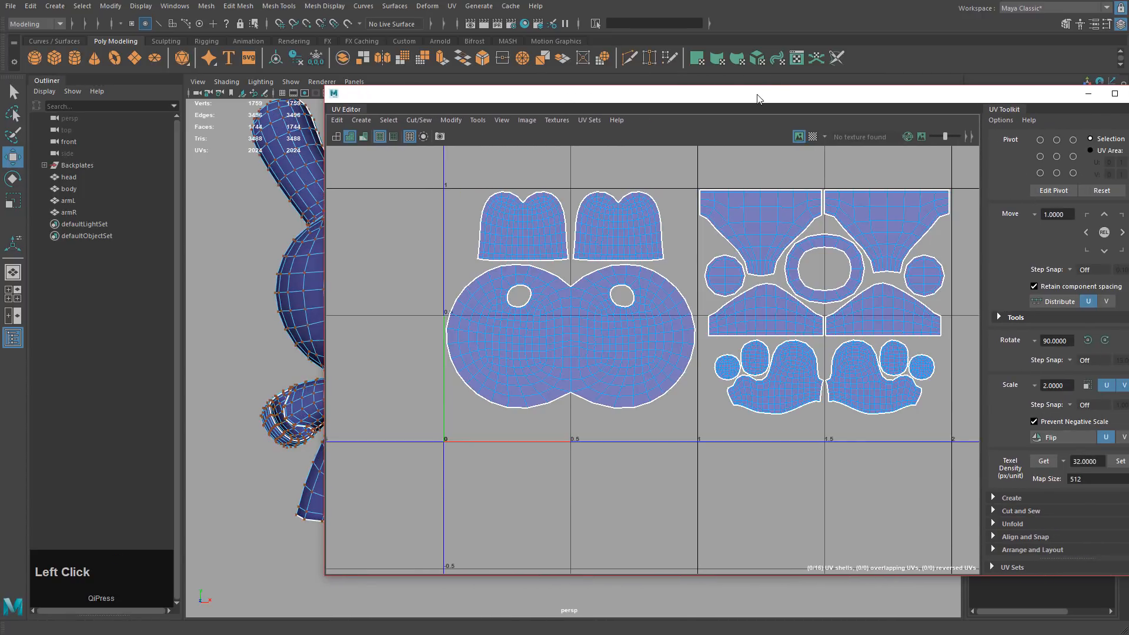
In object mode, reposition the UV Editor to show head UVs in 1001 and body and arms in 1002.
left_click_drag(757, 98, 695, 105)
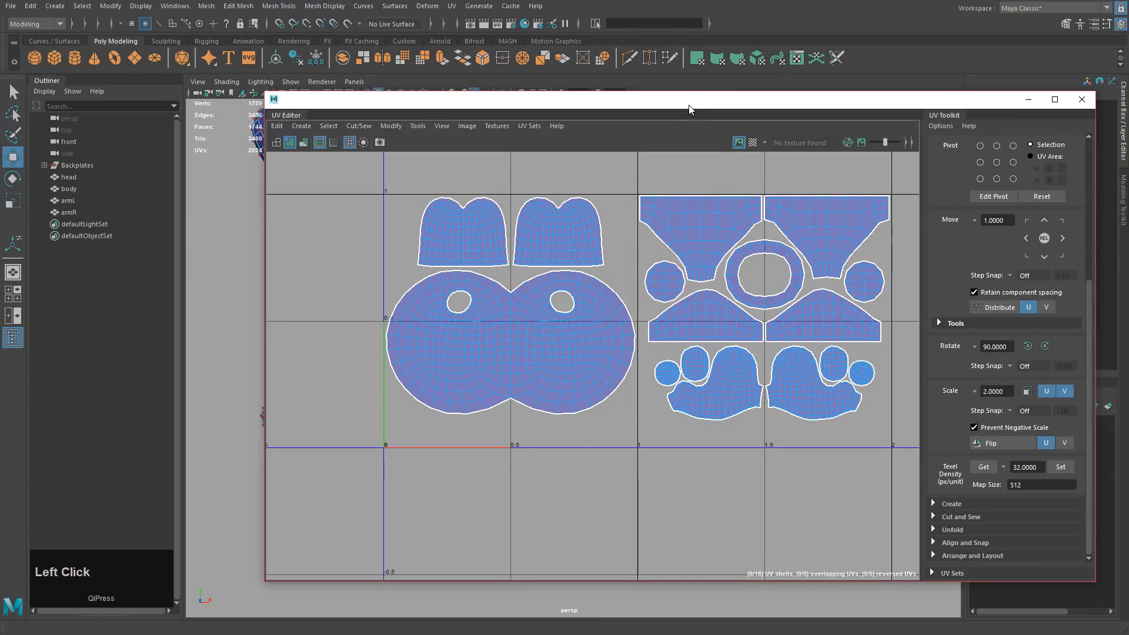
left_click_drag(689, 109, 1126, 128)
middle_click_drag(502, 259, 620, 264, "alt")
key("F8")
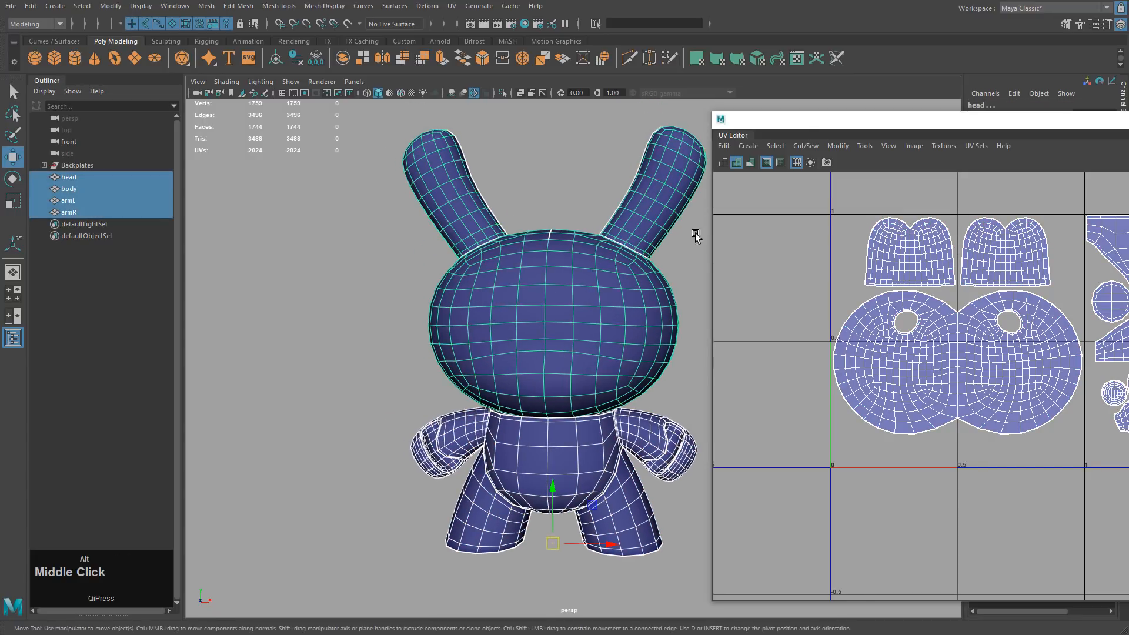
left_click_drag(805, 123, 475, 105)
left_click_drag(1022, 98, 883, 90)
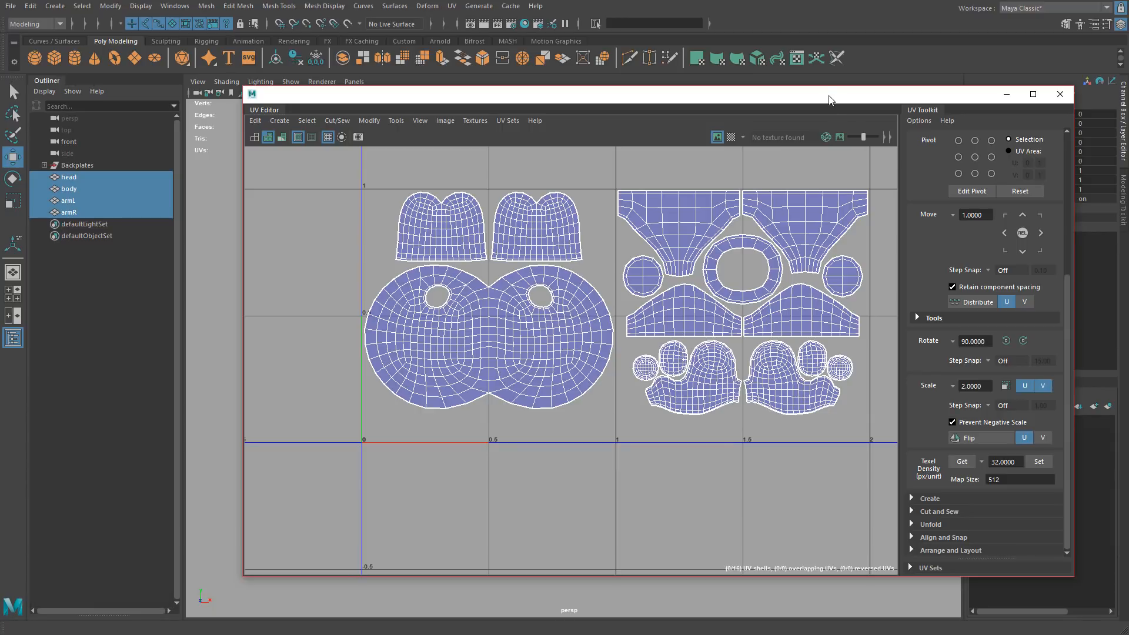
left_click_drag(839, 100, 864, 123)
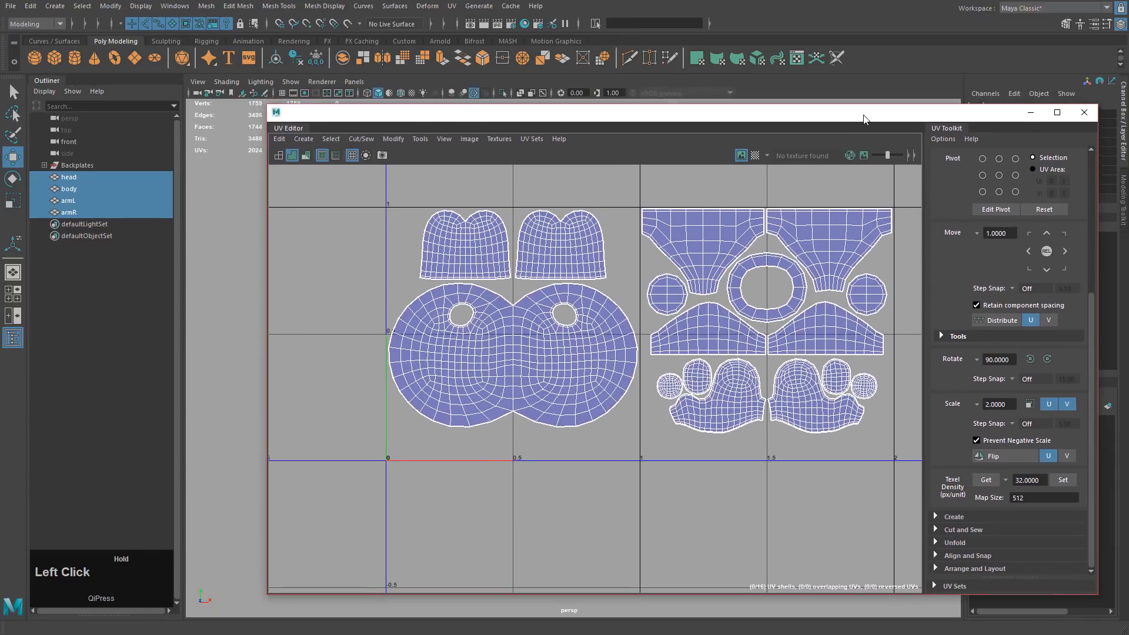